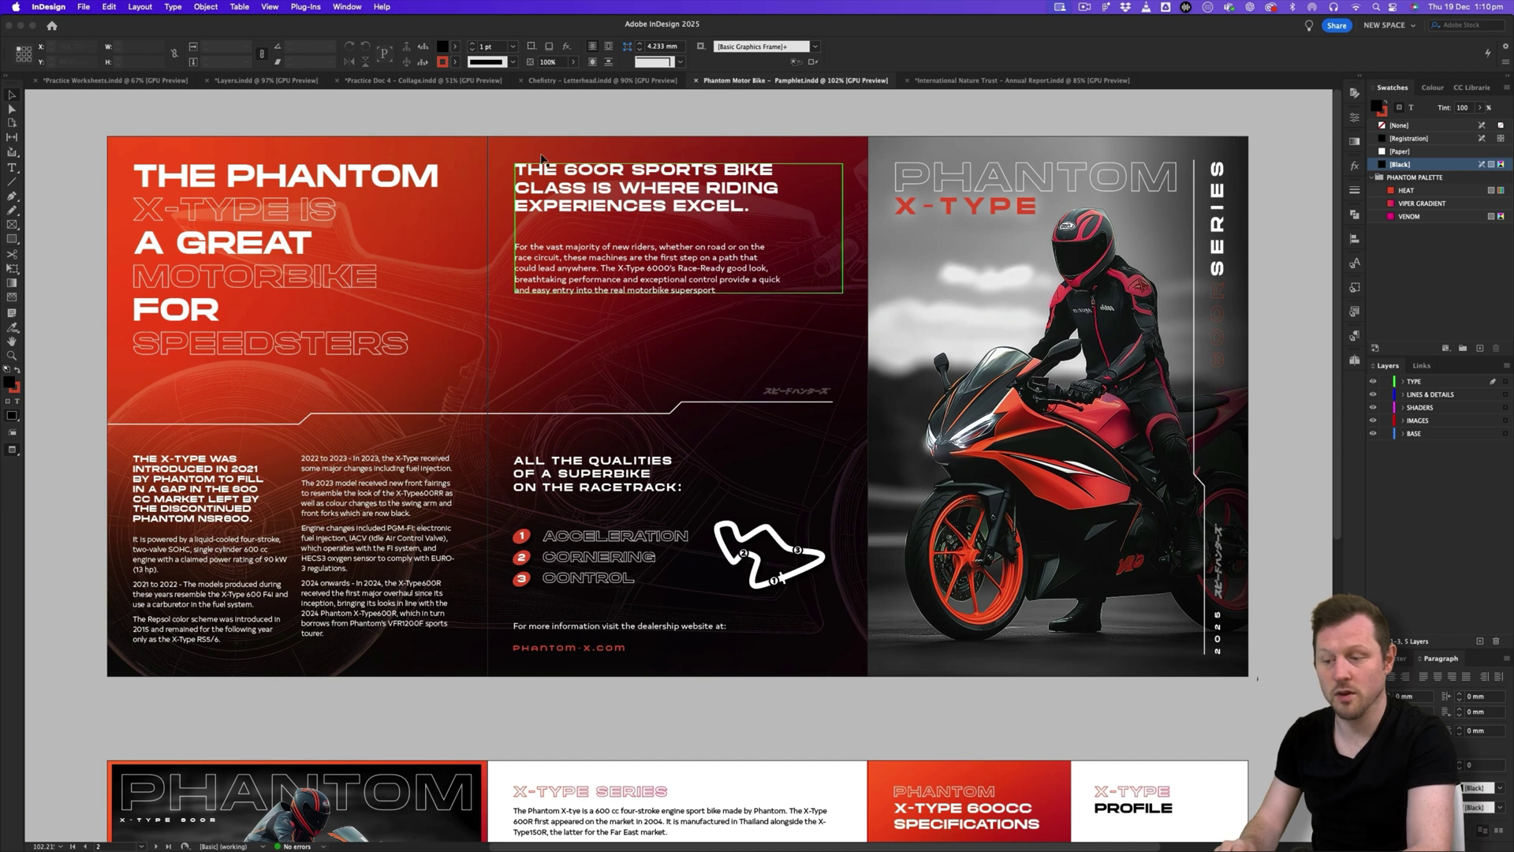
# - Bring up the layer list for the Phantom pamphlet and look over its outer and inner spreads
pyautogui.click(345, 7)
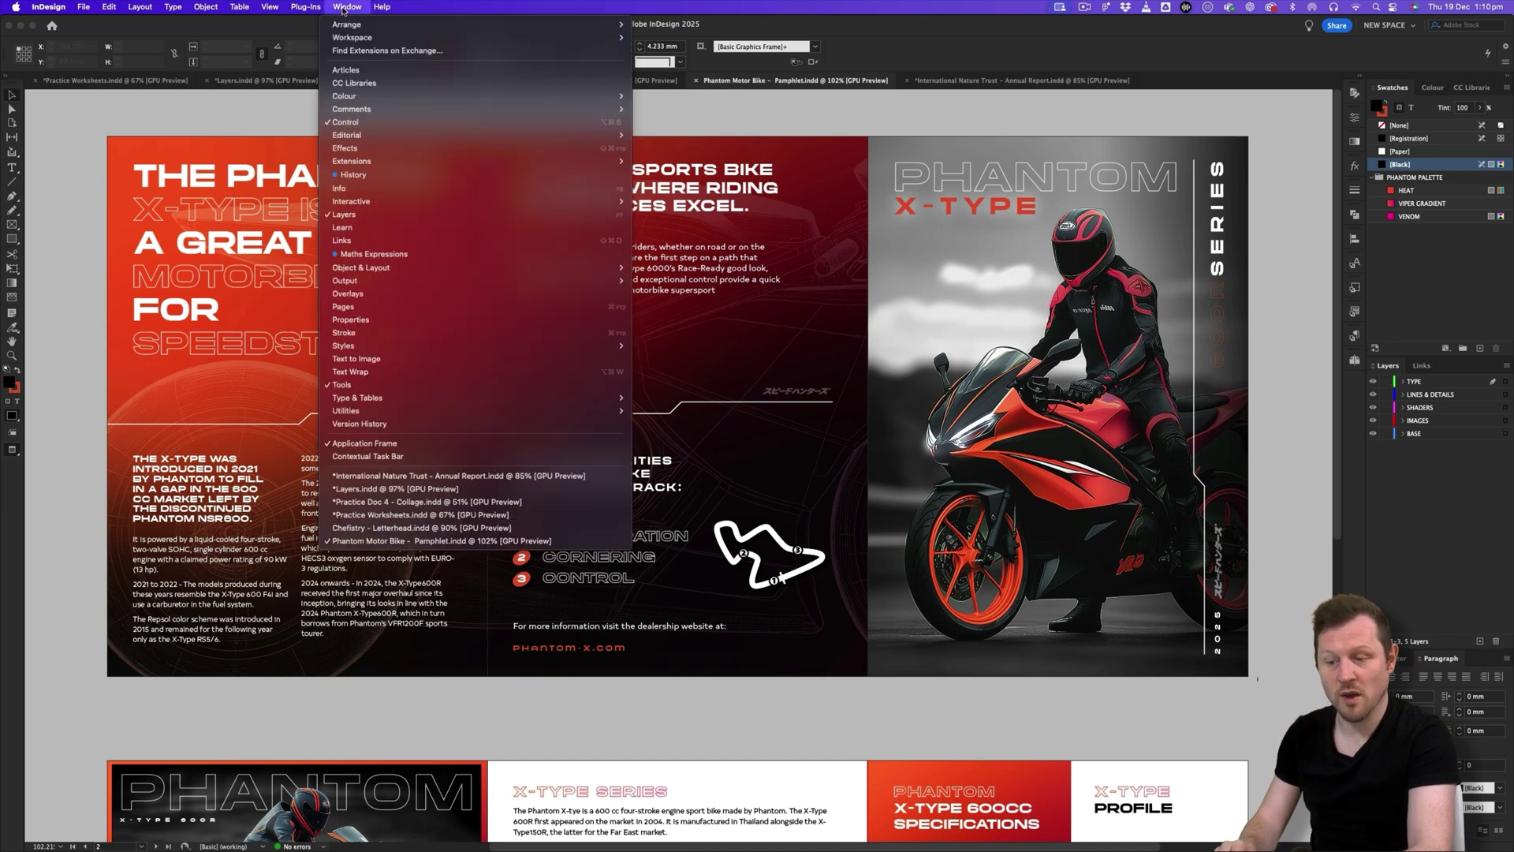
pyautogui.click(426, 217)
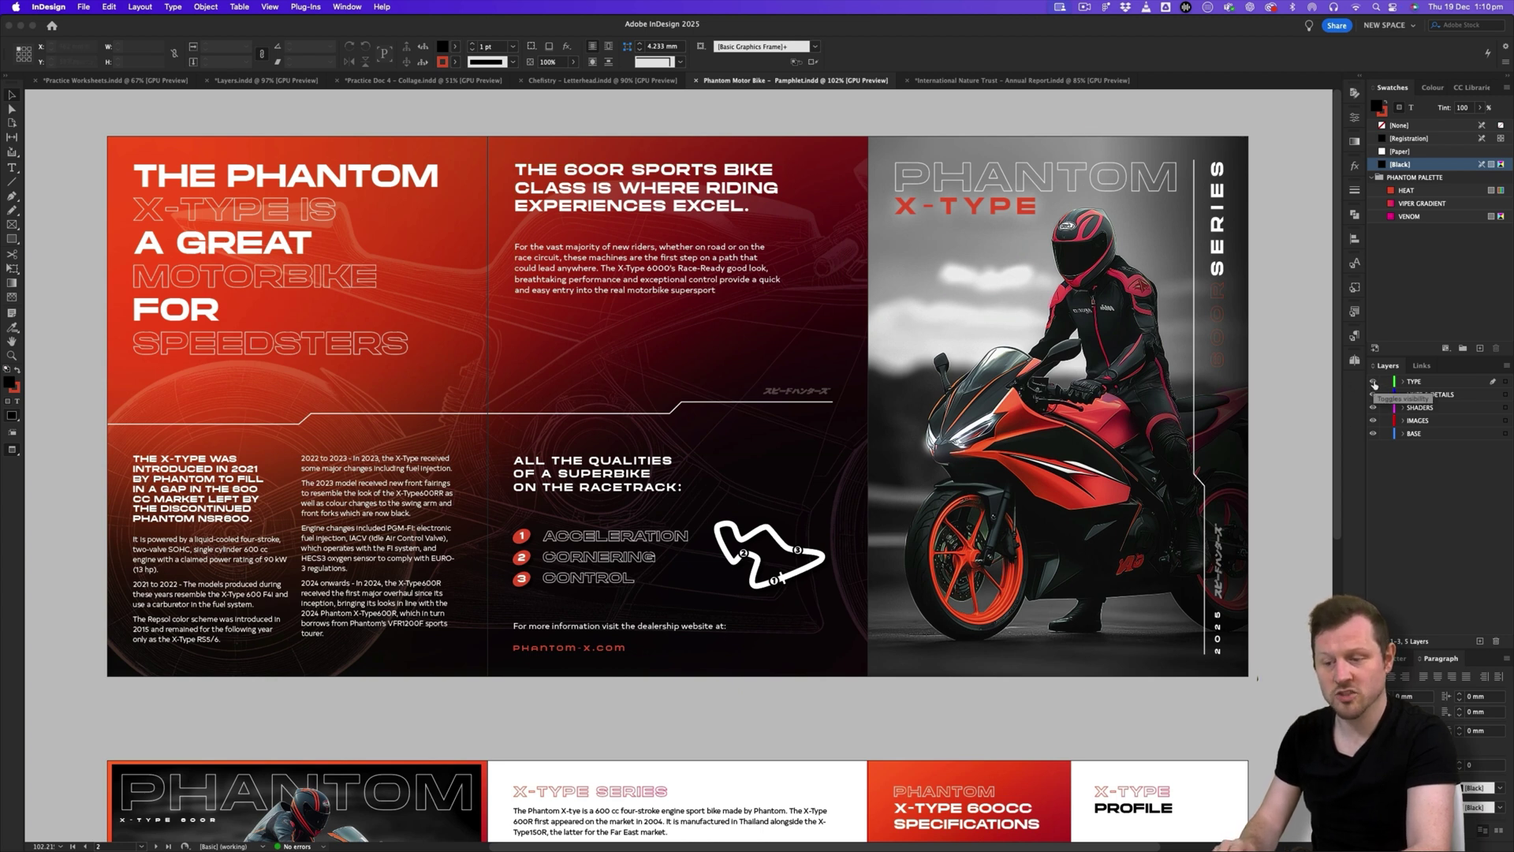
pyautogui.scroll(-10, 956, 361)
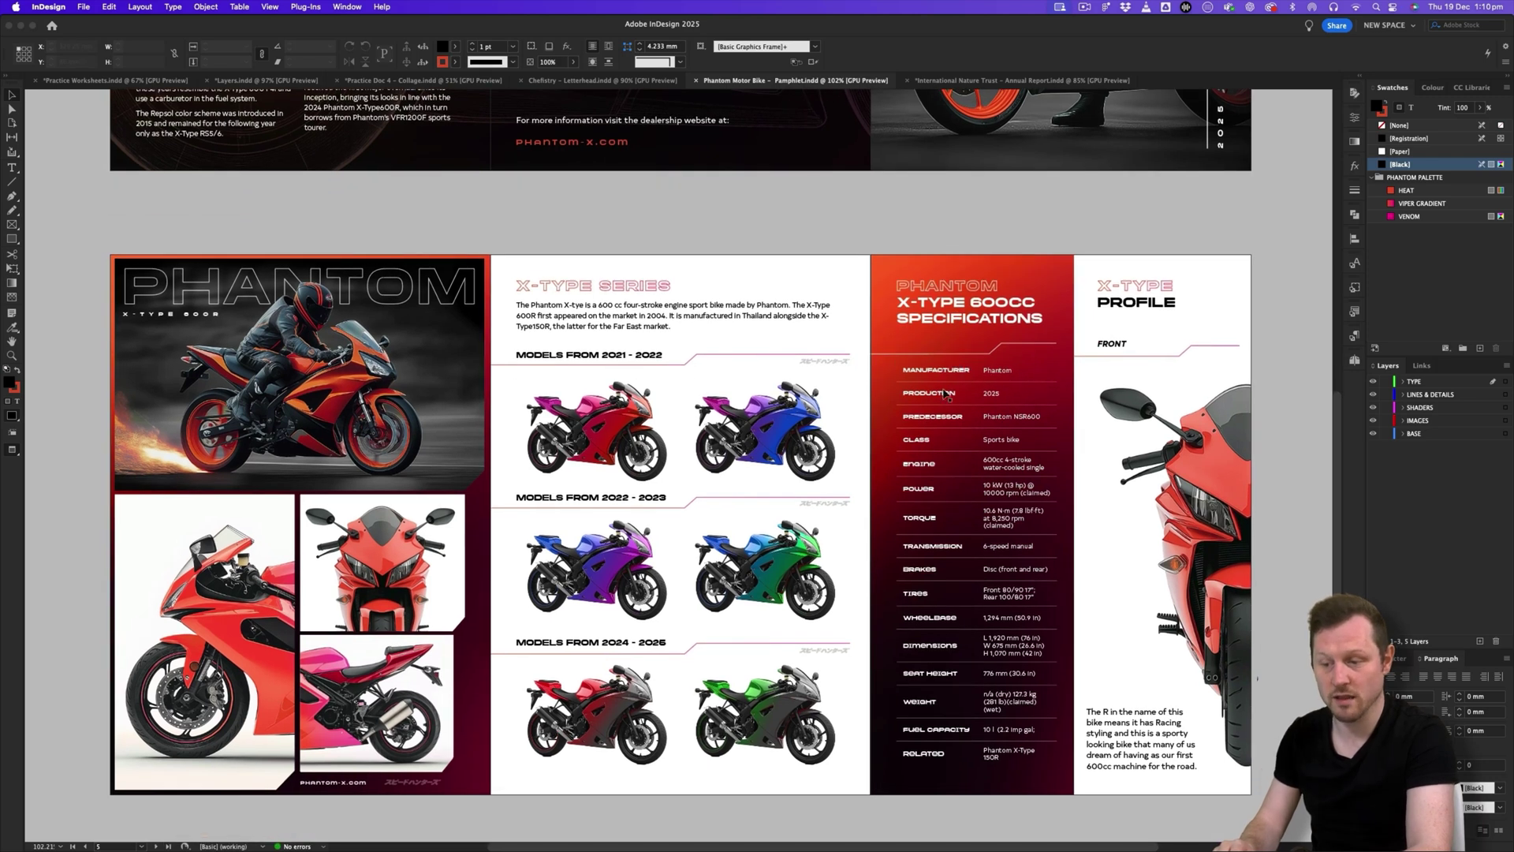
pyautogui.press('z')
pyautogui.moveTo(759, 512); pyautogui.dragTo(763, 479)
pyautogui.press('v')
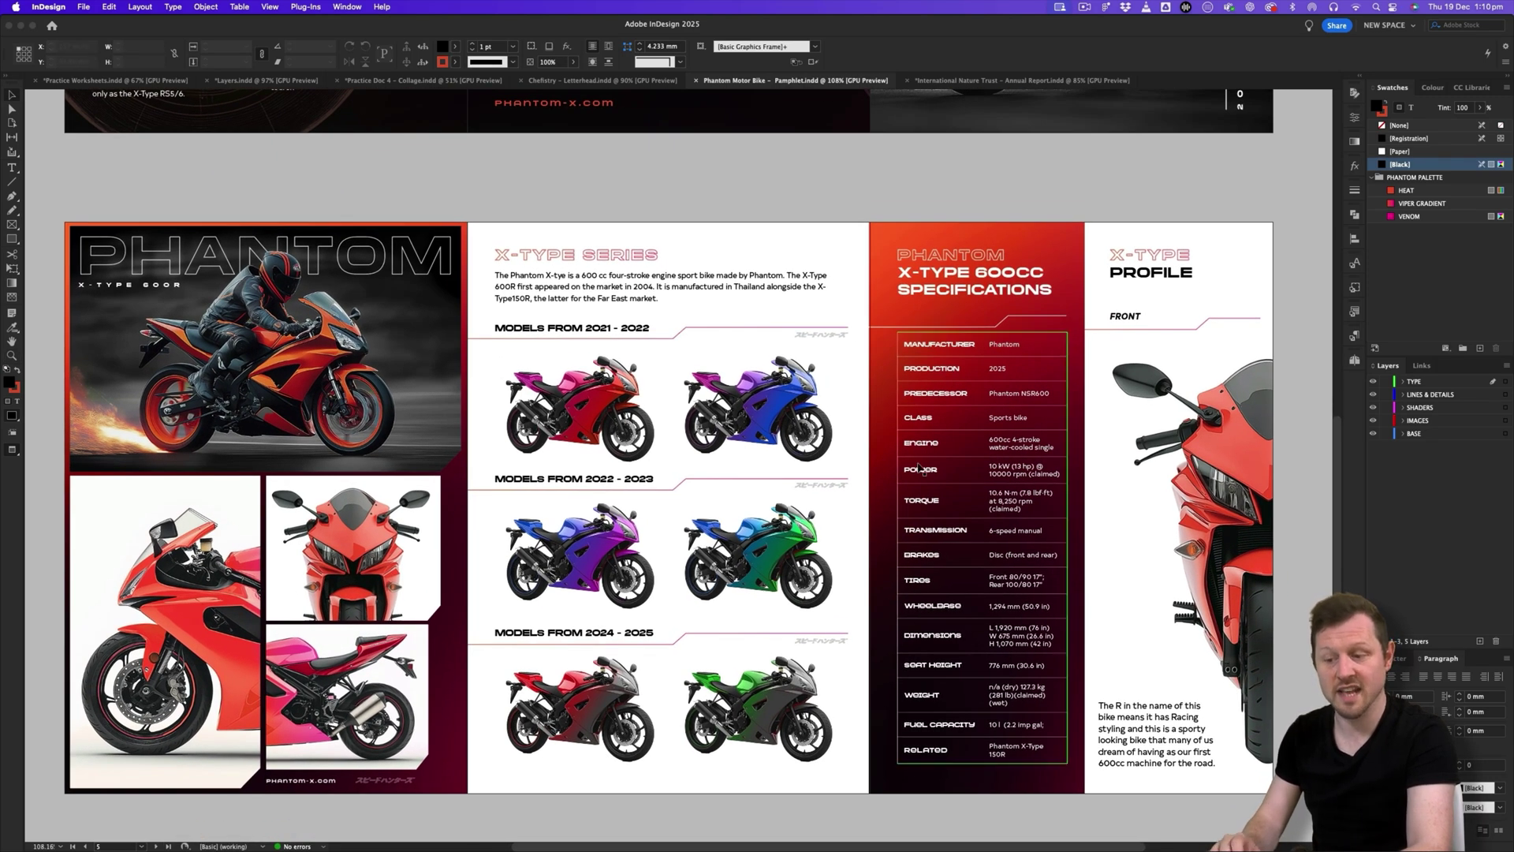
pyautogui.scroll(10, 845, 492)
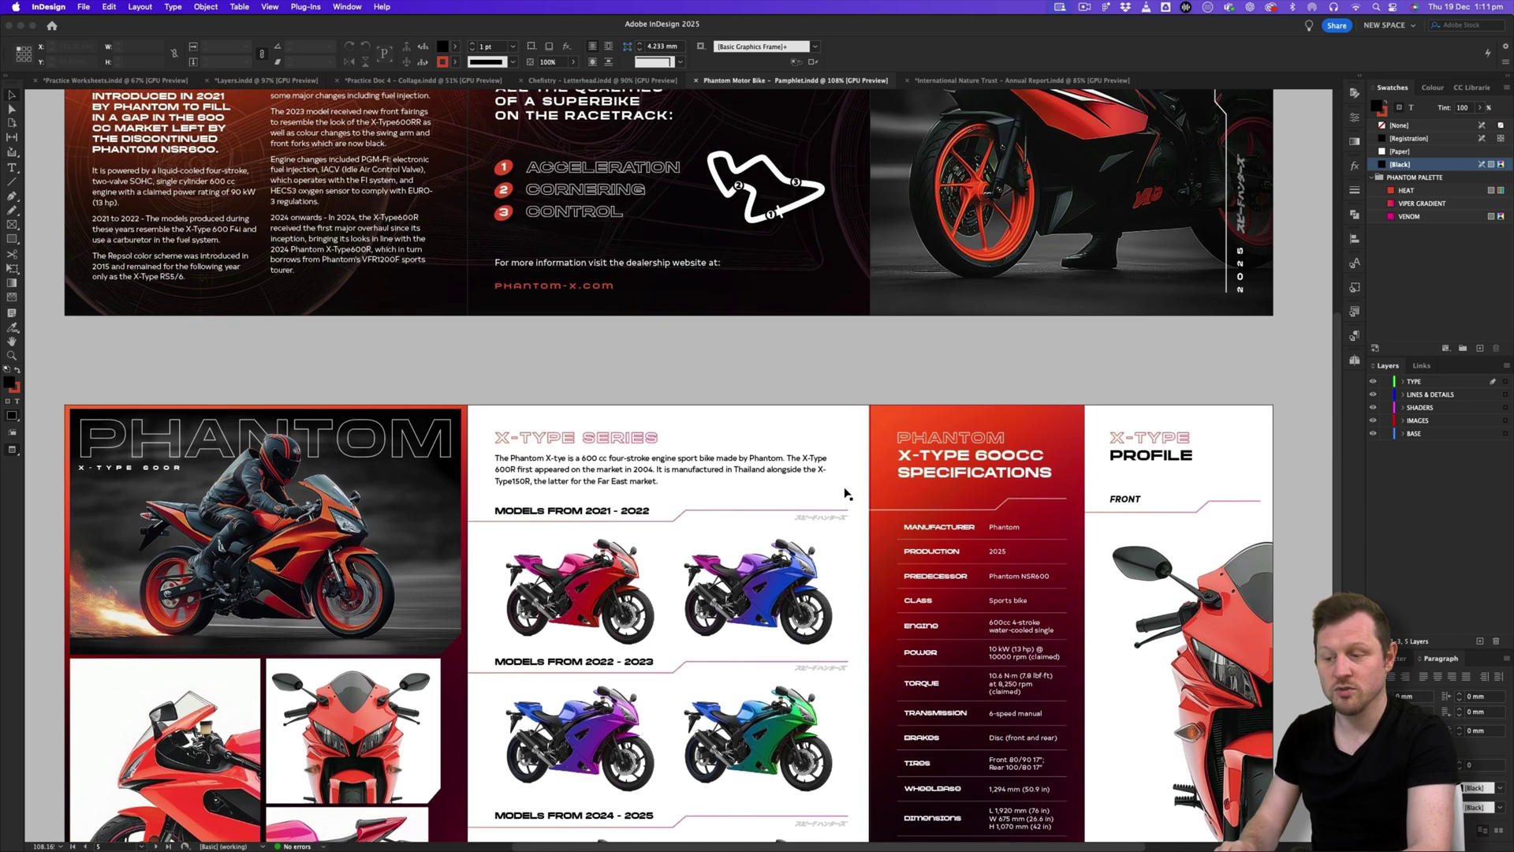
pyautogui.scroll(2, 845, 493)
pyautogui.scroll(-5, 845, 493)
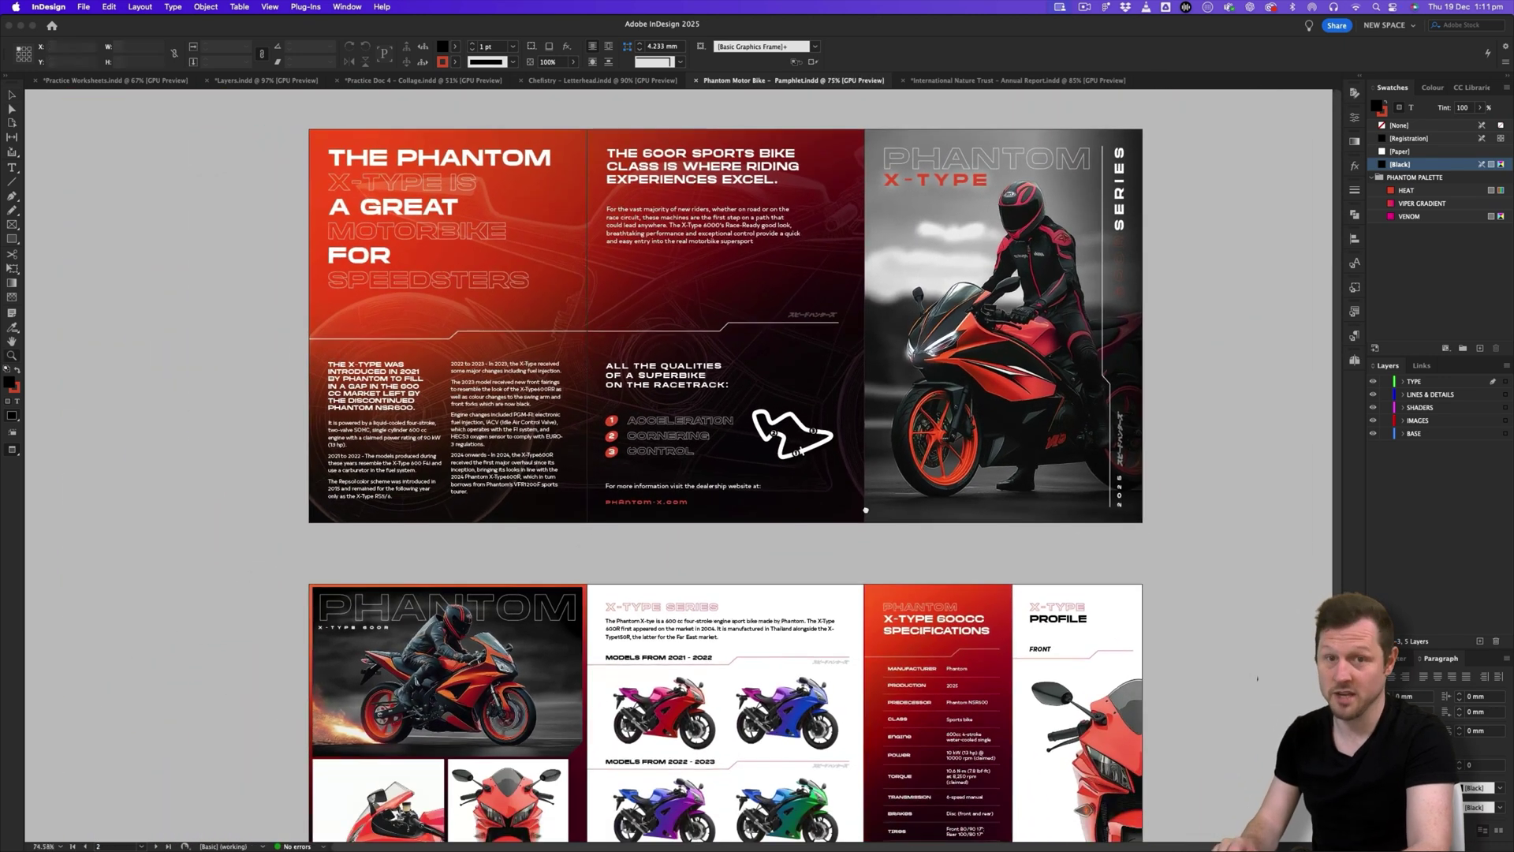
pyautogui.moveTo(865, 510); pyautogui.dragTo(837, 453)
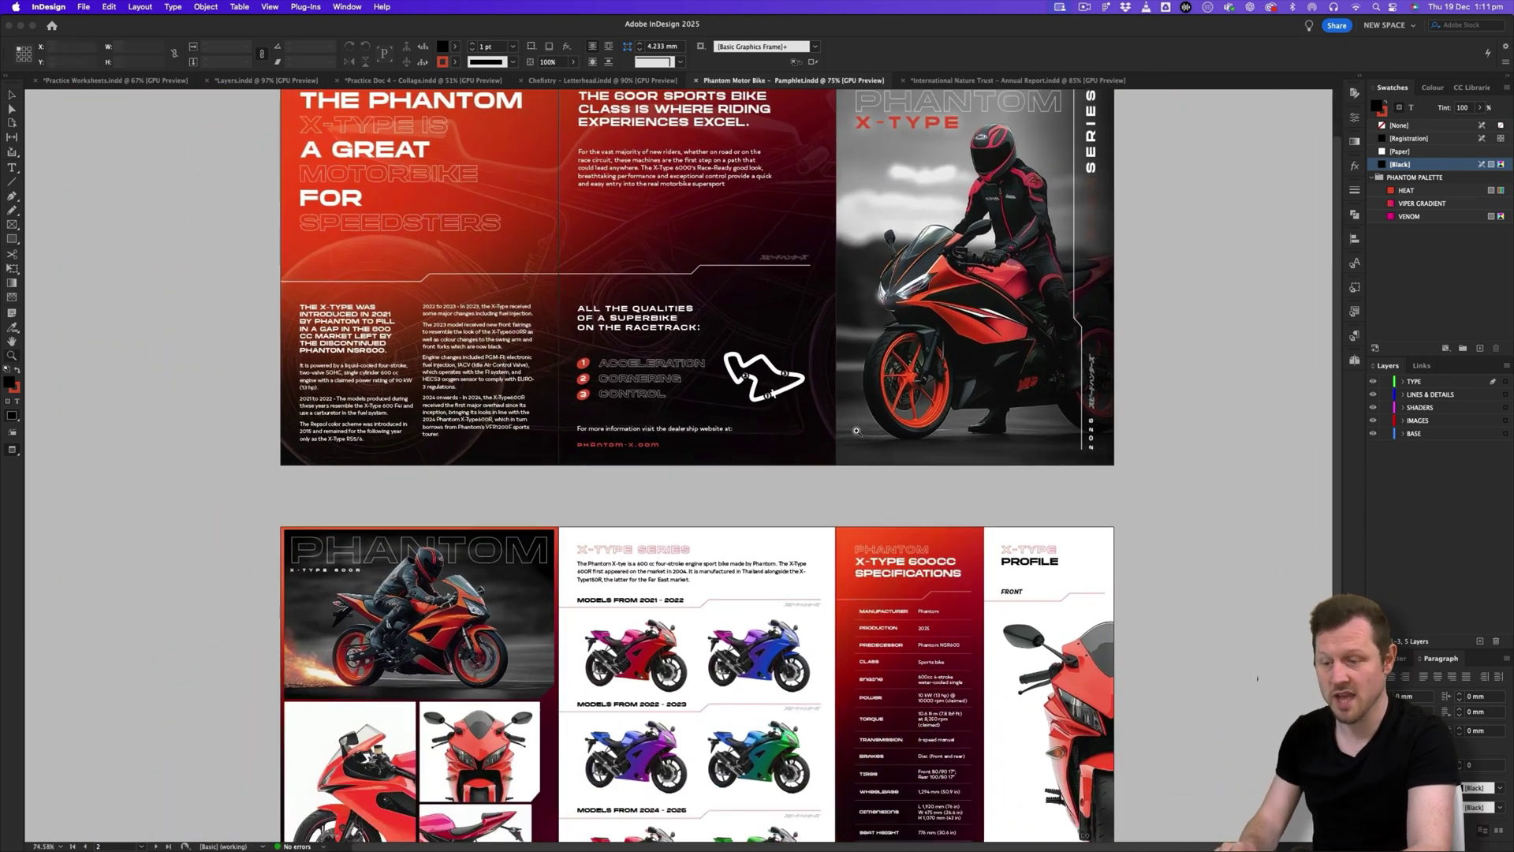
pyautogui.scroll(-3, 814, 459)
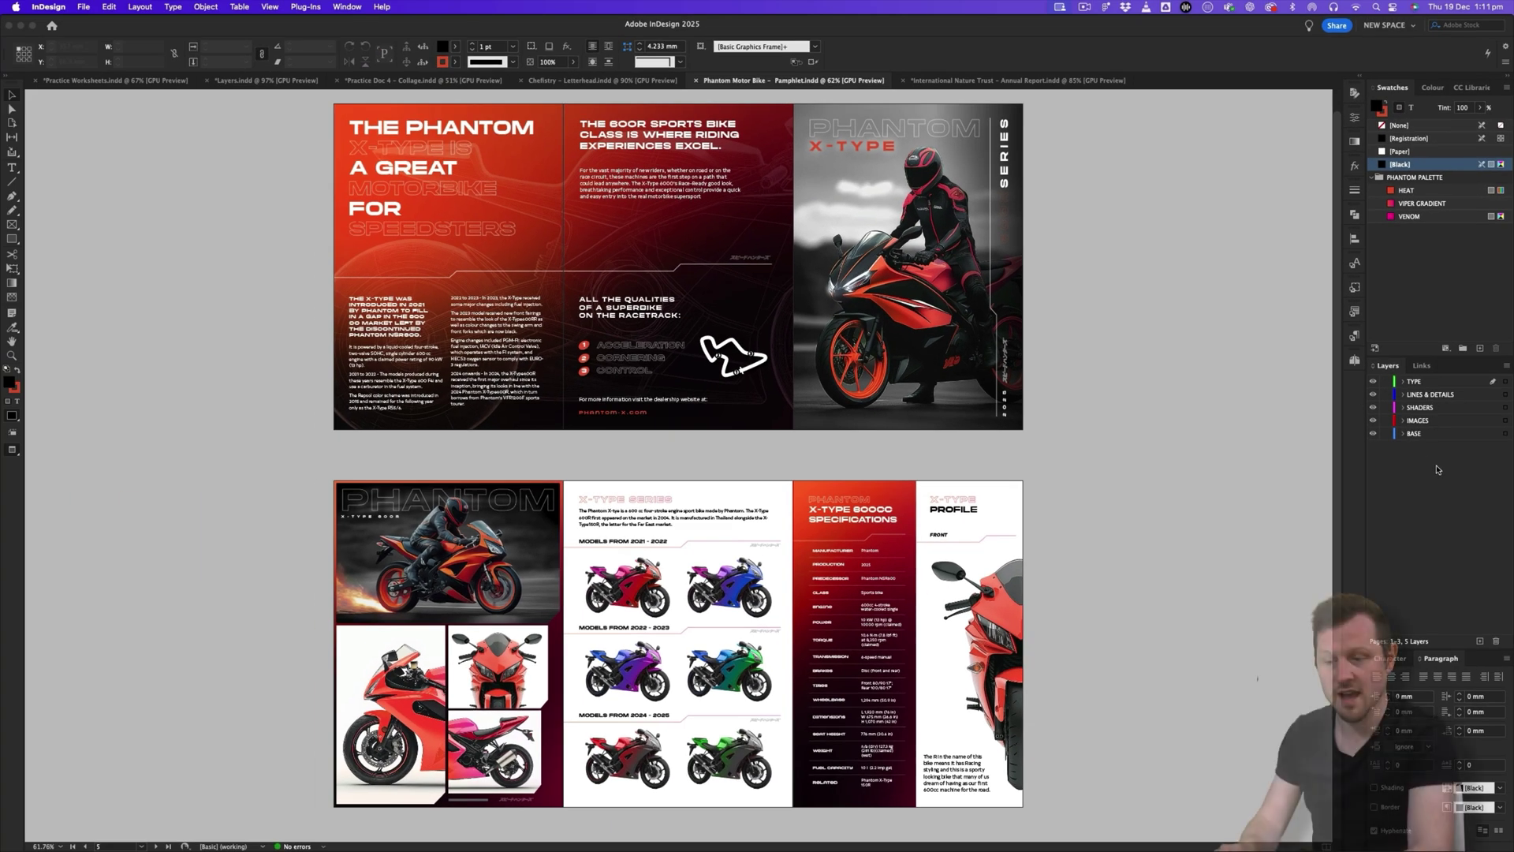
# - Hide all layers except BASE to view the background artwork of both spreads by itself
pyautogui.click(1373, 434)
pyautogui.click(1373, 434)
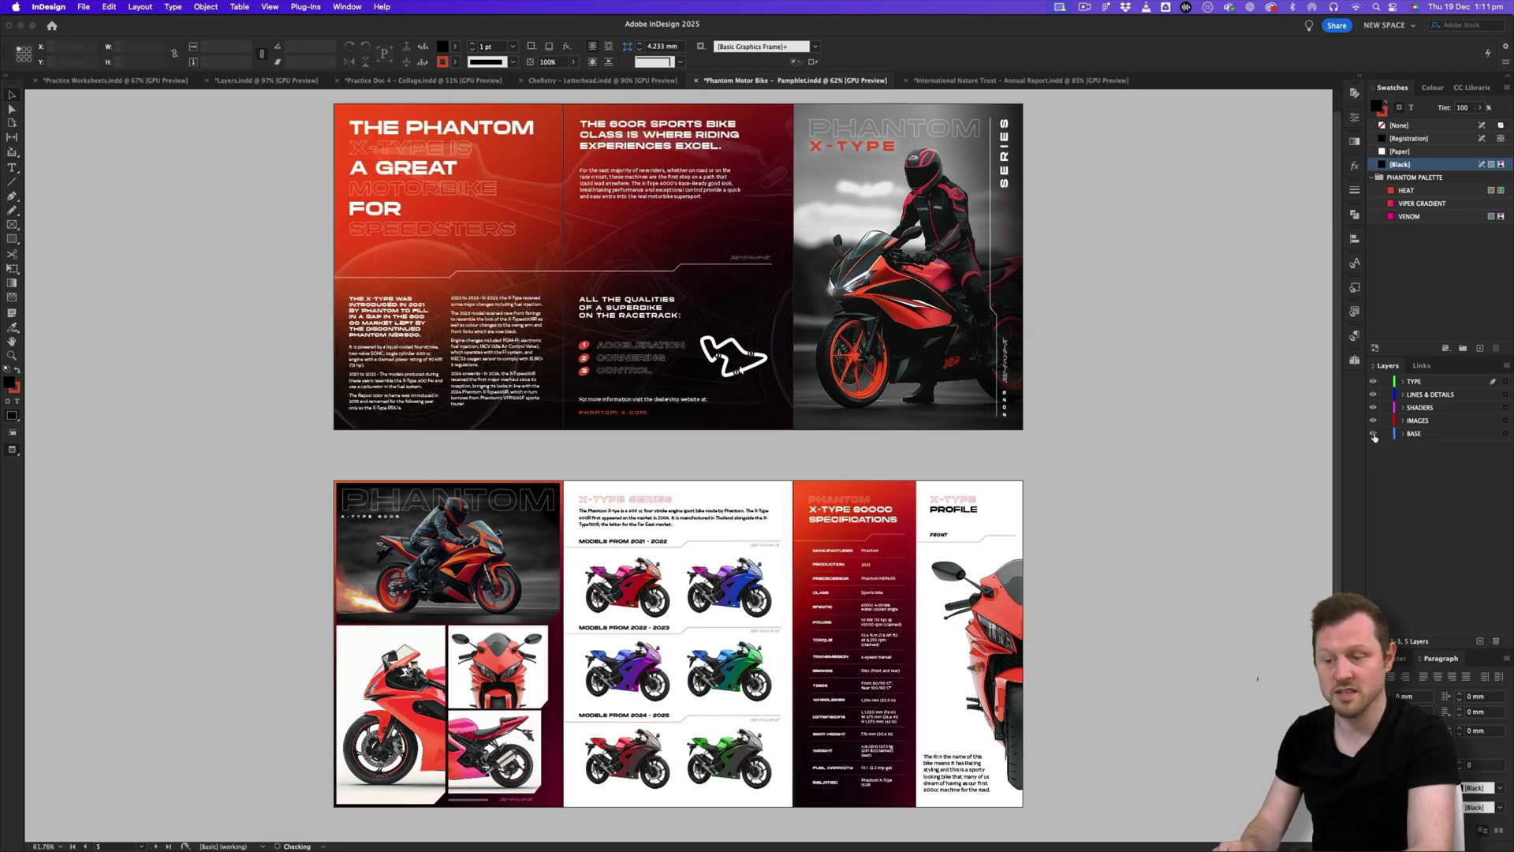
pyautogui.keyDown('alt'); pyautogui.click(1373, 433); pyautogui.keyUp('alt')
pyautogui.click(1373, 434)
pyautogui.click(1373, 434)
pyautogui.click(1373, 434)
pyautogui.click(1372, 434)
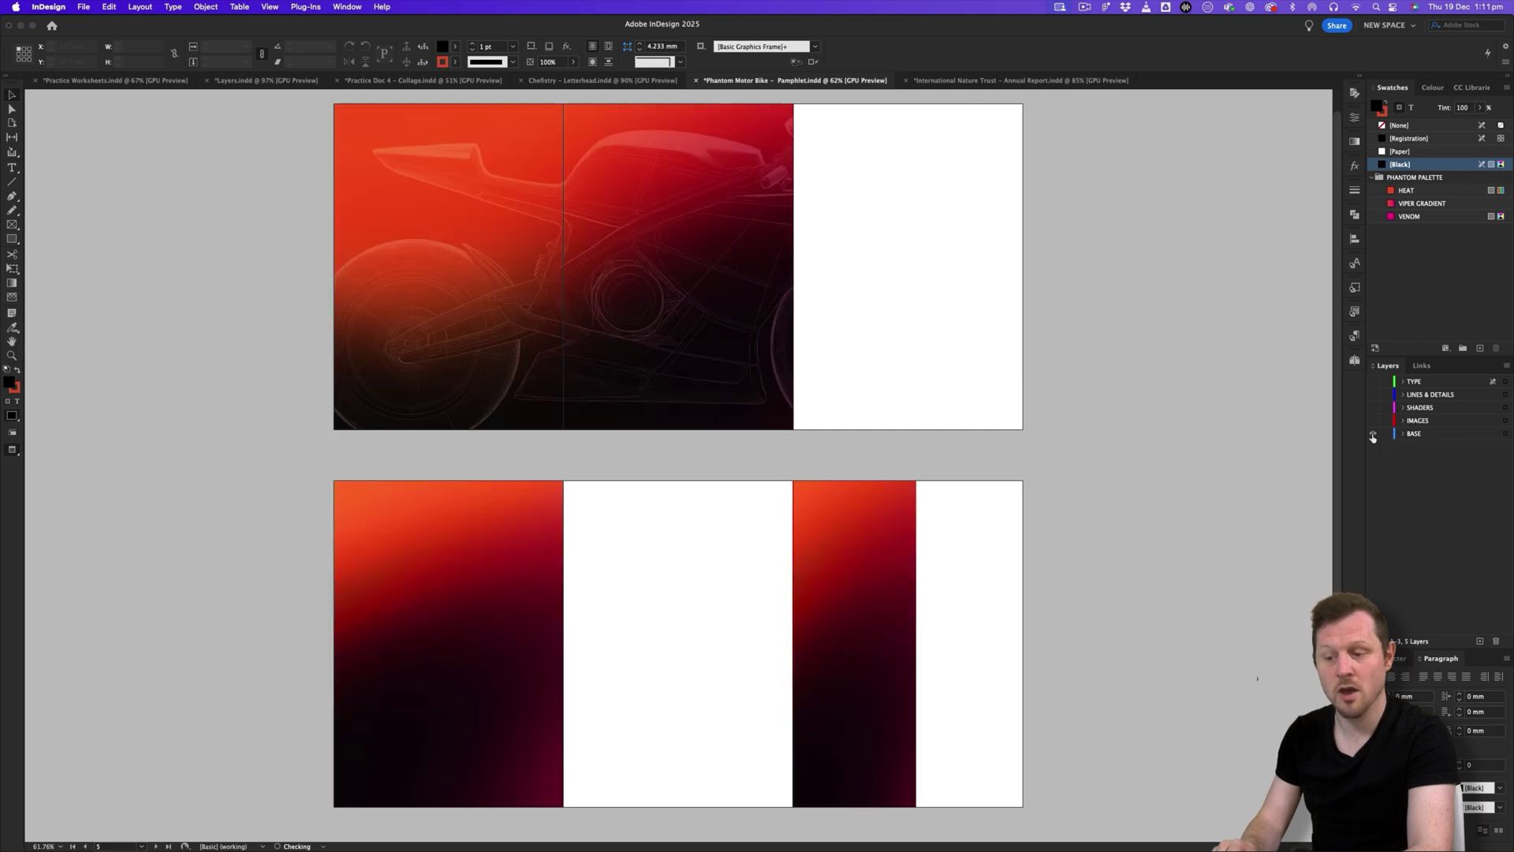
pyautogui.click(1373, 434)
pyautogui.click(1372, 434)
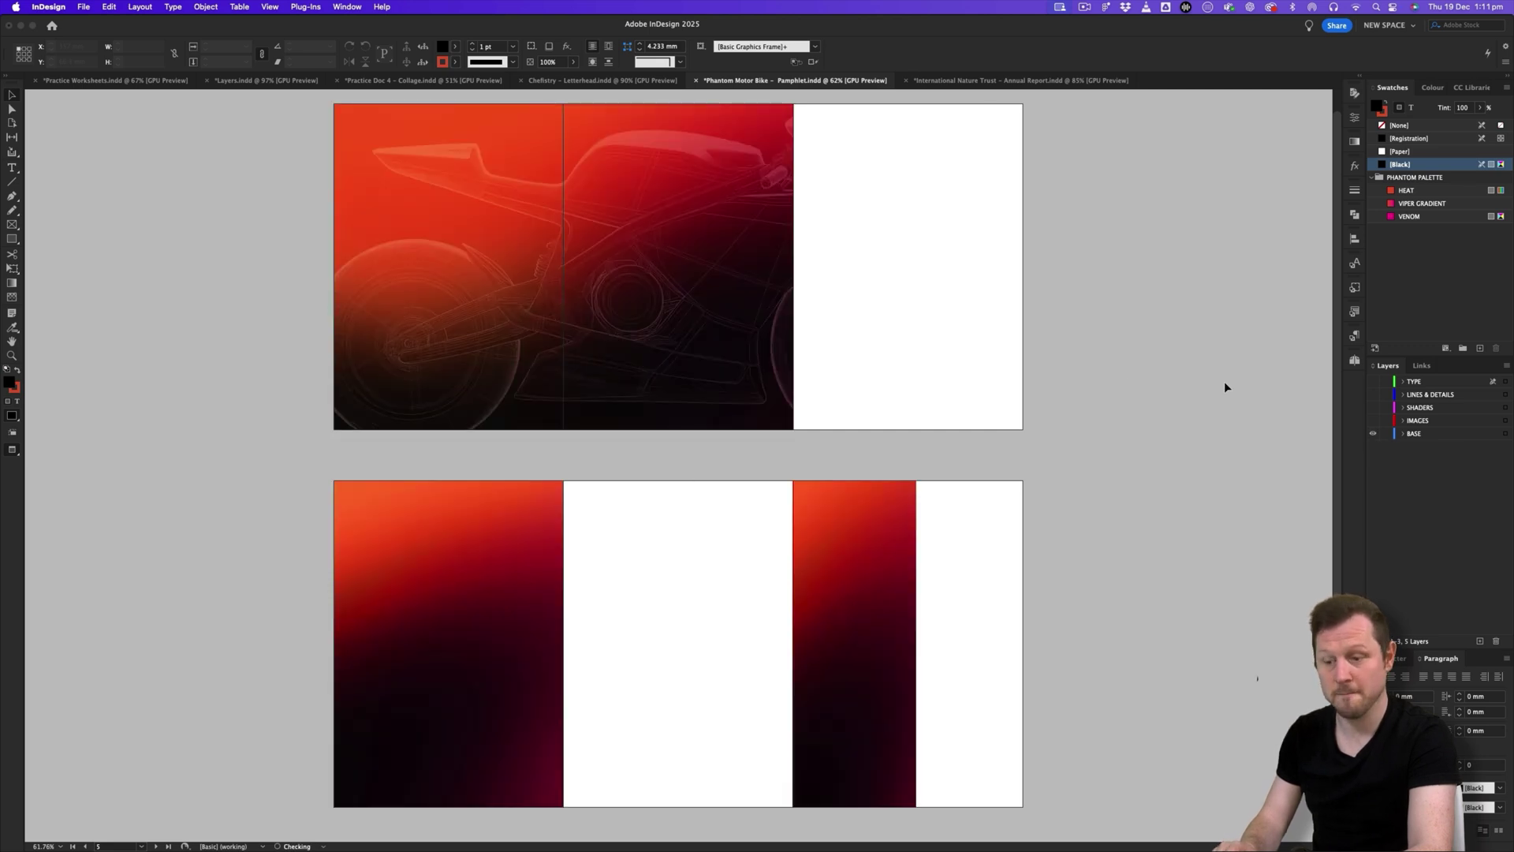
# - Show the IMAGES, SHADERS, LINES & DETAILS and TYPE layers one at a time, from the lowest up
pyautogui.click(1373, 420)
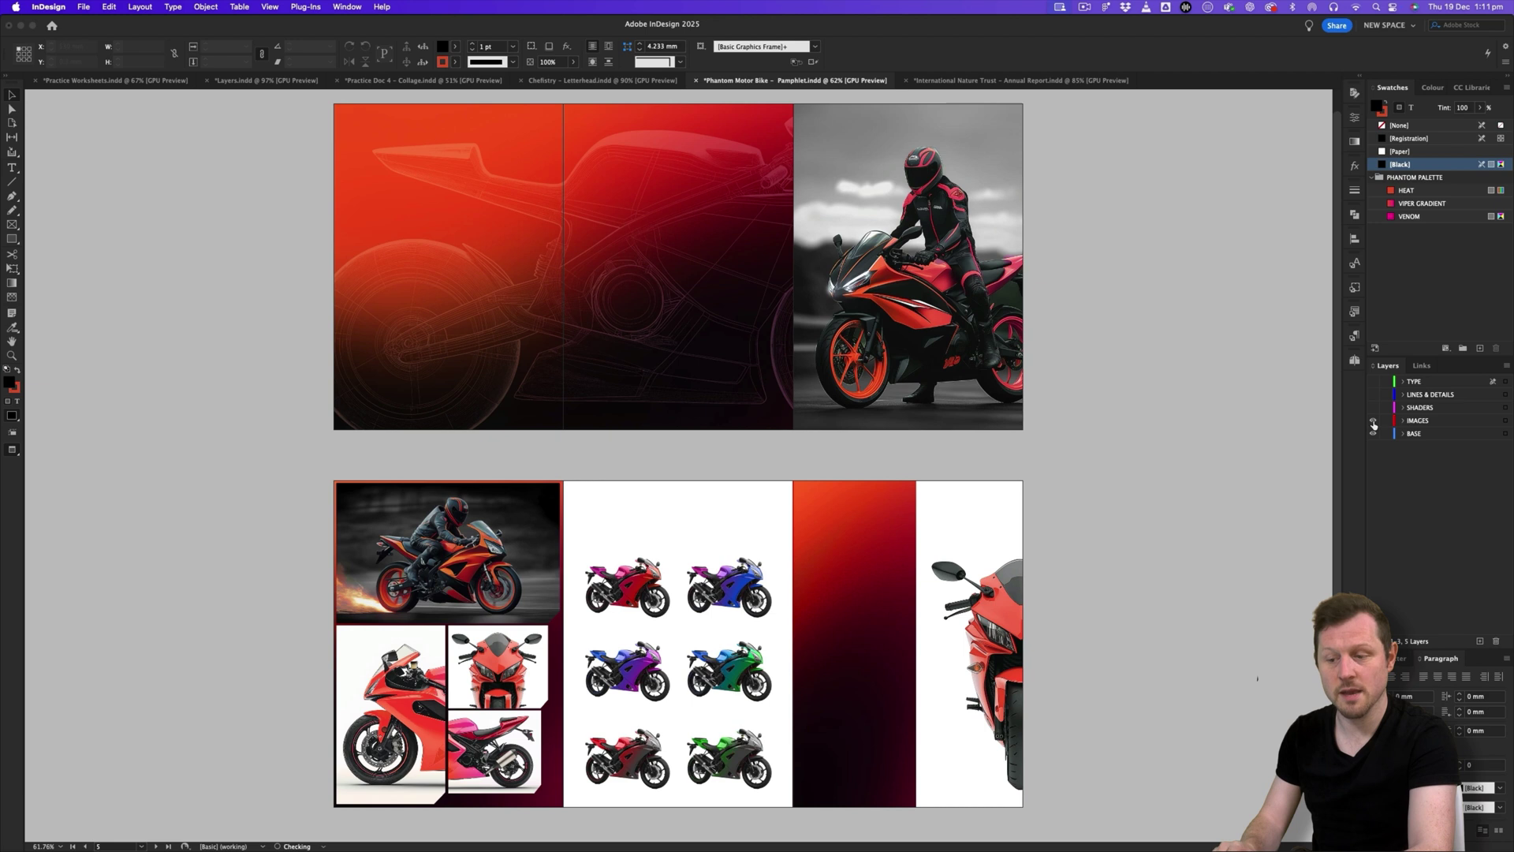
pyautogui.click(1373, 408)
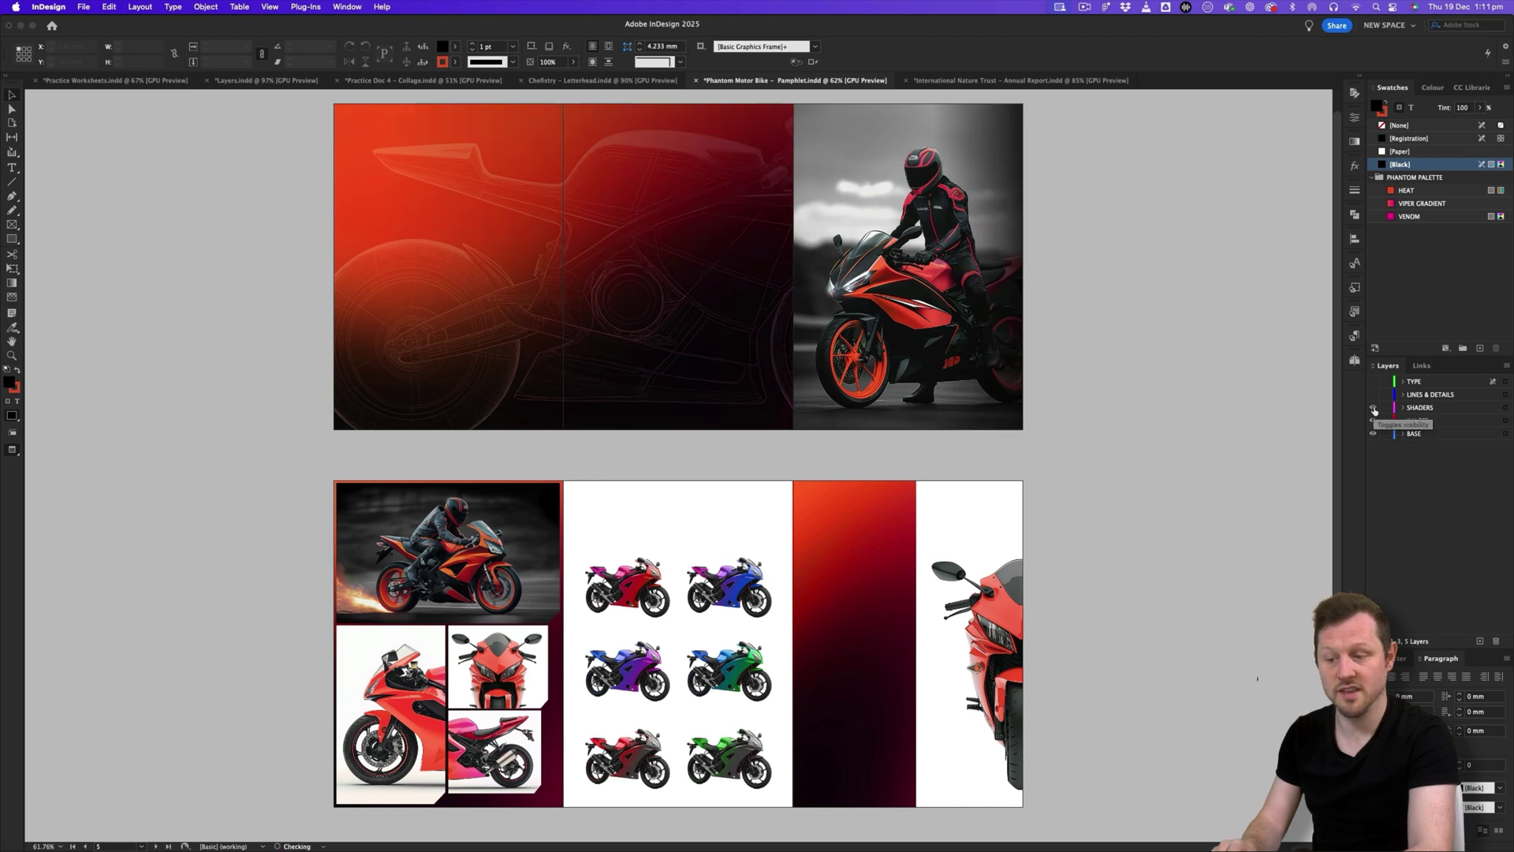
pyautogui.click(1374, 395)
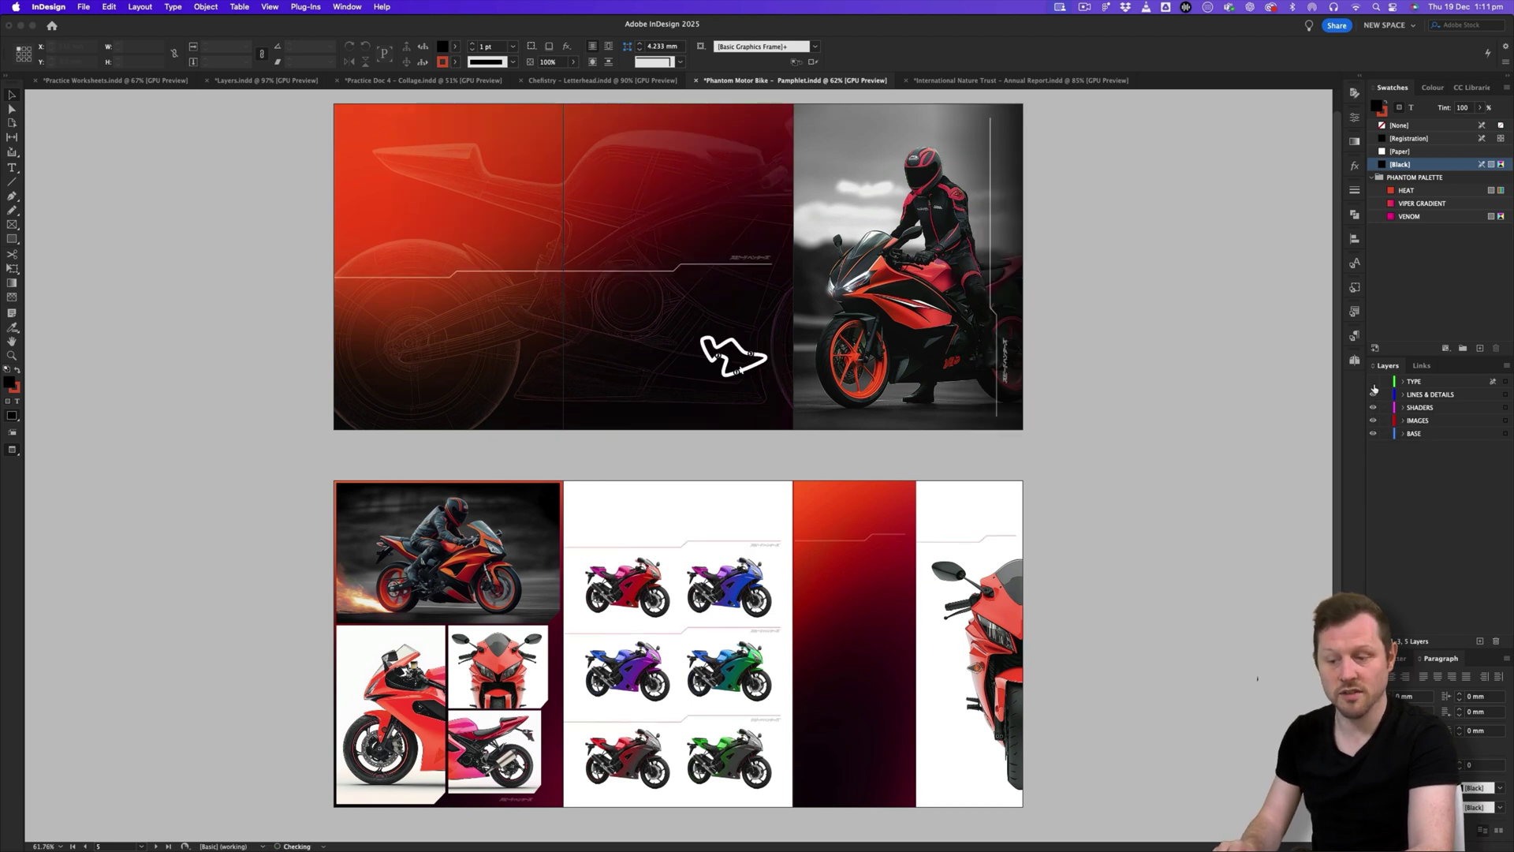
pyautogui.click(1374, 383)
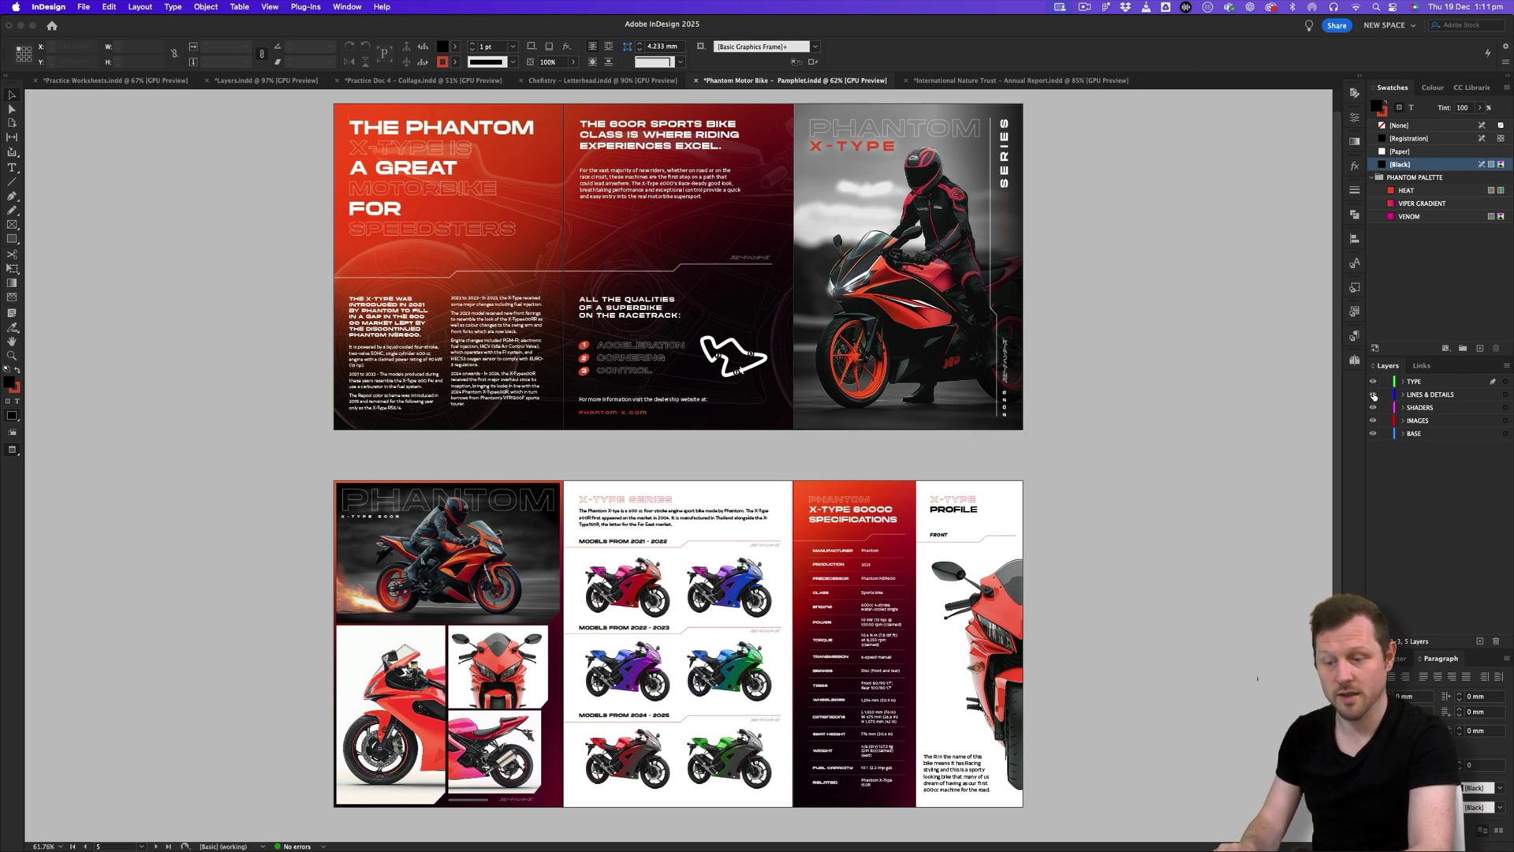
# - Isolate the TYPE layer by hiding the other four, toggle its visibility, and show all layers again
pyautogui.moveTo(1374, 395); pyautogui.dragTo(1375, 436)
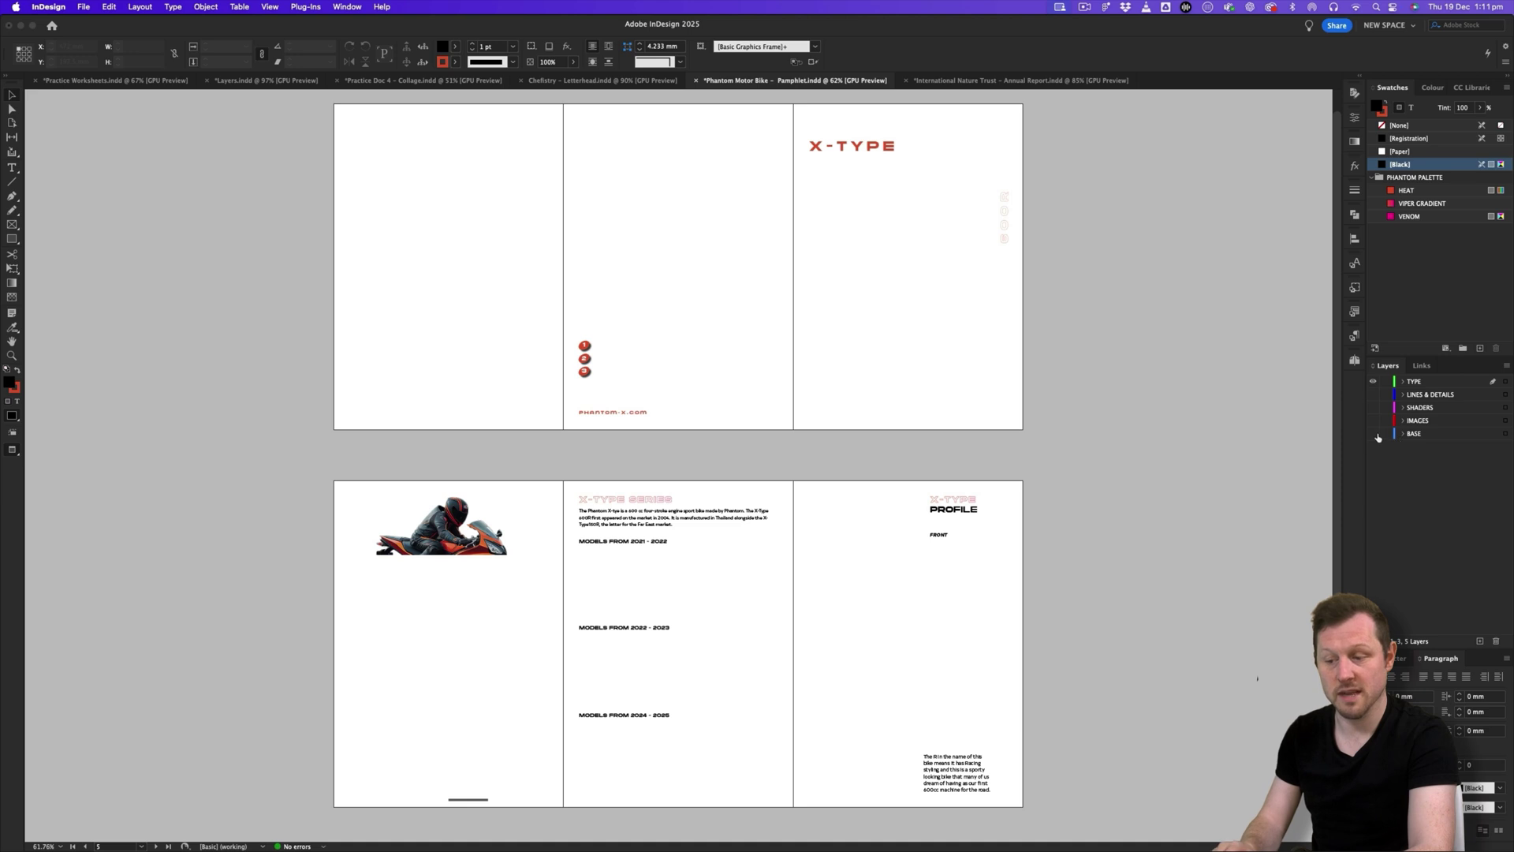
pyautogui.click(1373, 382)
pyautogui.click(1373, 382)
pyautogui.moveTo(1372, 395); pyautogui.dragTo(1373, 435)
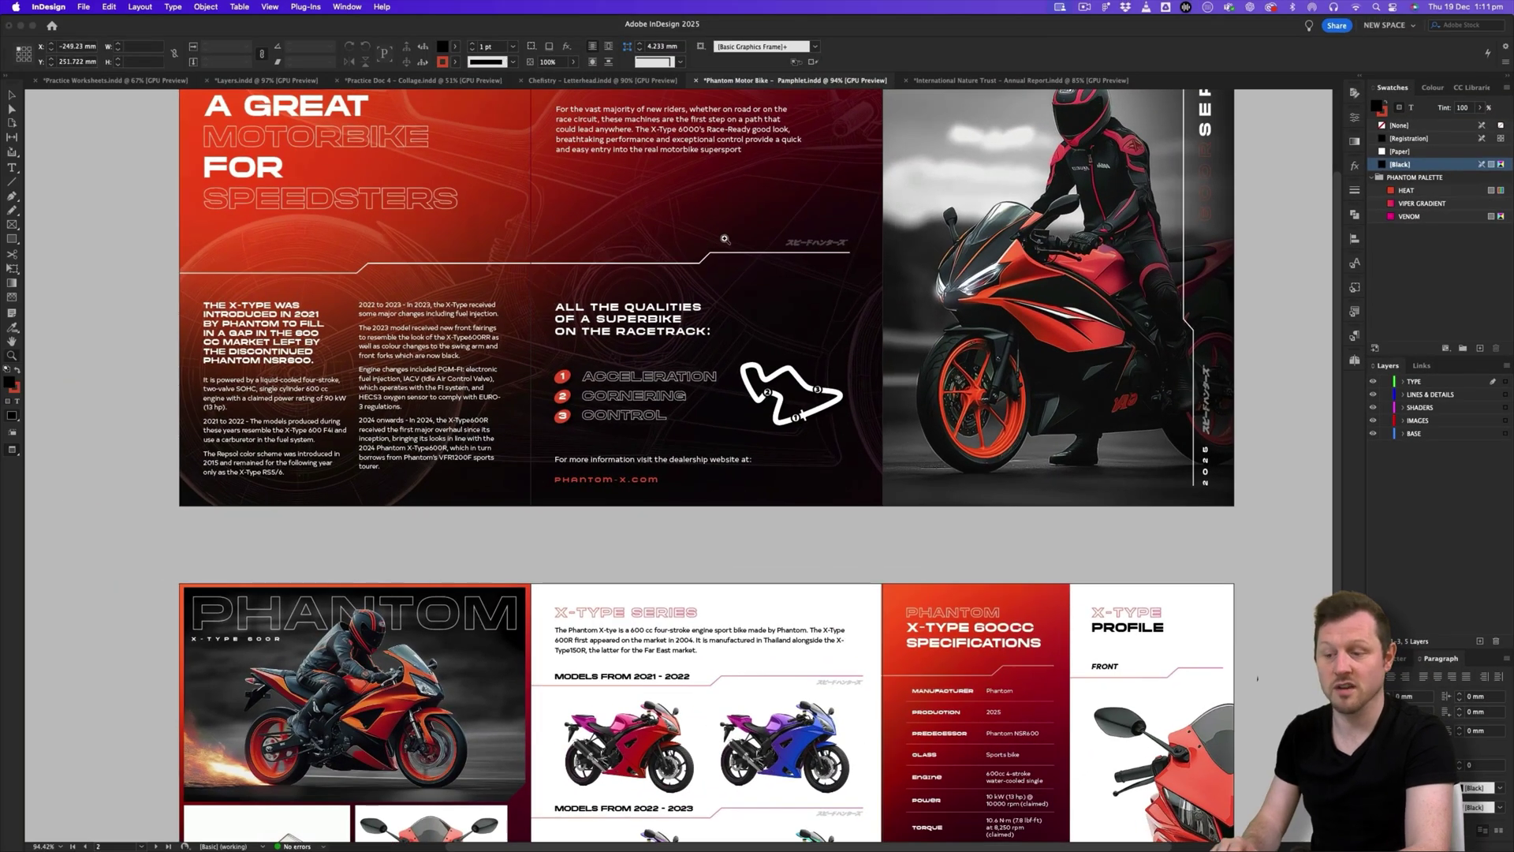
# - Expand the IMAGES, SHADERS, LINES & DETAILS and TYPE layers and look through the objects they contain
pyautogui.scroll(3, 725, 239)
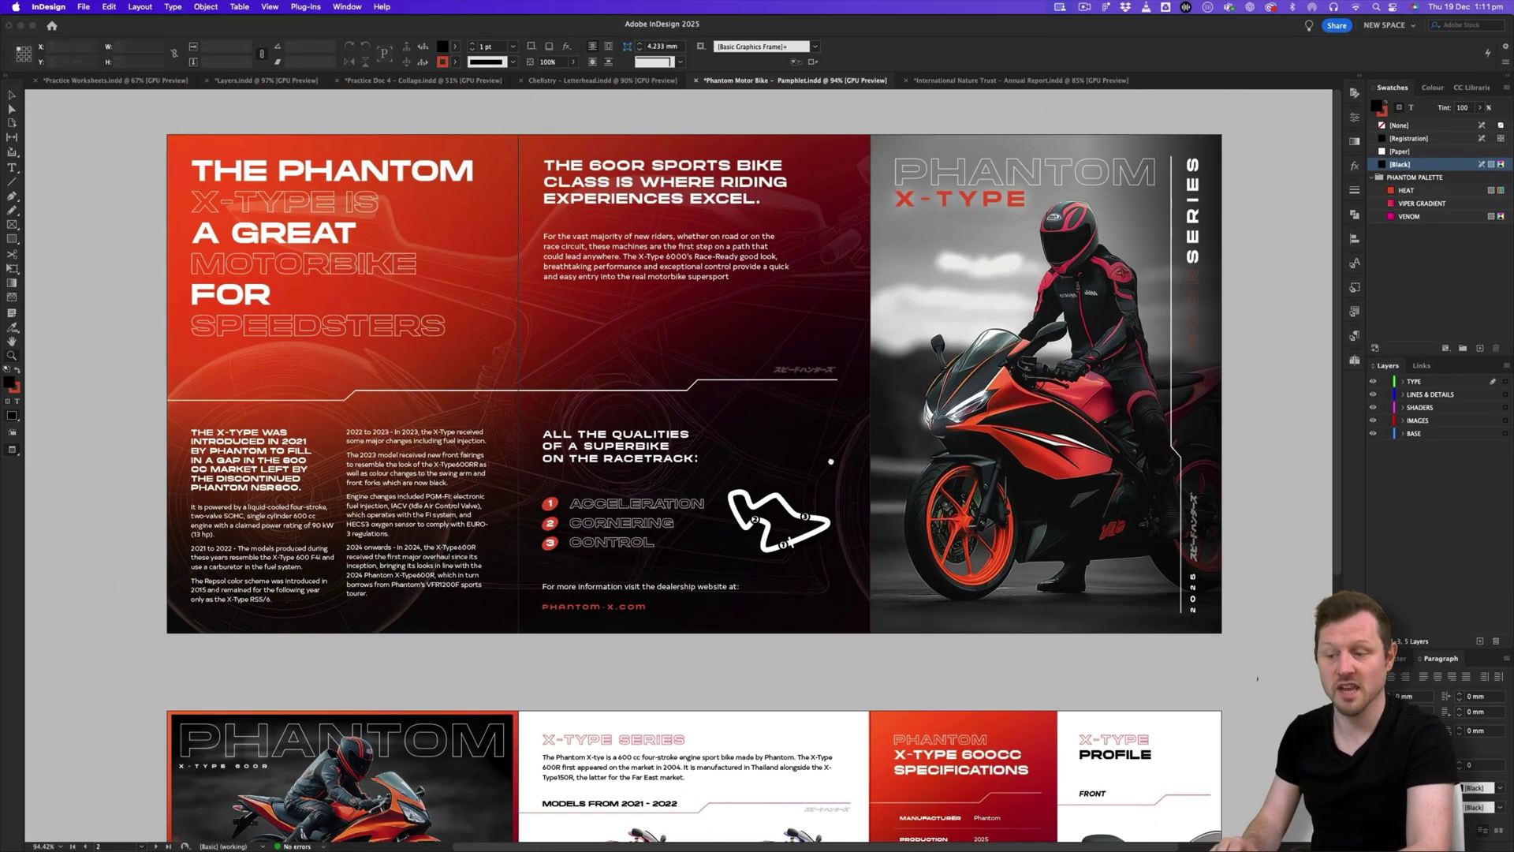
pyautogui.hscroll(1, 788, 394)
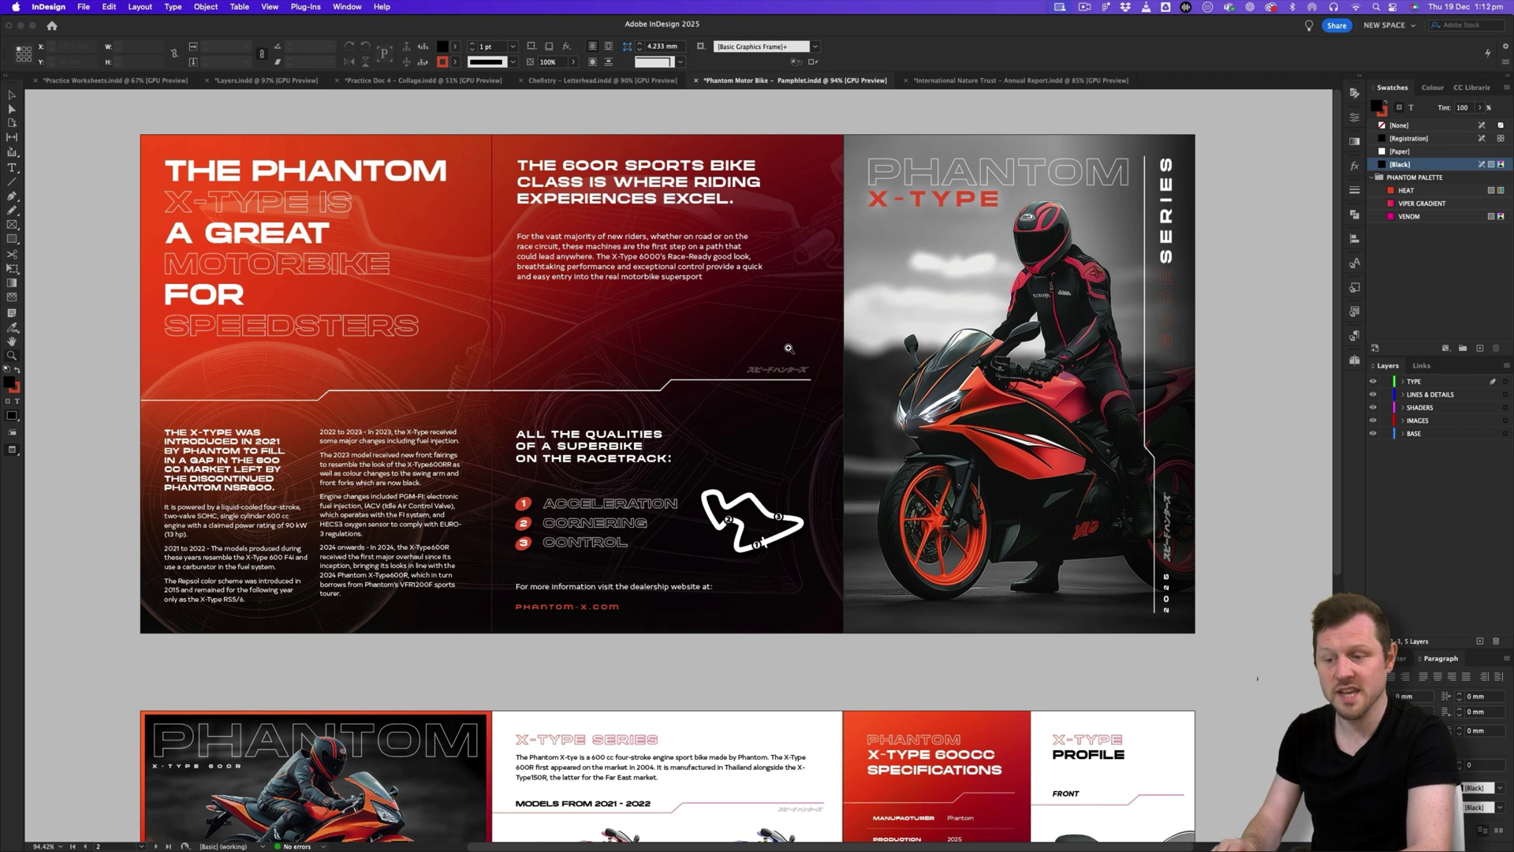
pyautogui.scroll(-10, 788, 348)
pyautogui.hscroll(2, 788, 348)
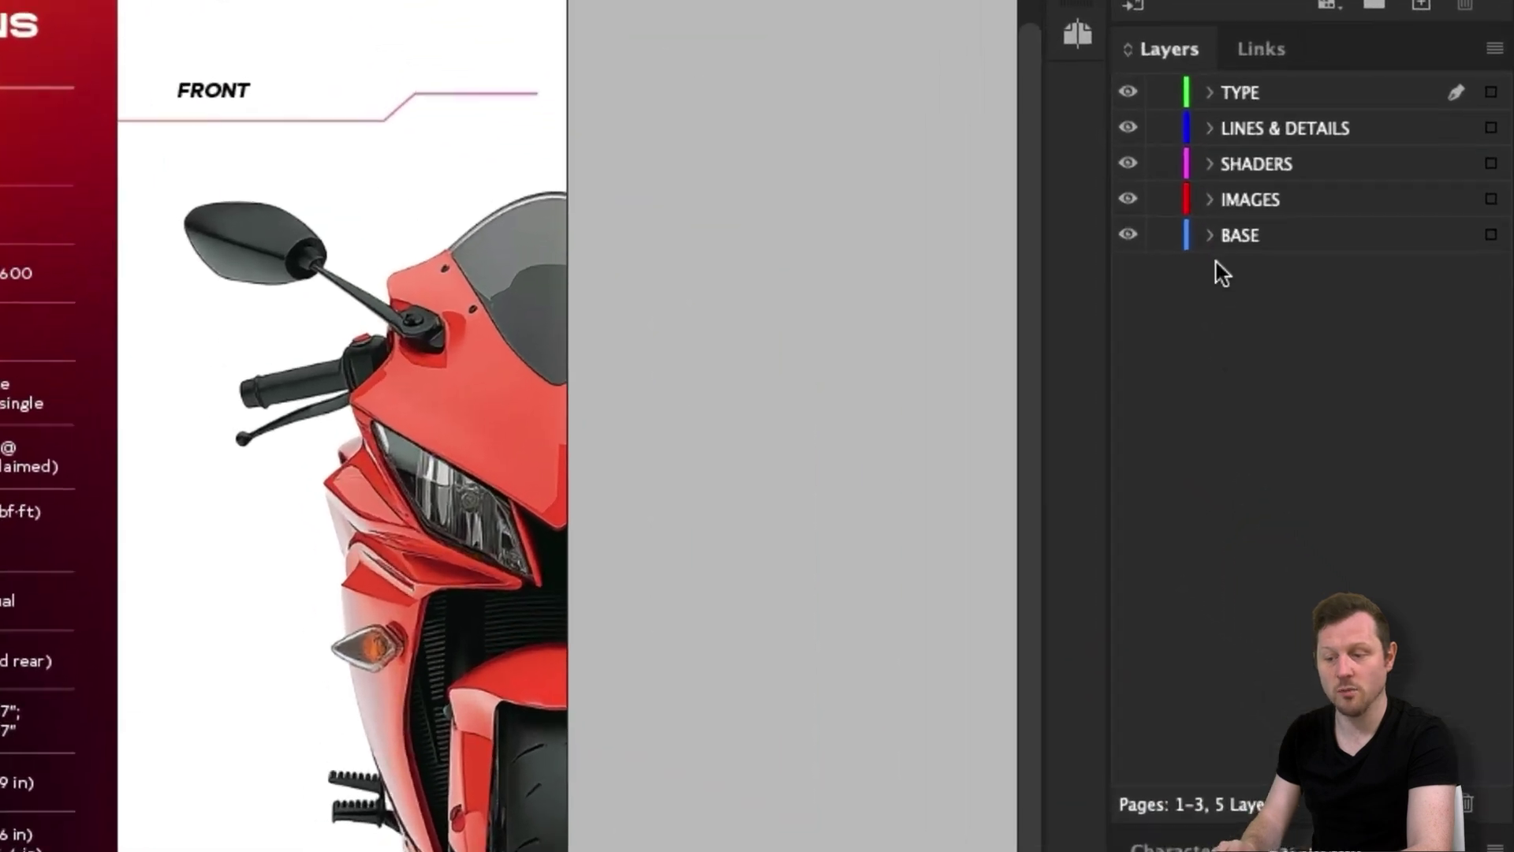
pyautogui.click(1210, 199)
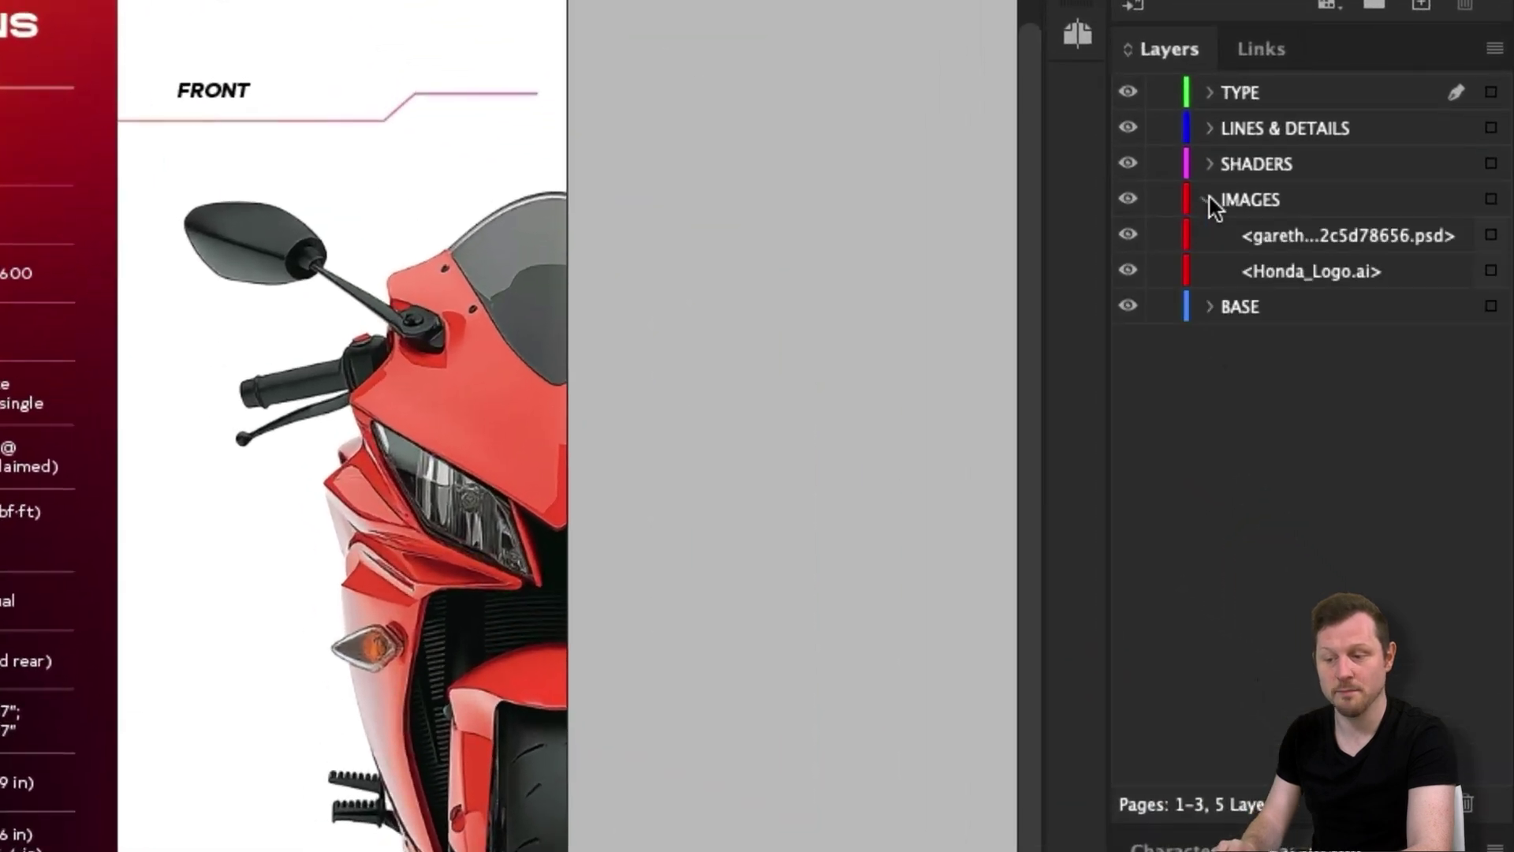
pyautogui.click(1208, 160)
pyautogui.click(1208, 129)
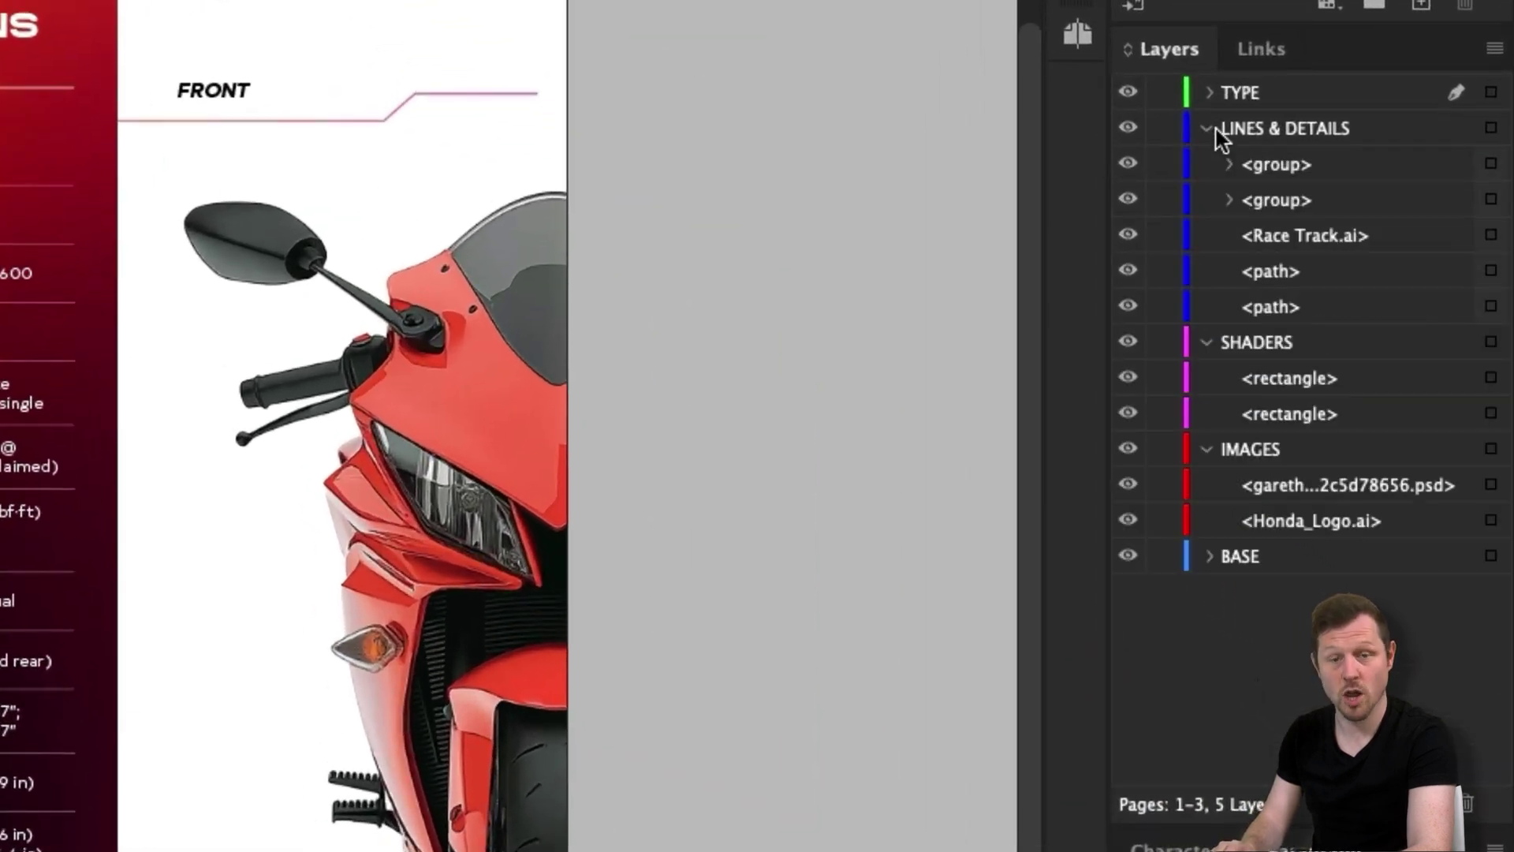
pyautogui.click(1210, 92)
pyautogui.scroll(-5, 1257, 382)
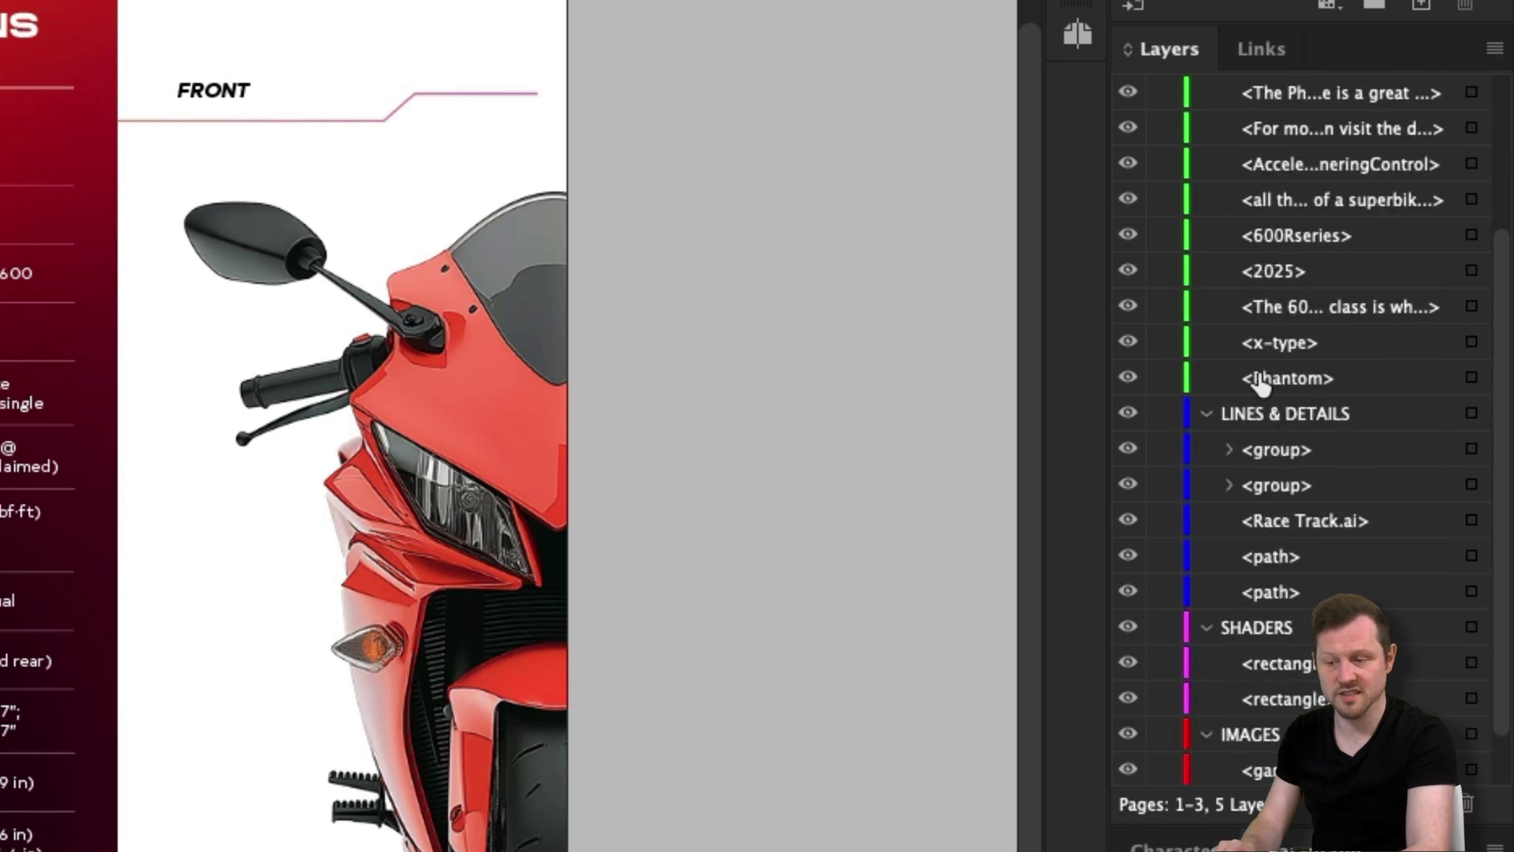
pyautogui.scroll(4, 1302, 425)
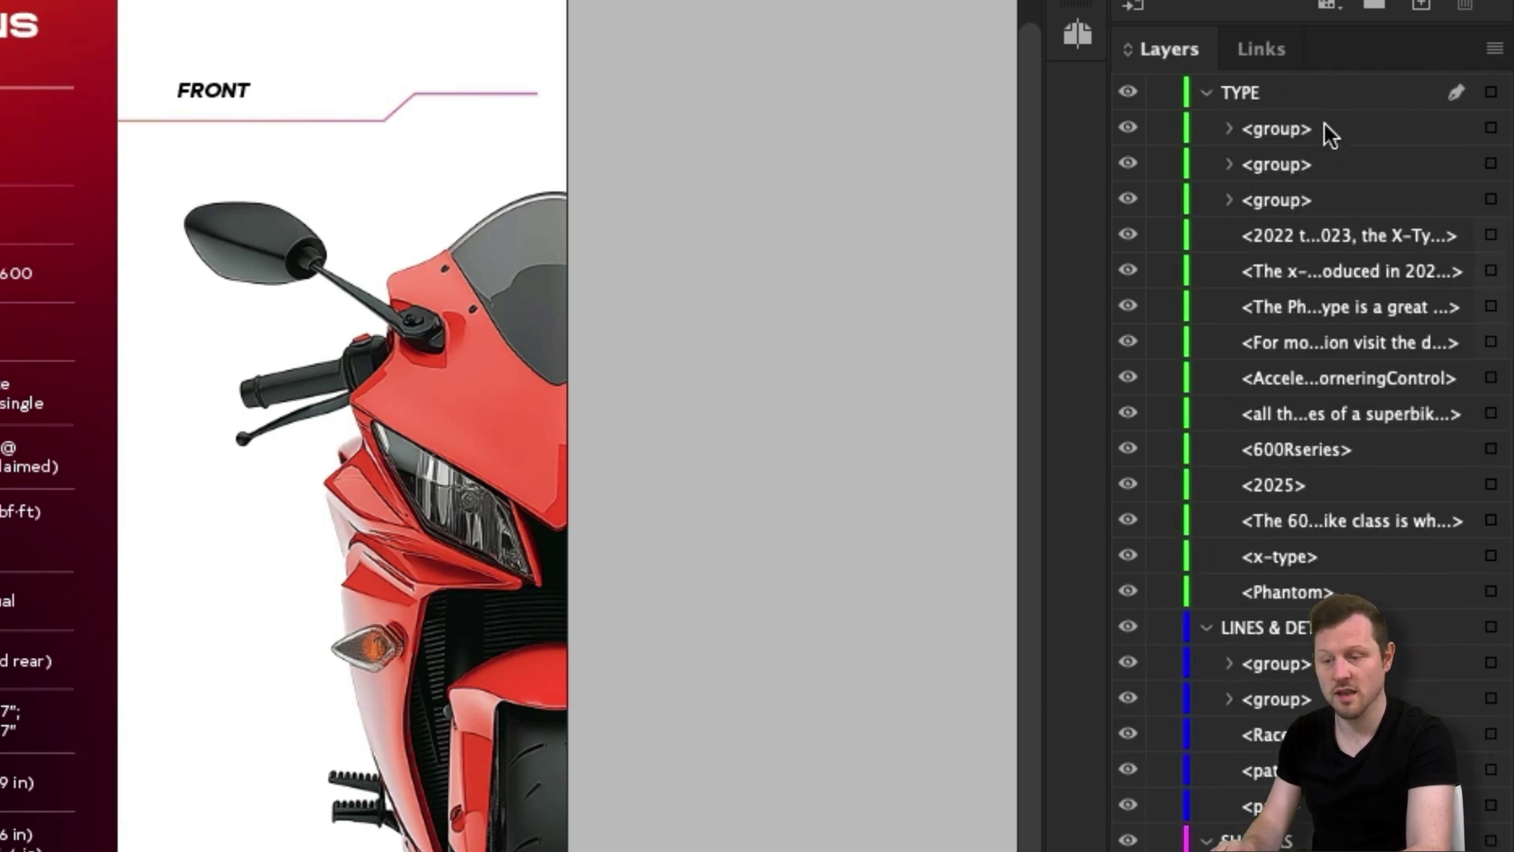
# - Collapse the TYPE, LINES & DETAILS, SHADERS and IMAGES layers so that only the top-level layers are listed
pyautogui.click(1209, 93)
pyautogui.click(1207, 128)
pyautogui.click(1208, 163)
pyautogui.click(1207, 200)
# - Try reordering the TYPE and IMAGES layers in the stack, and undo the reordering
pyautogui.moveTo(1246, 101); pyautogui.dragTo(1245, 147)
pyautogui.moveTo(1253, 213); pyautogui.dragTo(1245, 79)
pyautogui.hotkey('ctrl', 'z')
pyautogui.hotkey('ctrl', 'z')
pyautogui.hotkey('ctrl', 'z')
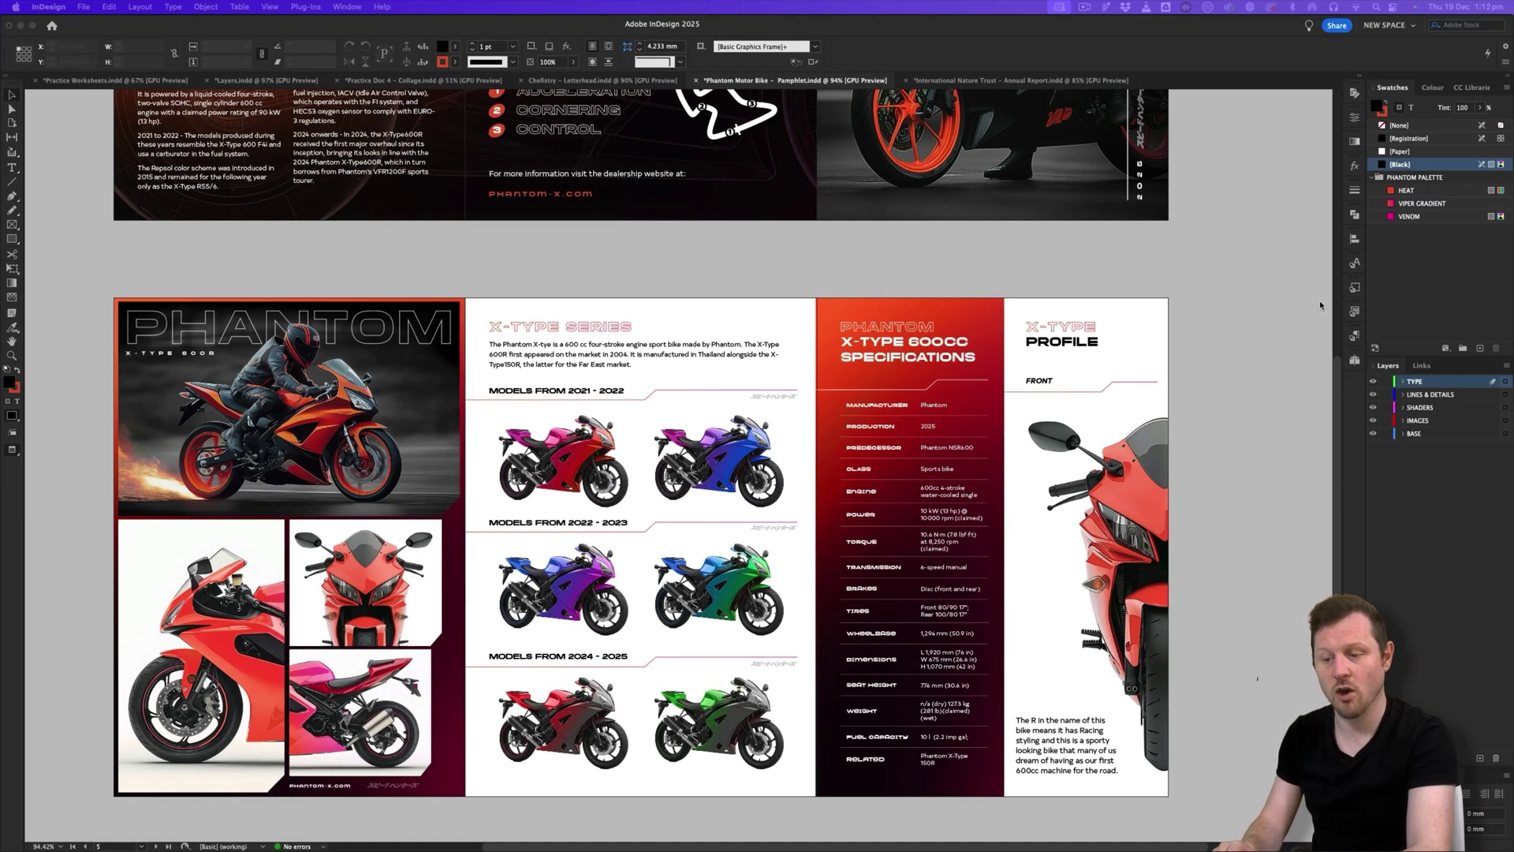
# - Lock the LINES & DETAILS, SHADERS, IMAGES and BASE layers, leaving only TYPE editable
pyautogui.click(1055, 283)
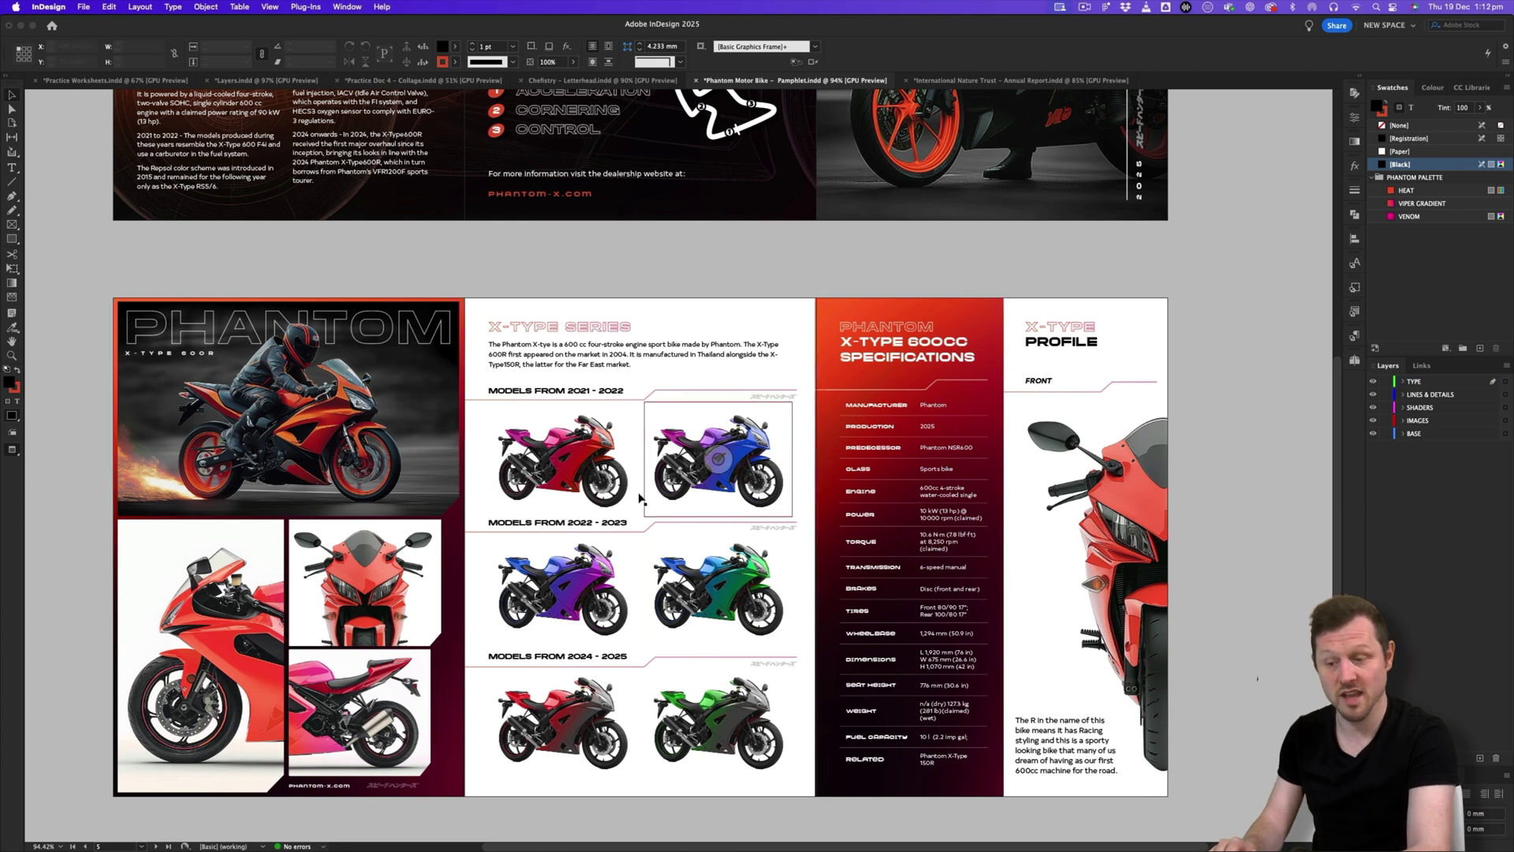
pyautogui.scroll(3, 640, 498)
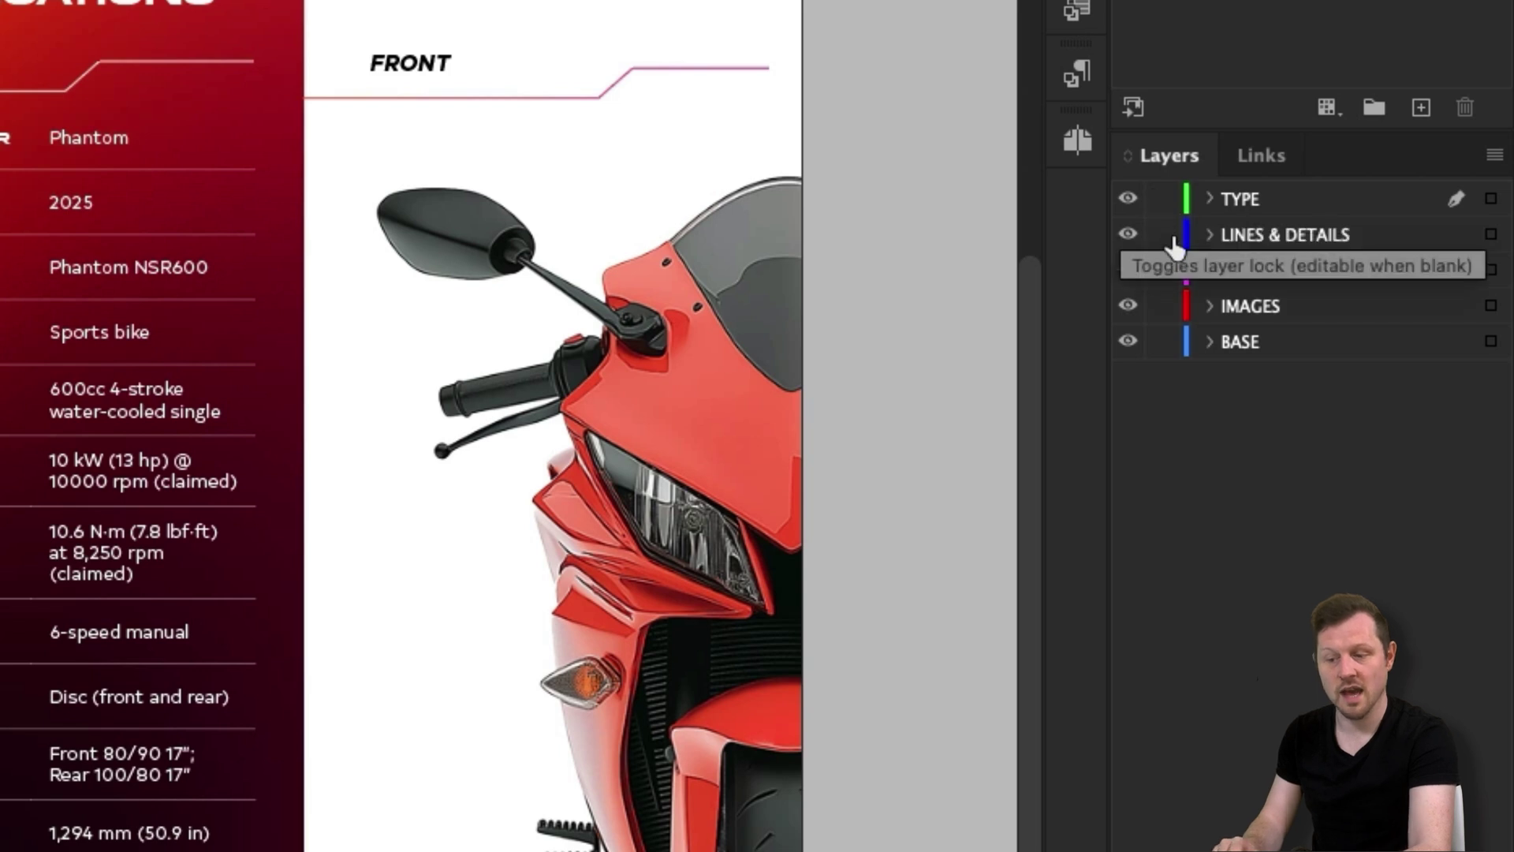
pyautogui.moveTo(1173, 245); pyautogui.dragTo(1165, 341)
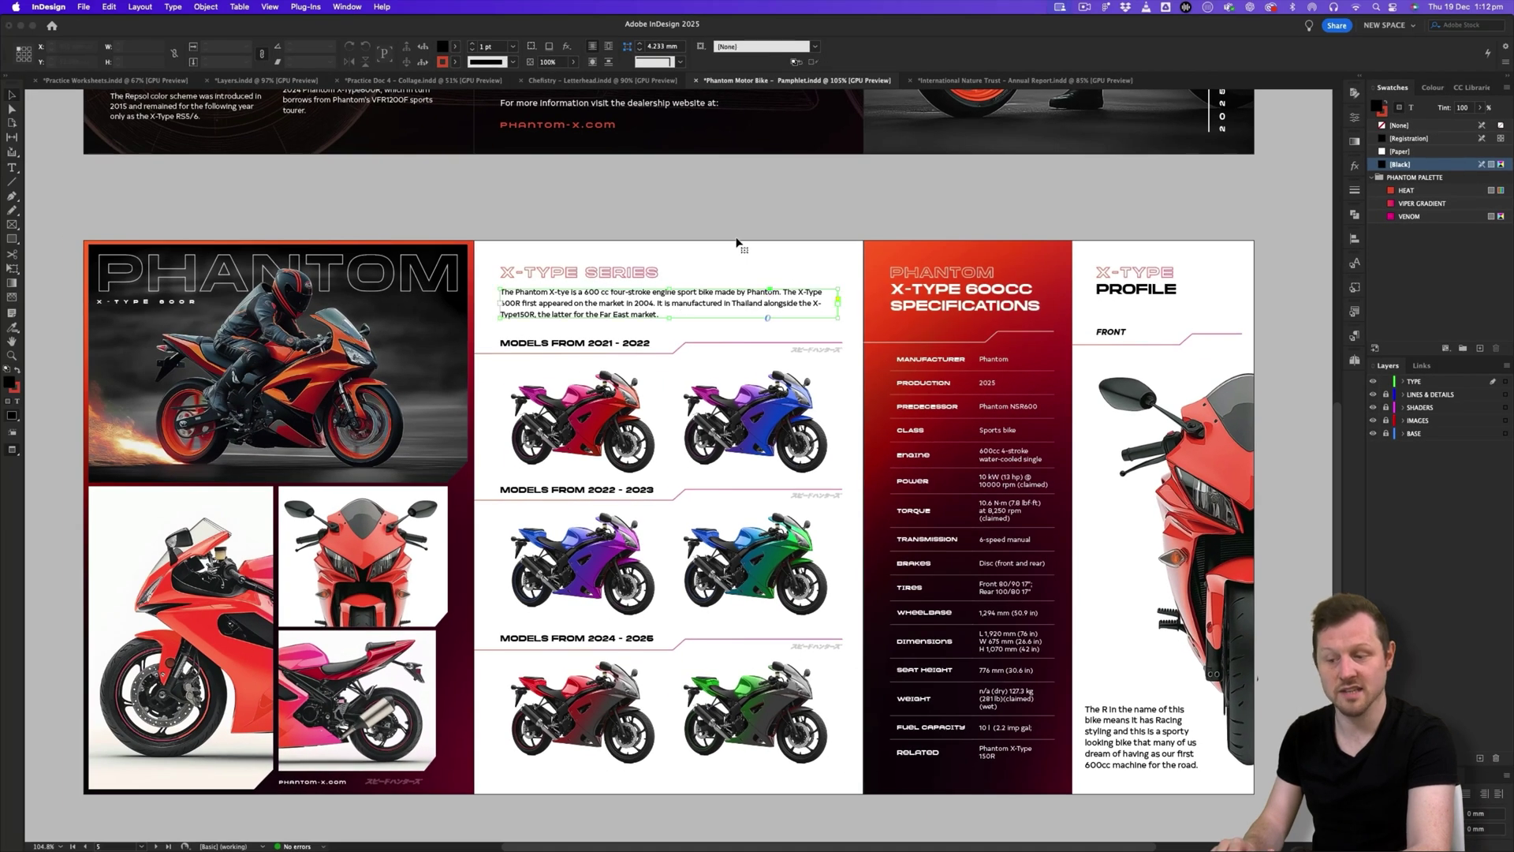
# - Try an area selection across the inner spread to pick up only the TYPE objects, and clear the selection
pyautogui.moveTo(739, 244); pyautogui.dragTo(648, 495)
pyautogui.moveTo(187, 217); pyautogui.dragTo(955, 720)
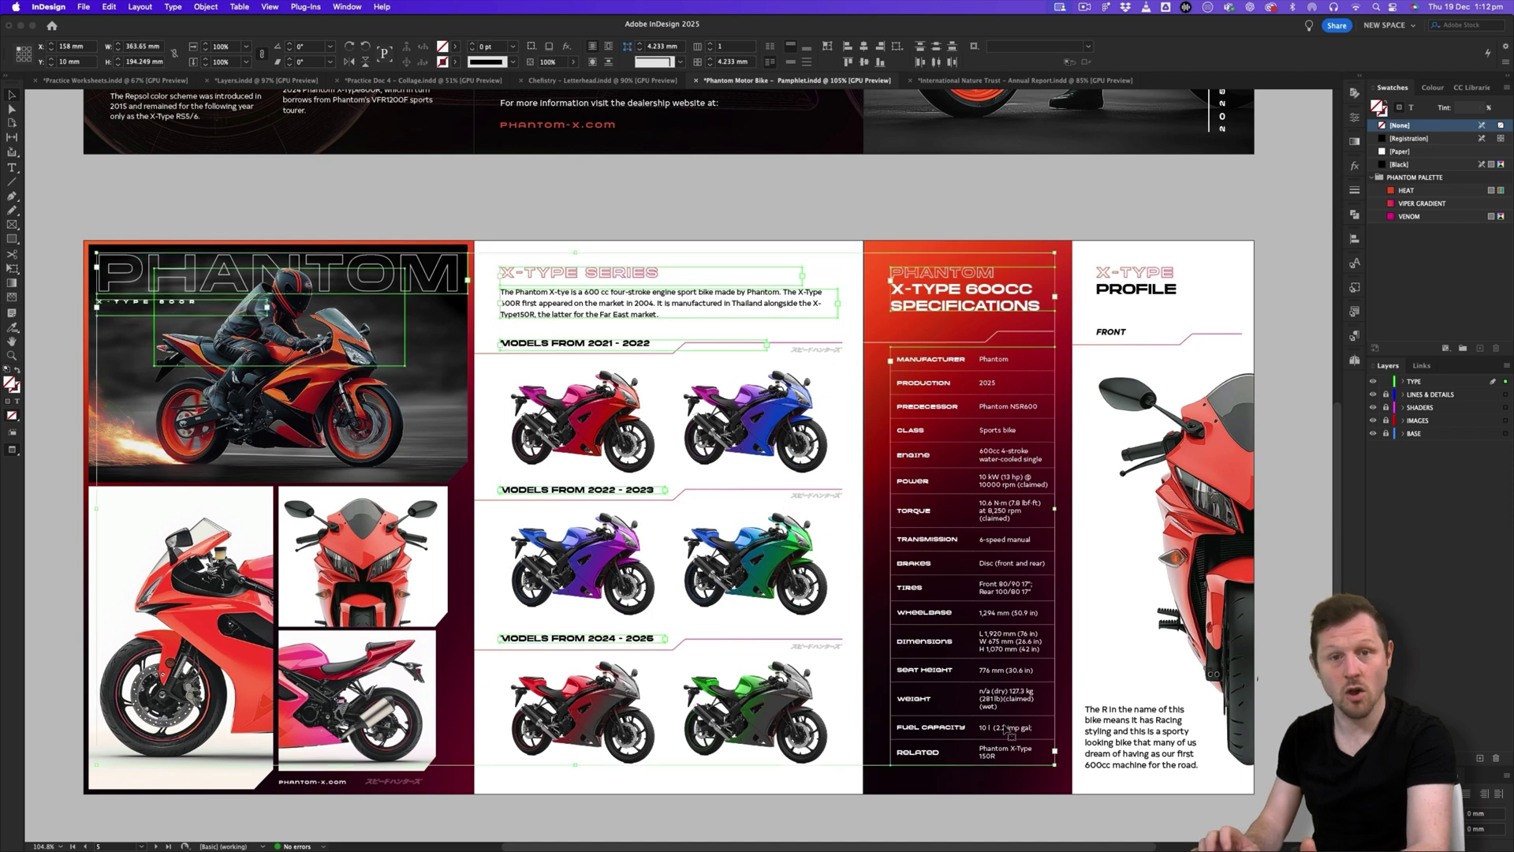
pyautogui.click(761, 494)
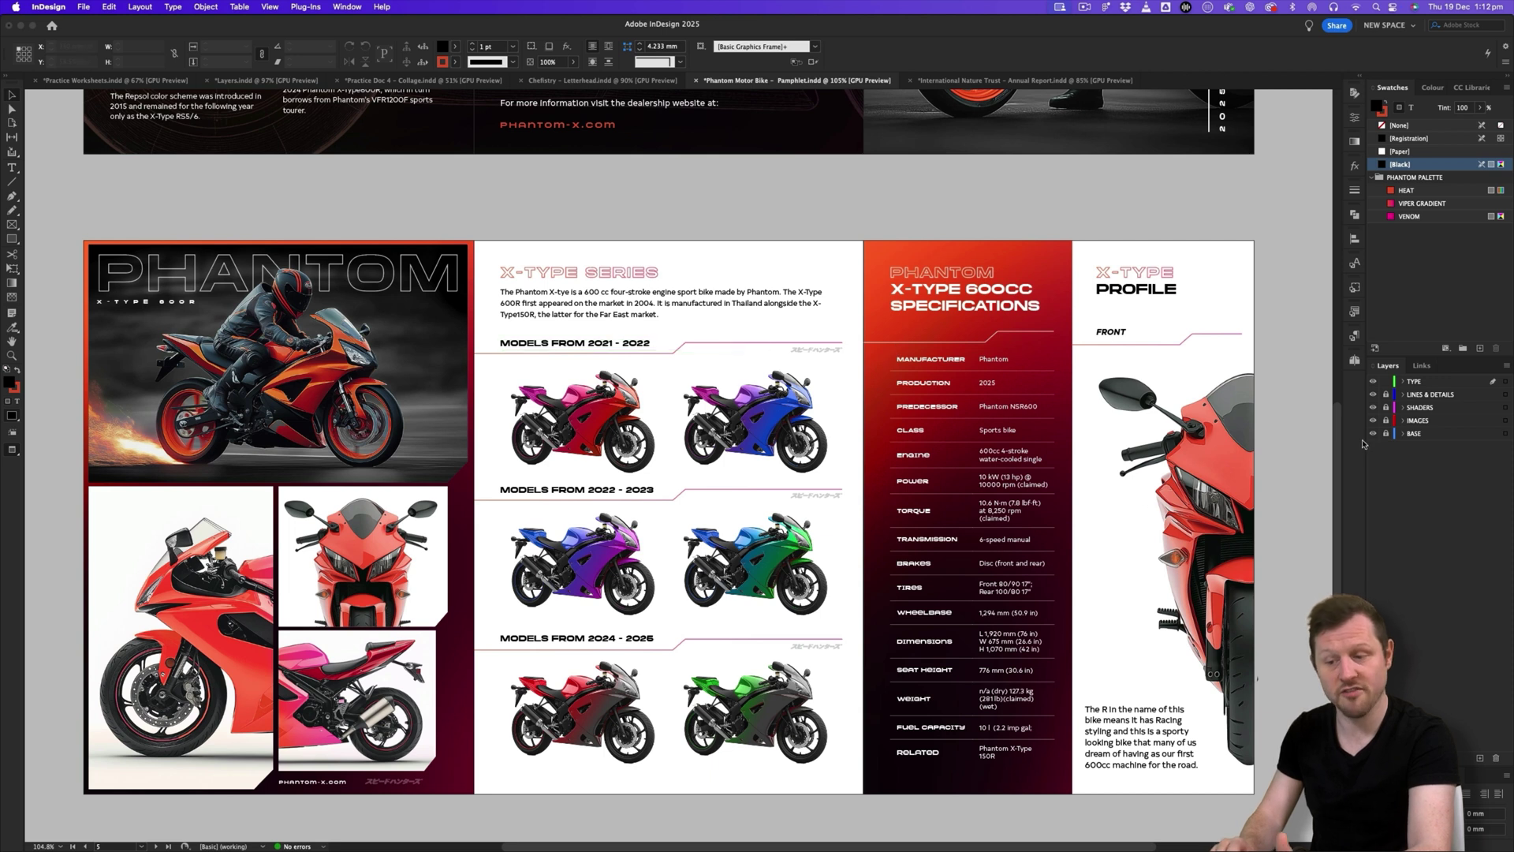
pyautogui.scroll(10, 926, 474)
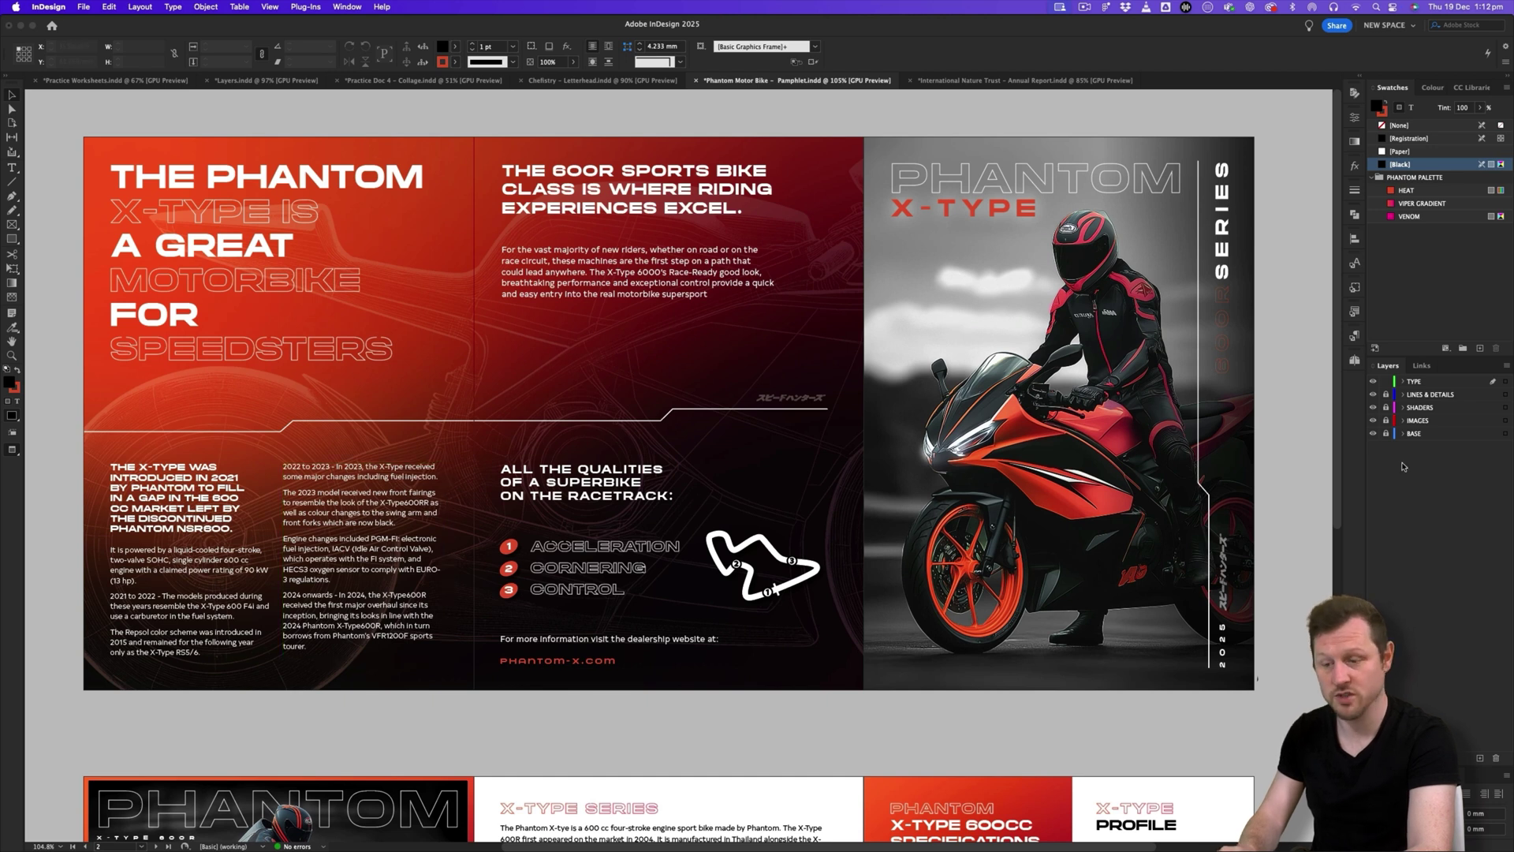
# - Switch to the International Nature Trust annual report, look through its first spreads and layers, and bring up its page overview
pyautogui.click(969, 82)
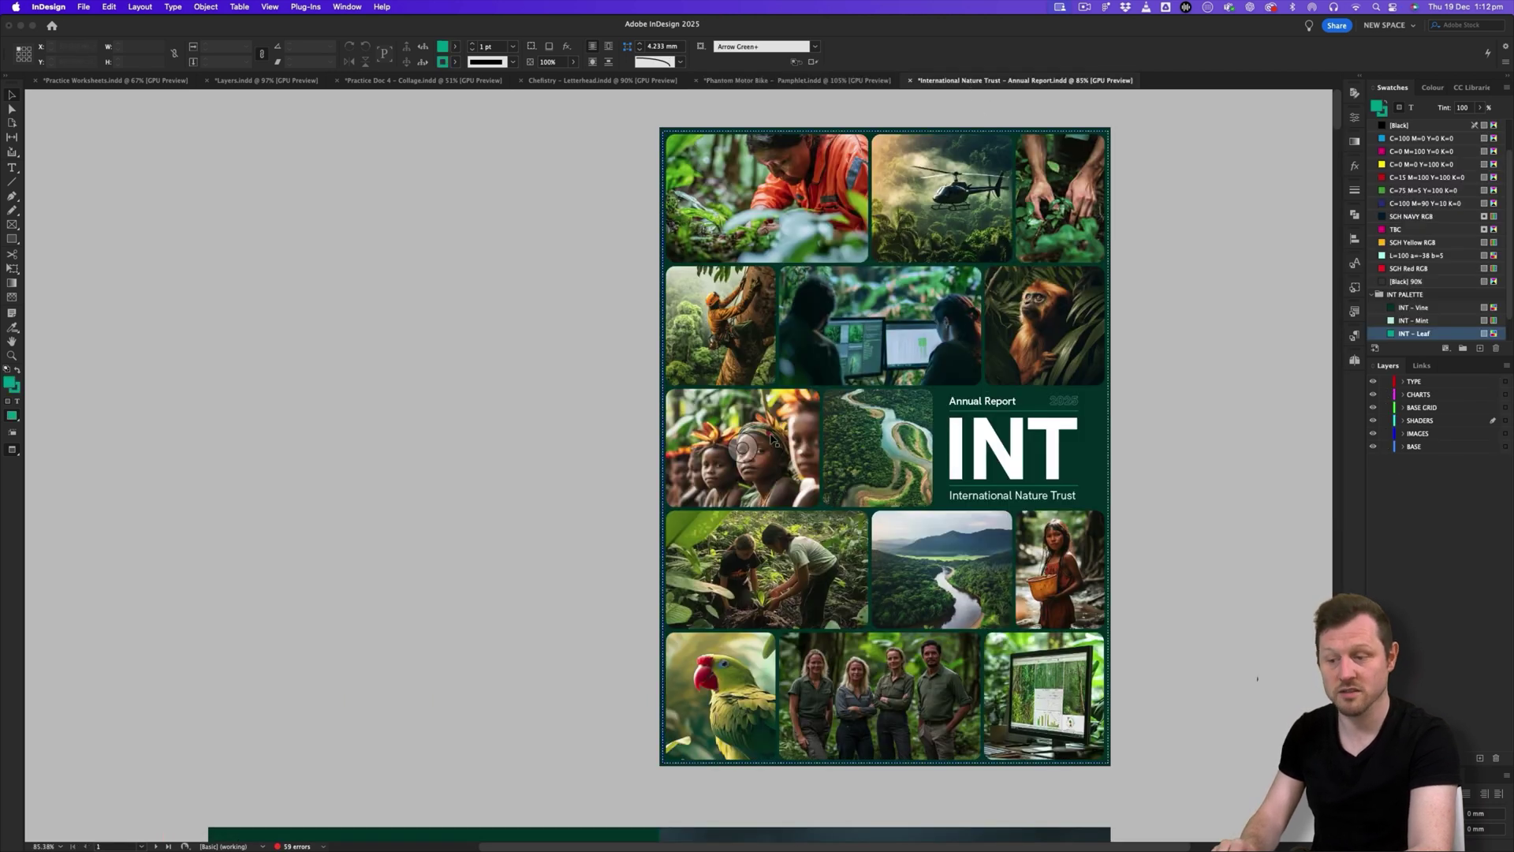
pyautogui.scroll(-2, 741, 443)
pyautogui.scroll(-16, 741, 443)
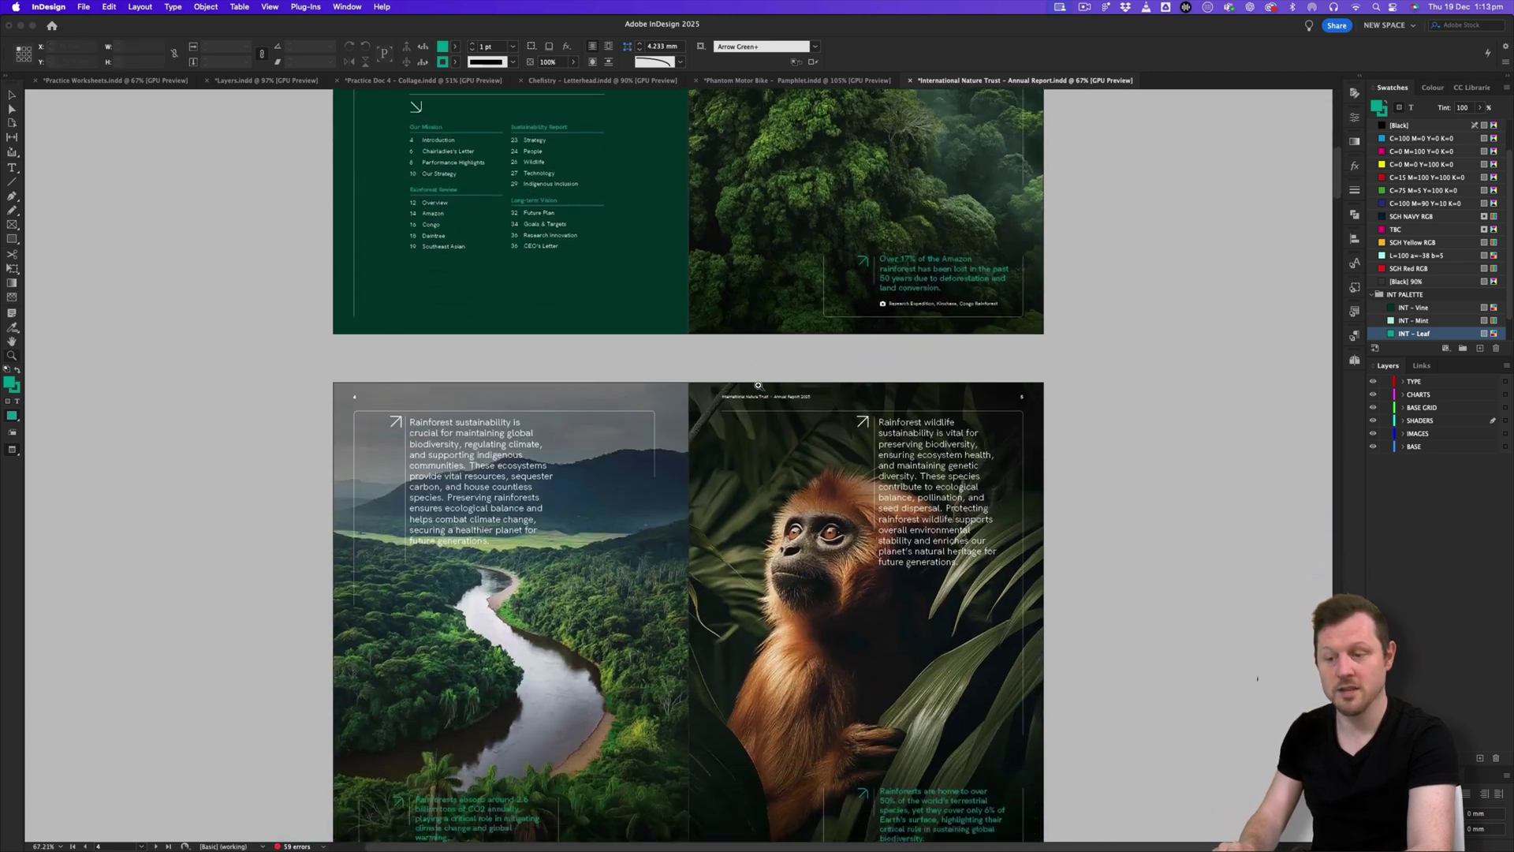
pyautogui.scroll(2, 758, 386)
pyautogui.hscroll(-2, 758, 385)
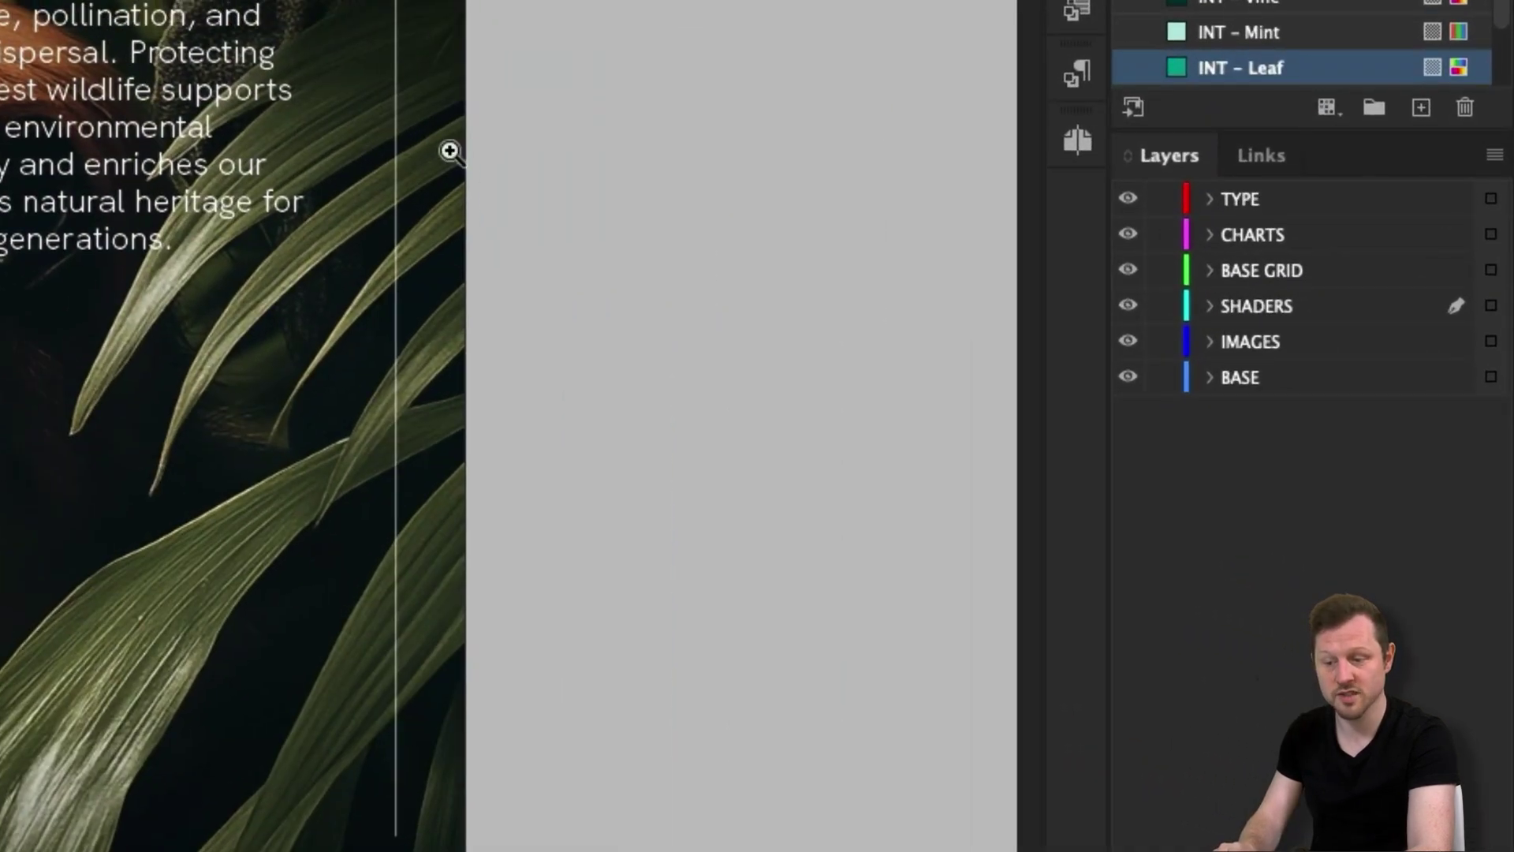
pyautogui.click(1067, 139)
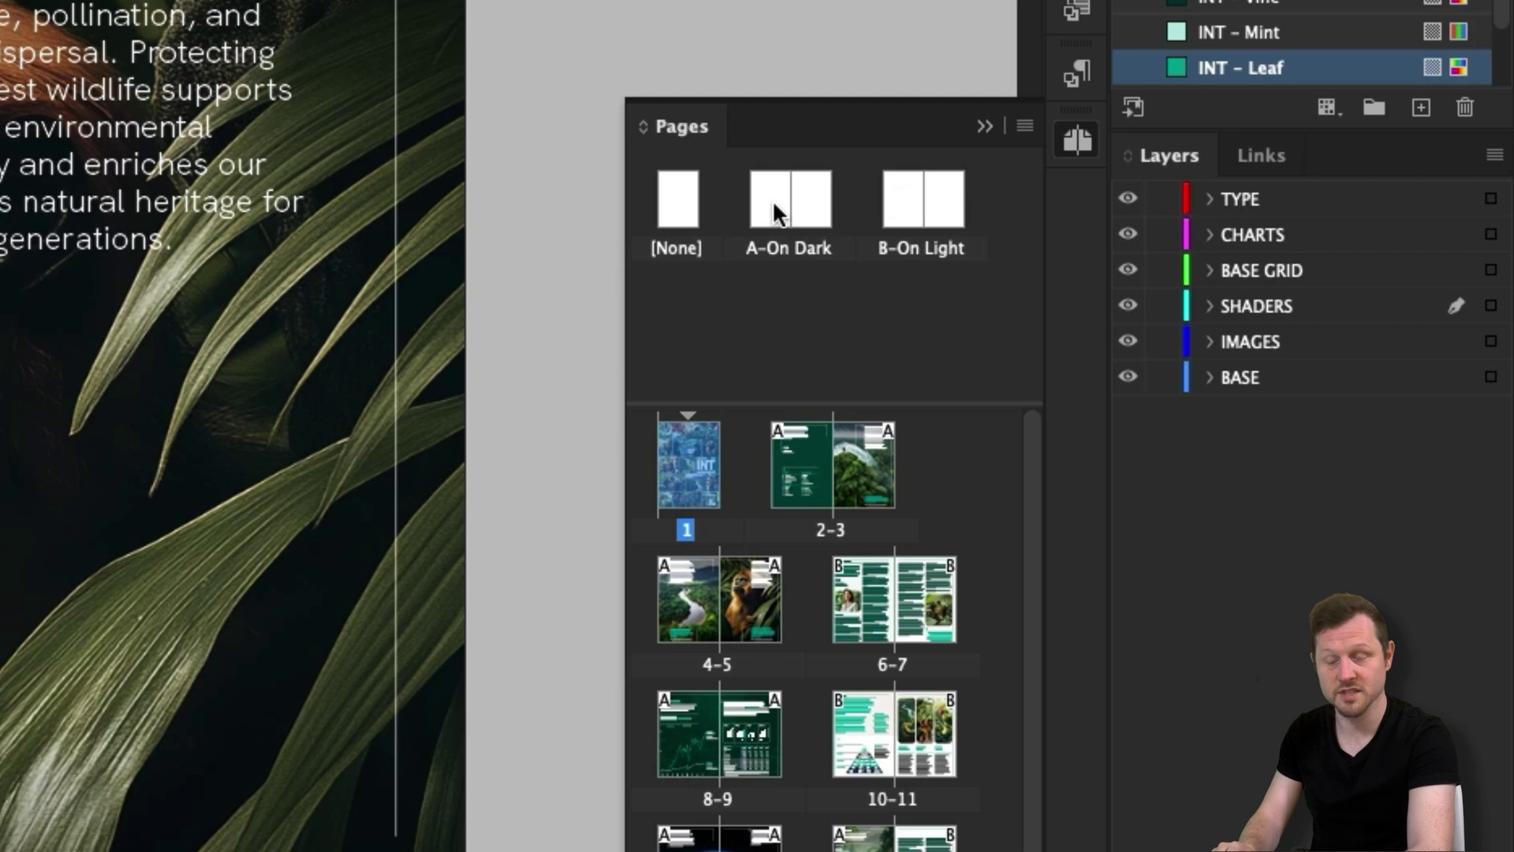
# - Open the A-On Dark parent spread and area-select its header text frames across both pages
pyautogui.click(773, 201)
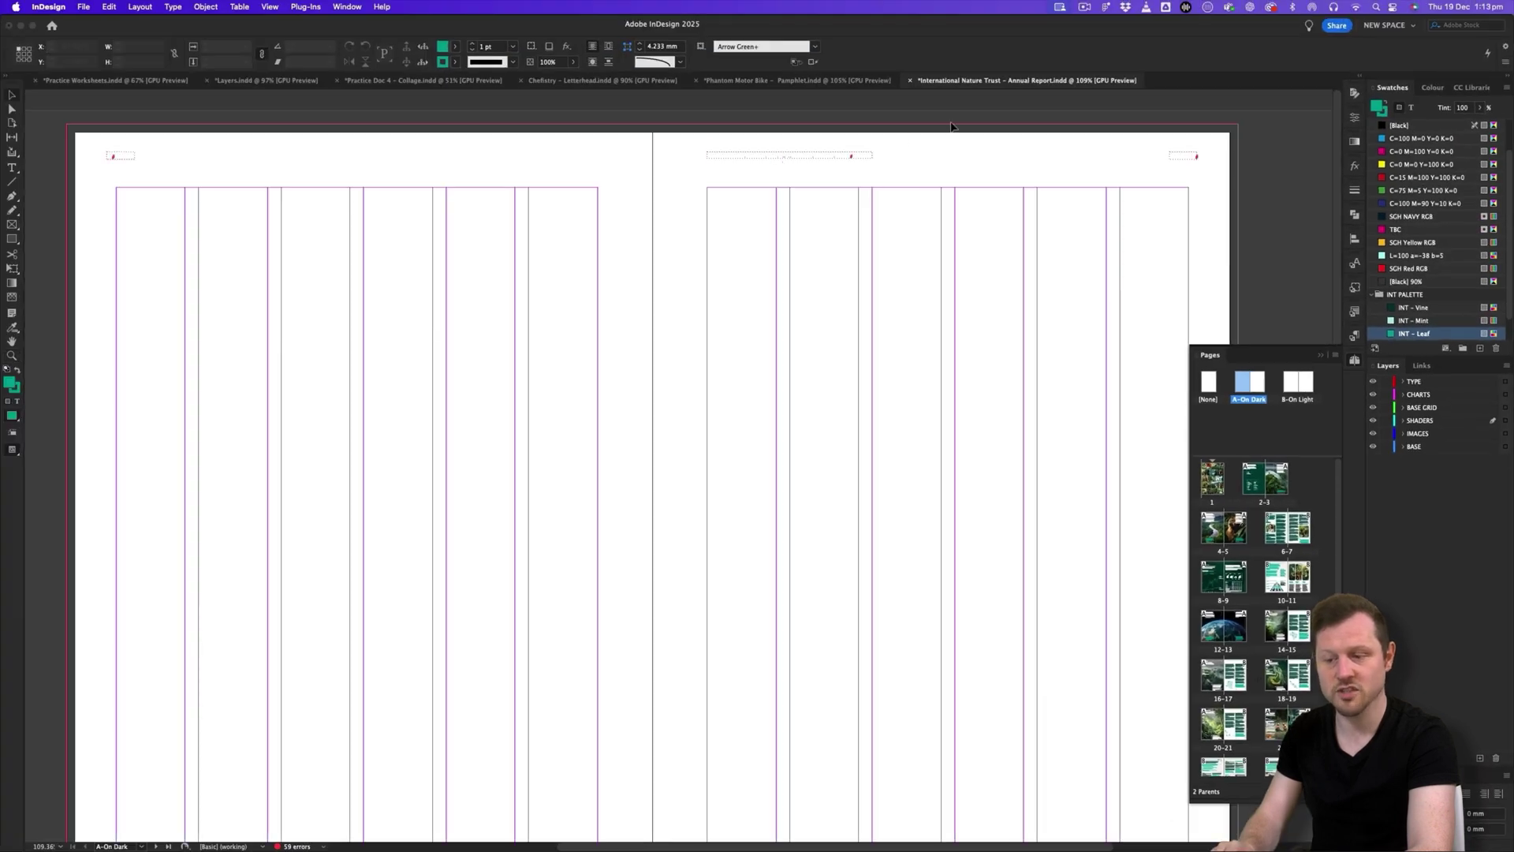
pyautogui.moveTo(96, 140); pyautogui.dragTo(1204, 164)
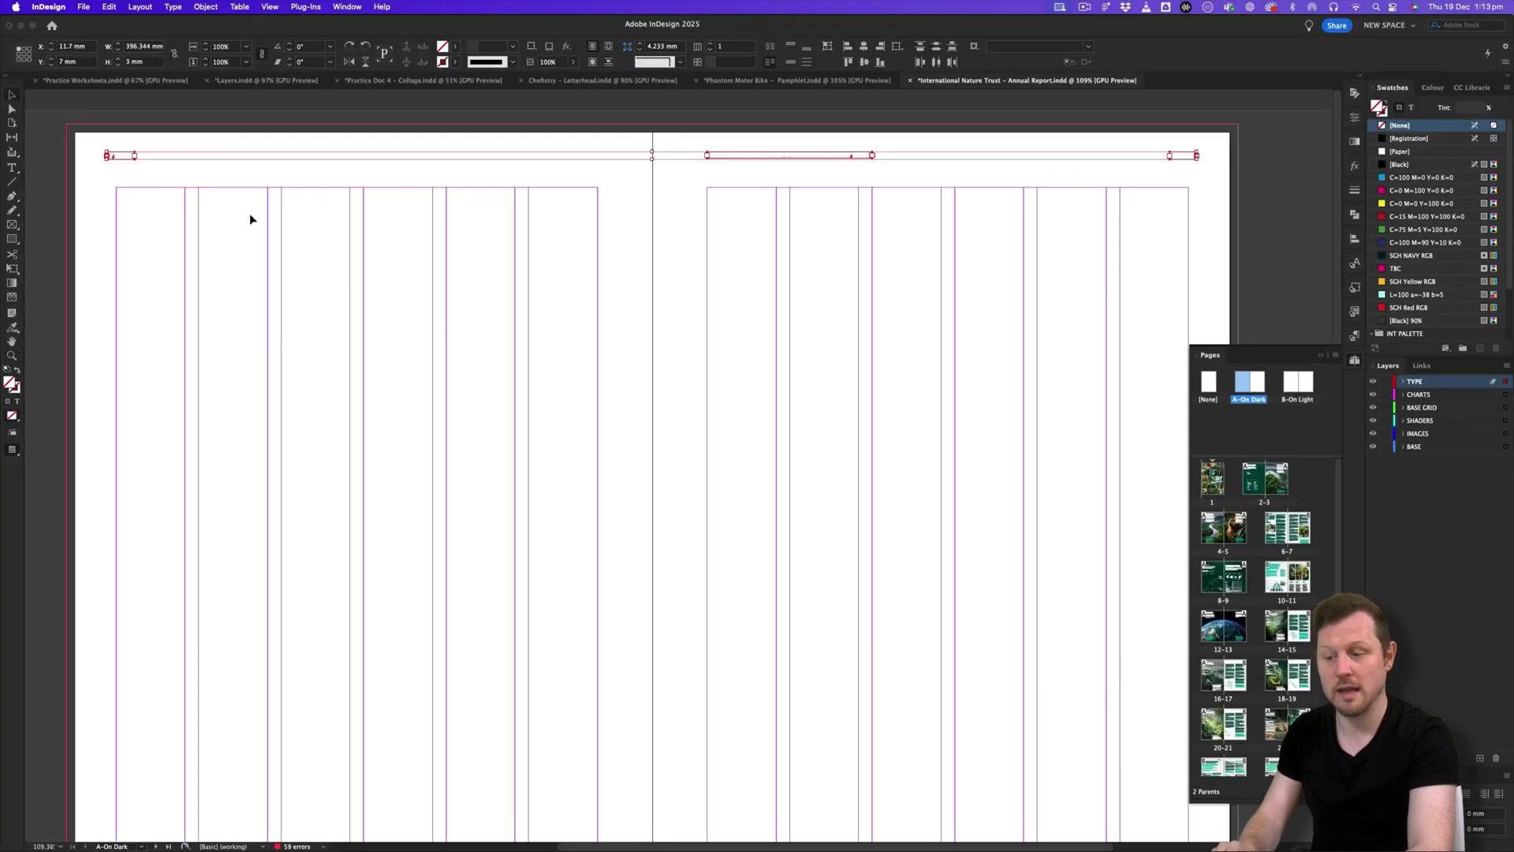
pyautogui.scroll(-4, 896, 474)
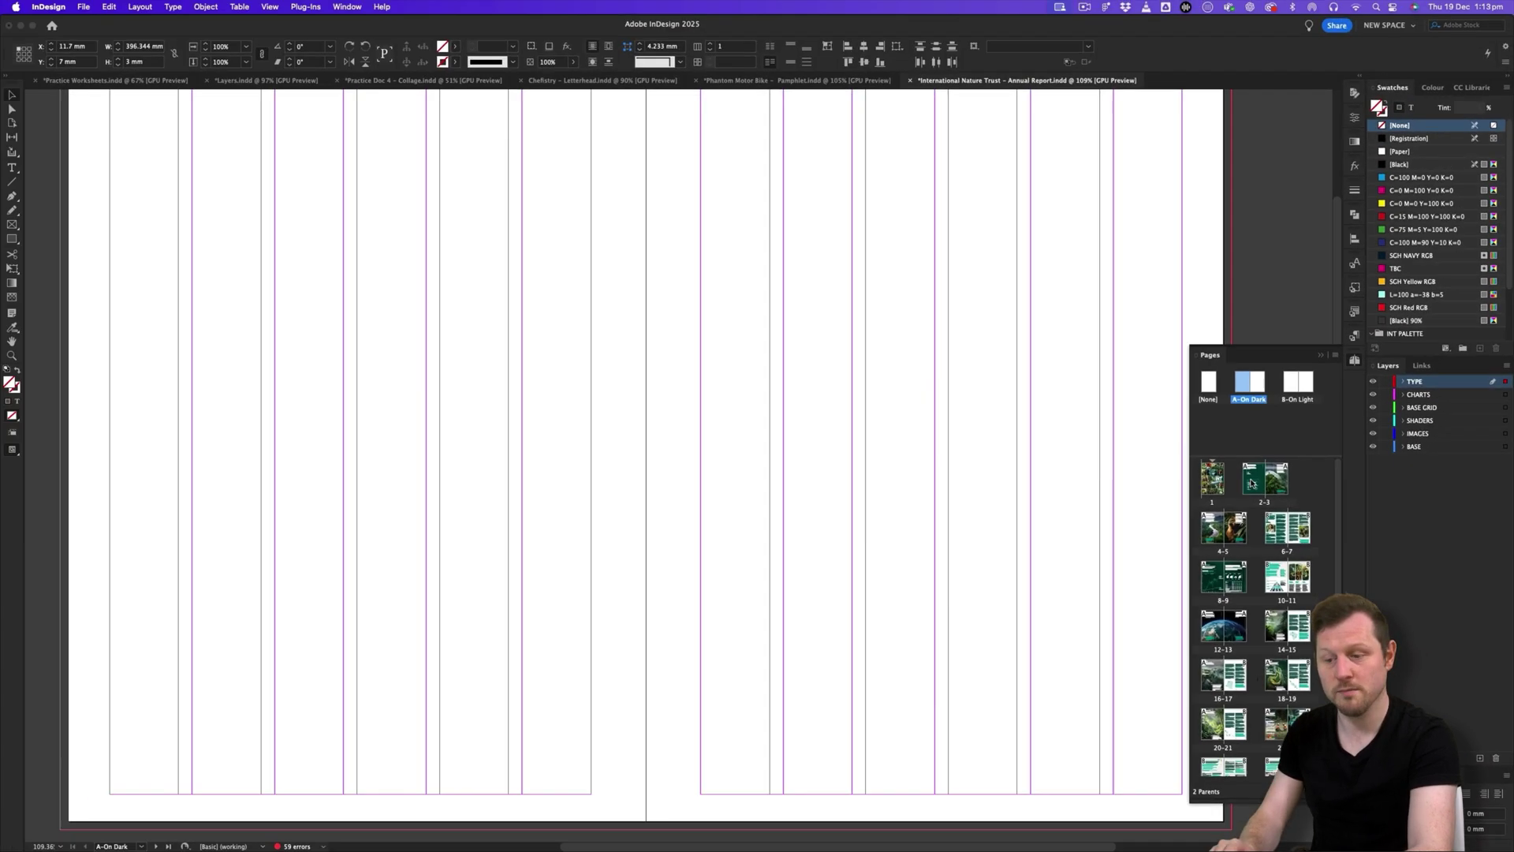
# - Return to the spread of pages 2-3 in preview mode and make TYPE the active layer
pyautogui.doubleClick(872, 484)
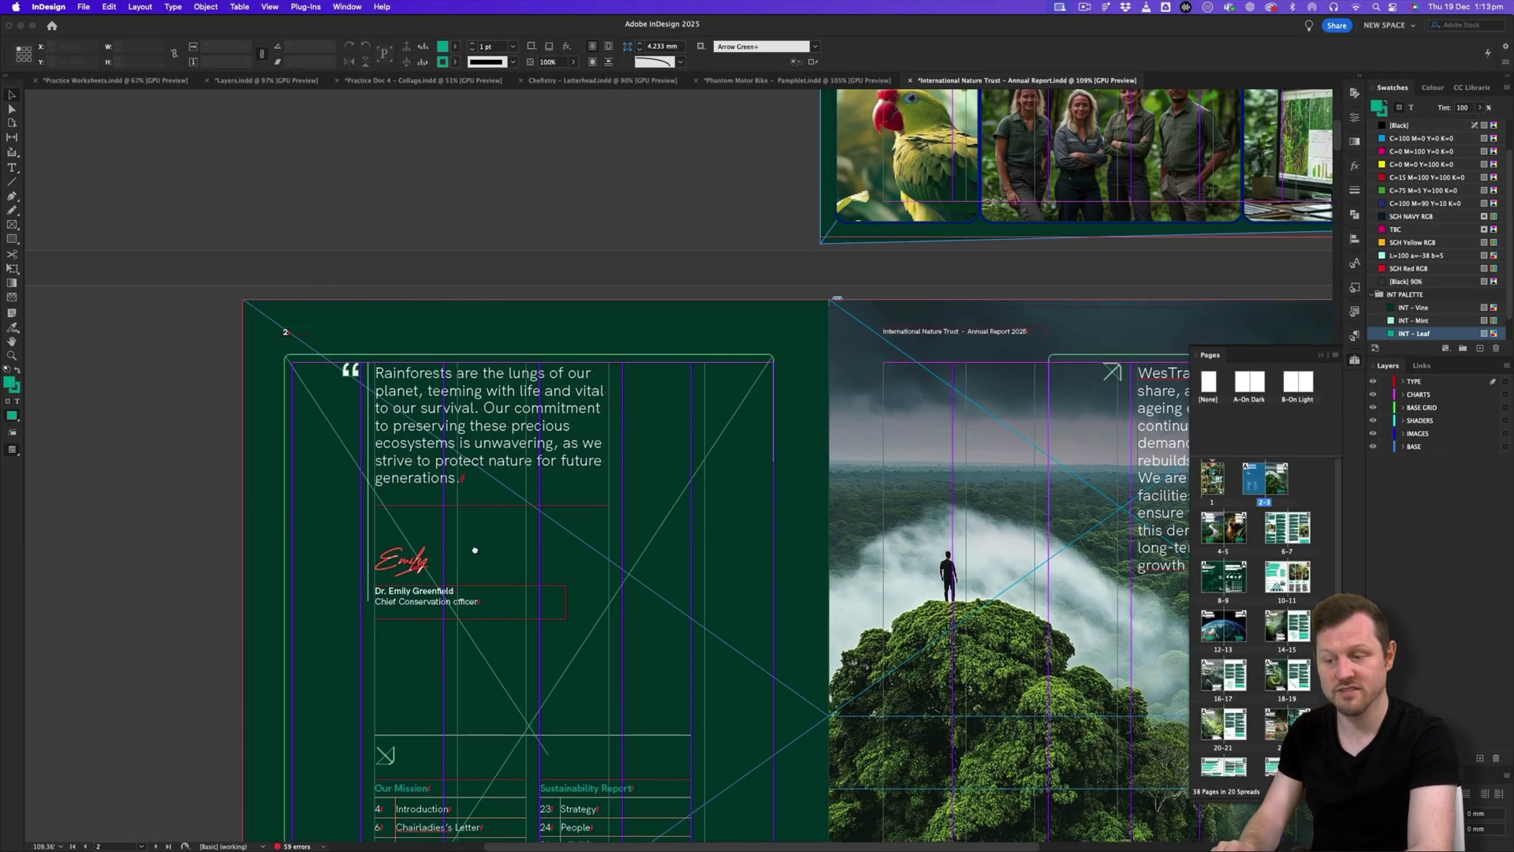
pyautogui.press('w')
pyautogui.hscroll(3, 794, 286)
pyautogui.scroll(-2, 795, 286)
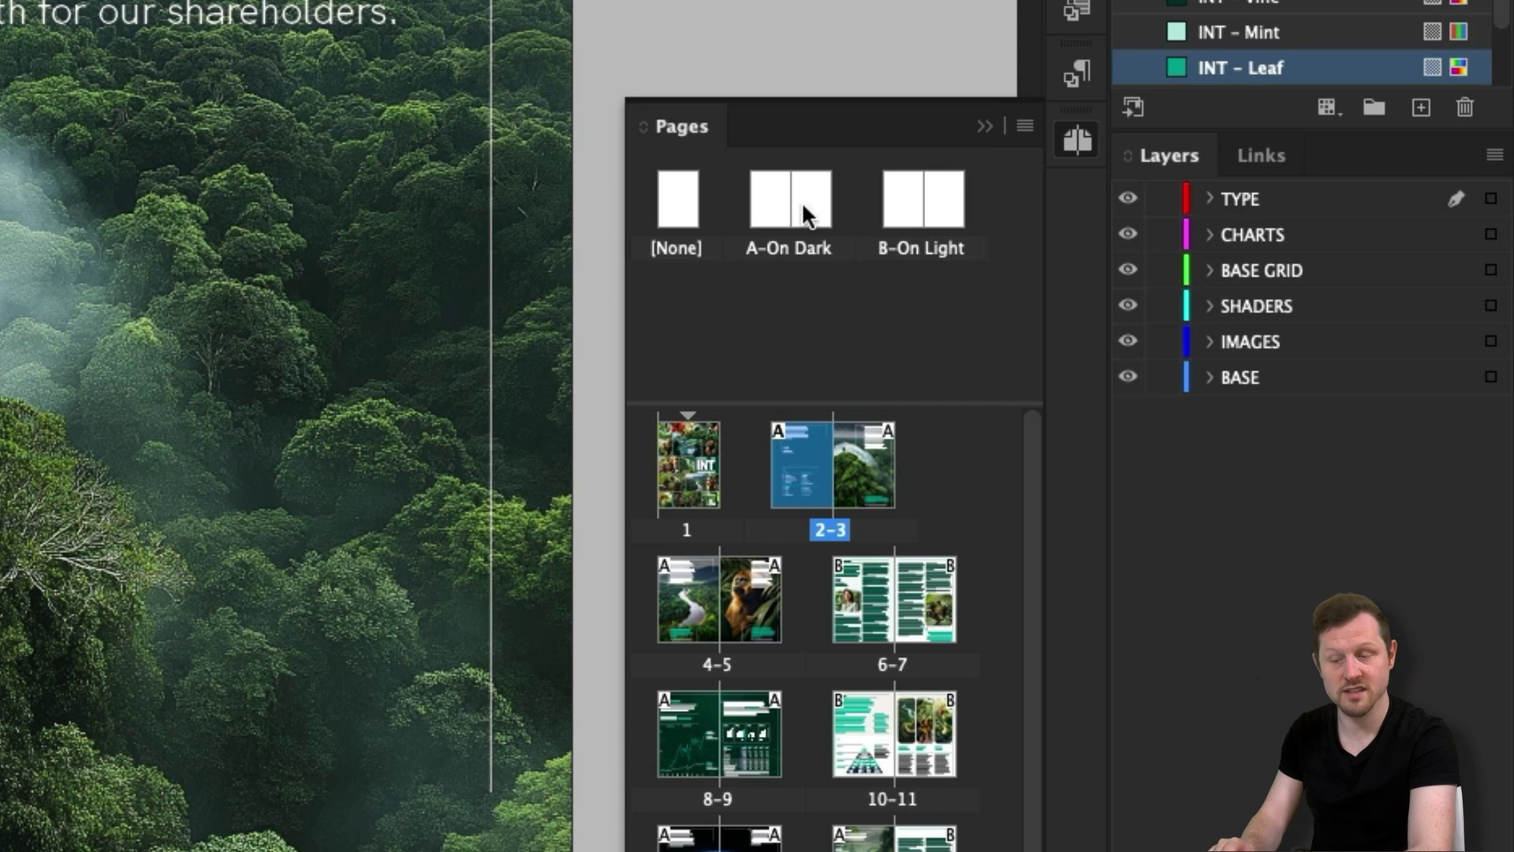
pyautogui.click(1287, 197)
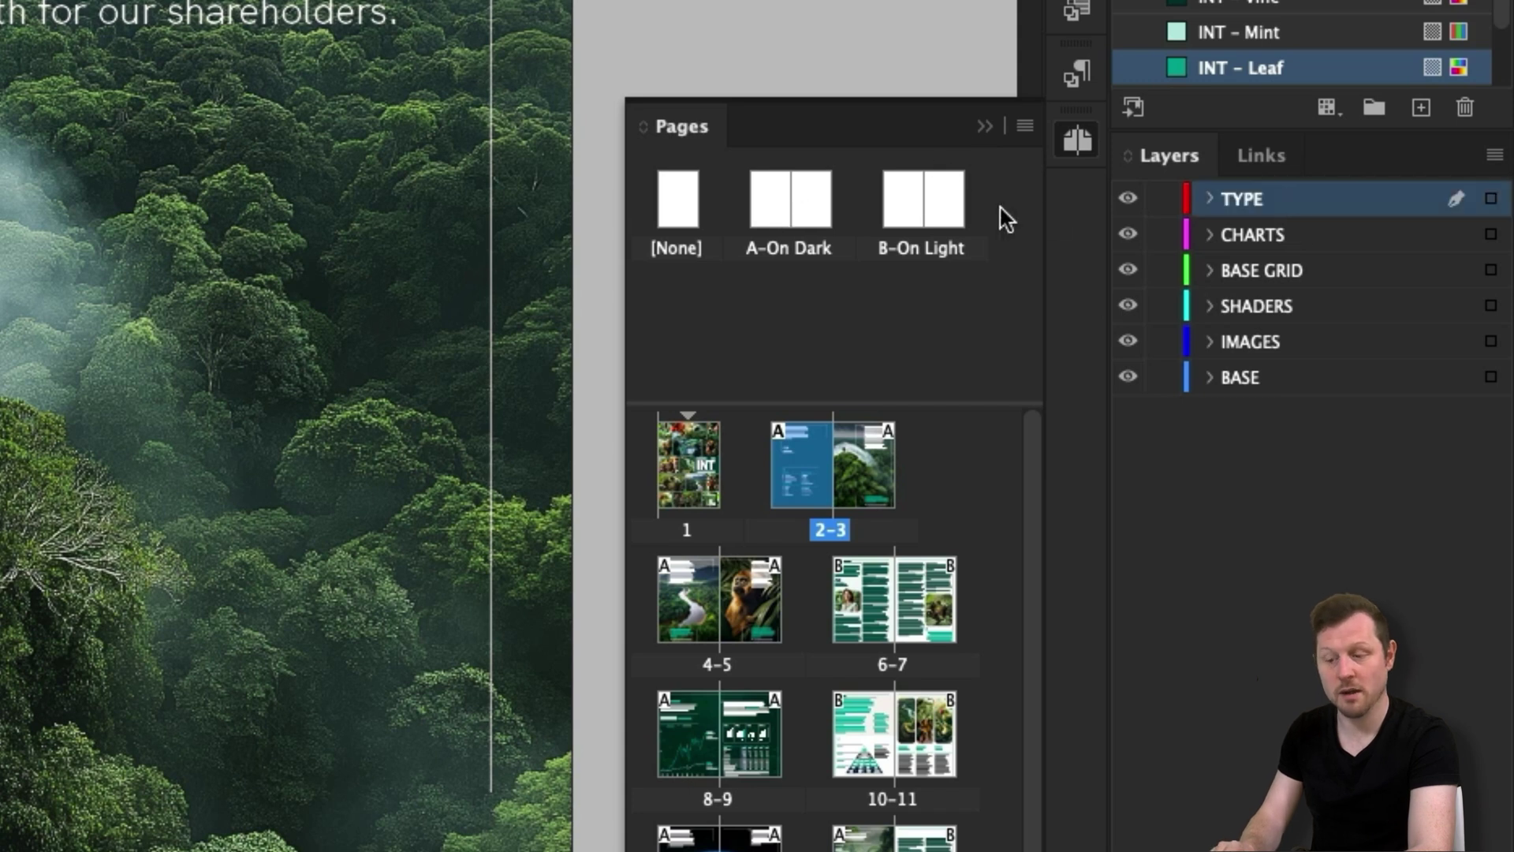
# - Reopen the A-On Dark parent spread and select its first page-number frame and the report title frame
pyautogui.doubleClick(784, 210)
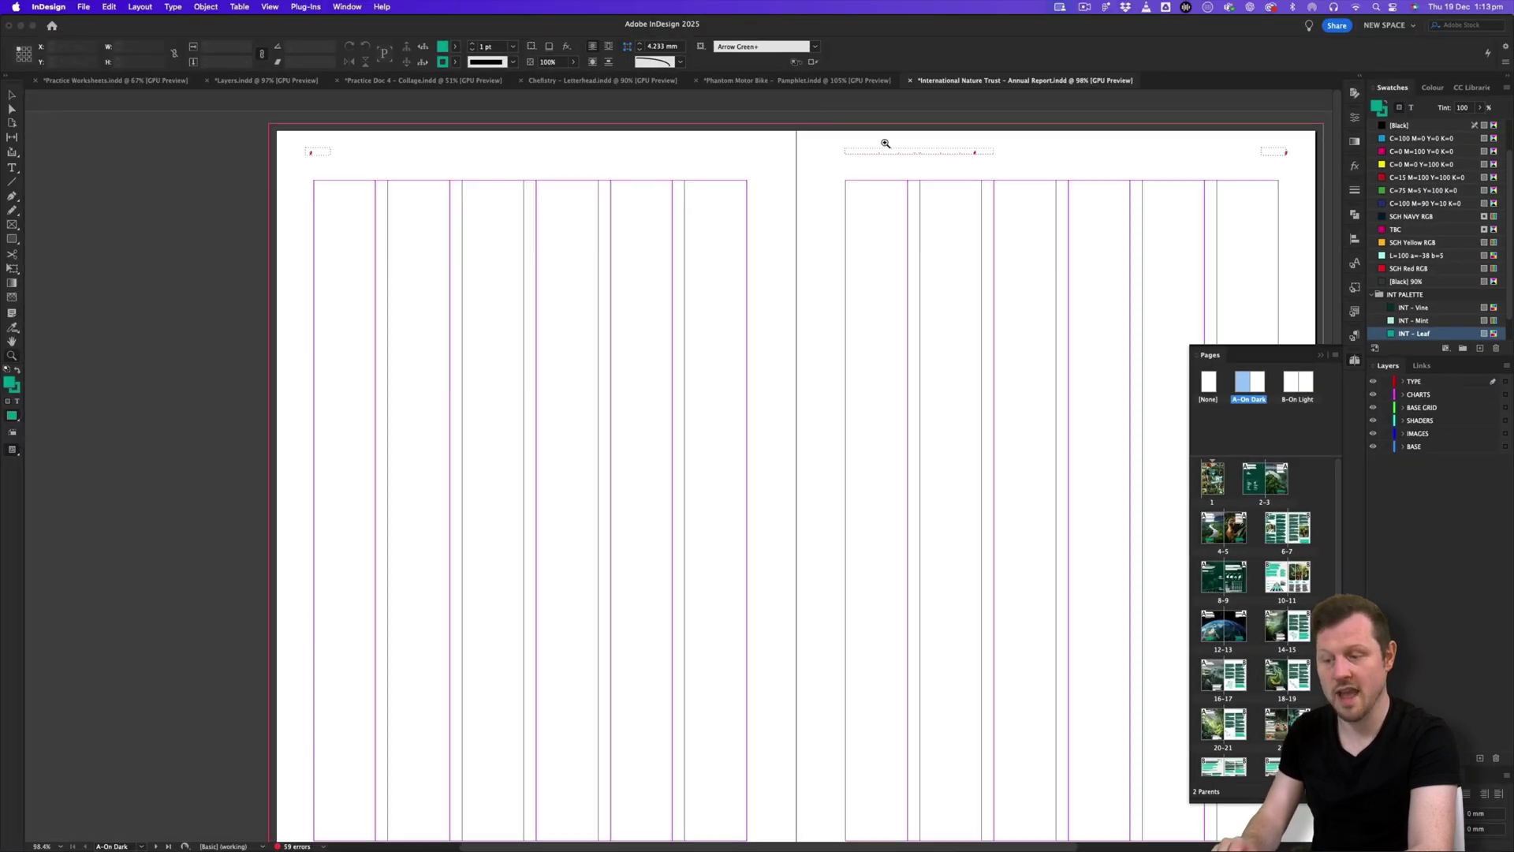
pyautogui.moveTo(453, 165); pyautogui.dragTo(281, 169)
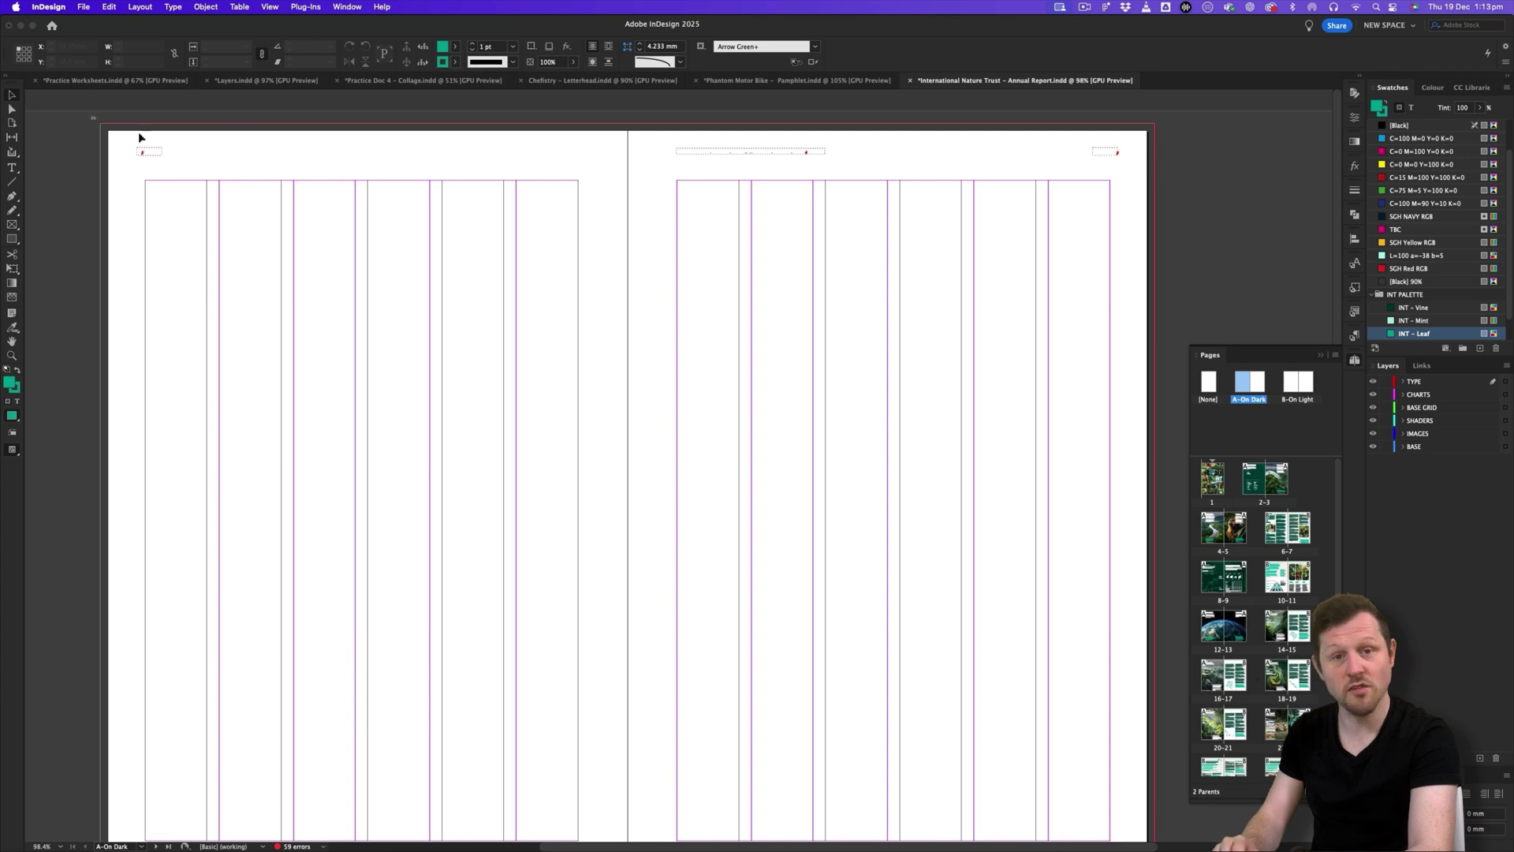
pyautogui.moveTo(139, 134); pyautogui.dragTo(905, 223)
# - Go to the Performance highlights spread on pages 8-9 and show it in preview mode
pyautogui.click(1214, 576)
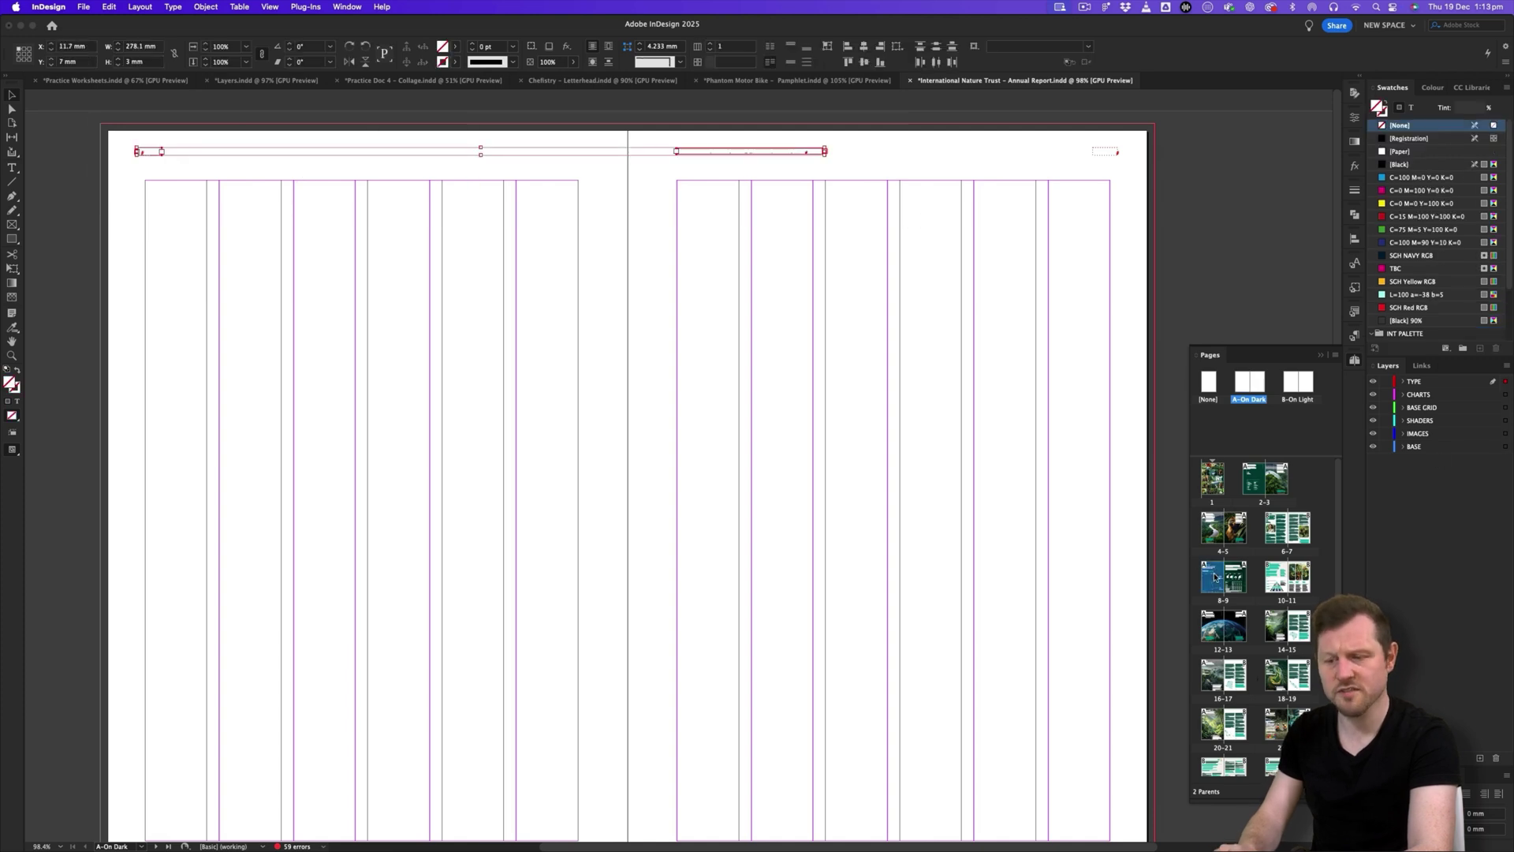
pyautogui.doubleClick(1212, 575)
pyautogui.moveTo(886, 379); pyautogui.dragTo(439, 355)
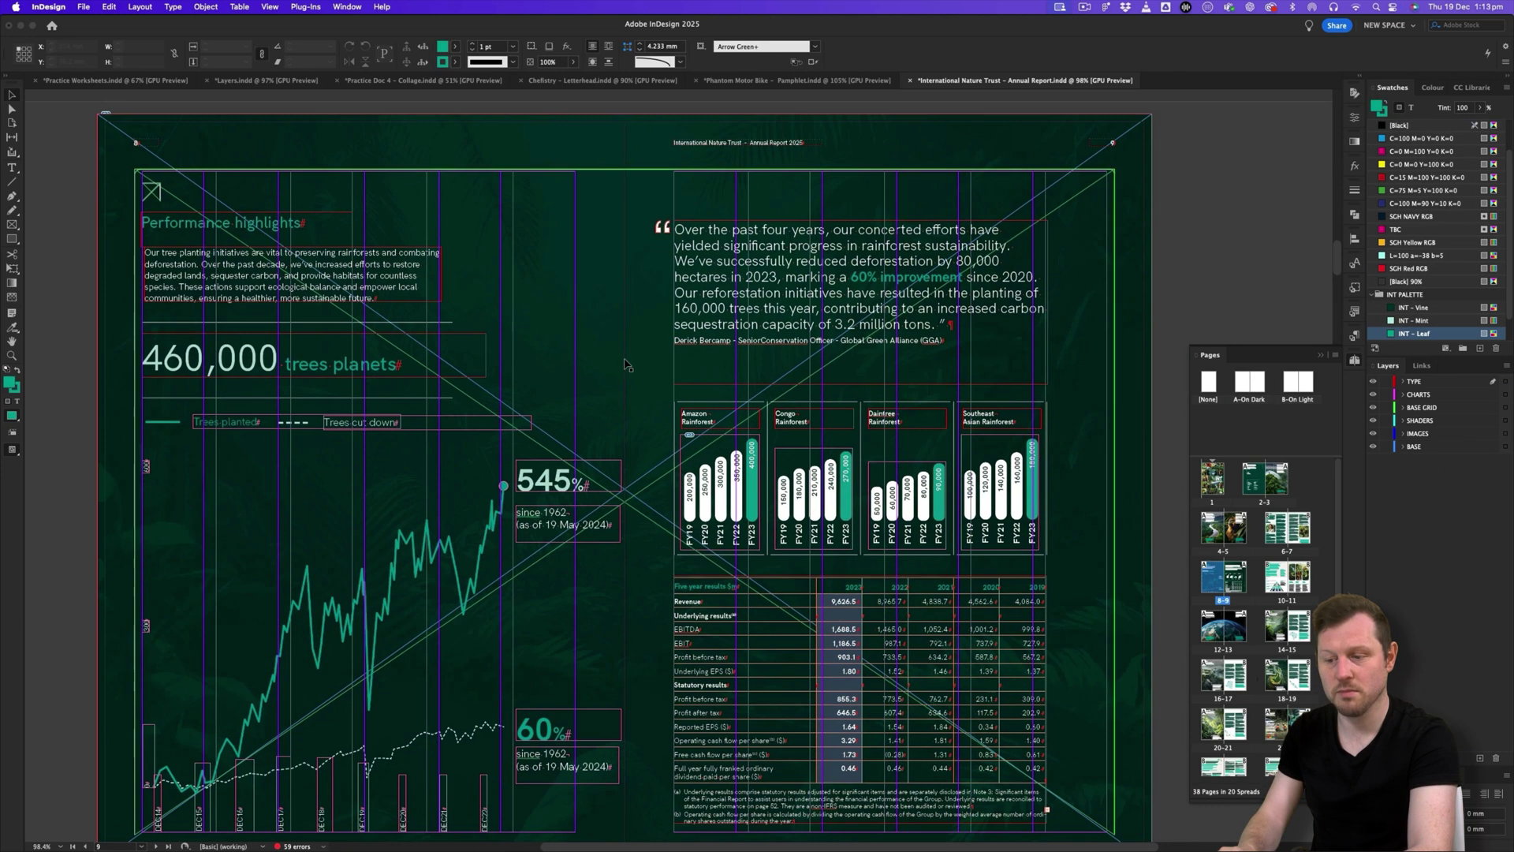
pyautogui.press('w')
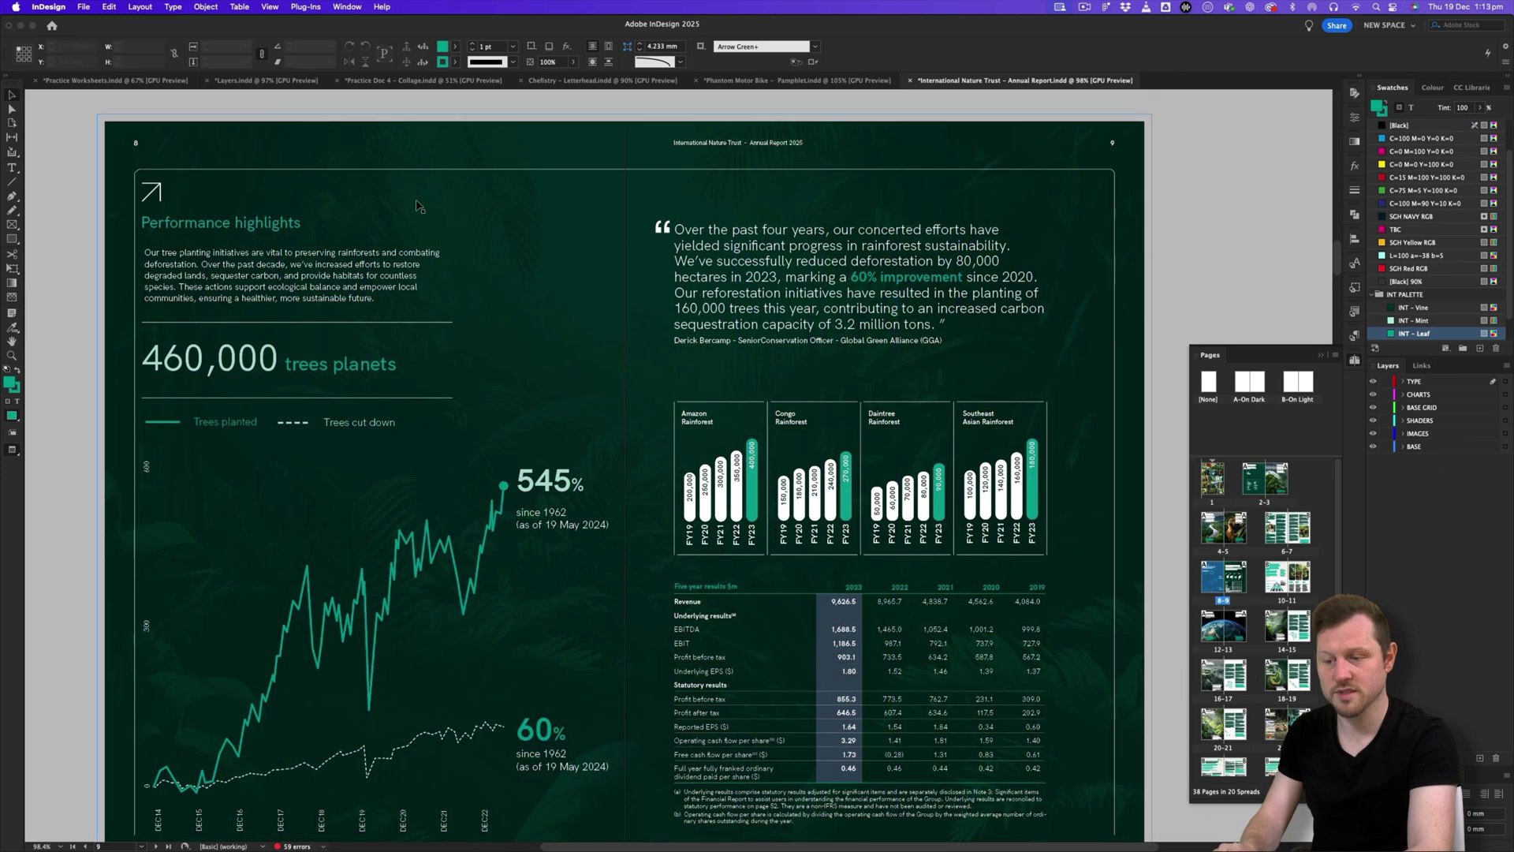
# - Switch to the Phantom Motor Bike pamphlet and show its inner spread with frames and guides in normal mode
pyautogui.click(815, 82)
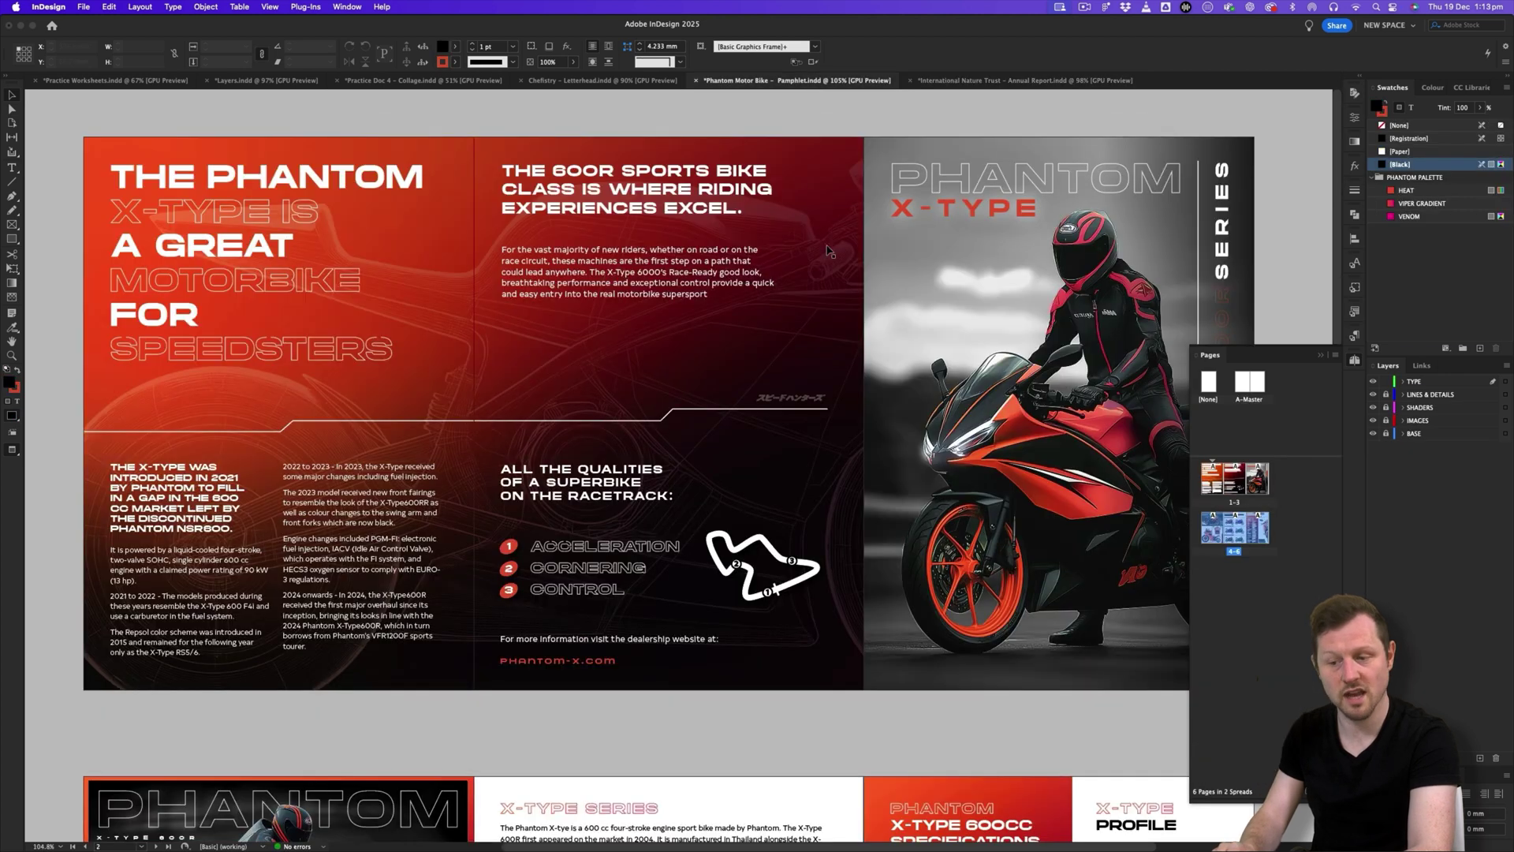
pyautogui.scroll(-5, 835, 261)
pyautogui.moveTo(834, 261); pyautogui.dragTo(853, 158)
pyautogui.press('w')
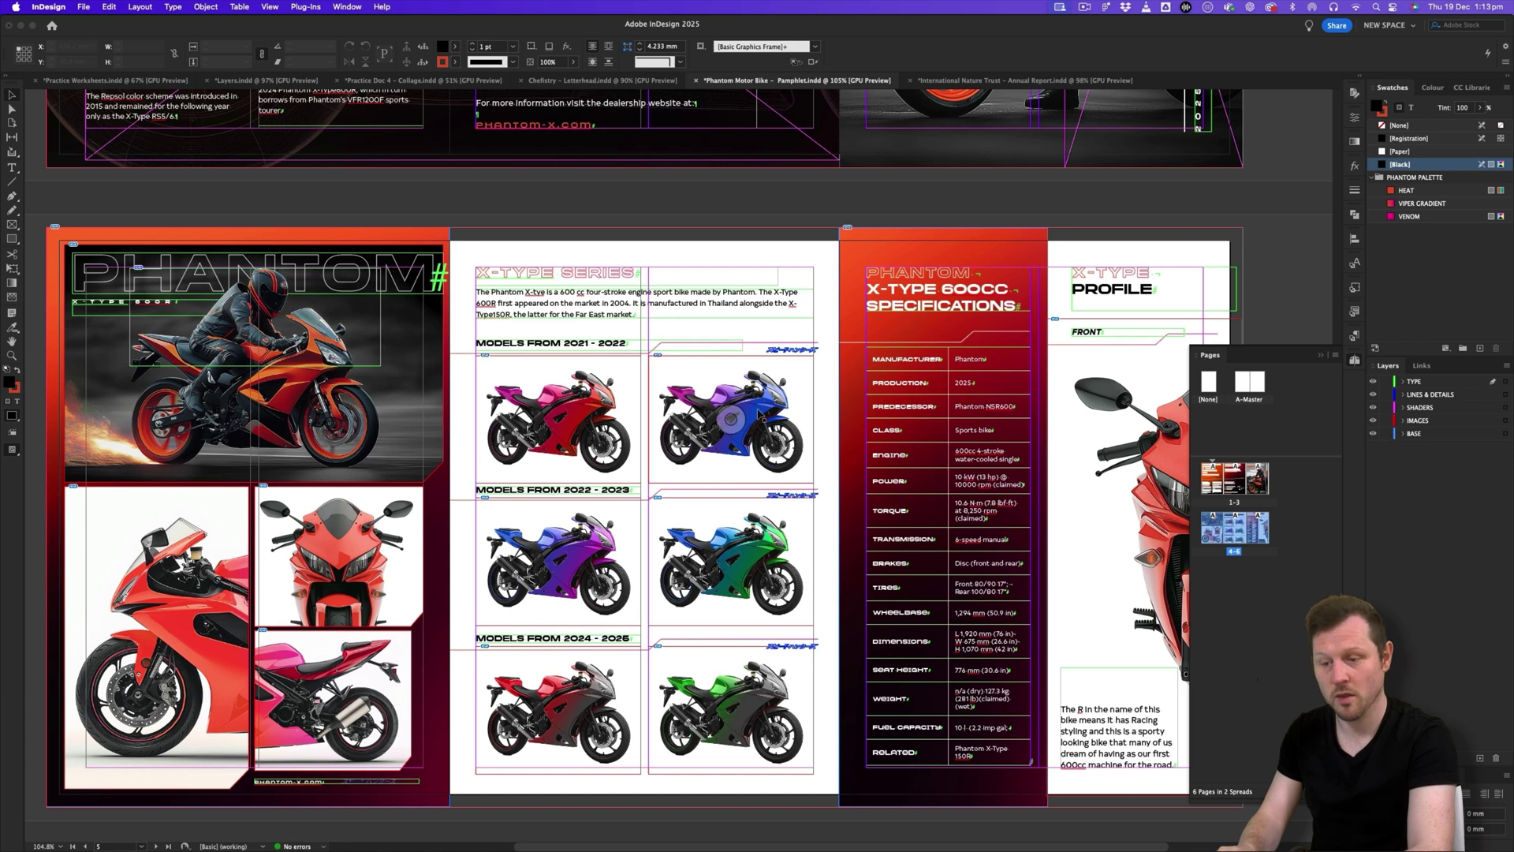
# - Select the X-Type 600CC Specifications heading frame and toggle between preview and normal mode to compare the frame edges
pyautogui.click(763, 314)
pyautogui.click(906, 301)
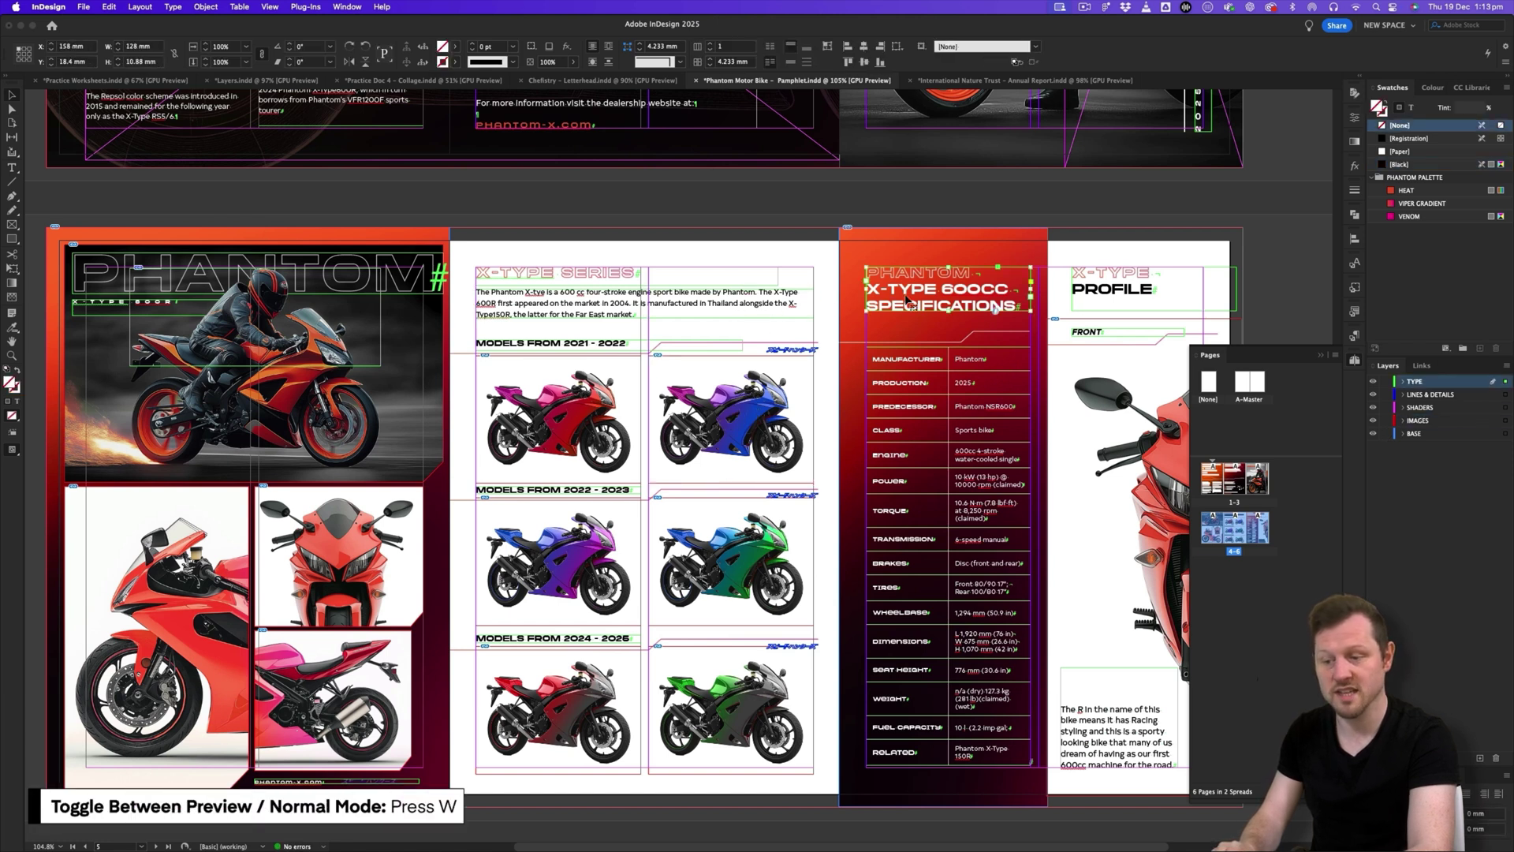
pyautogui.press('w')
pyautogui.press('w')
pyautogui.press('w')
pyautogui.press('w')
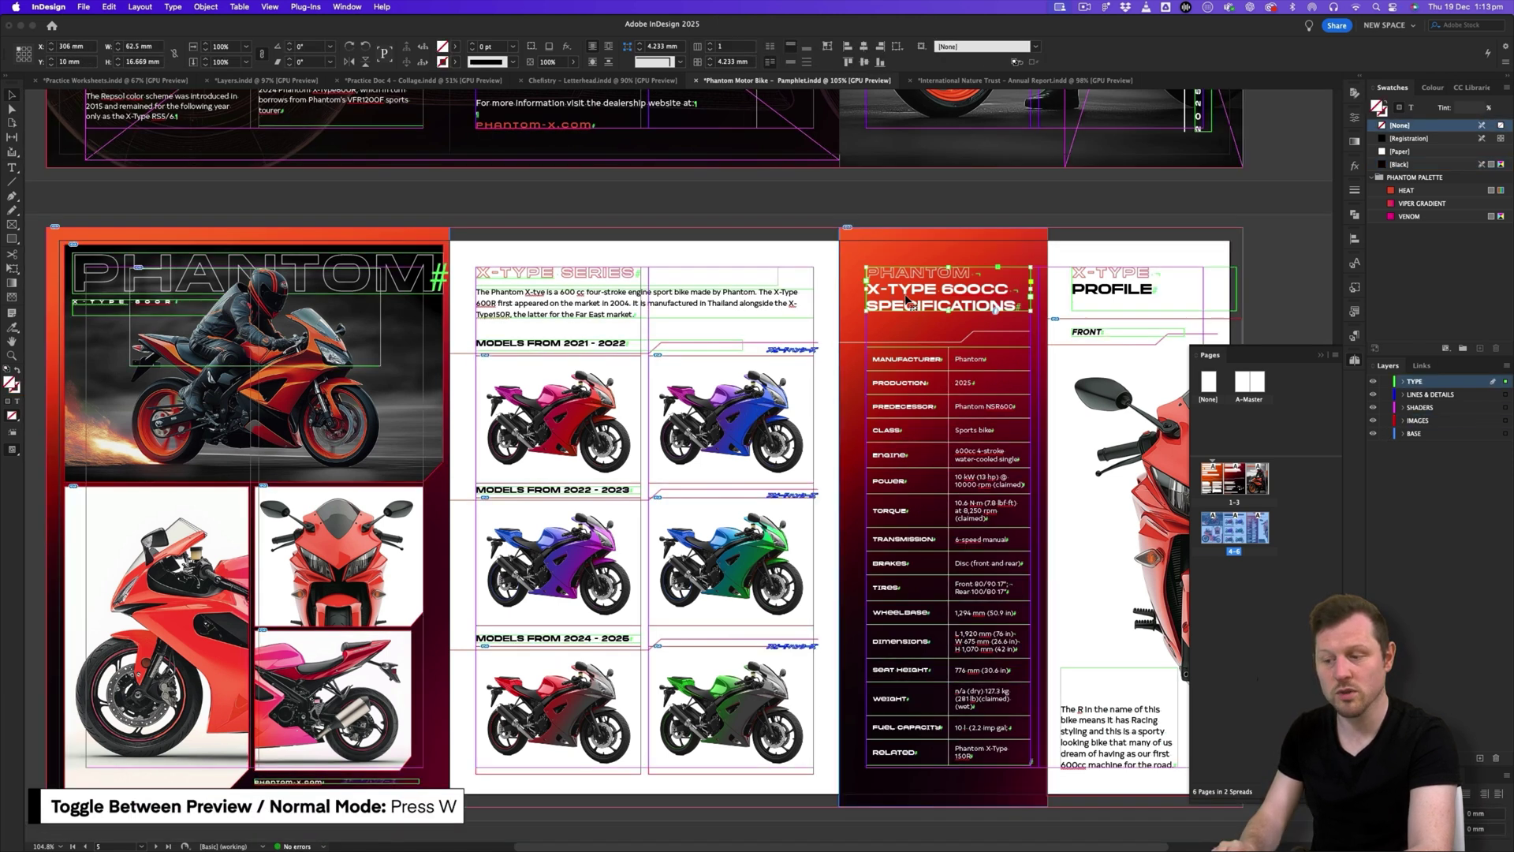
# - Select motorbike image frames and the X-Type Series text frame to compare their frame edges with the layer colours
pyautogui.click(339, 555)
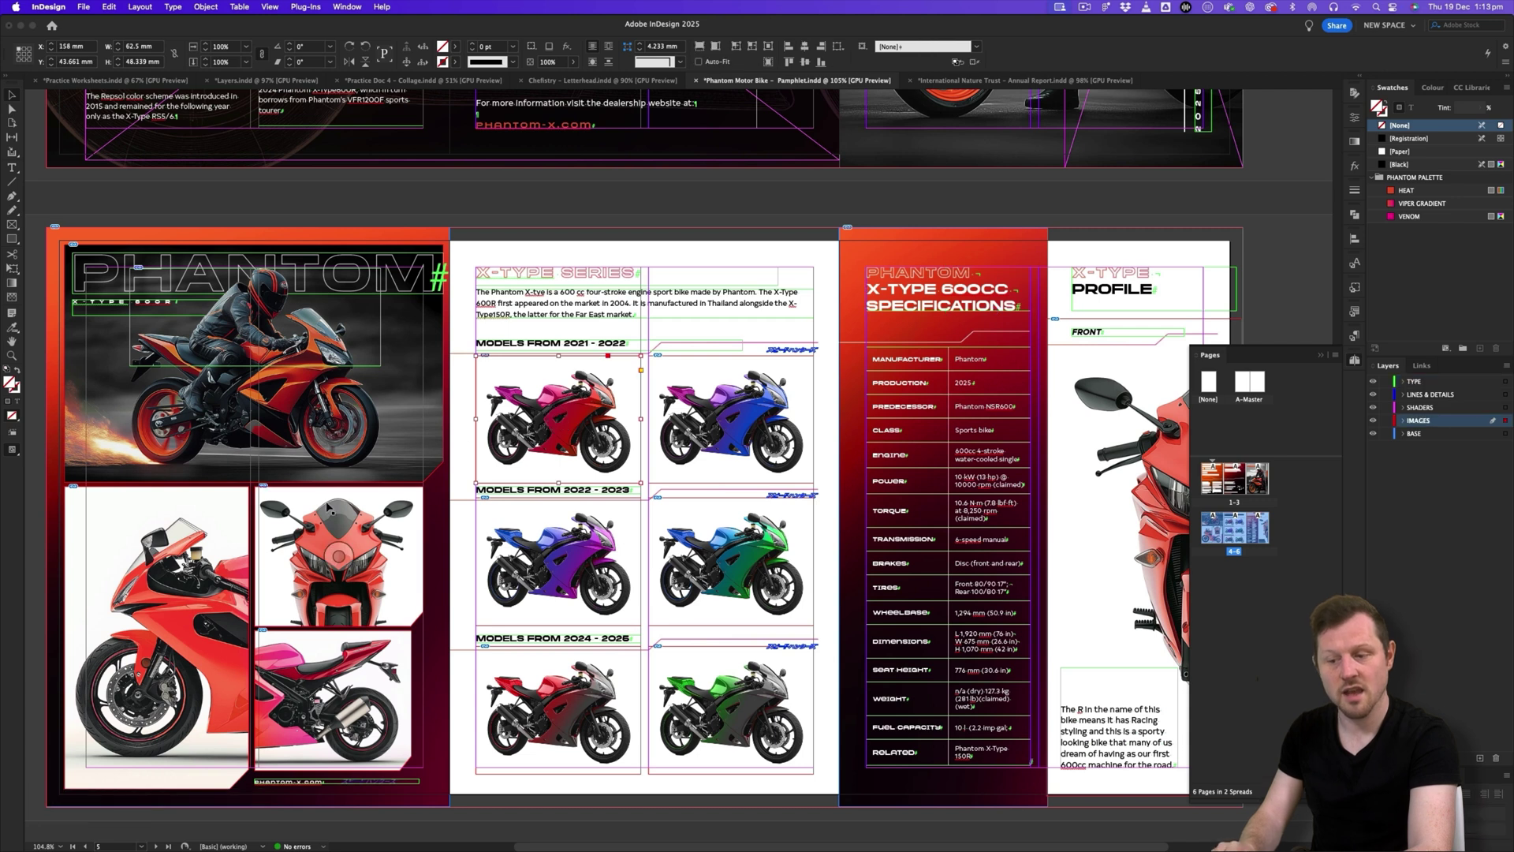
pyautogui.click(364, 393)
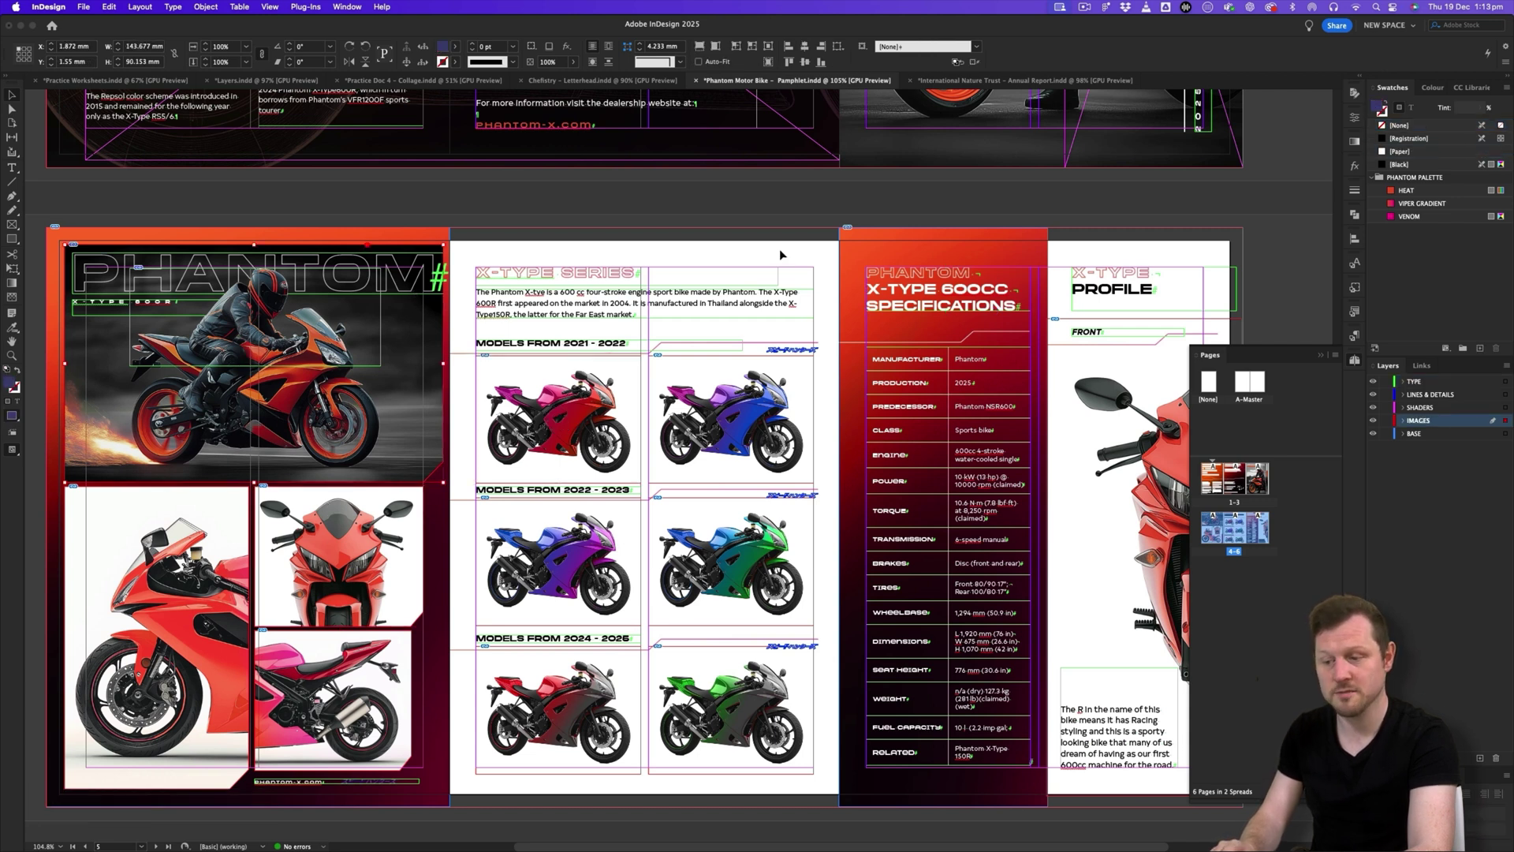
pyautogui.click(659, 293)
pyautogui.moveTo(661, 295); pyautogui.dragTo(683, 319)
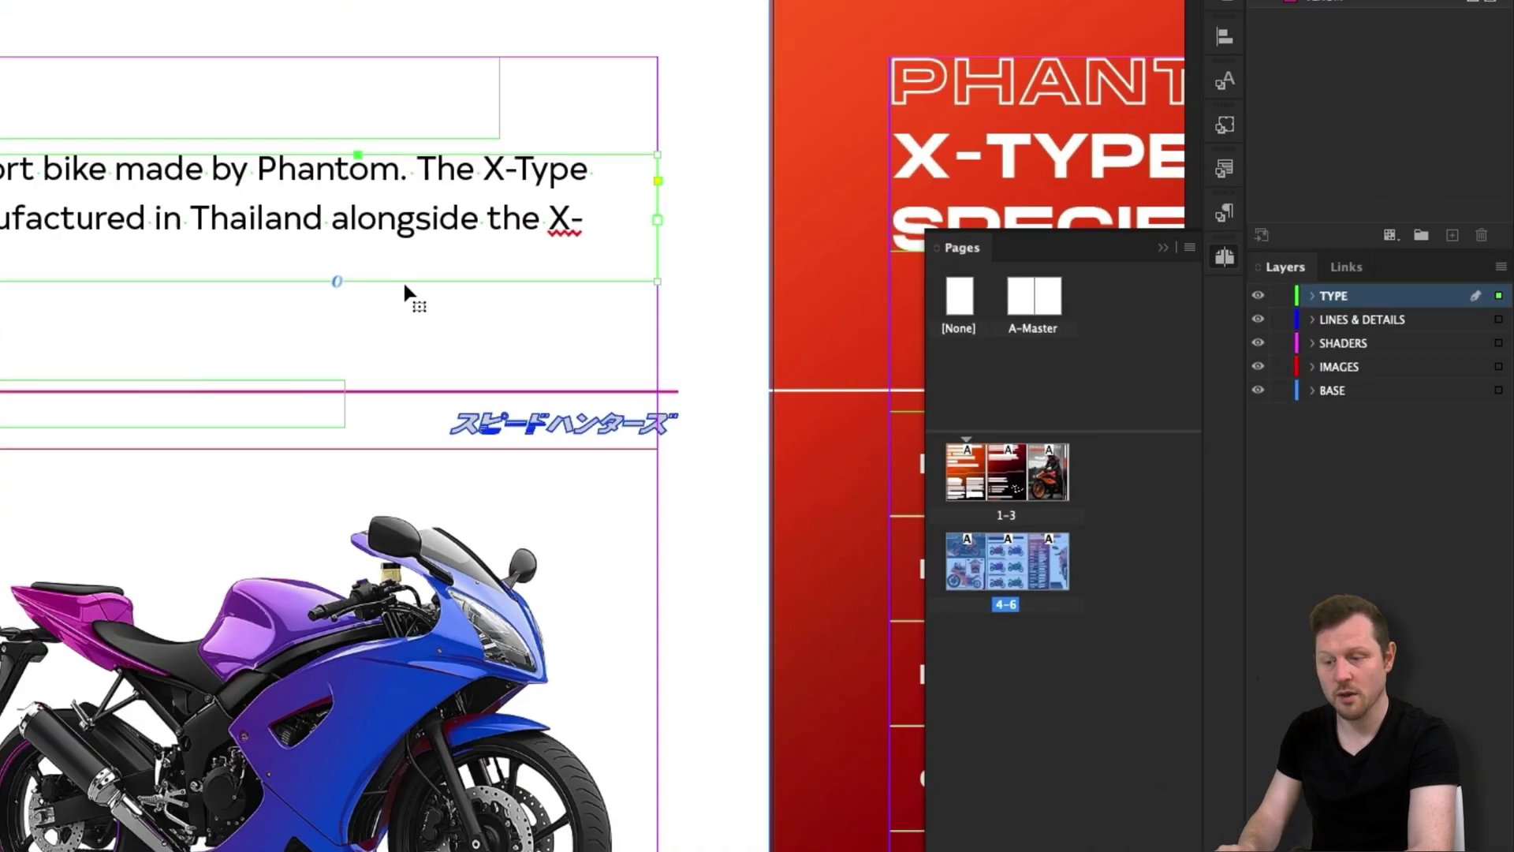
pyautogui.press('z')
pyautogui.moveTo(433, 251); pyautogui.dragTo(313, 213)
pyautogui.hscroll(2, 655, 335)
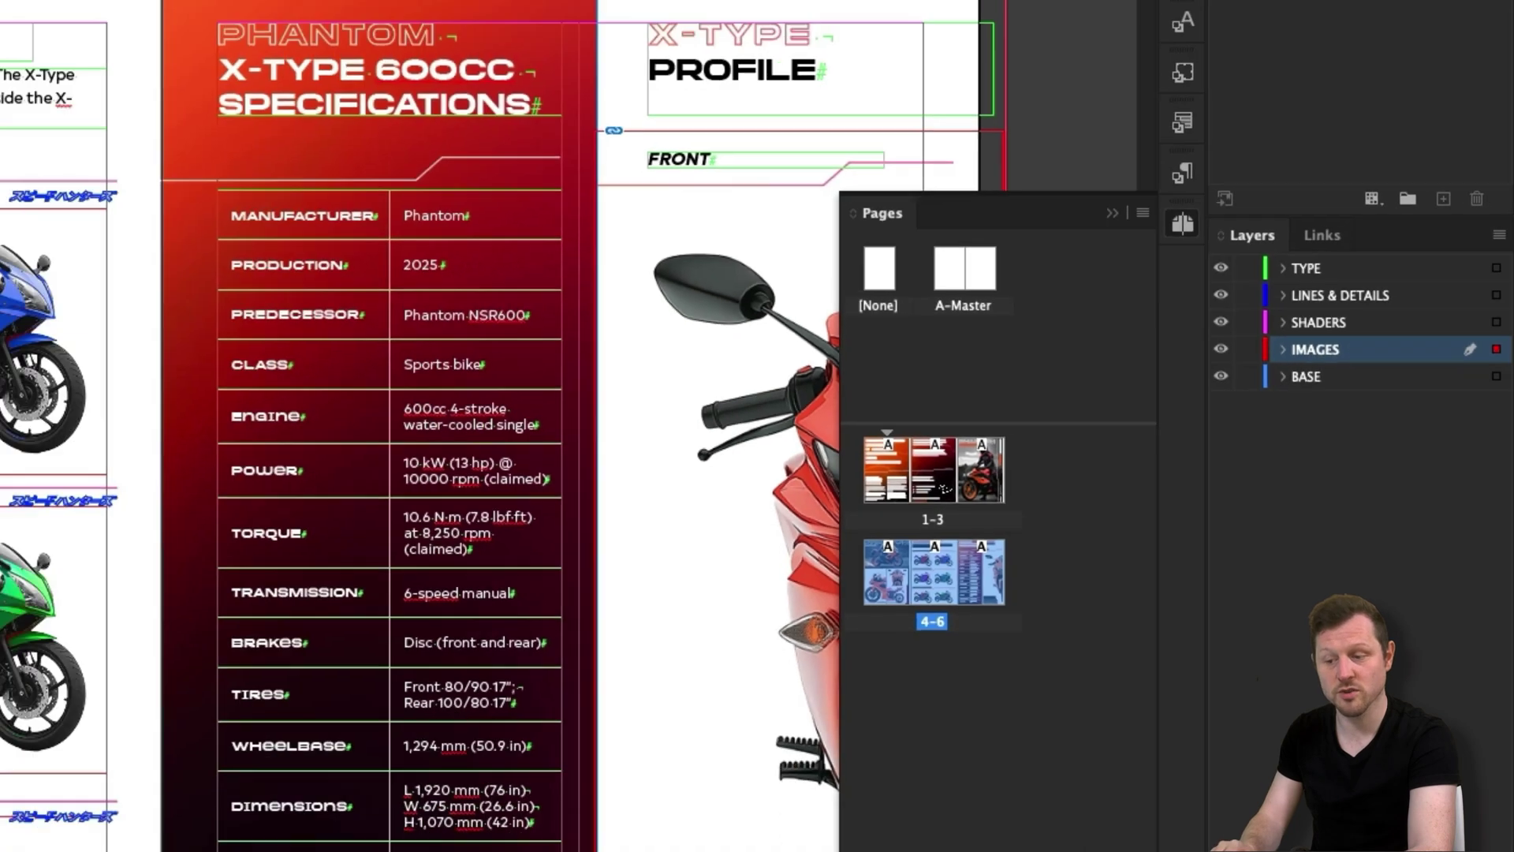
pyautogui.scroll(3, 191, 113)
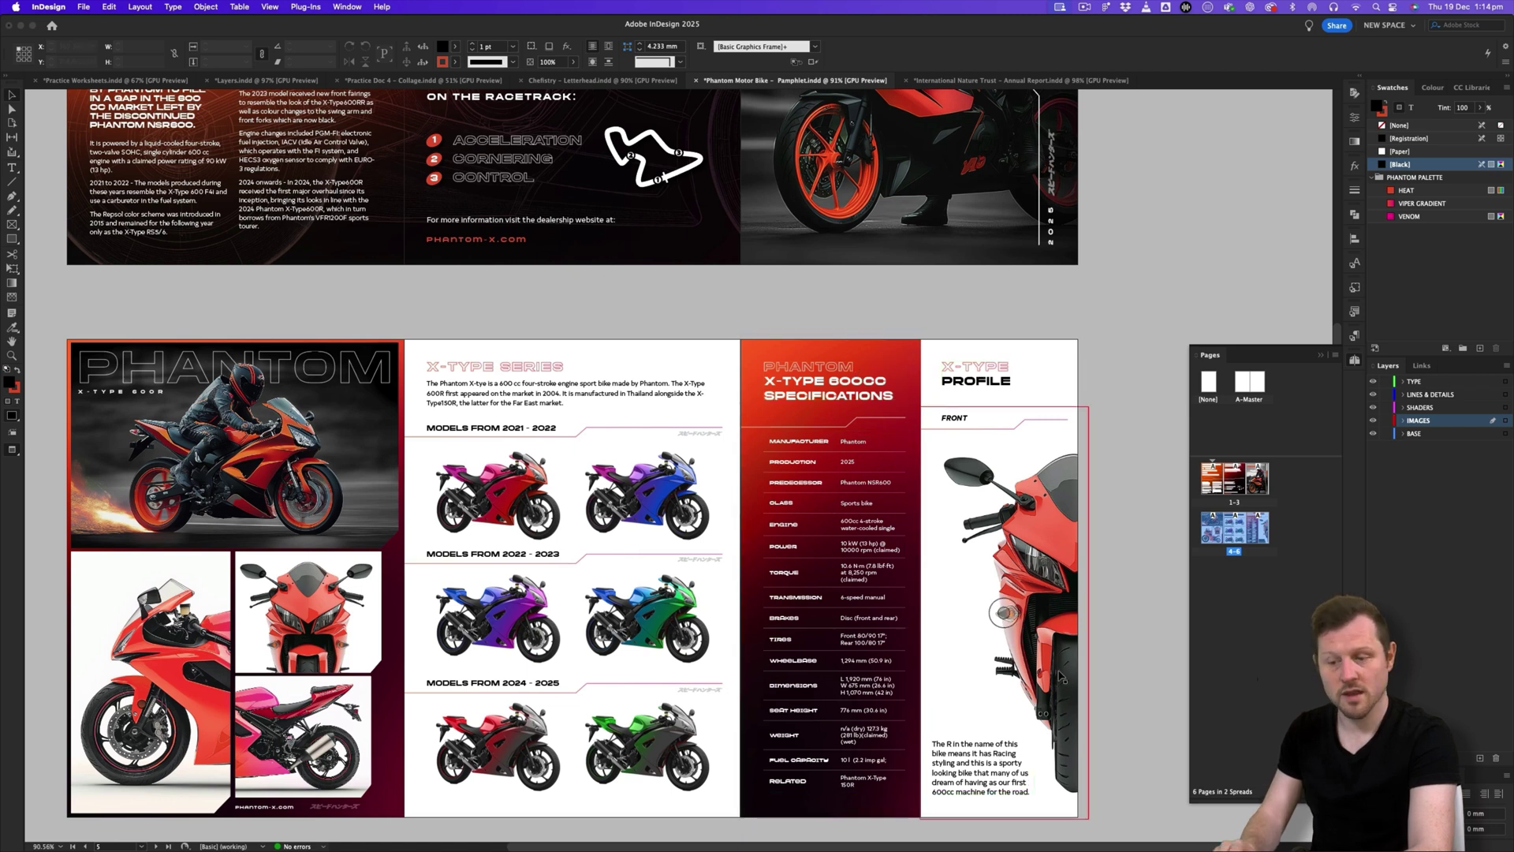
# - Open the options of the TYPE layer, browse the available layer colours, and accept the dialog
pyautogui.press('z')
pyautogui.moveTo(924, 287); pyautogui.dragTo(814, 265)
pyautogui.press('v')
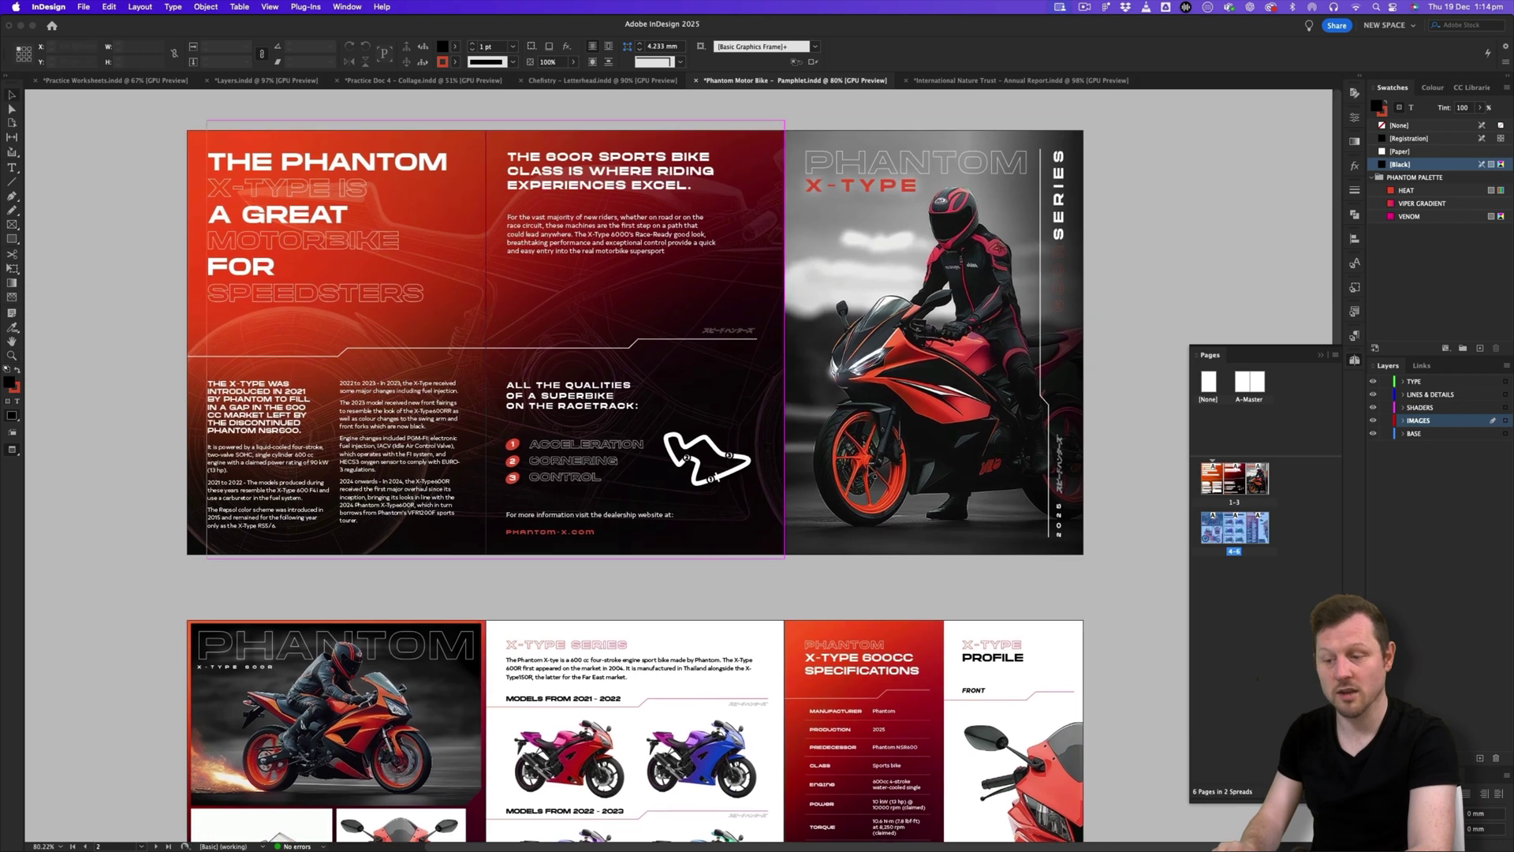
pyautogui.click(1422, 450)
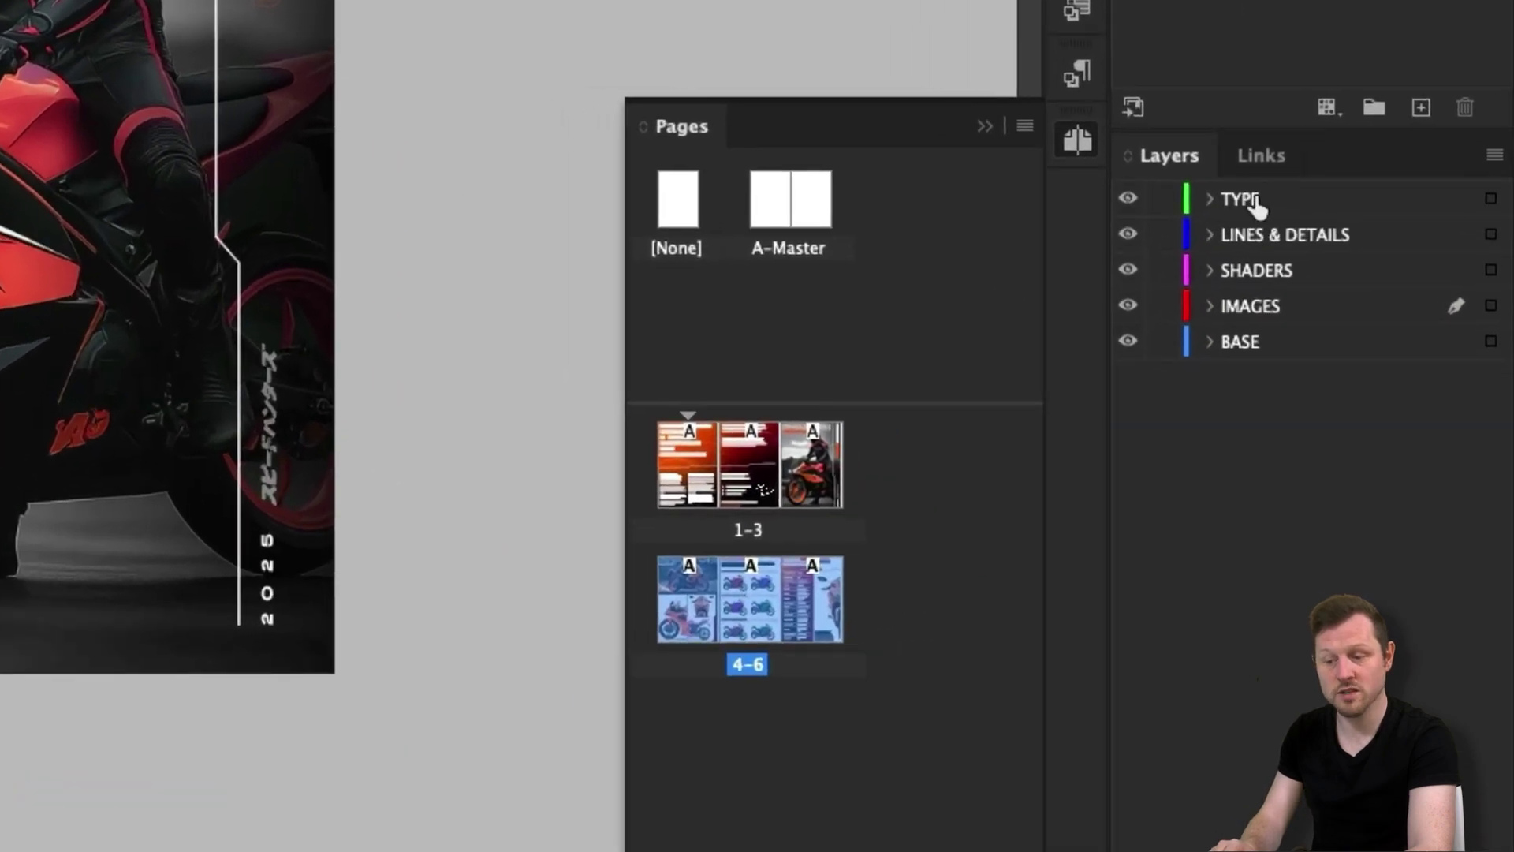
pyautogui.click(1250, 202)
pyautogui.rightClick(1246, 204)
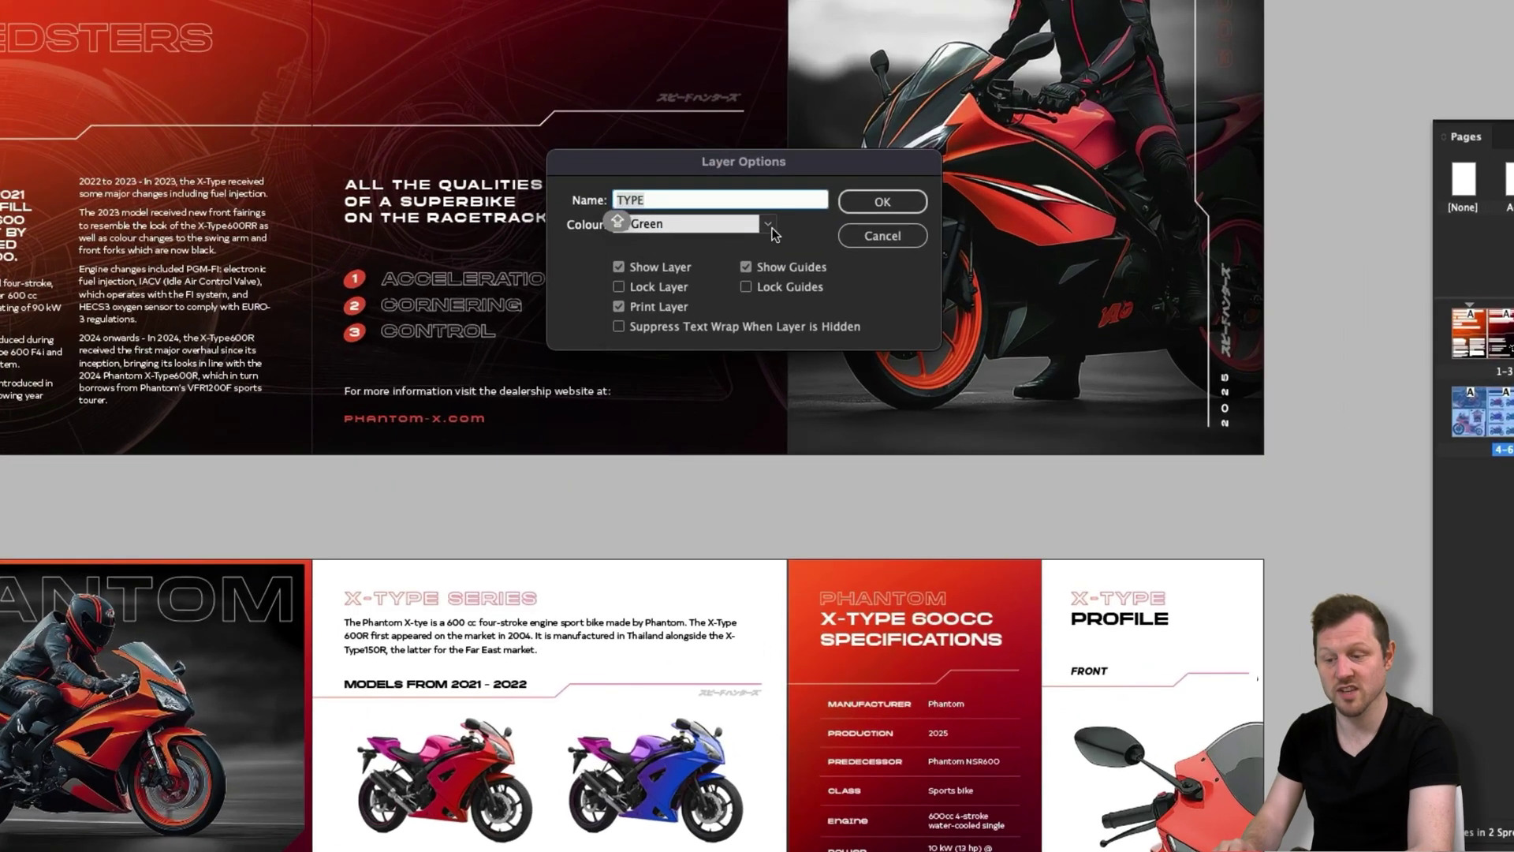
pyautogui.click(767, 224)
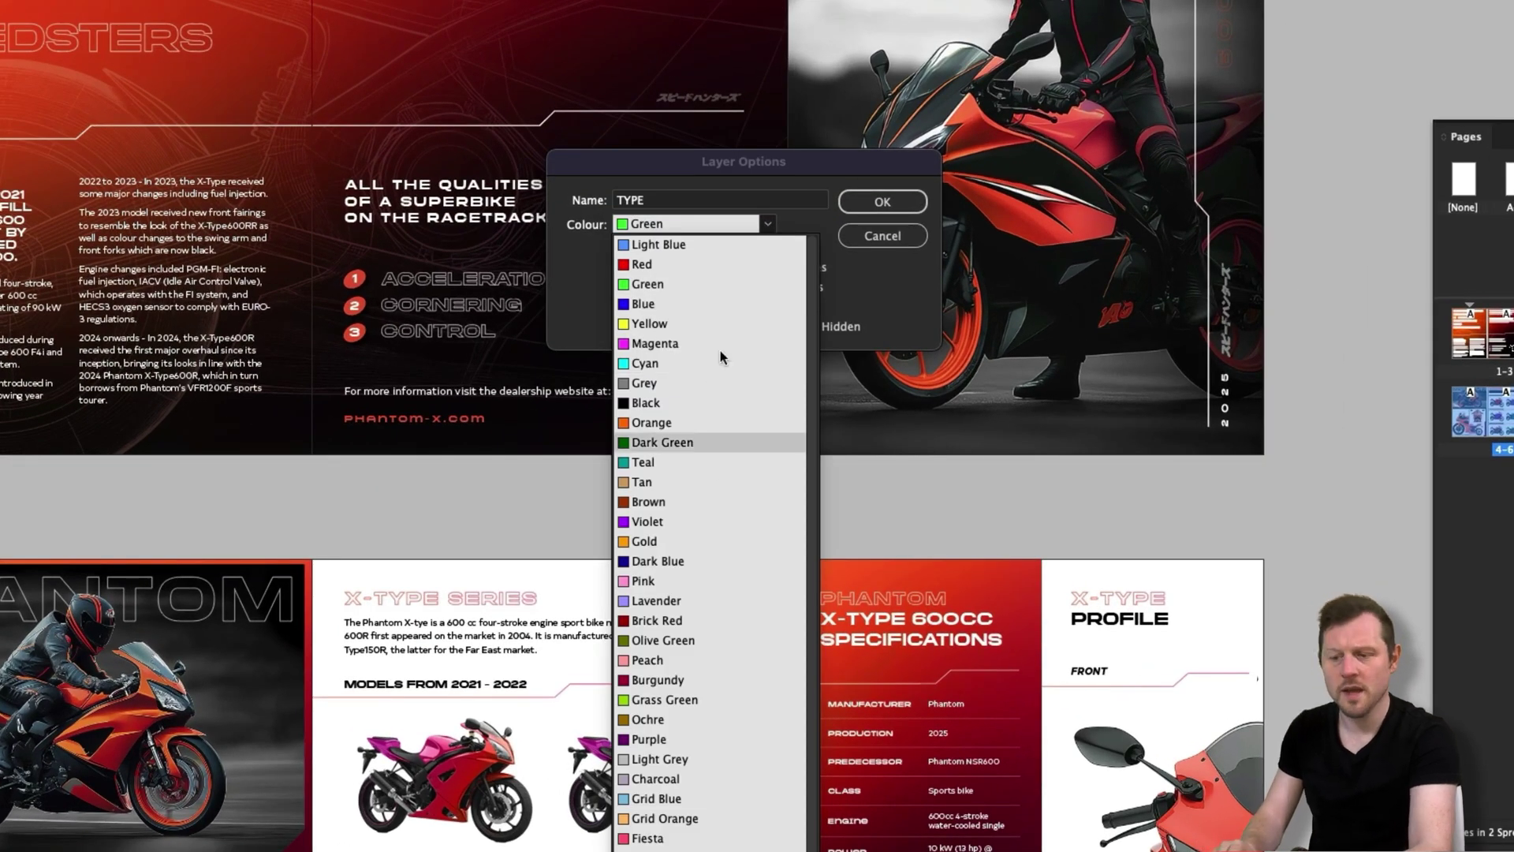
pyautogui.click(845, 277)
pyautogui.click(882, 202)
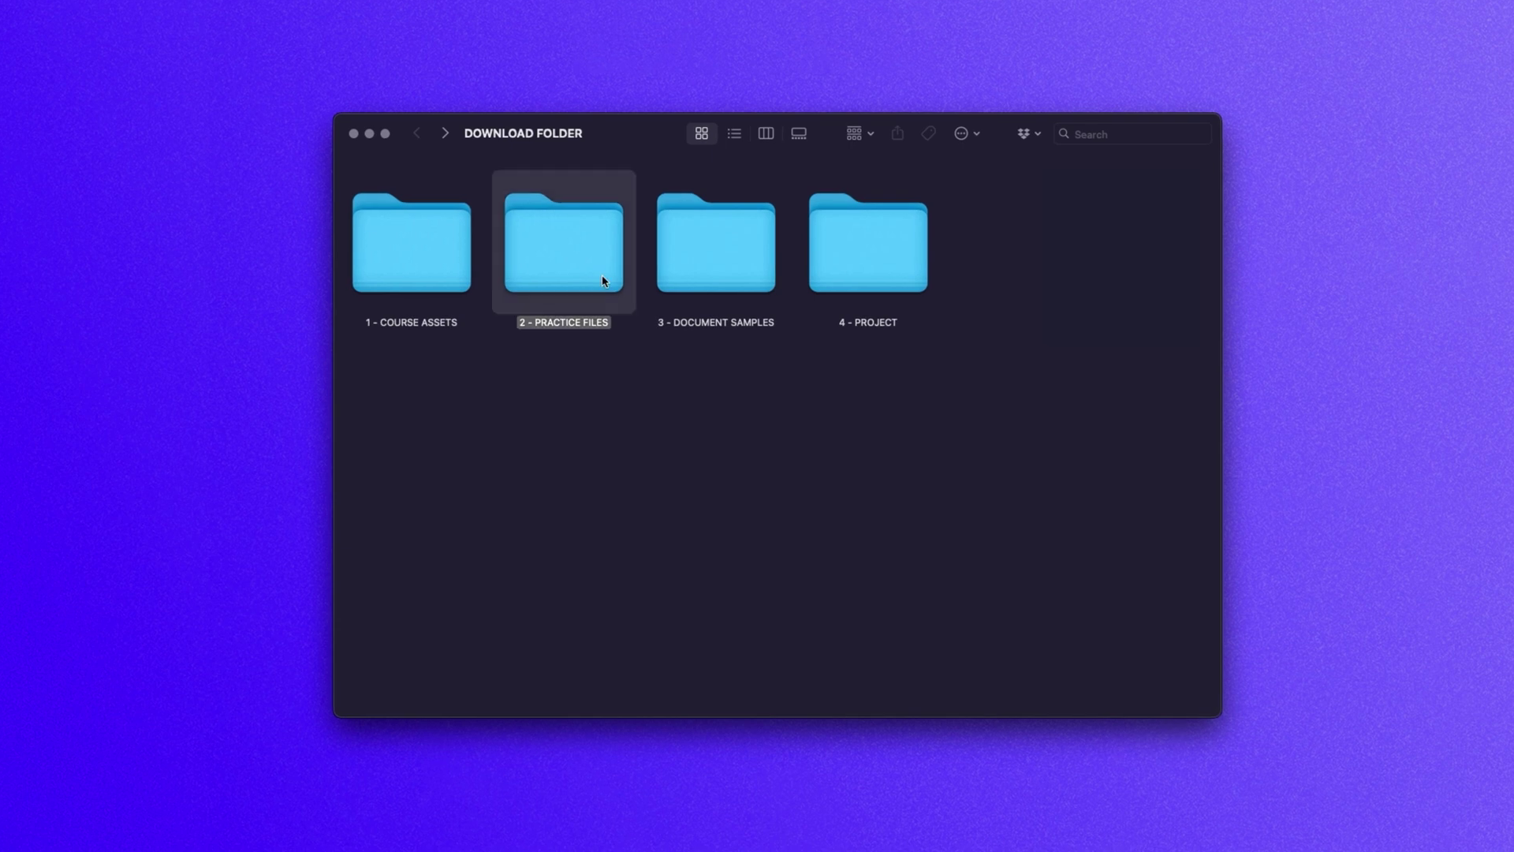
# - Open Practice Worksheets.indd from the 2 - PRACTICE FILES folder and go to the page with the worksheet overview
pyautogui.doubleClick(641, 368)
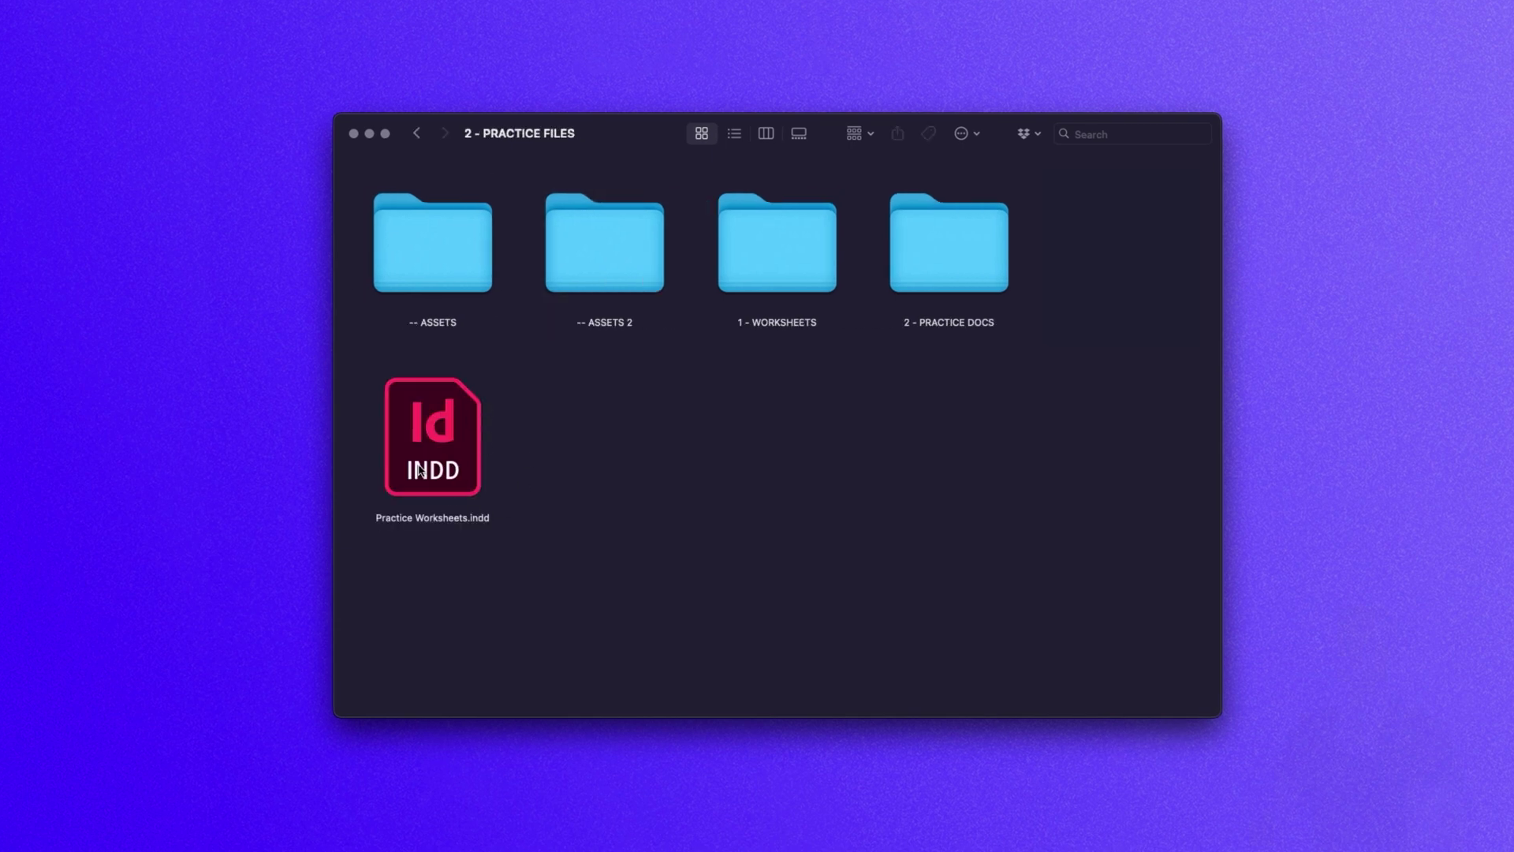
pyautogui.doubleClick(541, 496)
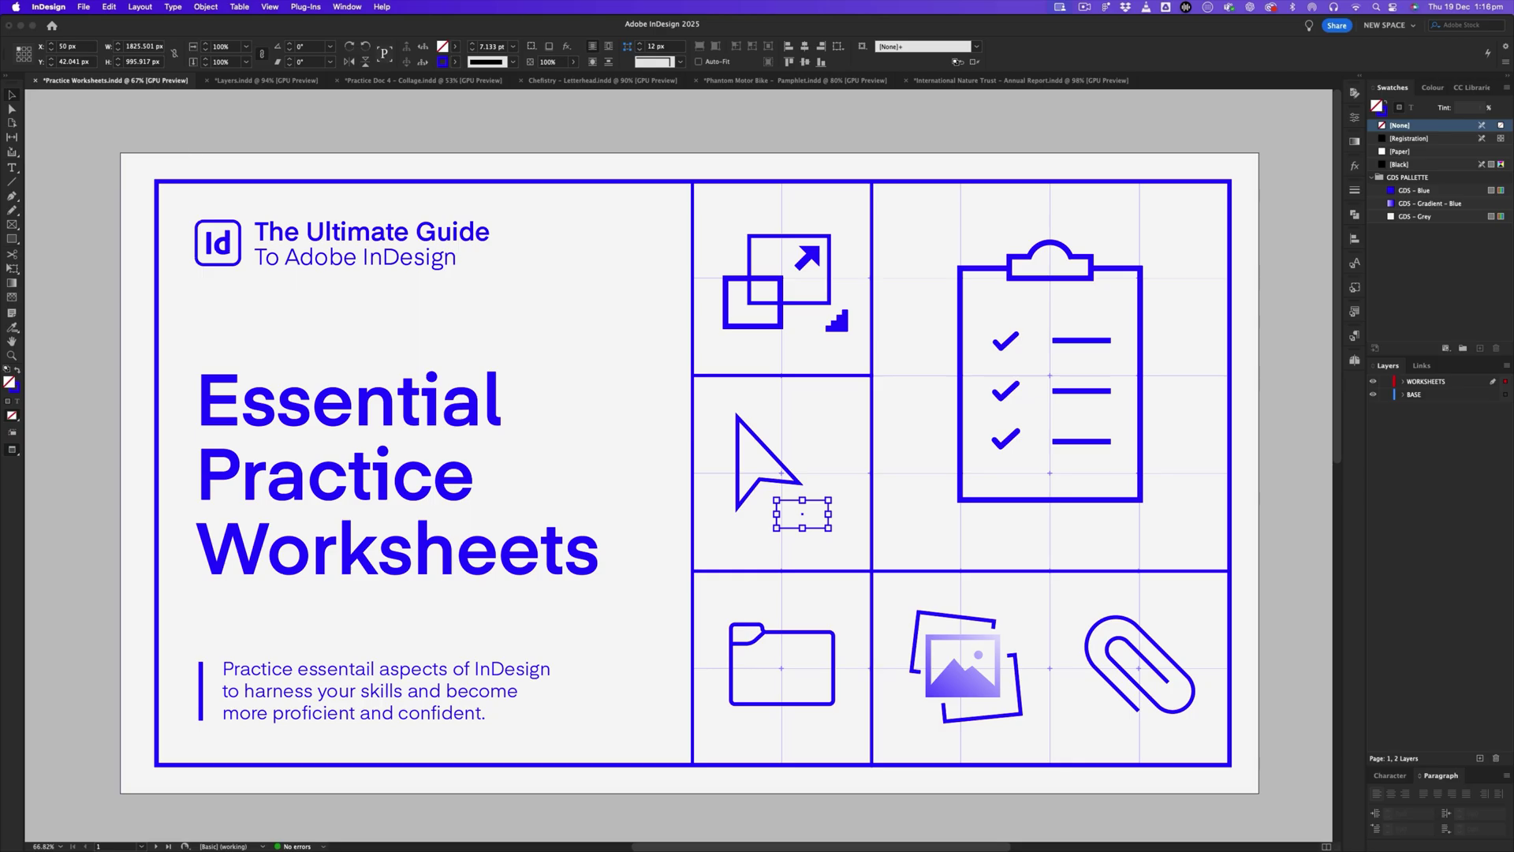
pyautogui.scroll(-10, 837, 429)
pyautogui.scroll(-3, 838, 428)
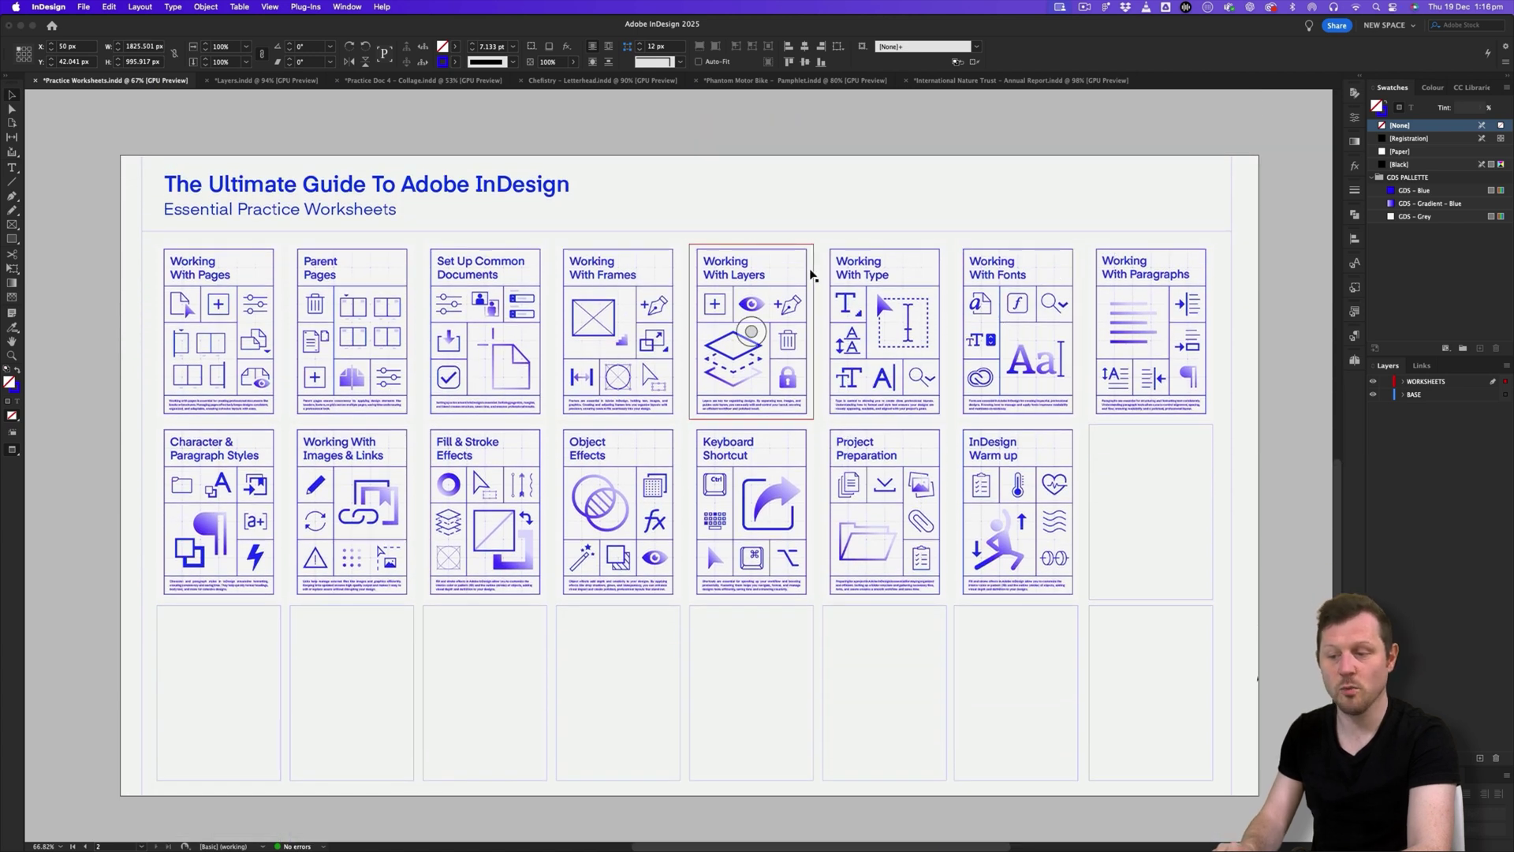
# - Select the Working With Layers worksheet, locate its Layers.indd link, and open that source document with its first spread in view
pyautogui.click(765, 246)
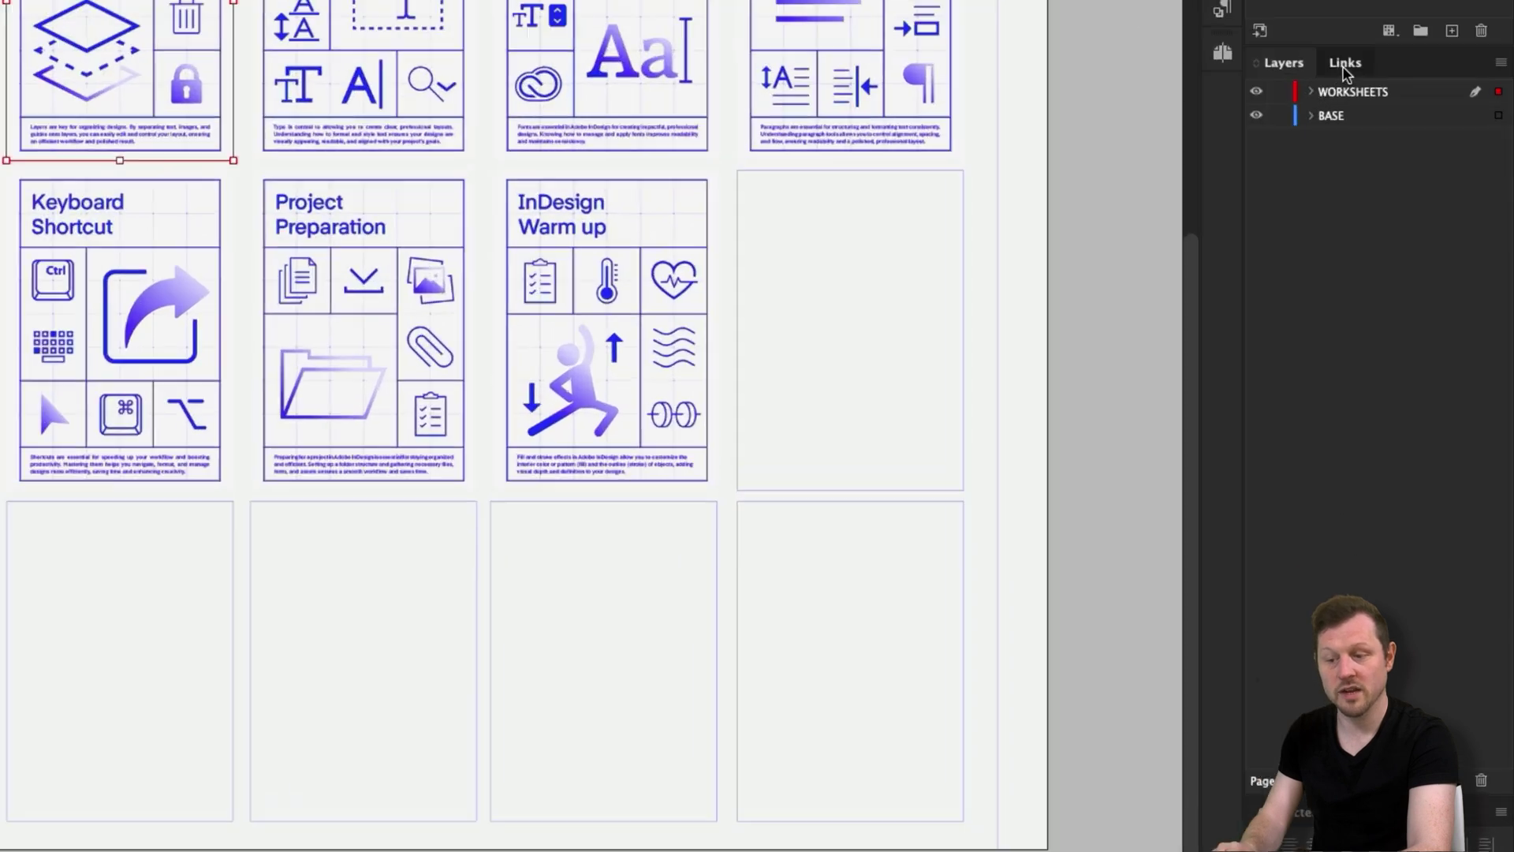
pyautogui.click(1421, 366)
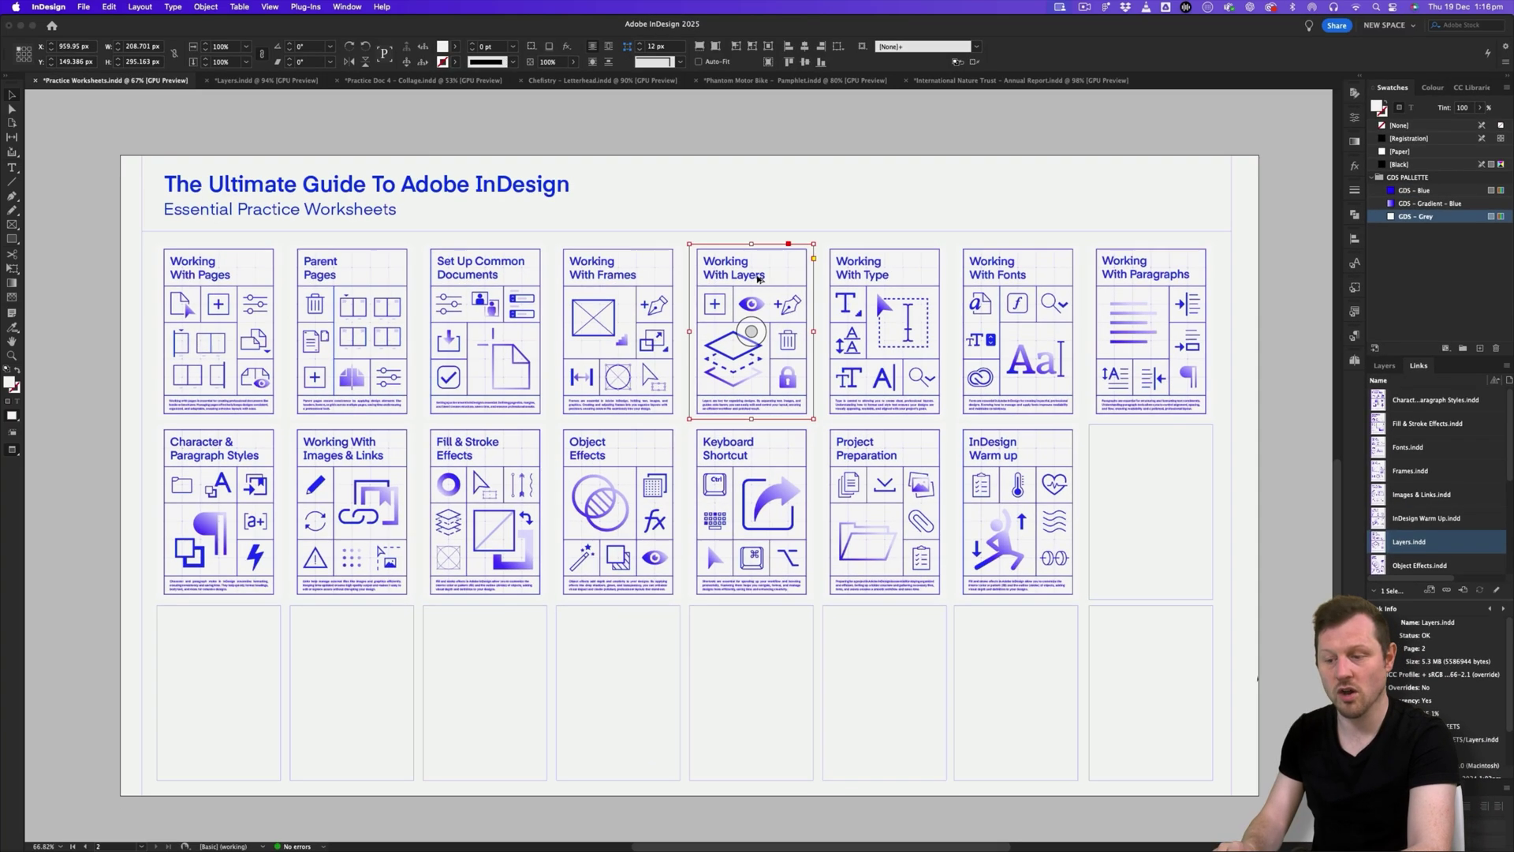
pyautogui.keyDown('alt'); pyautogui.doubleClick(757, 278); pyautogui.keyUp('alt')
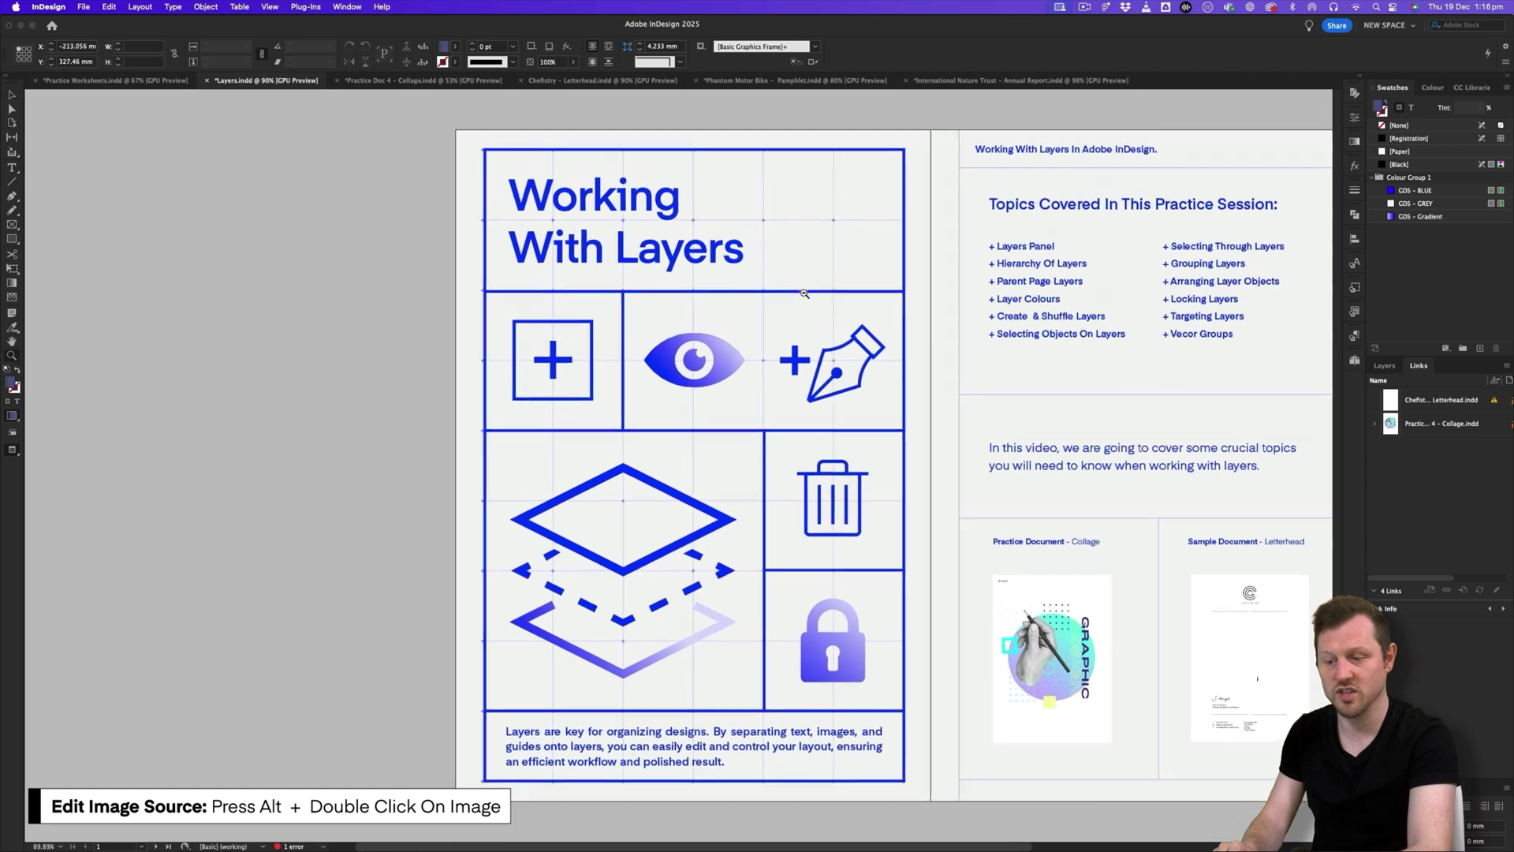
pyautogui.press('super+alt+0')
pyautogui.hscroll(-1, 694, 320)
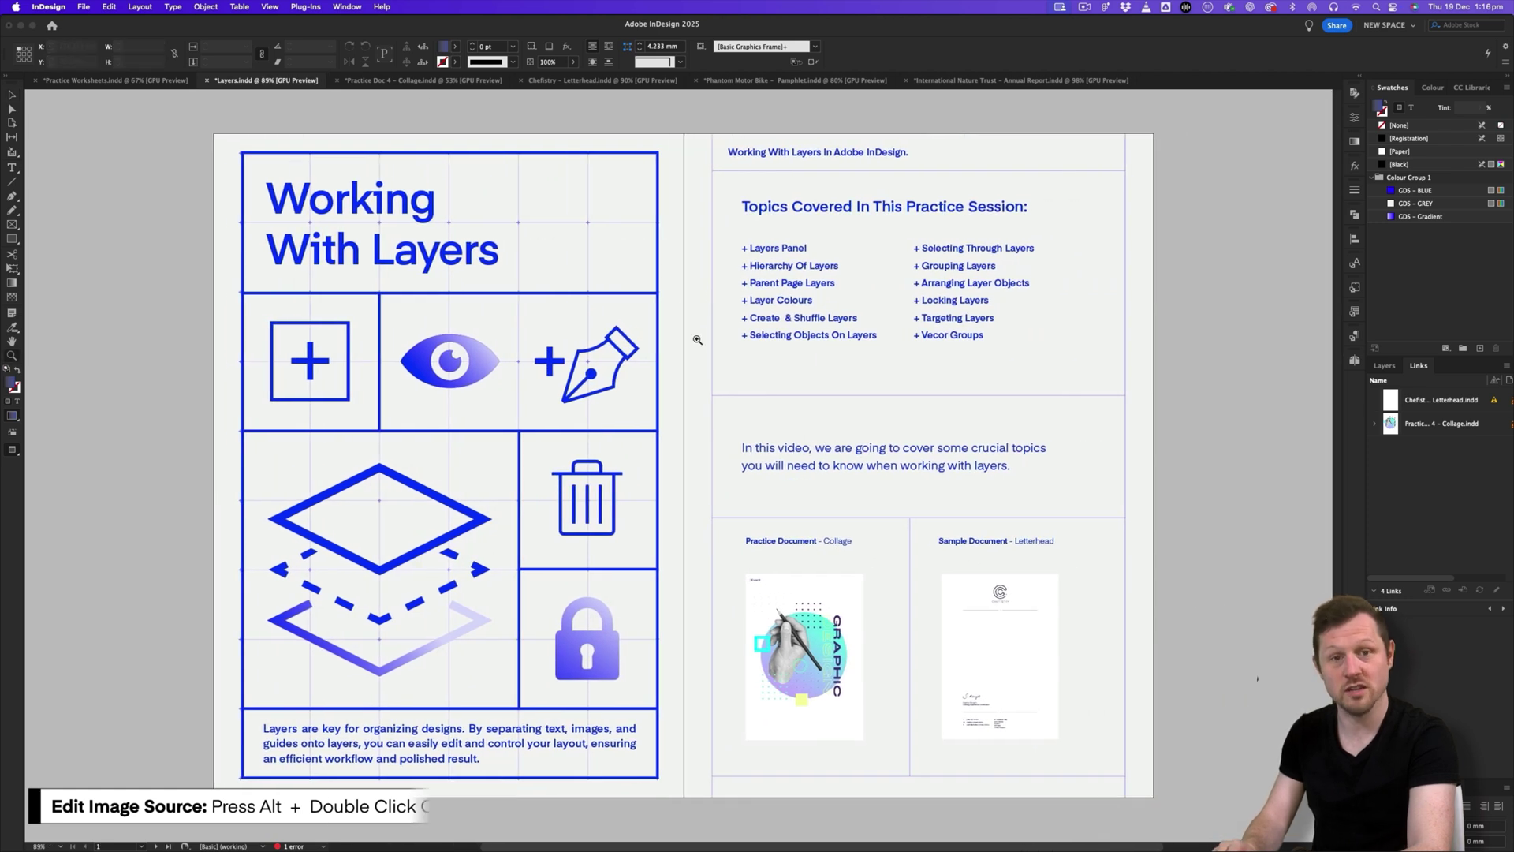
# - Open the source document of the Practice Document - Collage image and zoom out to view its collage pages
pyautogui.scroll(1, 691, 347)
pyautogui.scroll(-1, 702, 363)
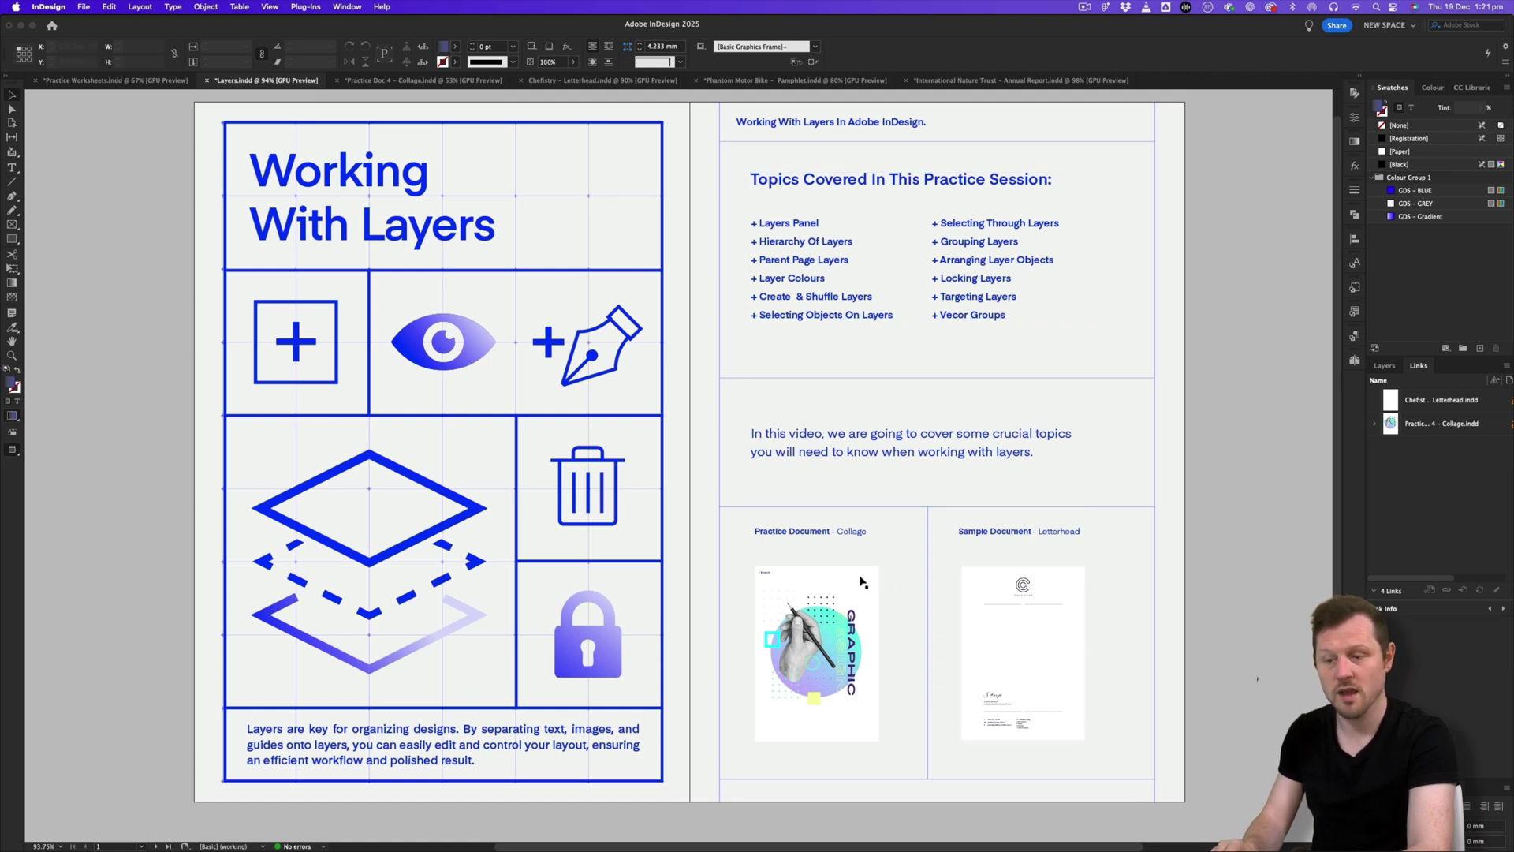
pyautogui.click(860, 612)
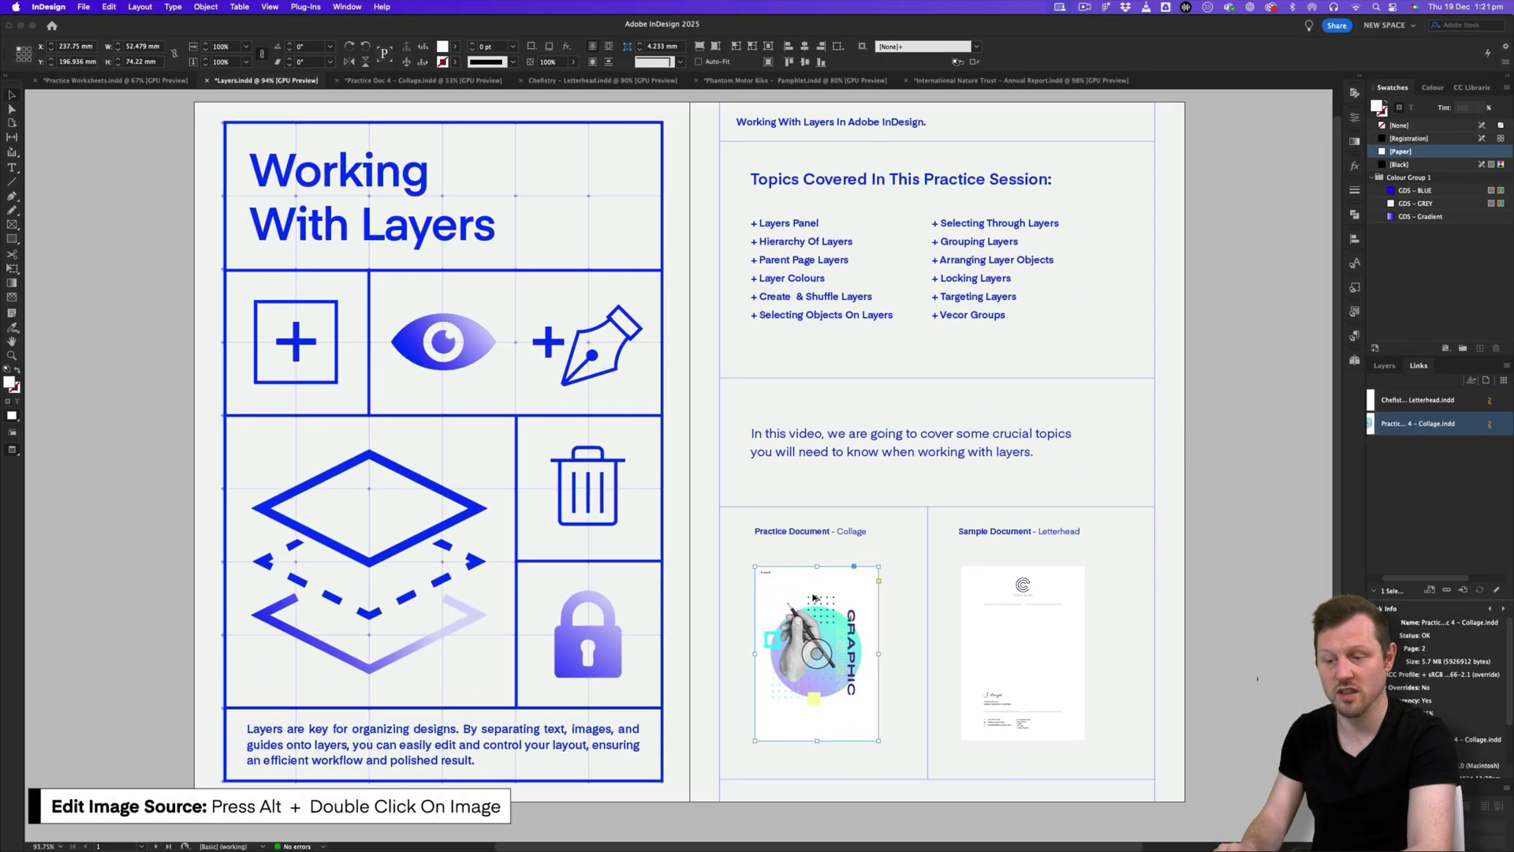
pyautogui.keyDown('alt'); pyautogui.doubleClick(813, 599); pyautogui.keyUp('alt')
pyautogui.press('z')
pyautogui.moveTo(906, 457); pyautogui.dragTo(847, 457)
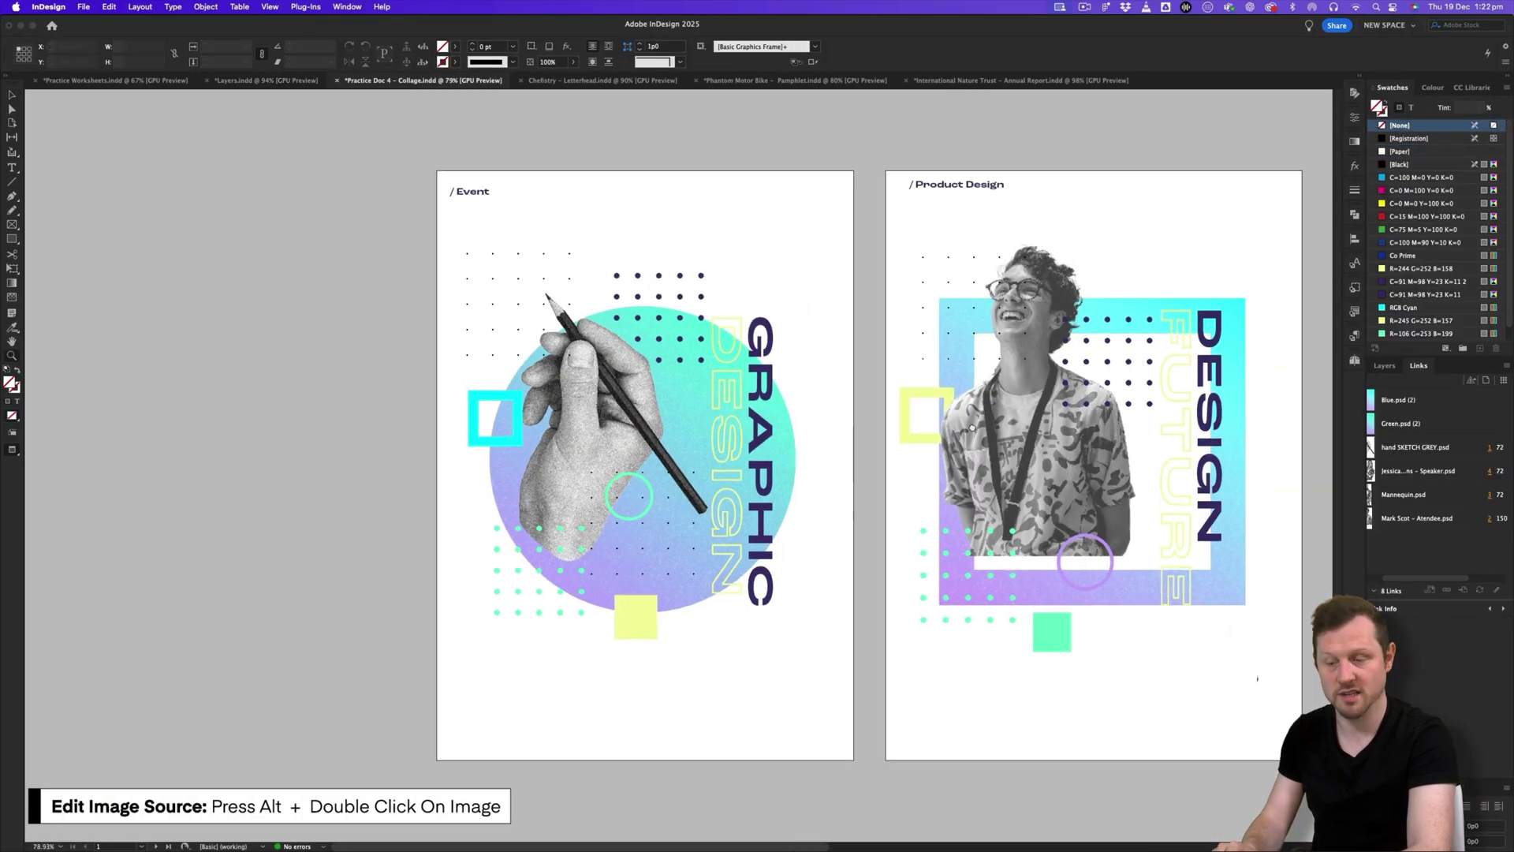
pyautogui.hscroll(5, 777, 375)
pyautogui.scroll(-4, 776, 375)
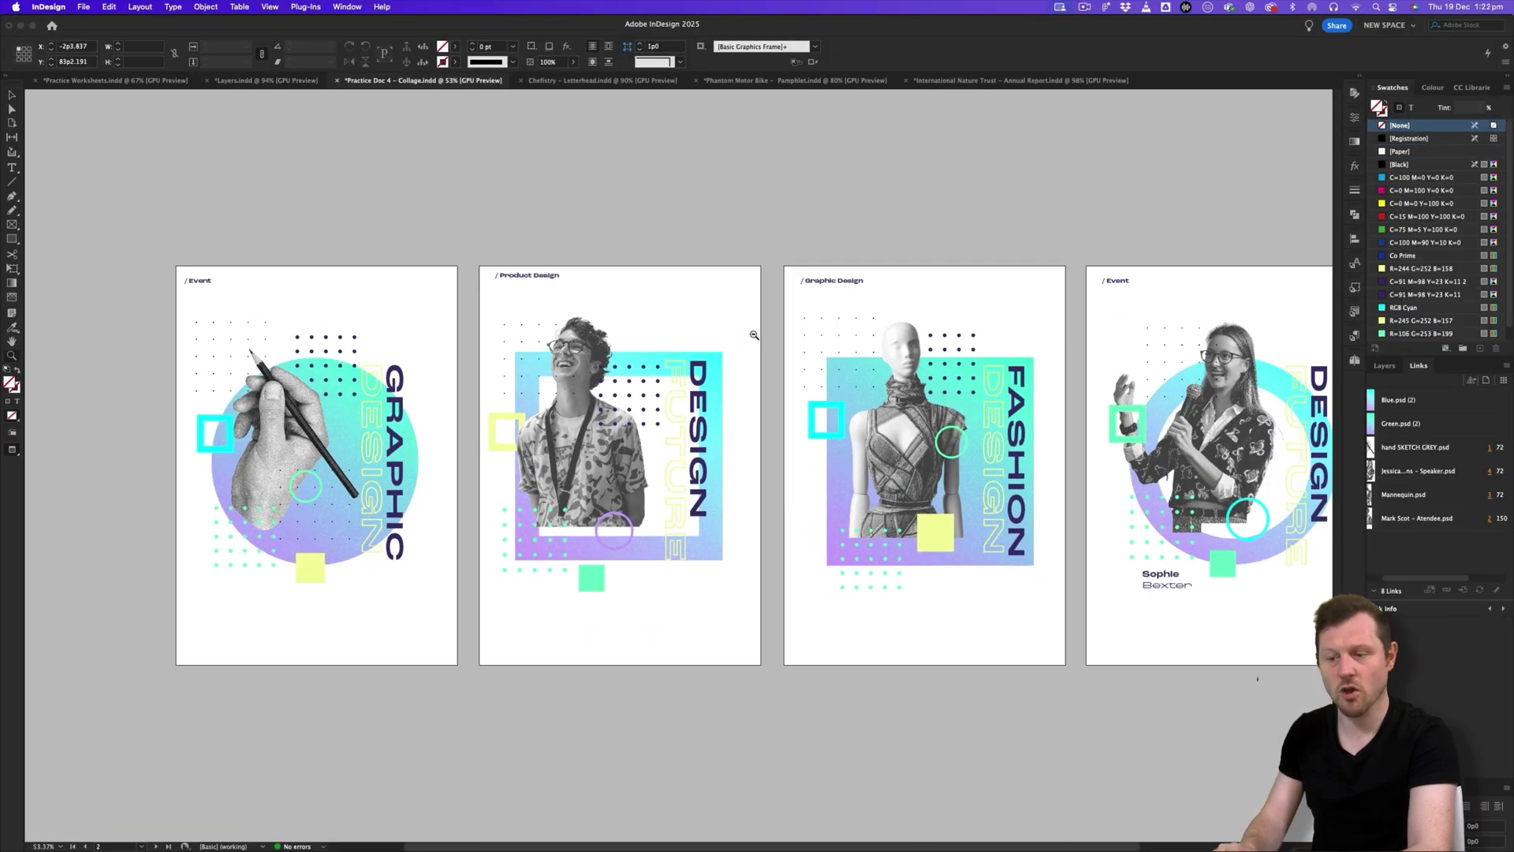
# - Toggle the preview off and back on to inspect the collage's frame edges, and display the document's layers
pyautogui.press('w')
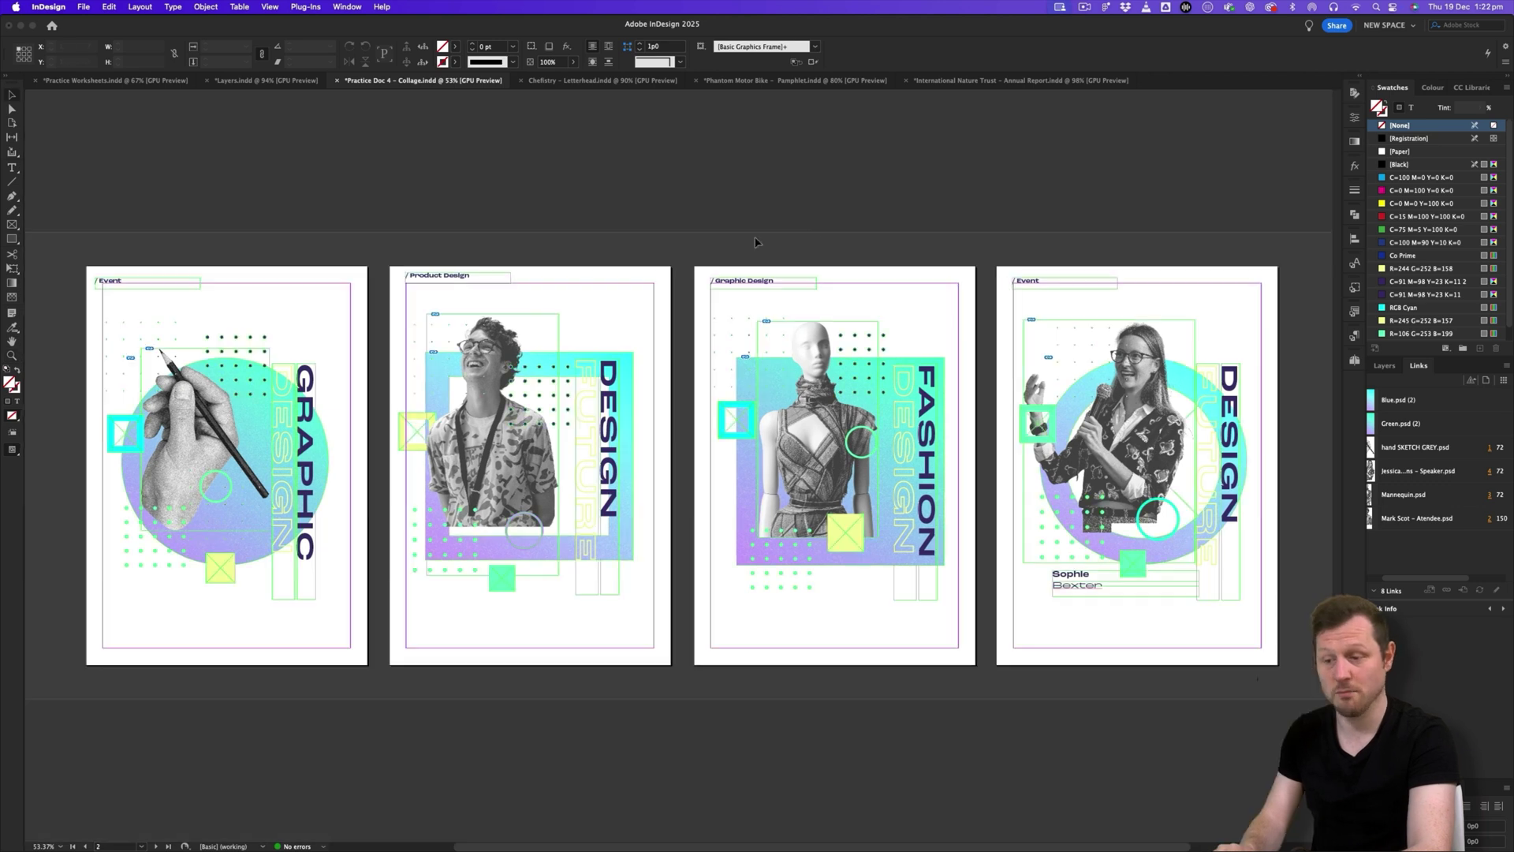
pyautogui.press('w')
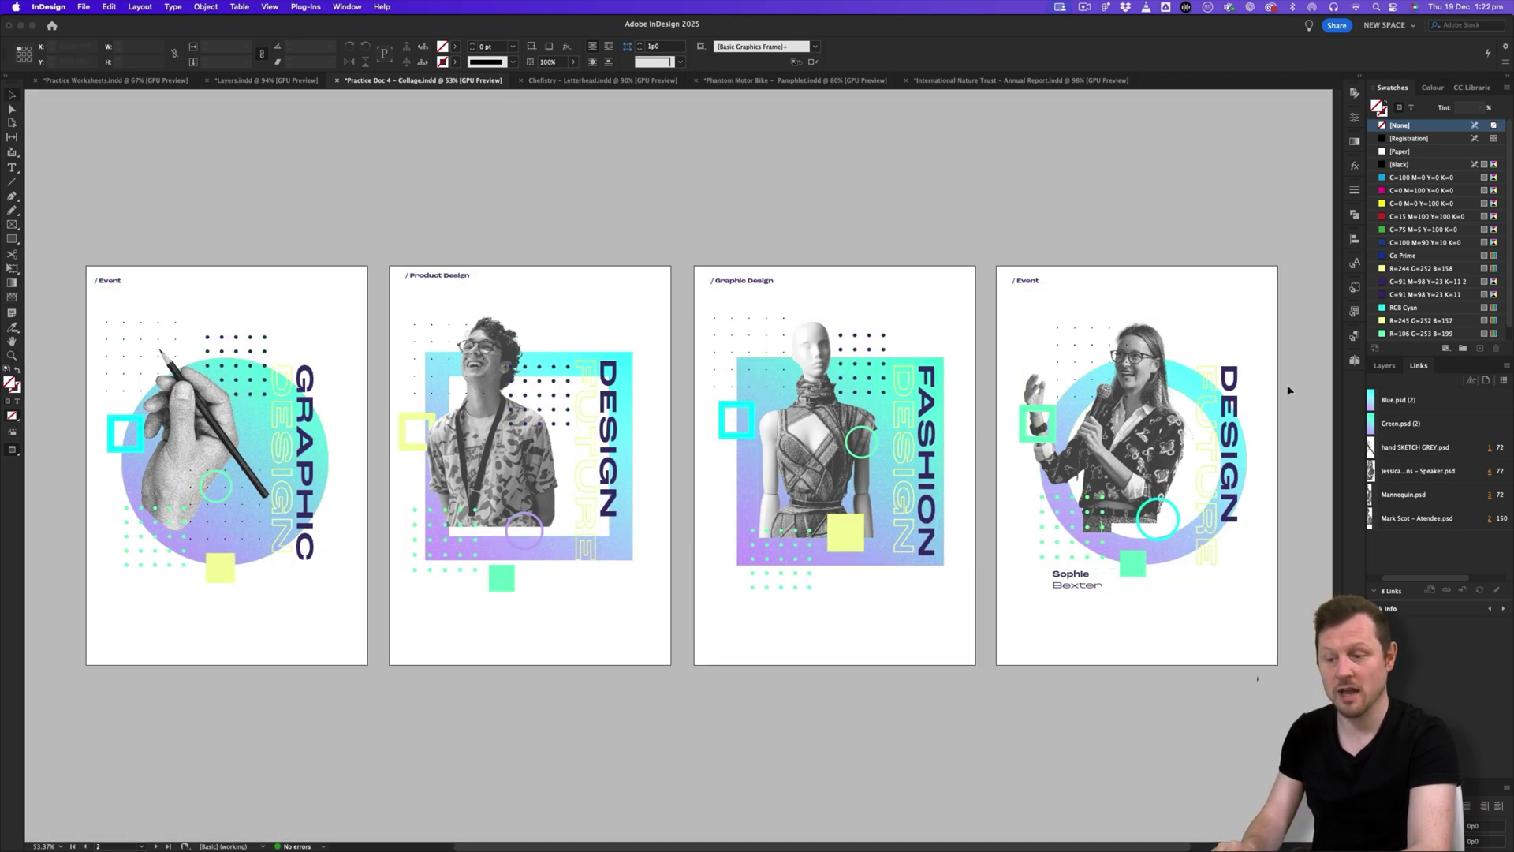
pyautogui.click(1384, 365)
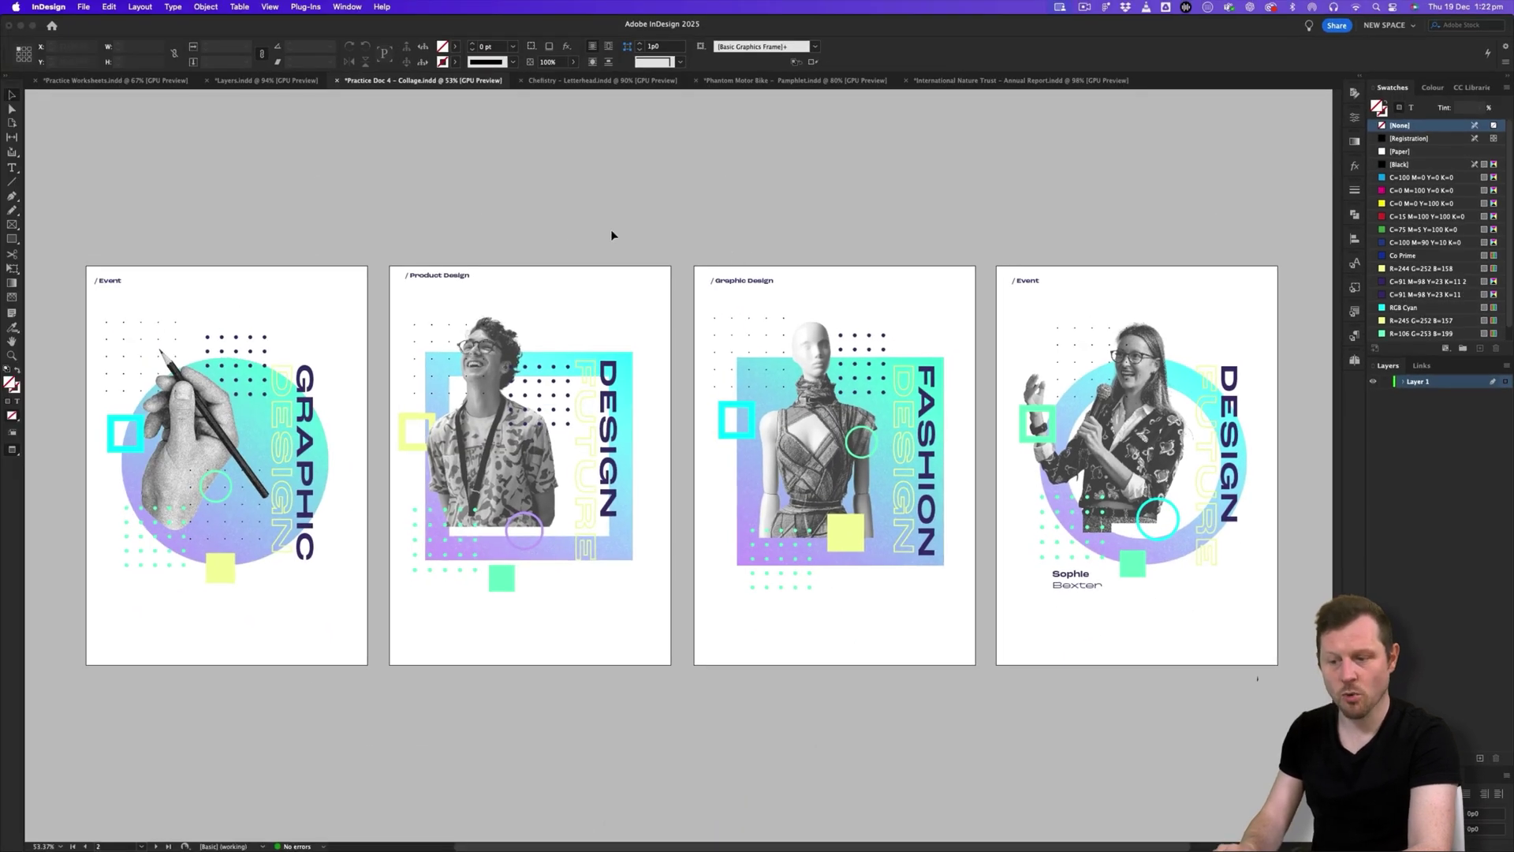
# - Set the display performance to High Quality Display for a sharper view of the first two collage pages
pyautogui.press('z')
pyautogui.moveTo(155, 441); pyautogui.dragTo(397, 413)
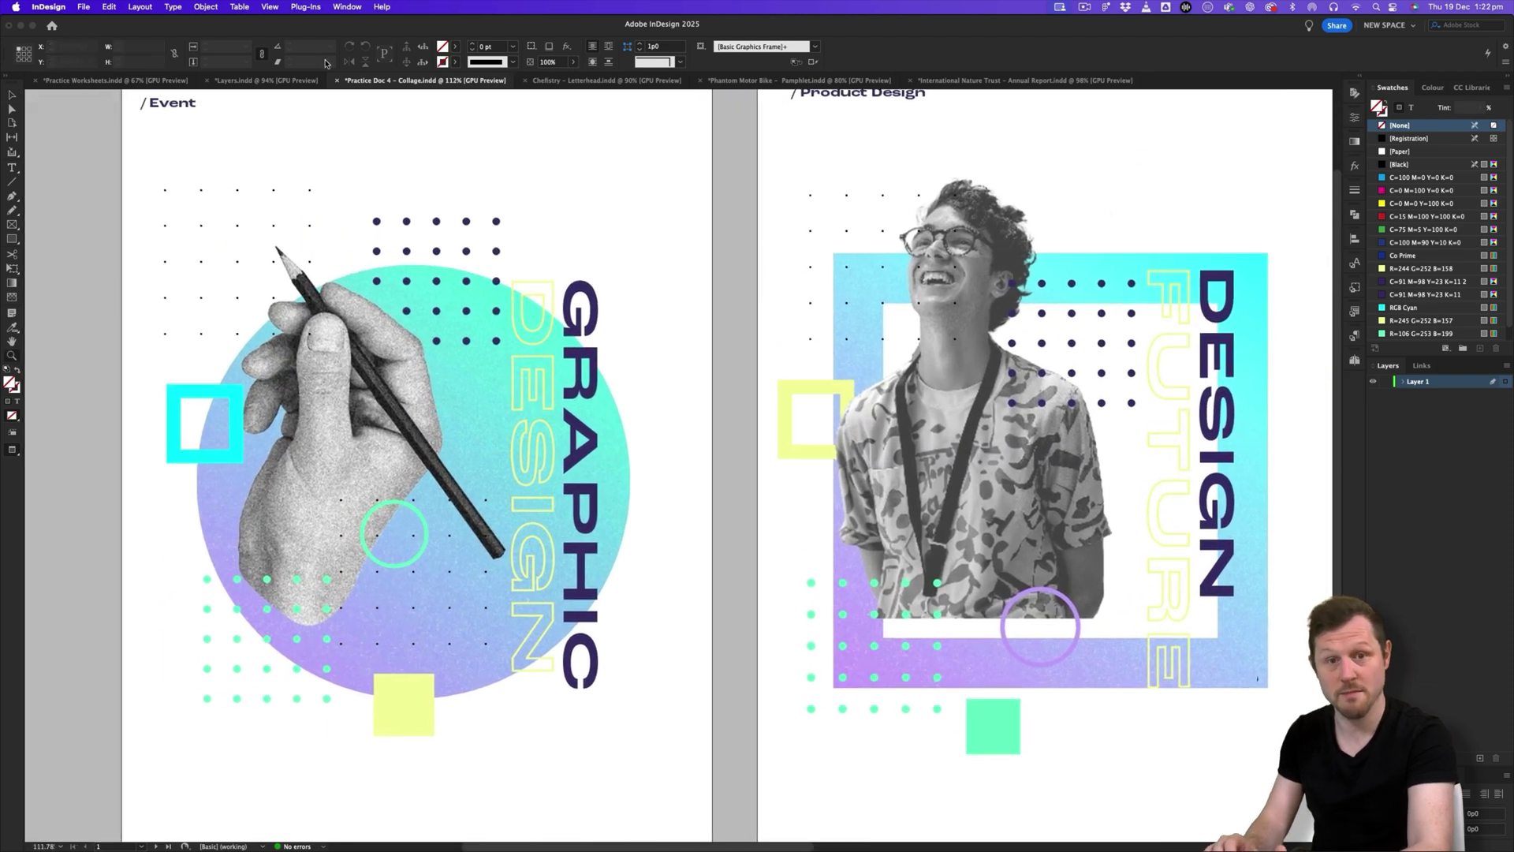
pyautogui.click(270, 7)
pyautogui.moveTo(348, 227)
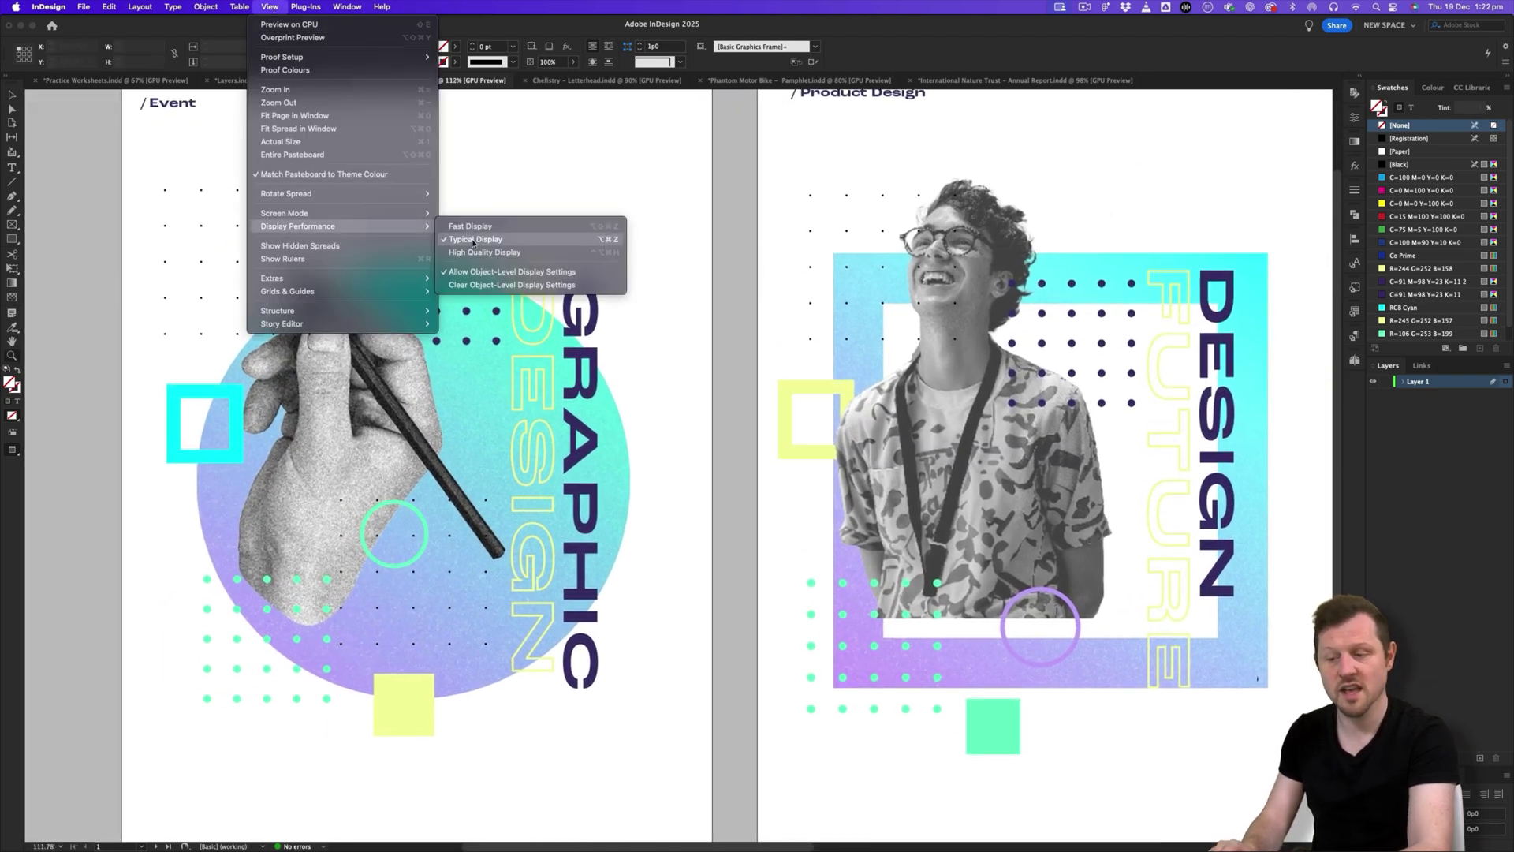
pyautogui.click(514, 252)
# - Look over the collages on all pages and check which layer the Graphic Design collage's elements sit on
pyautogui.scroll(-2, 350, 499)
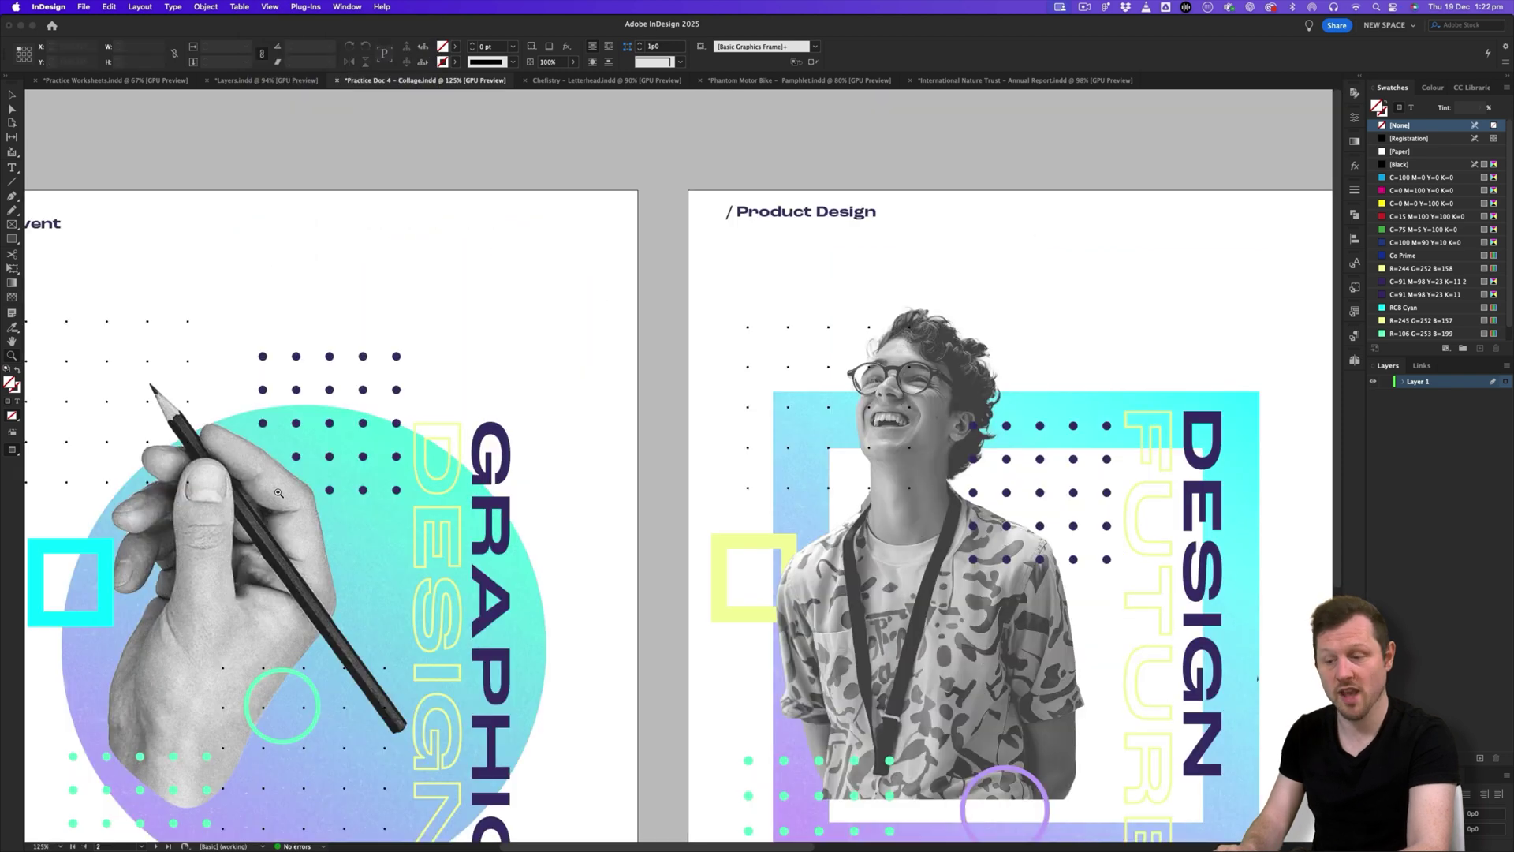
pyautogui.hscroll(8, 661, 410)
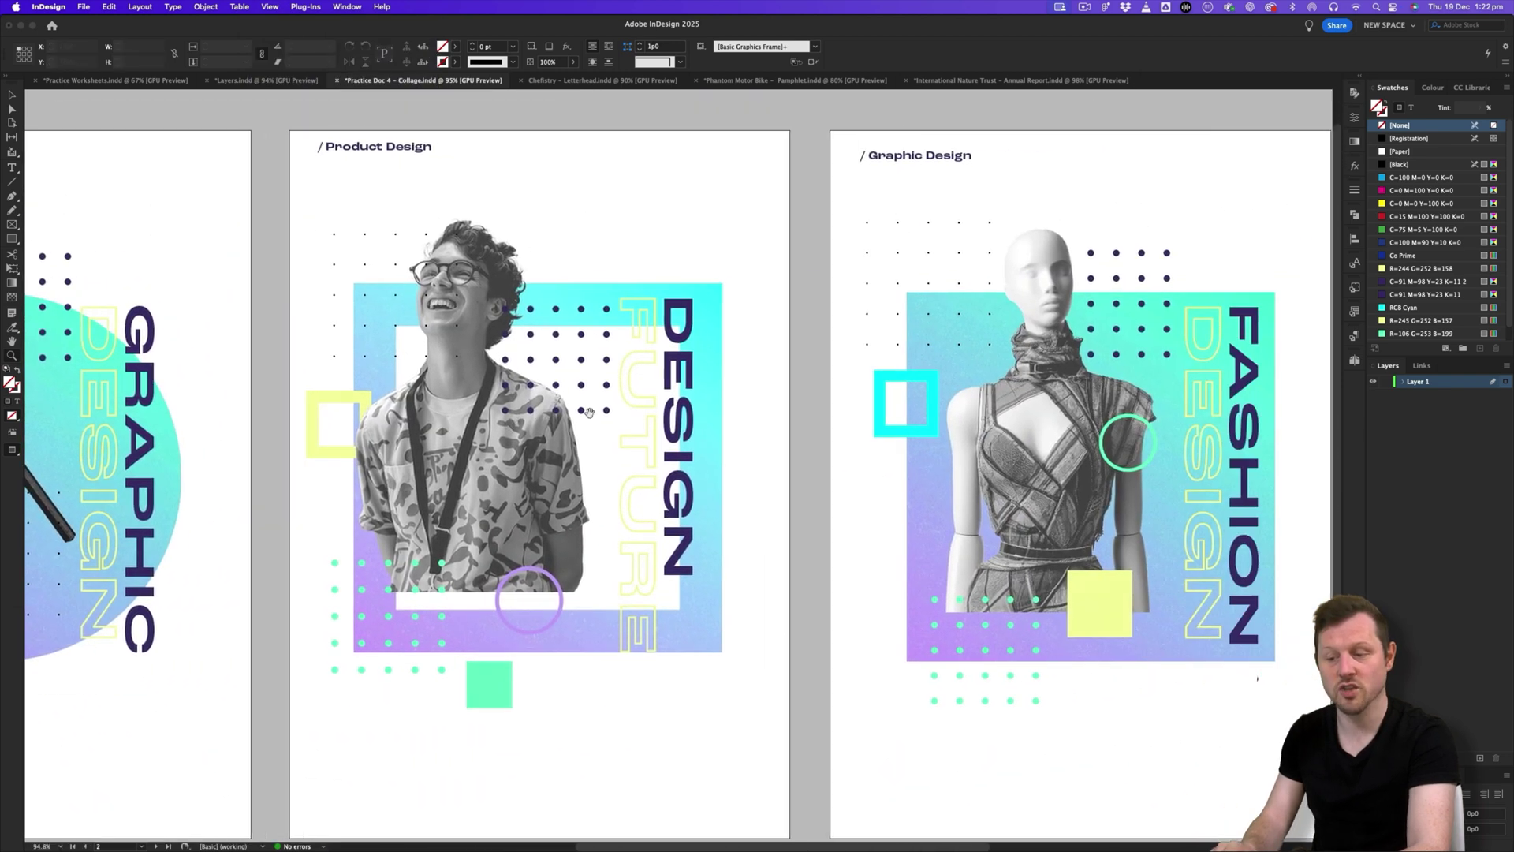
pyautogui.moveTo(915, 260); pyautogui.dragTo(636, 676)
pyautogui.hscroll(6, 952, 481)
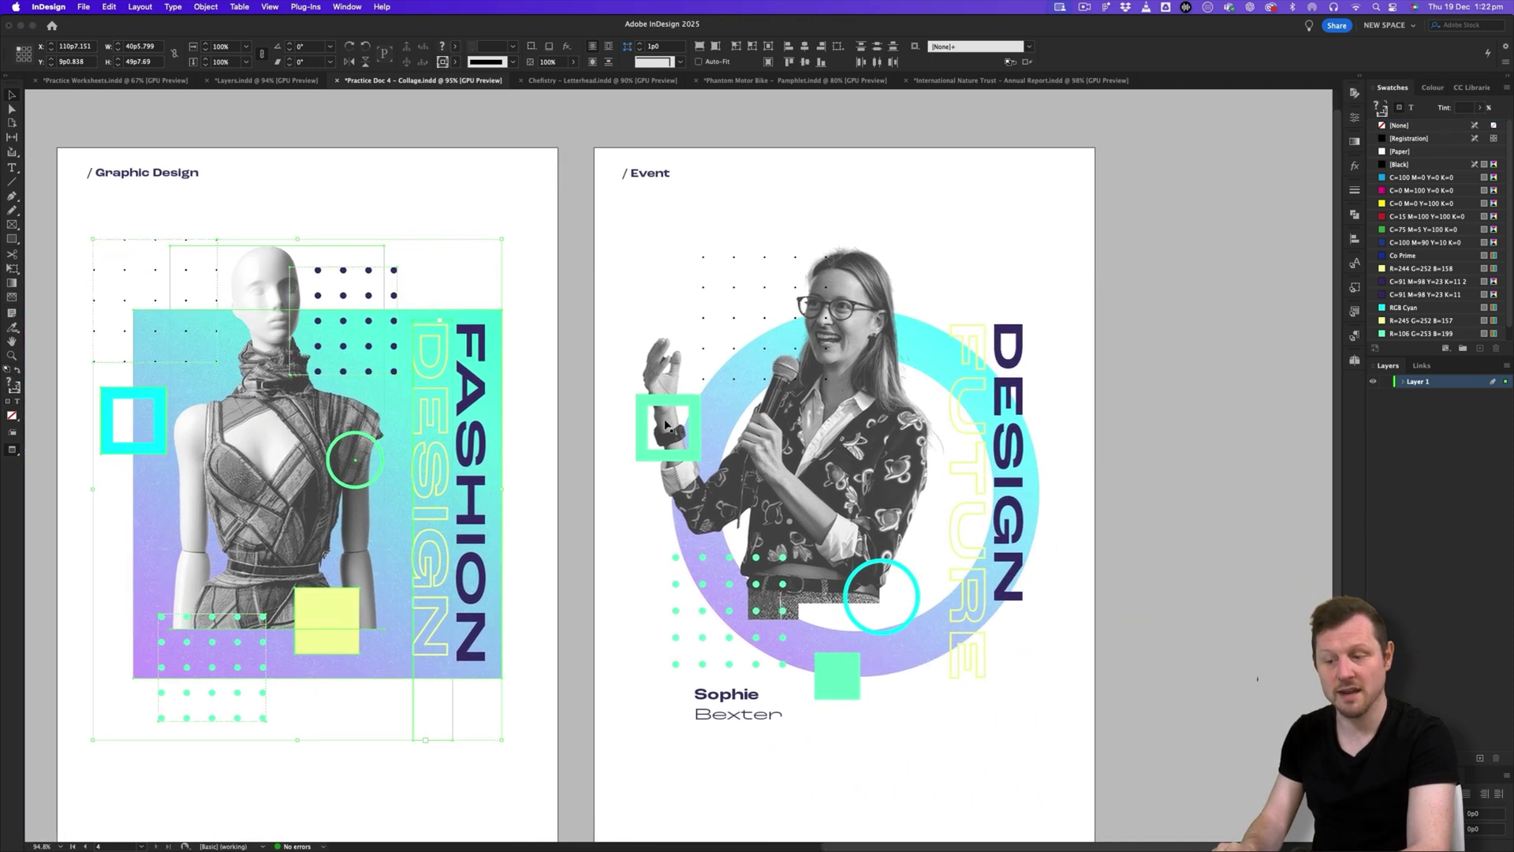
pyautogui.moveTo(630, 439); pyautogui.dragTo(453, 439)
pyautogui.moveTo(454, 439); pyautogui.dragTo(606, 501)
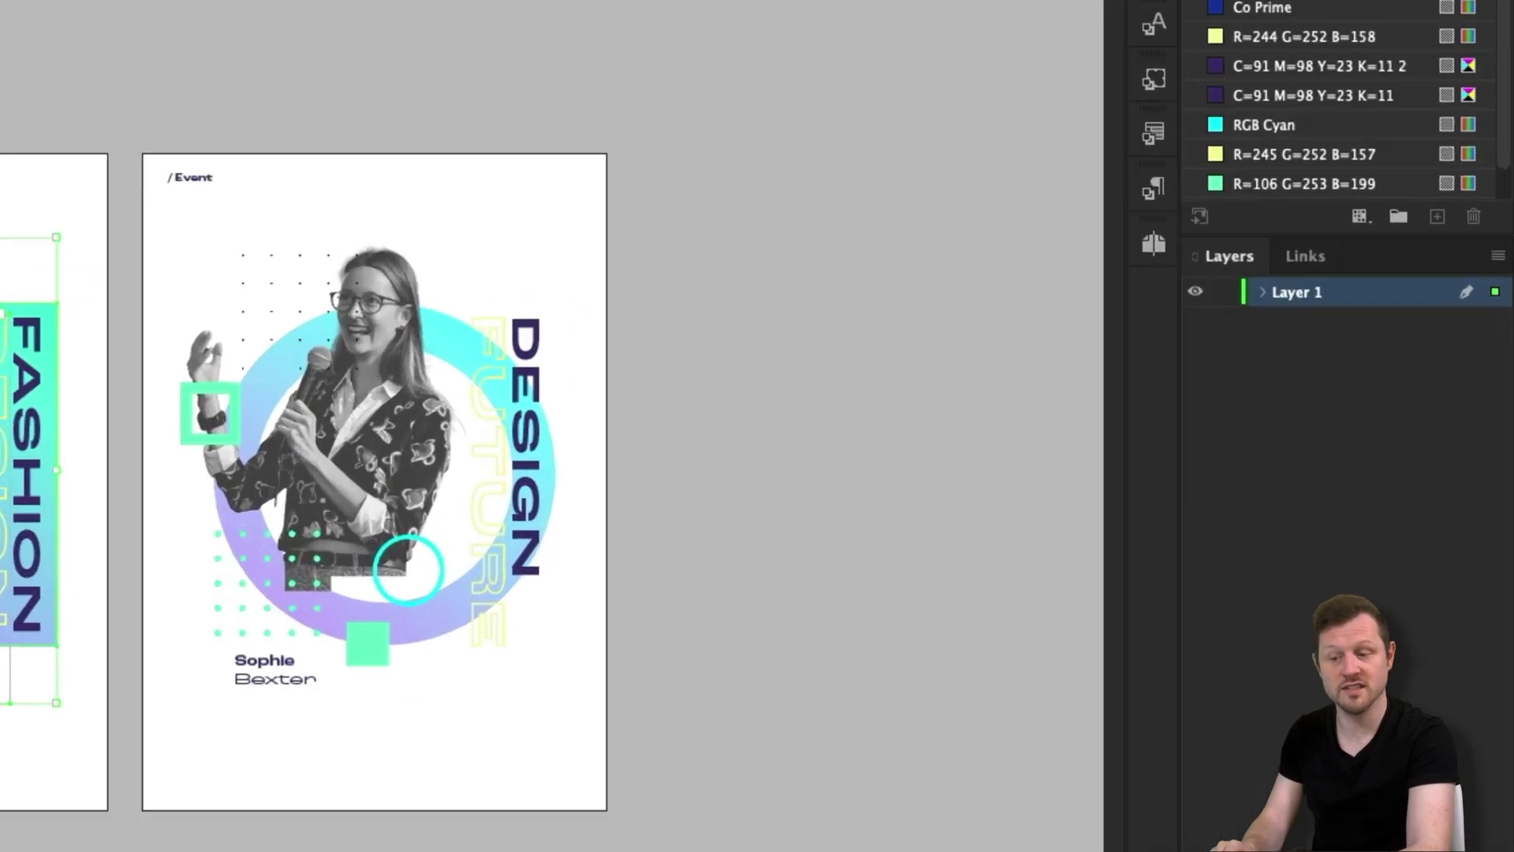
pyautogui.moveTo(509, 464); pyautogui.dragTo(576, 463)
pyautogui.hscroll(2, 1077, 420)
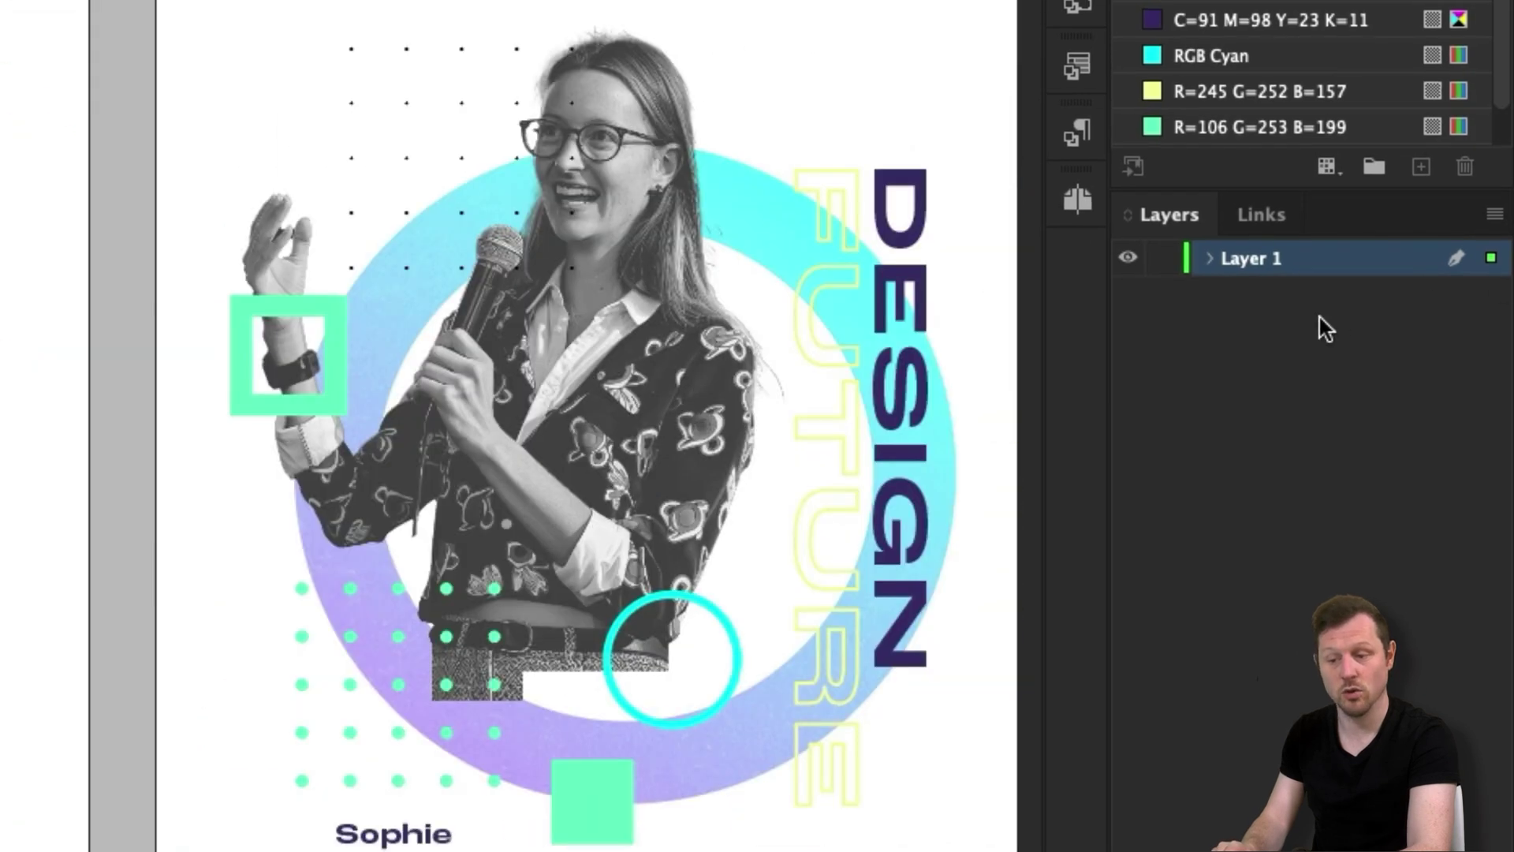
# - Rename Layer 1 as IMAGES
pyautogui.doubleClick(1262, 259)
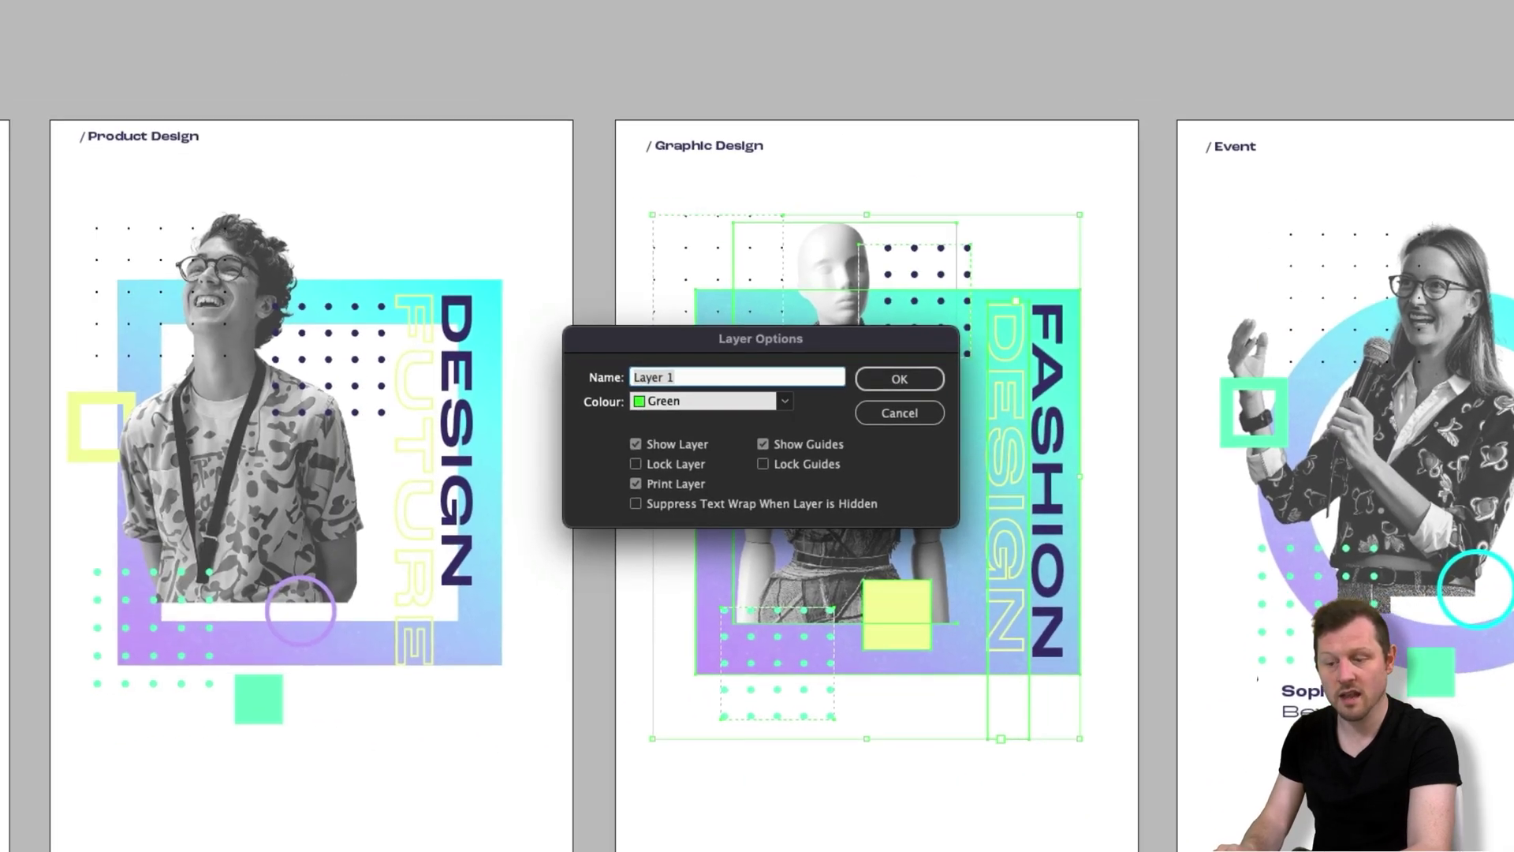
pyautogui.write('IMAGES')
pyautogui.press('Return')
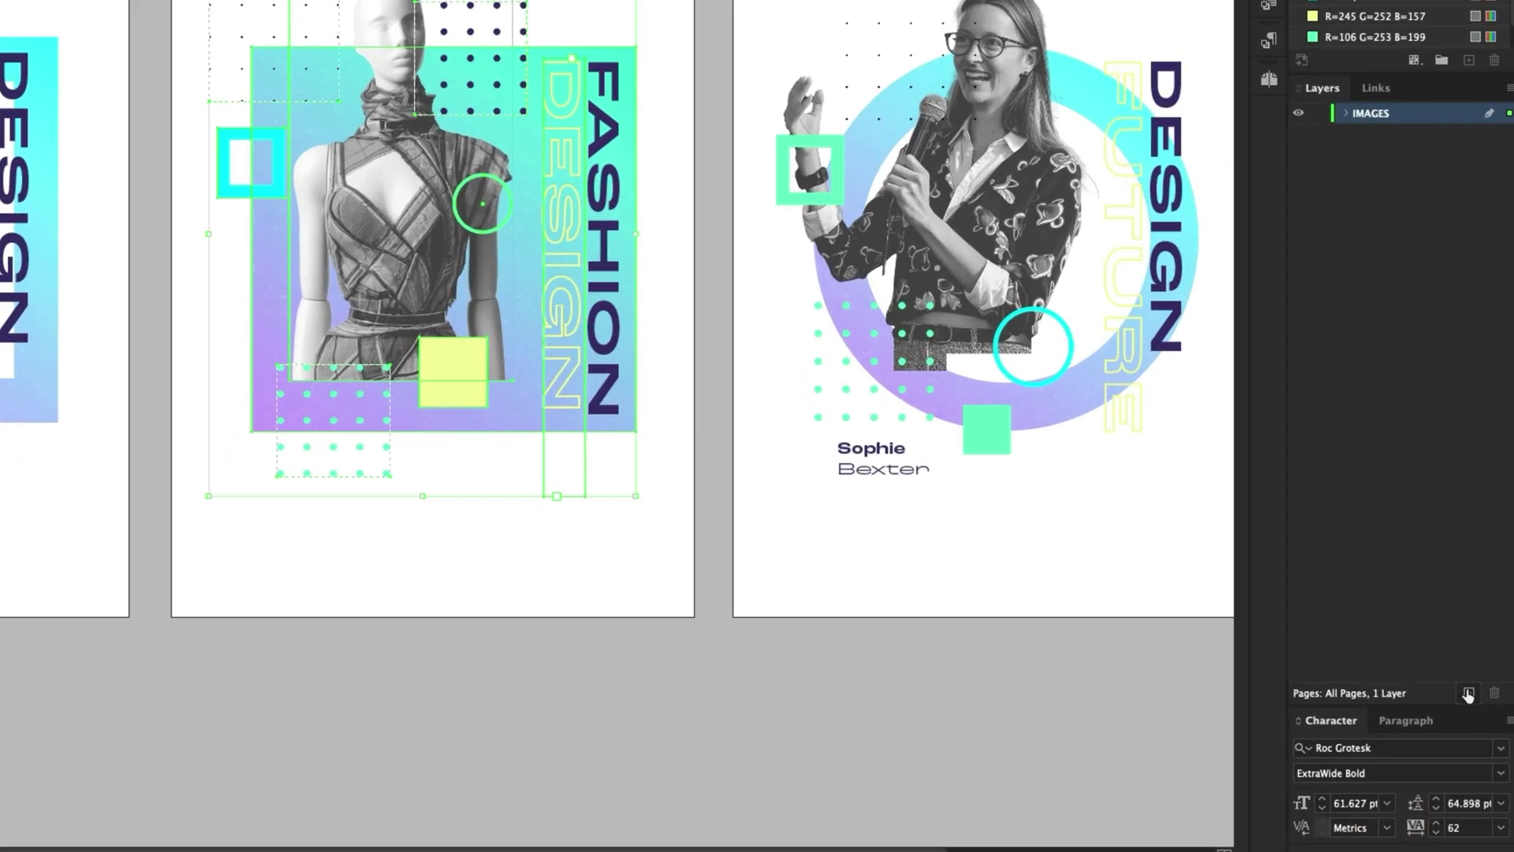
# - Add a new layer above IMAGES and name it TYPE
pyautogui.click(1479, 741)
pyautogui.doubleClick(1373, 117)
pyautogui.write('TE')
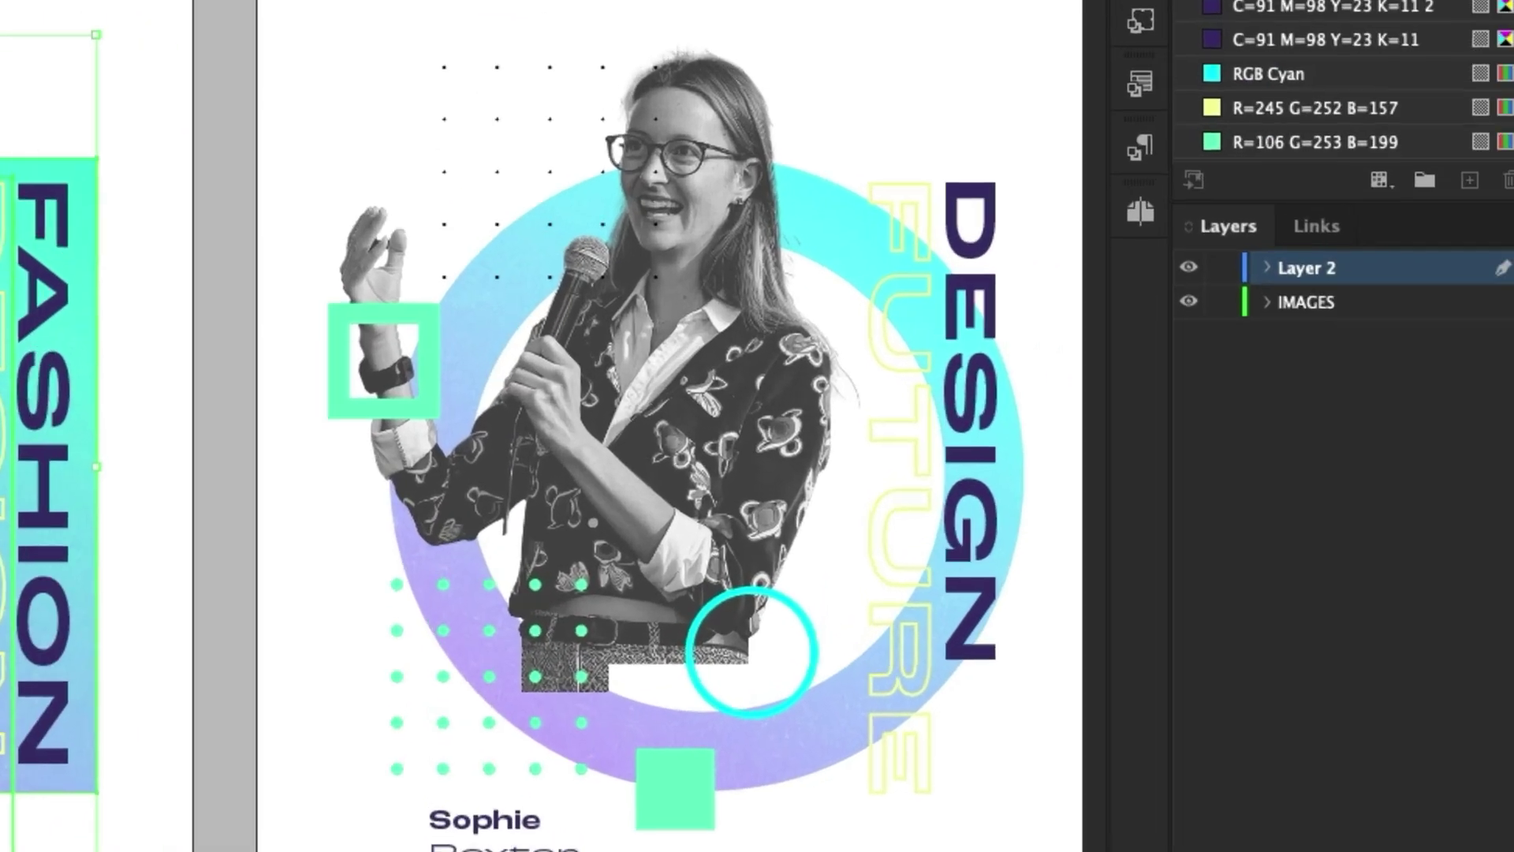
pyautogui.press('Return')
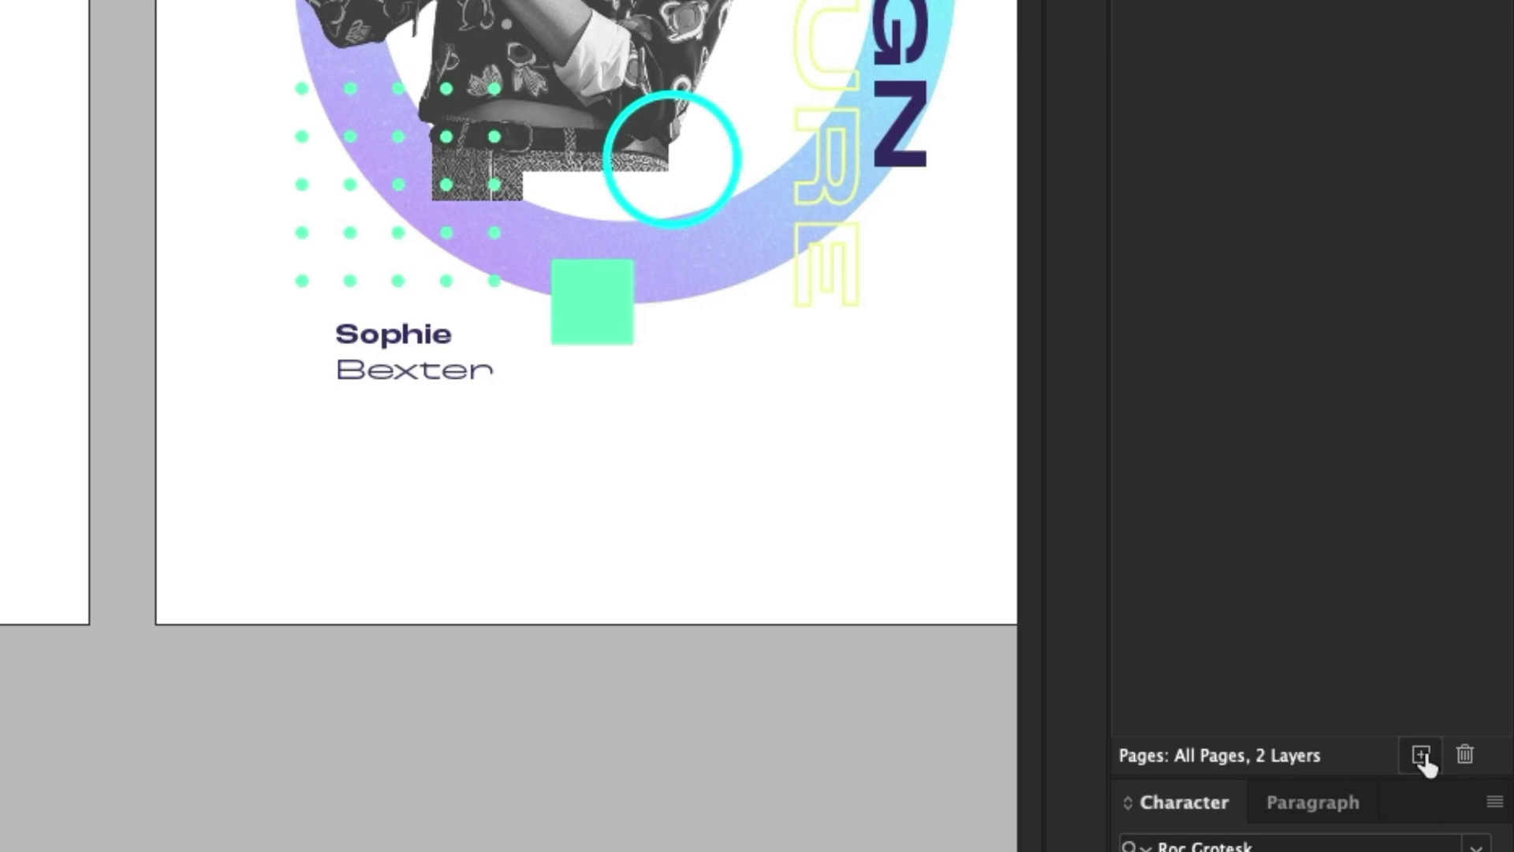
# - Add another layer named BASE and move it below IMAGES in the layer order
pyautogui.click(1422, 755)
pyautogui.doubleClick(1498, 9)
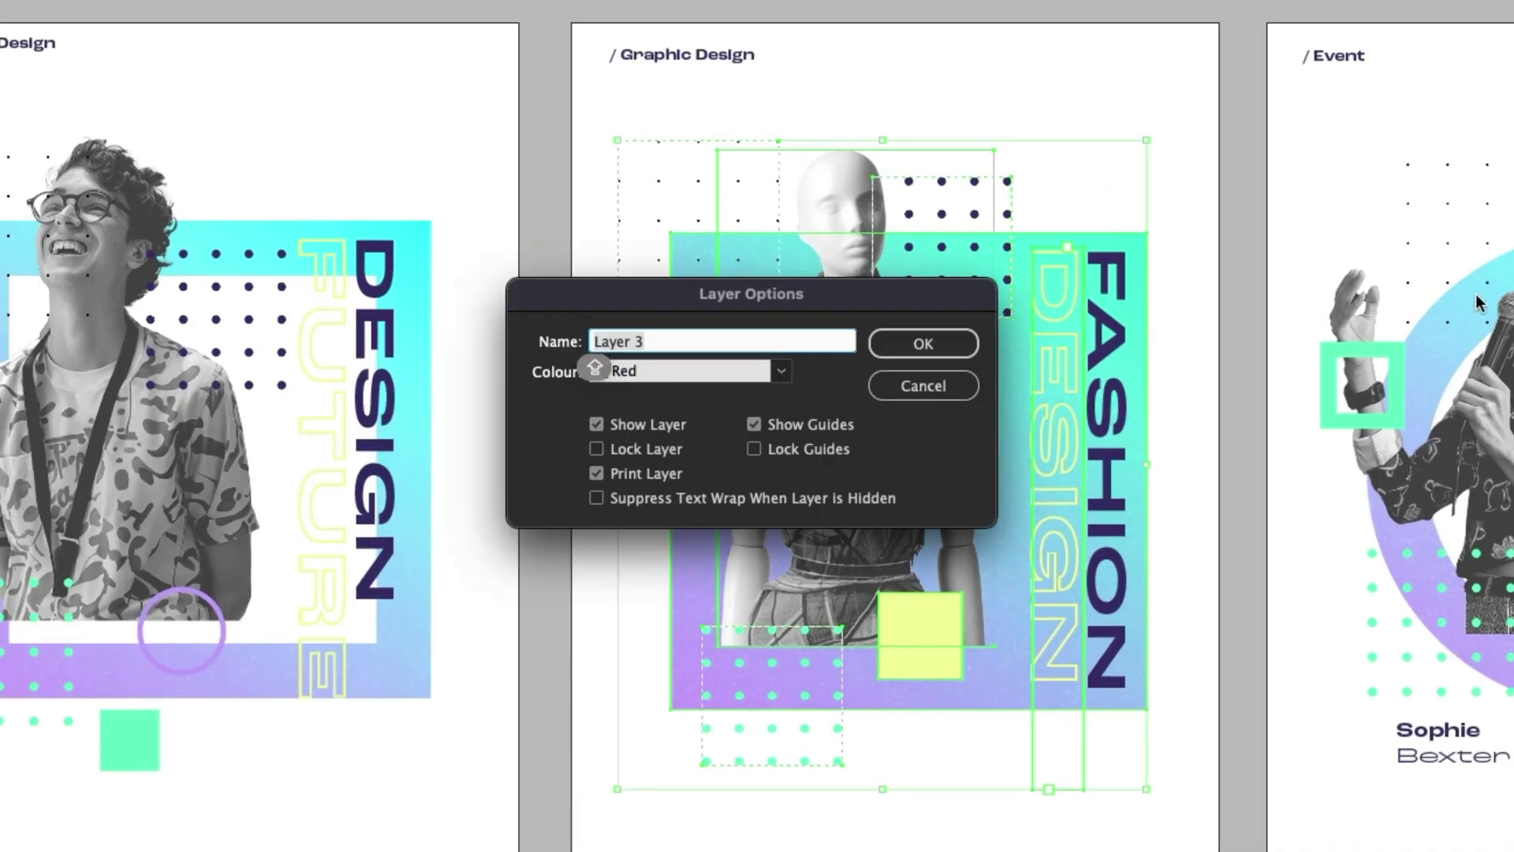
pyautogui.write('B')
pyautogui.press('Return')
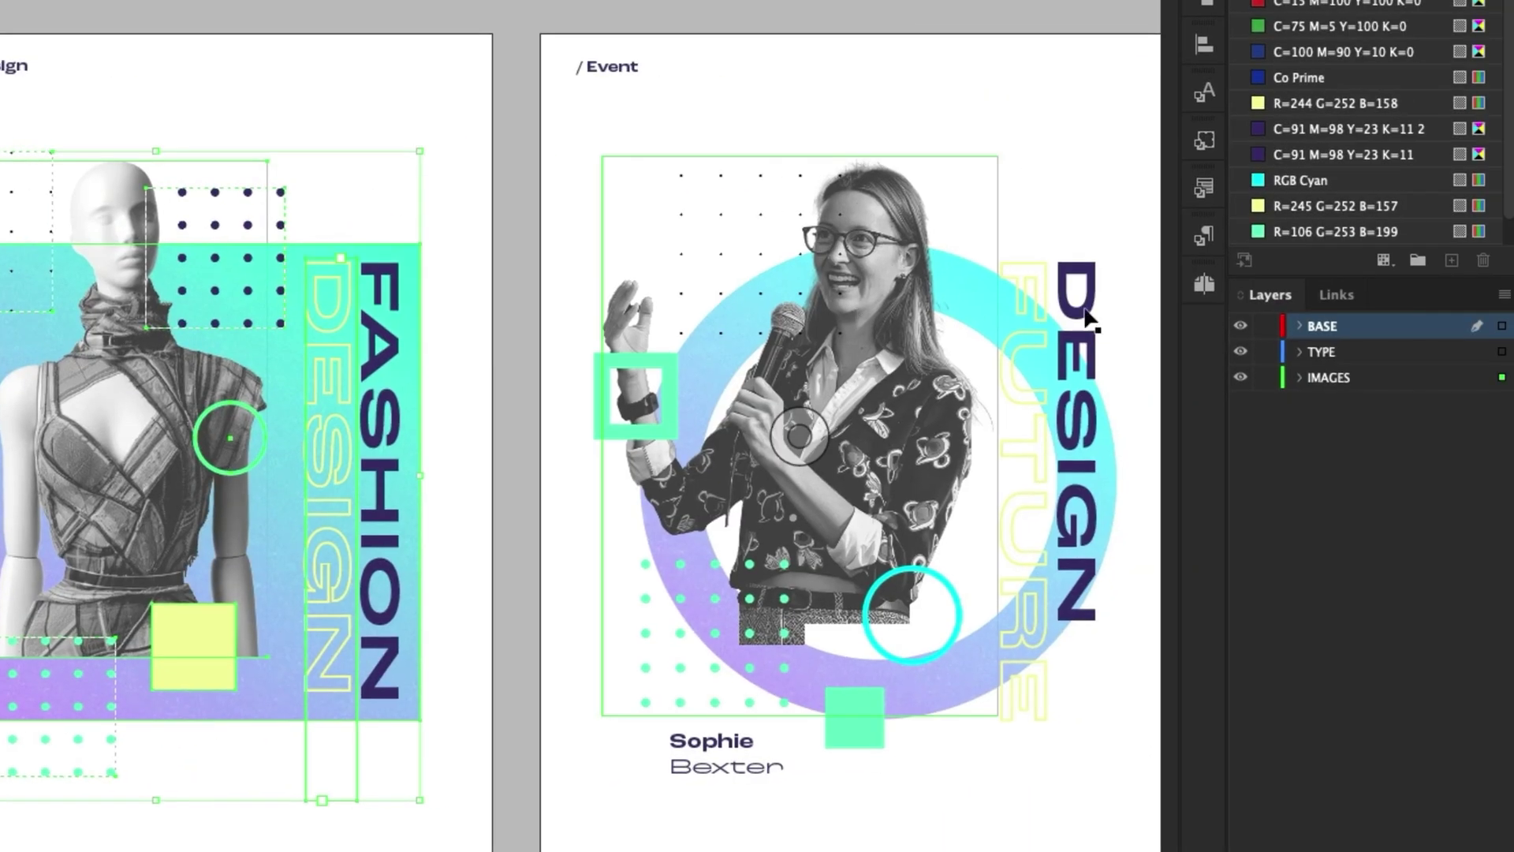
pyautogui.moveTo(1316, 363); pyautogui.dragTo(1317, 386)
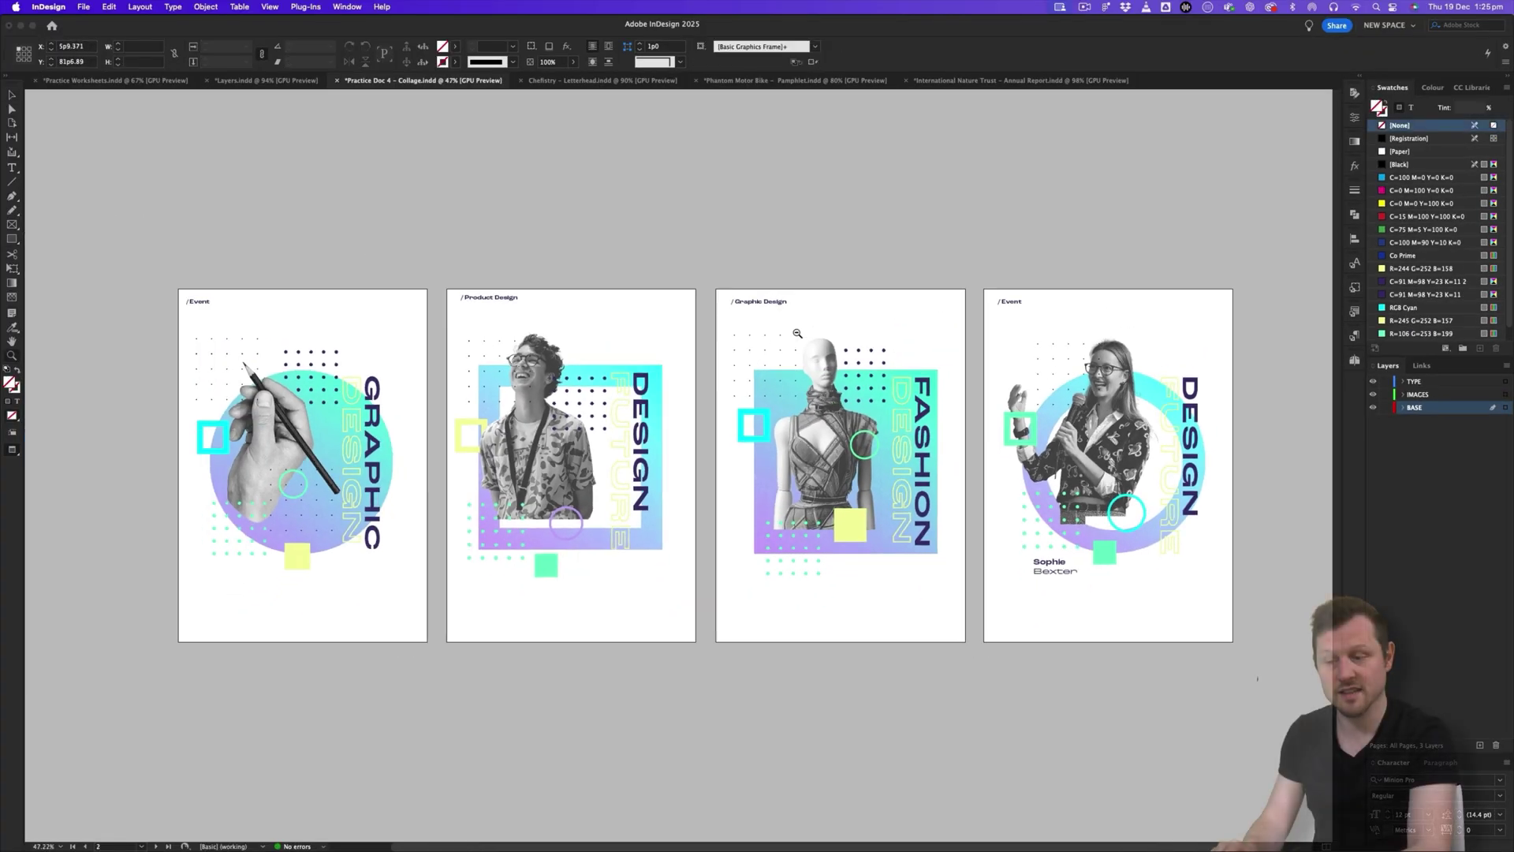
# - Select the hand, the outlined DESIGN text and other first-page elements to check their layer, and undo the accidental move of the hand
pyautogui.scroll(-2, 797, 333)
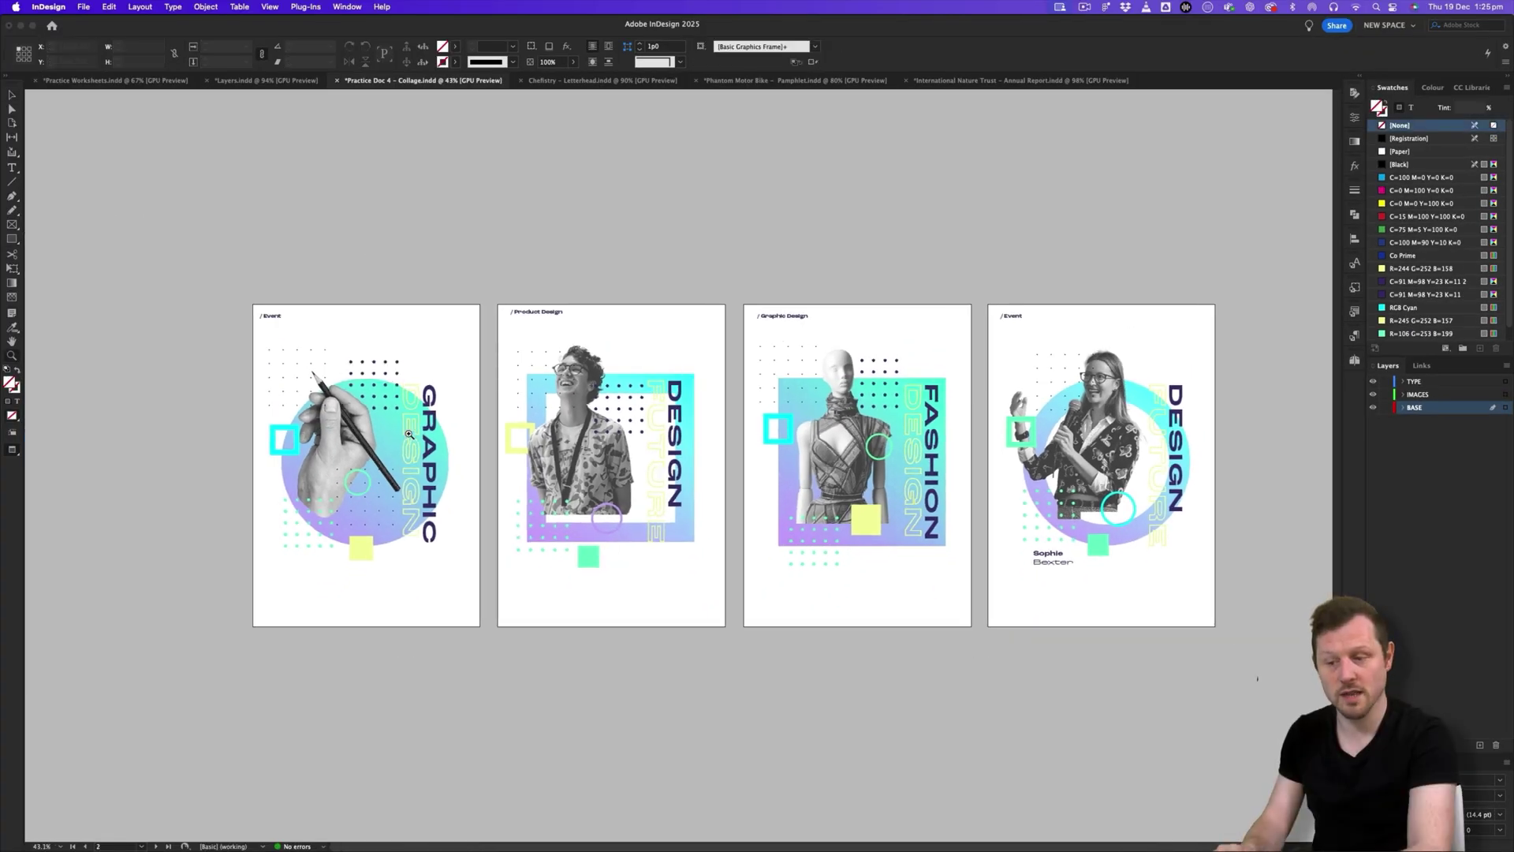
pyautogui.scroll(5, 408, 434)
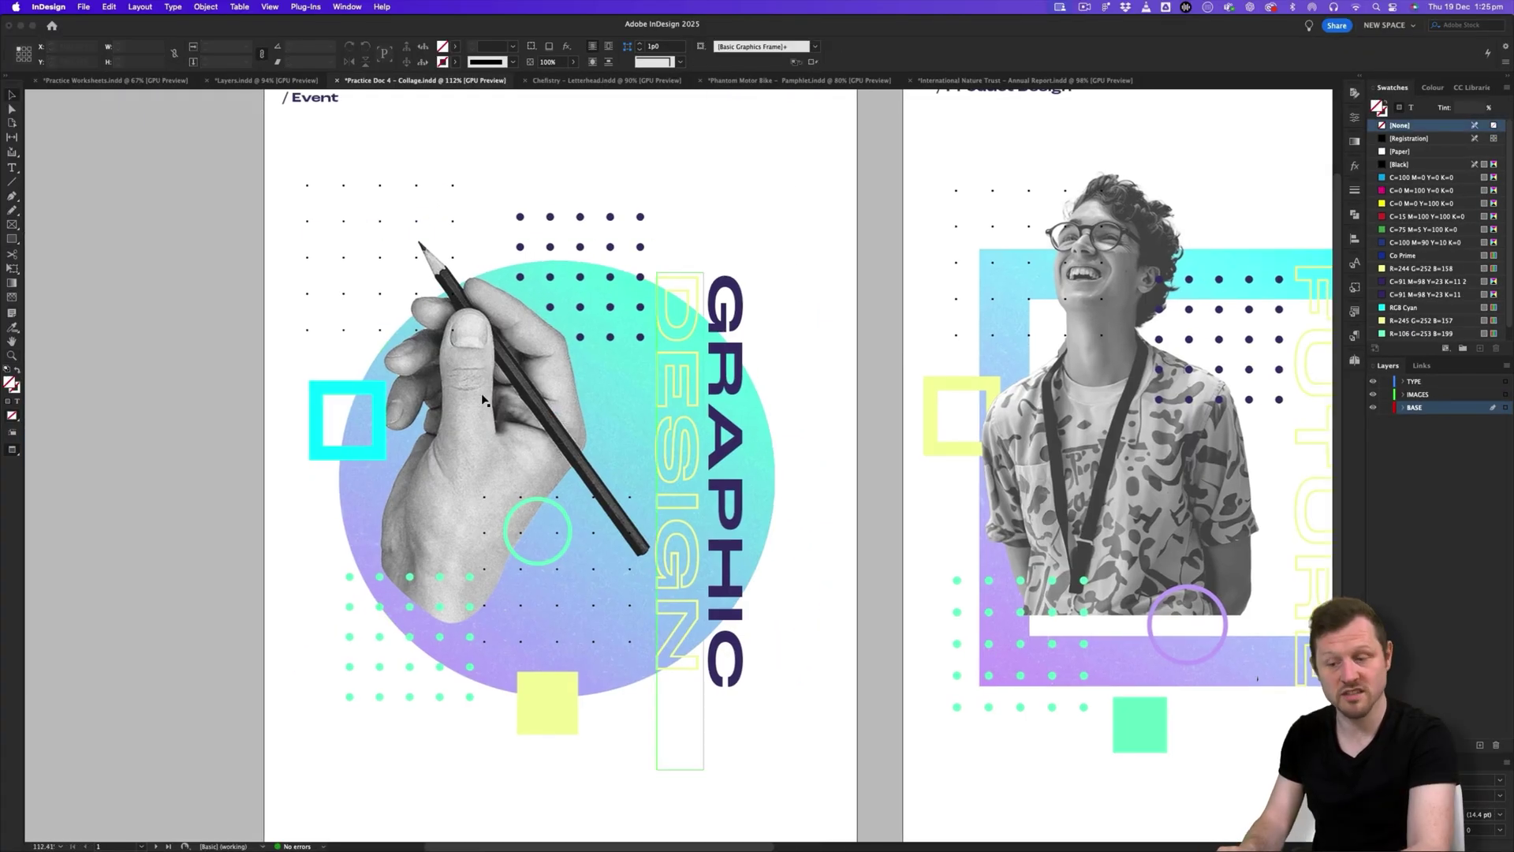
pyautogui.moveTo(536, 510); pyautogui.dragTo(642, 442)
pyautogui.click(638, 184)
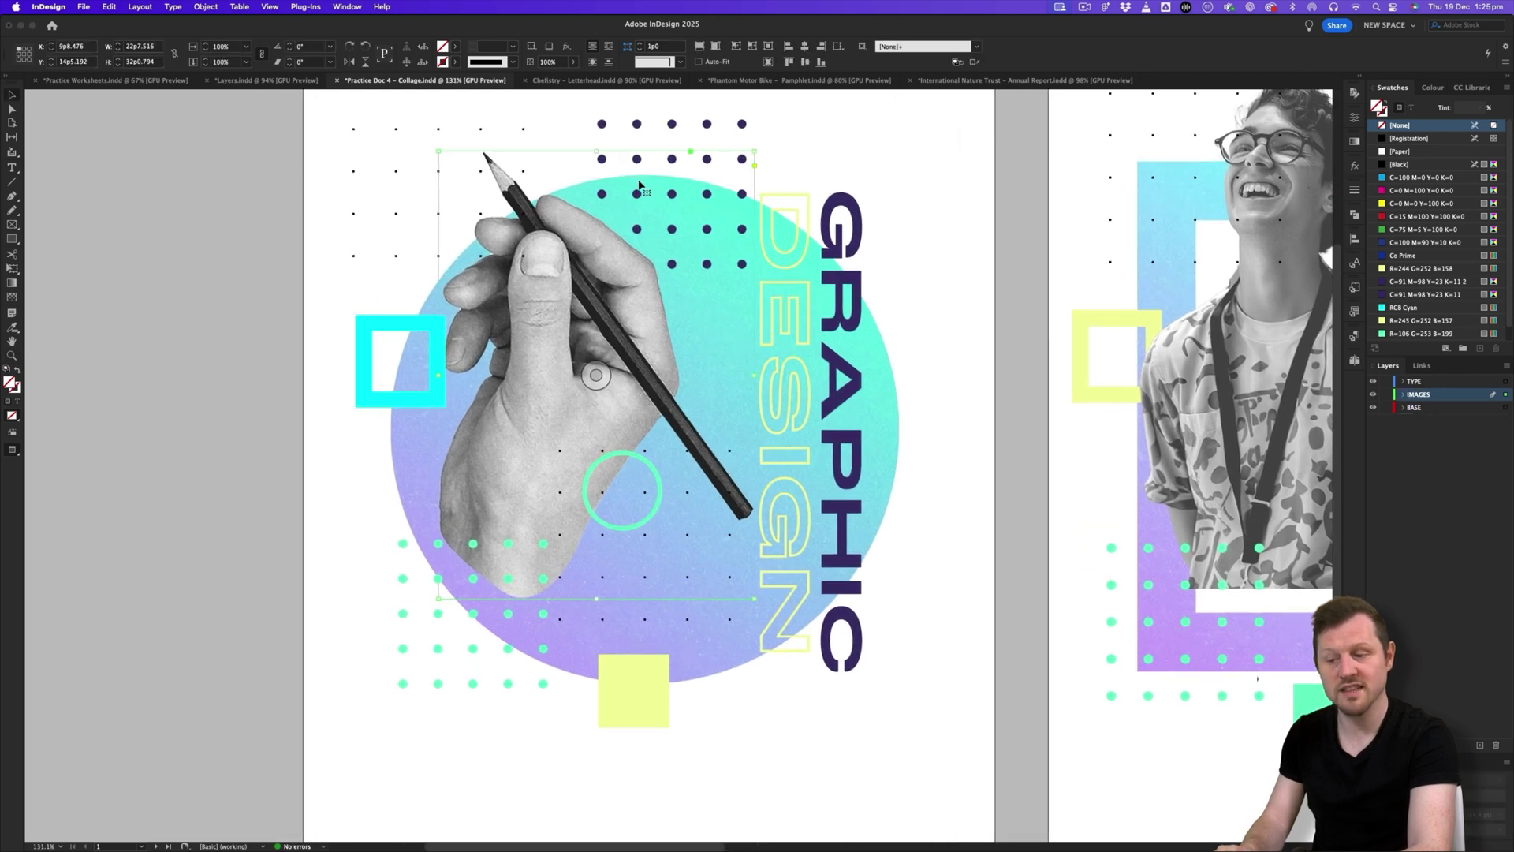
pyautogui.click(806, 404)
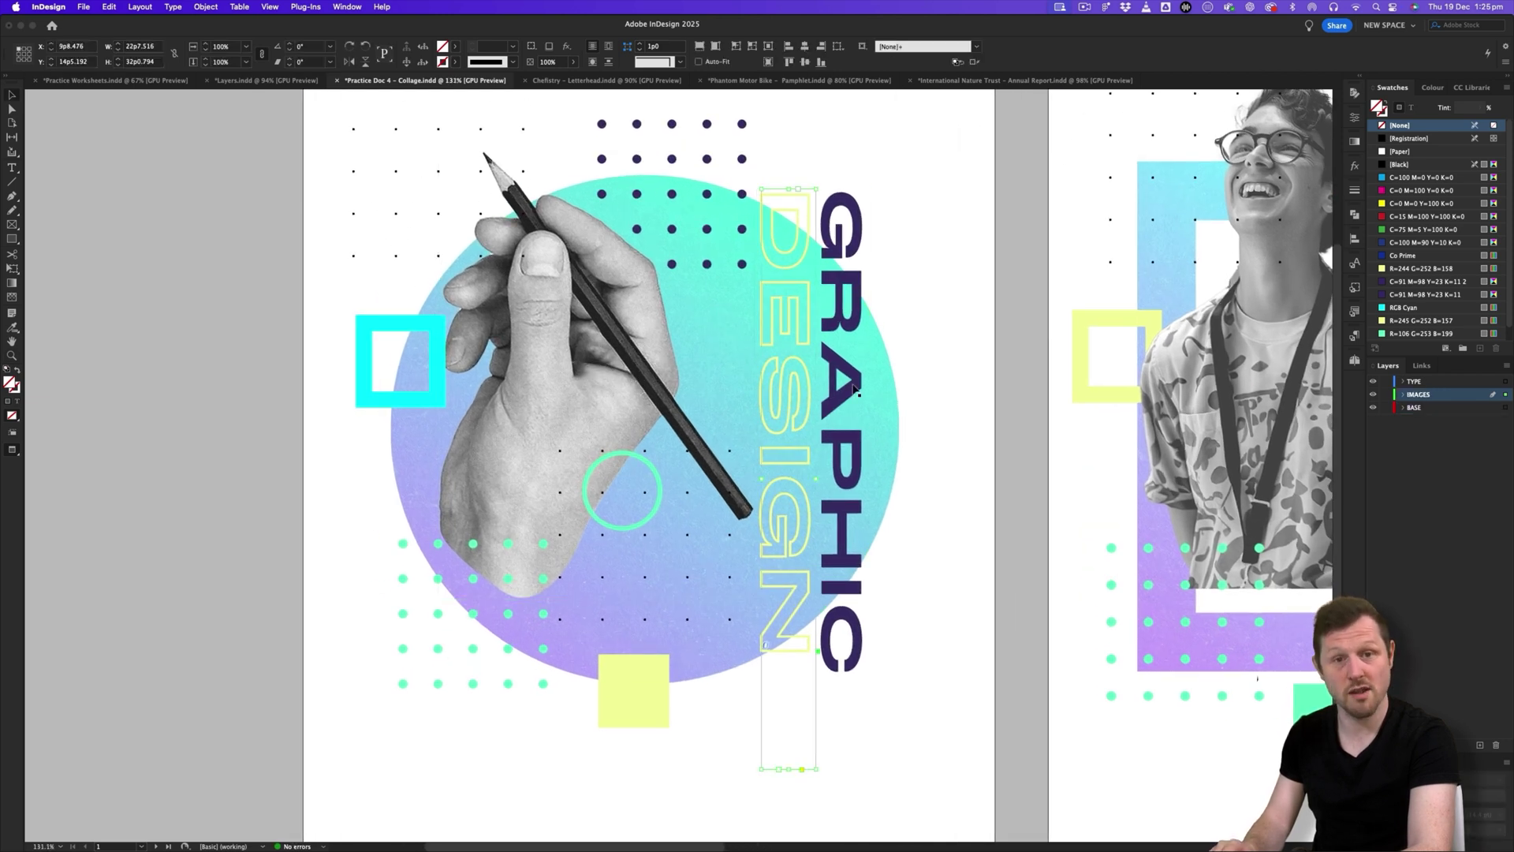
pyautogui.click(649, 581)
pyautogui.click(590, 345)
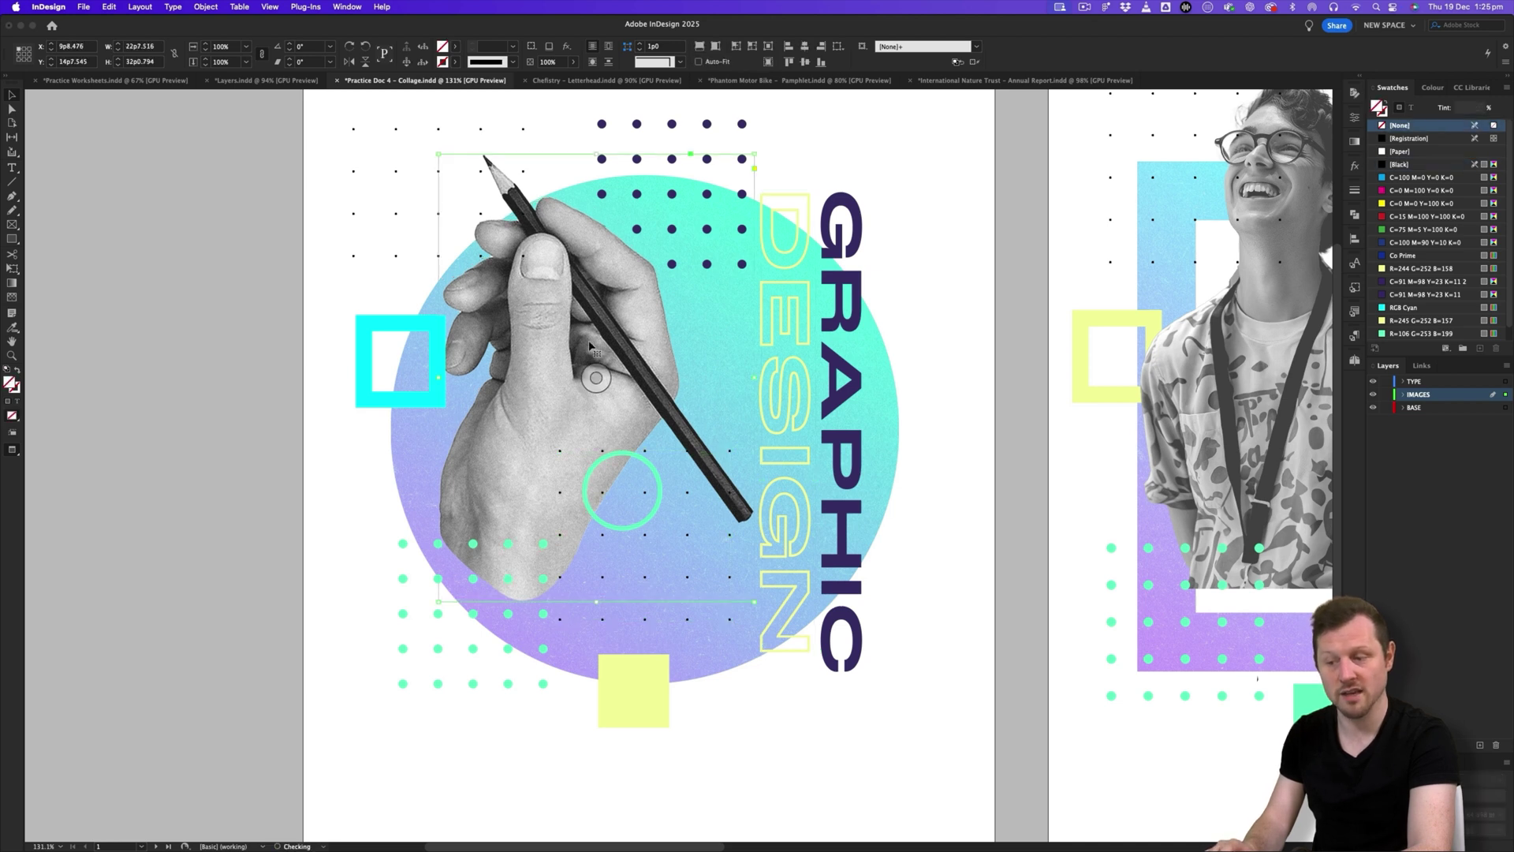
pyautogui.press('super+z')
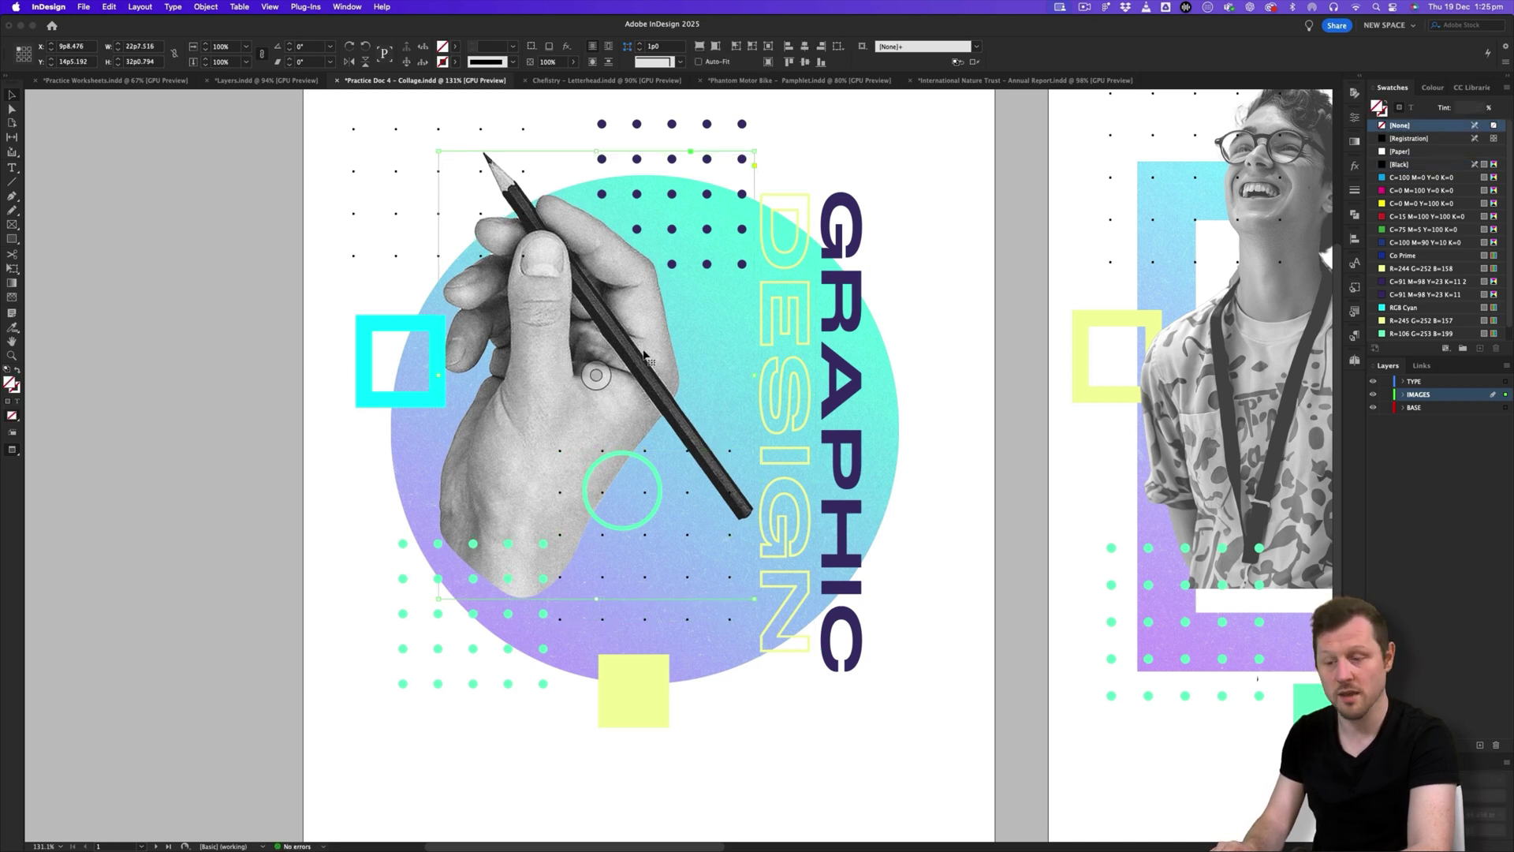
pyautogui.click(949, 246)
pyautogui.scroll(1, 953, 292)
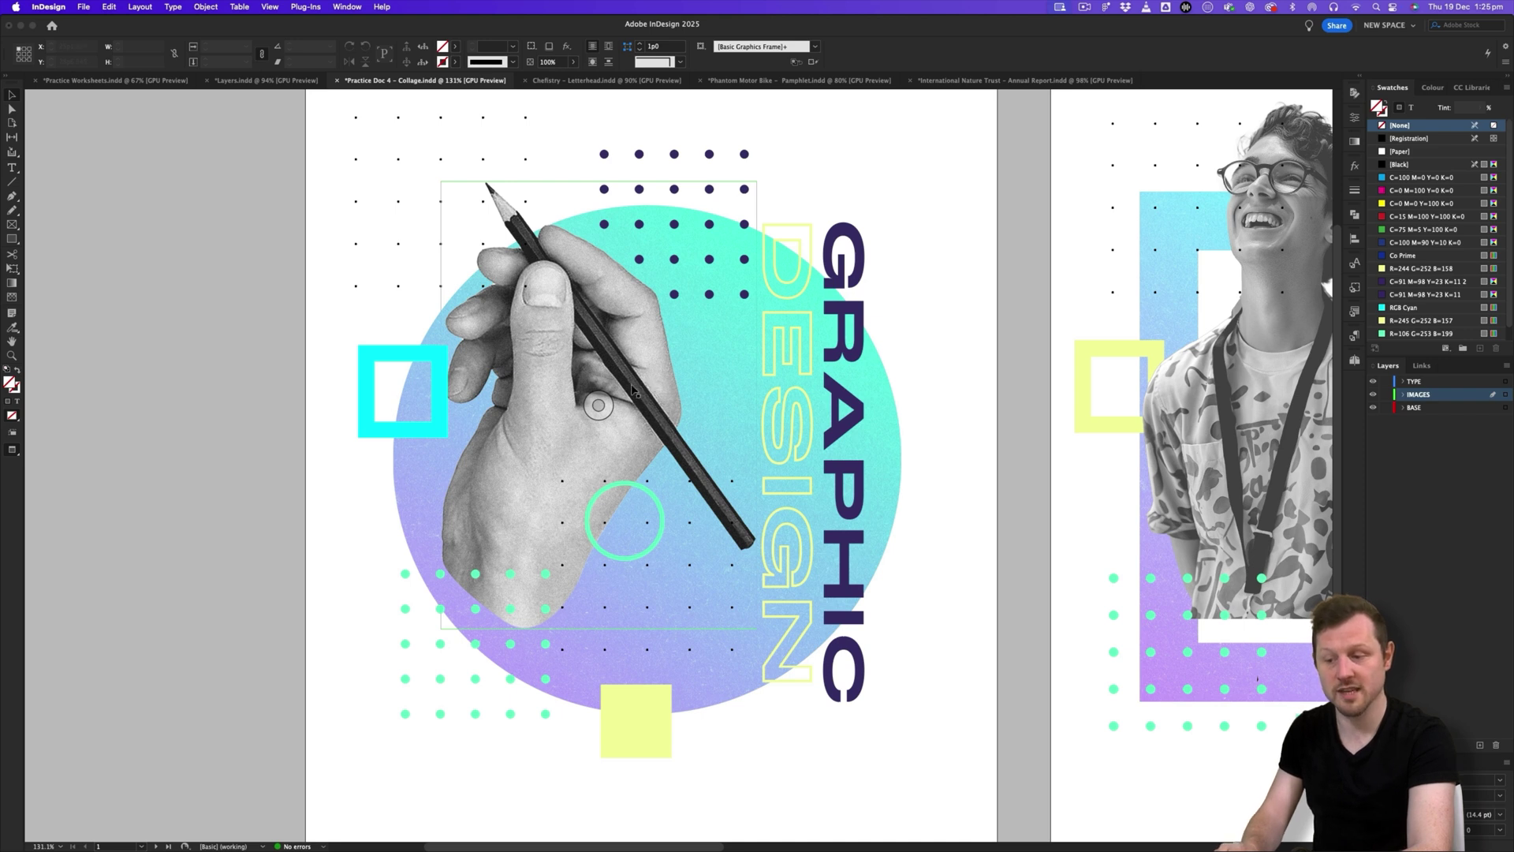
# - Cycle through the overlapping objects at the hand image until the gradient circle behind it is selected
pyautogui.click(666, 301)
pyautogui.keyDown('super'); pyautogui.click(640, 306); pyautogui.keyUp('super')
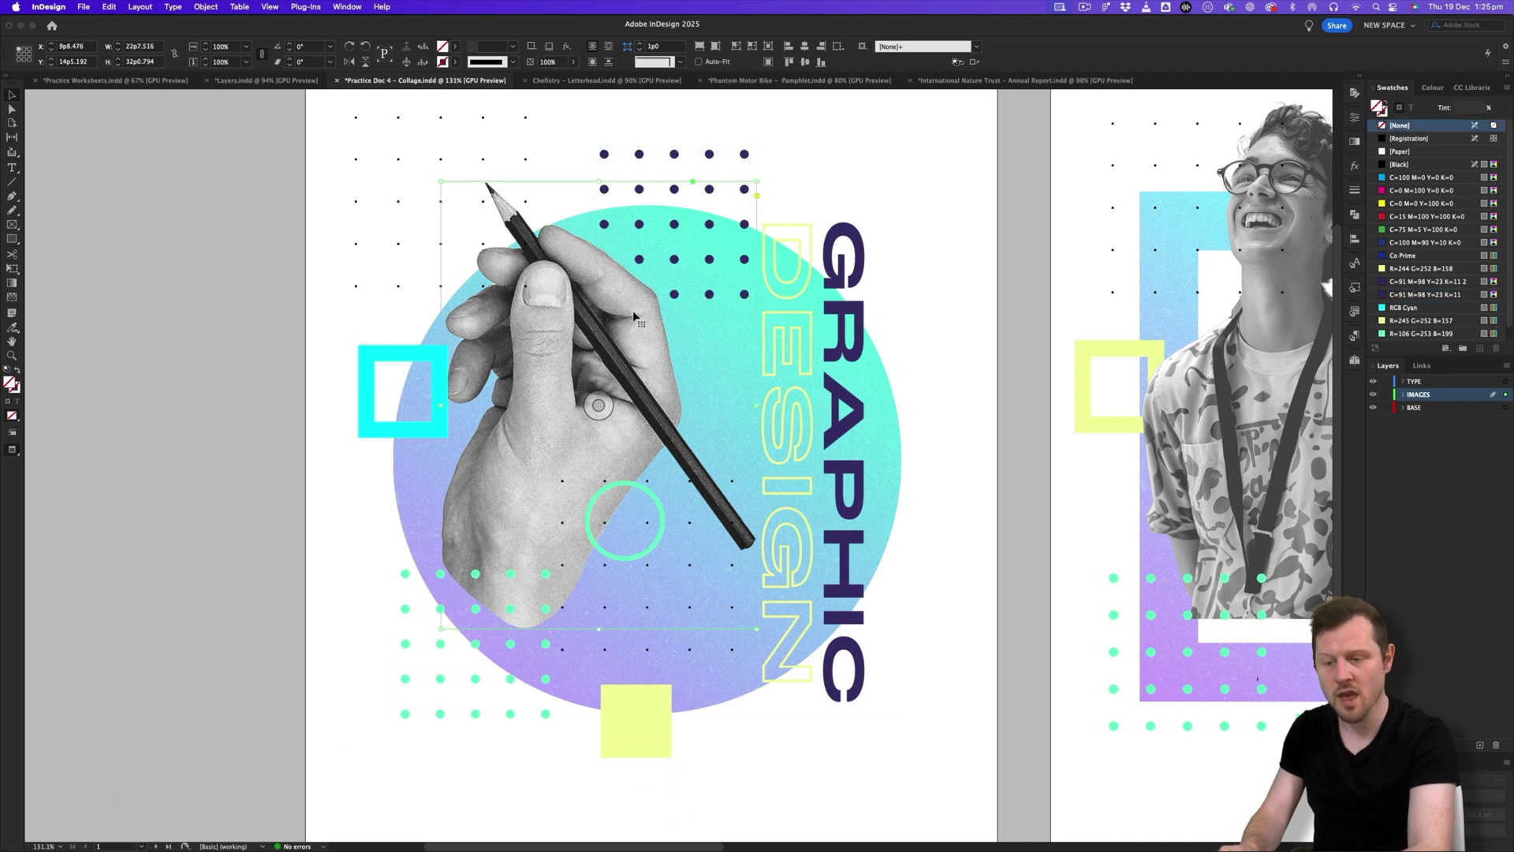
pyautogui.keyDown('super'); pyautogui.click(633, 312); pyautogui.keyUp('super')
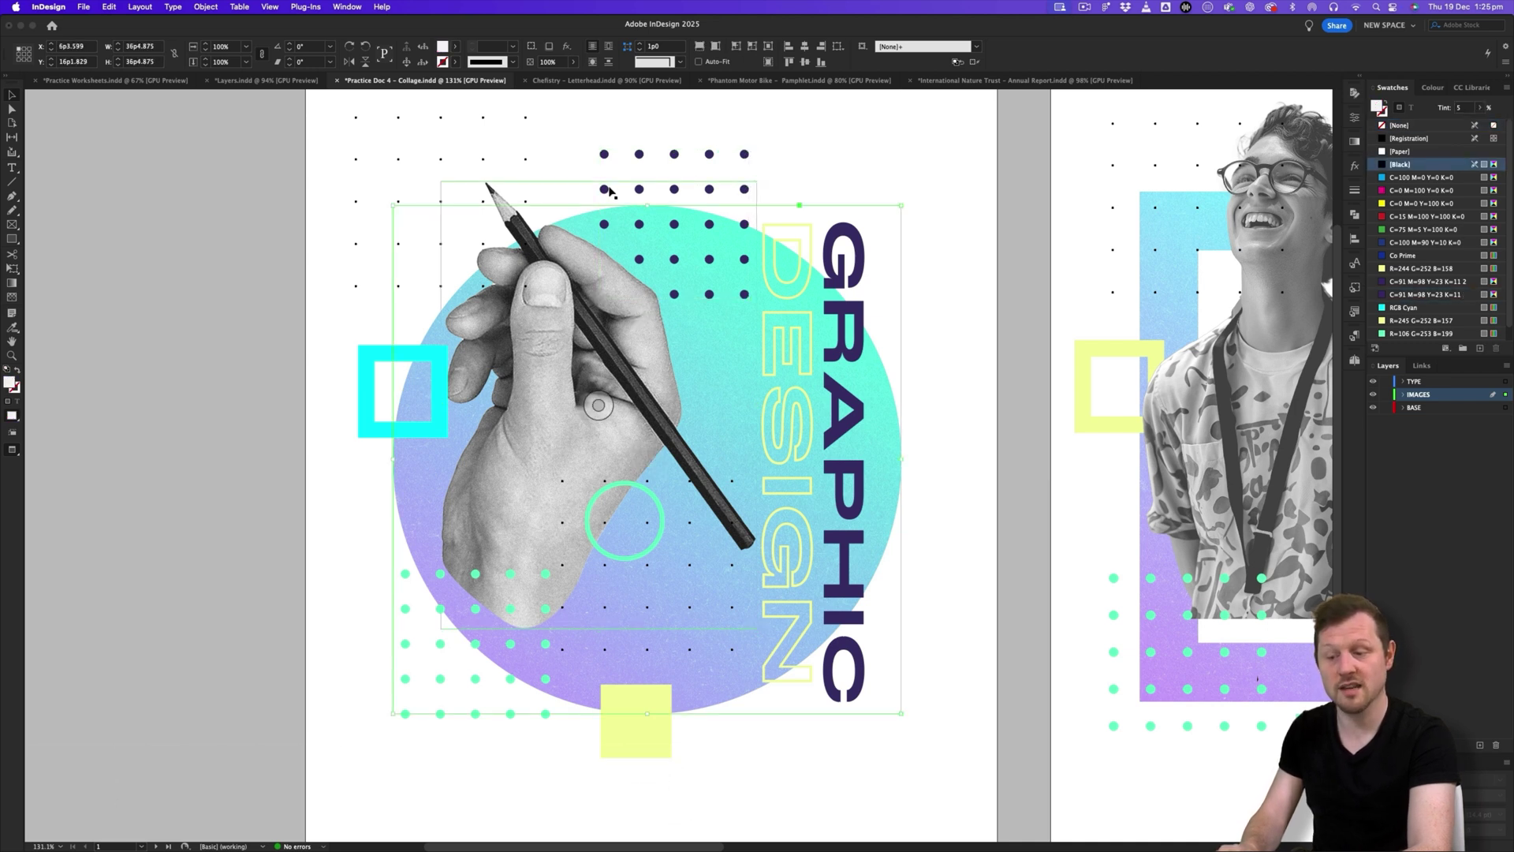
pyautogui.click(601, 280)
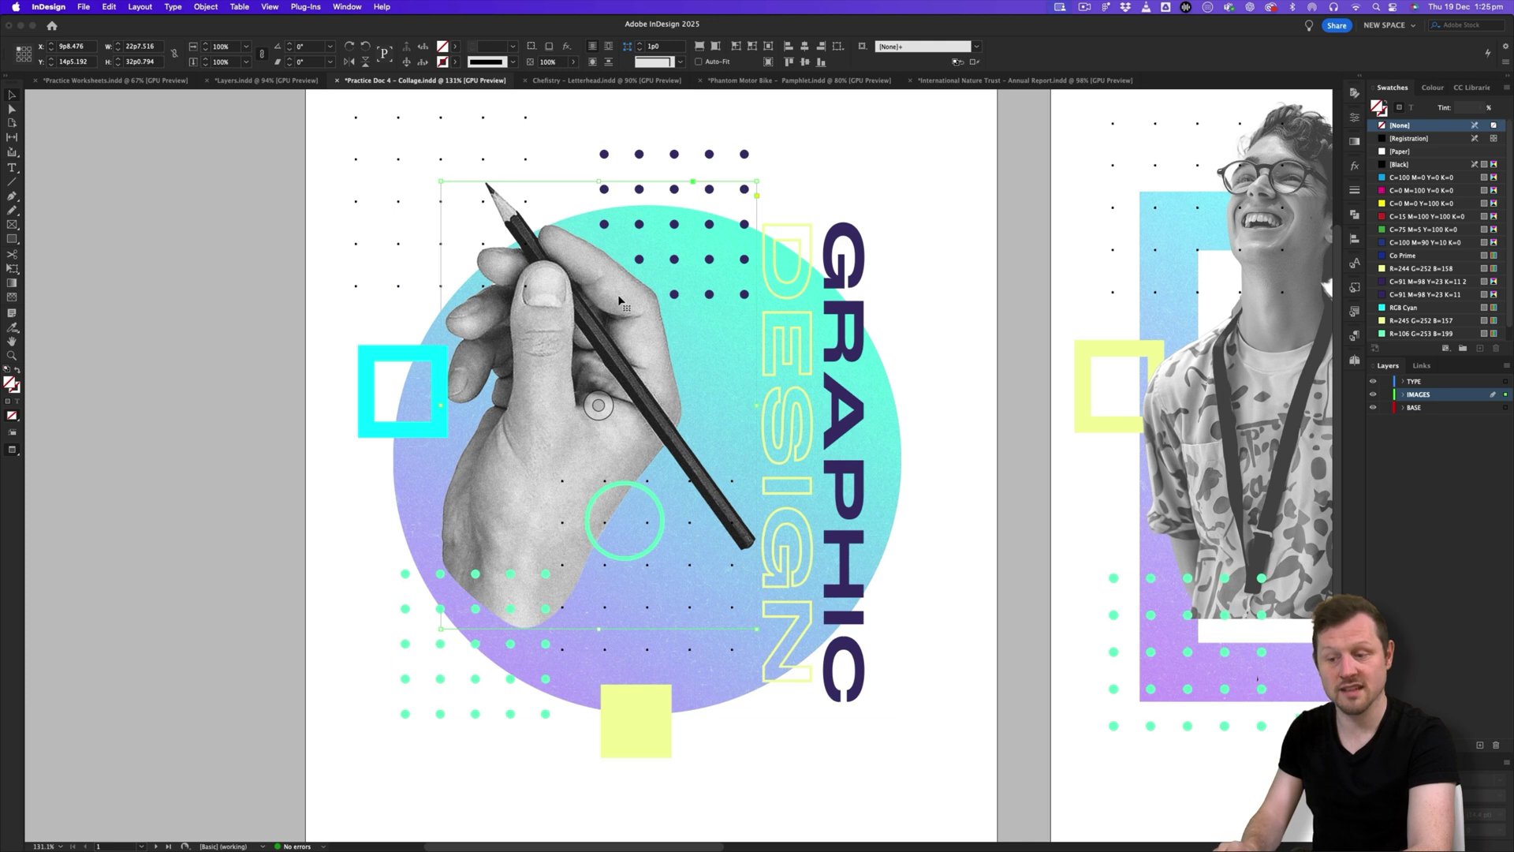
pyautogui.keyDown('super'); pyautogui.click(618, 295); pyautogui.keyUp('super')
pyautogui.keyDown('super'); pyautogui.click(617, 295); pyautogui.keyUp('super')
pyautogui.keyDown('super'); pyautogui.click(617, 295); pyautogui.keyUp('super')
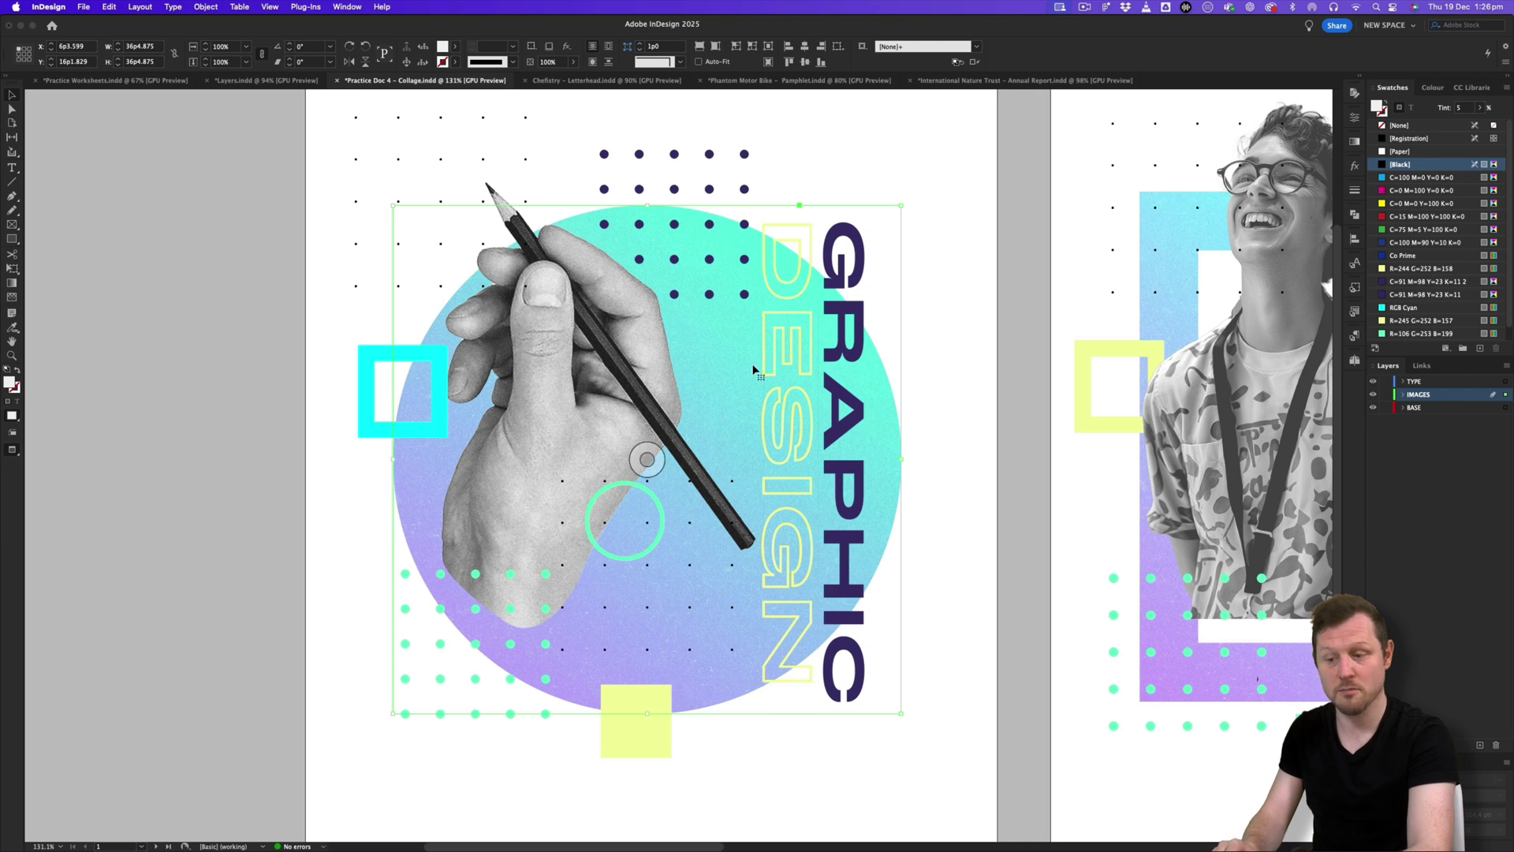
# - Cut the gradient circle, paste it in place on the BASE layer, and toggle that layer's visibility to check it
pyautogui.press('super+x')
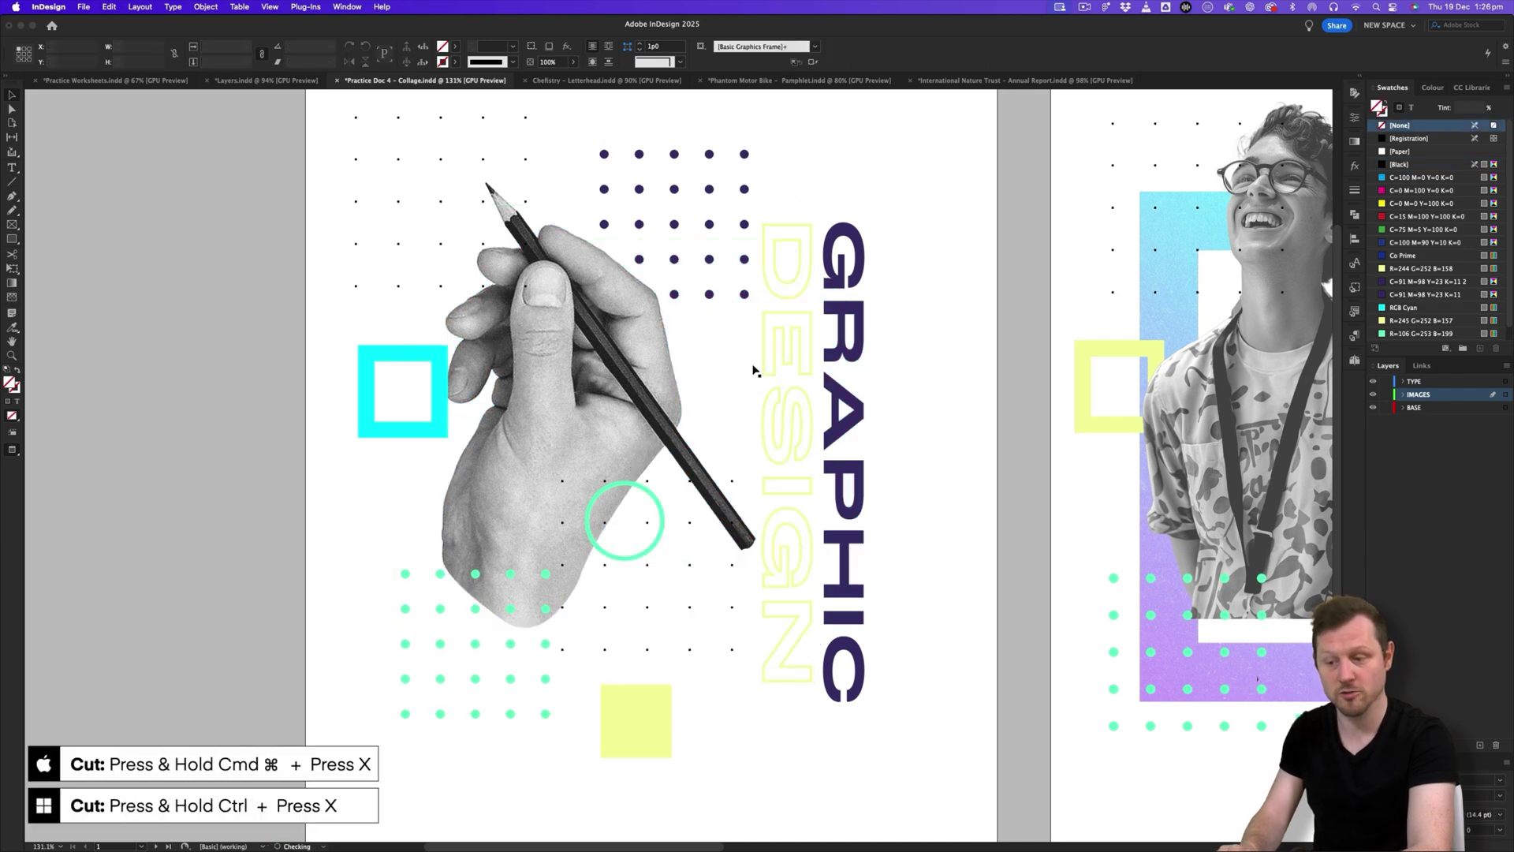
pyautogui.click(1425, 410)
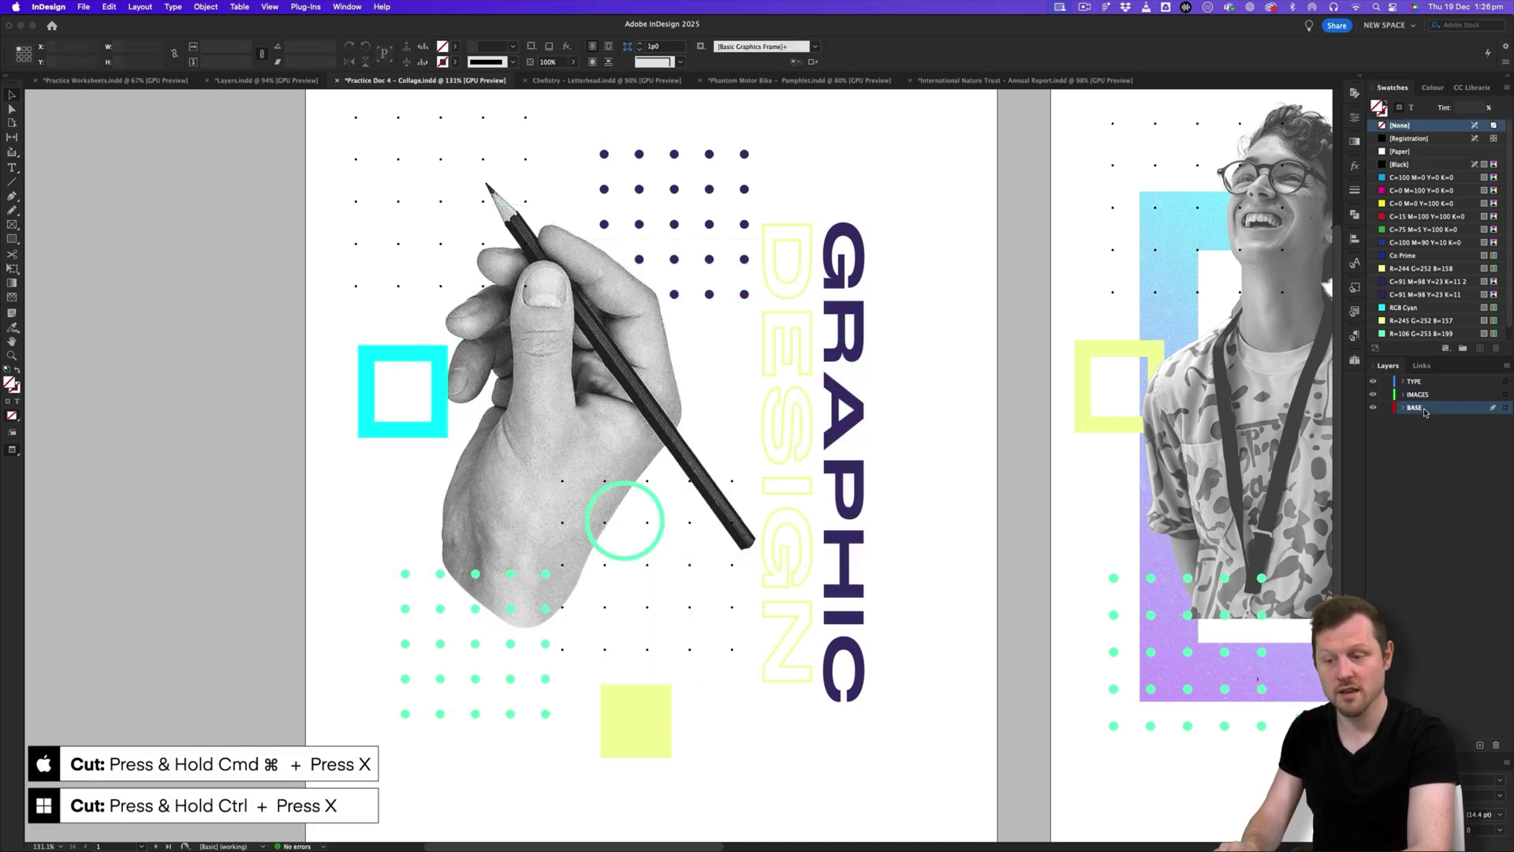
pyautogui.click(110, 7)
pyautogui.click(130, 124)
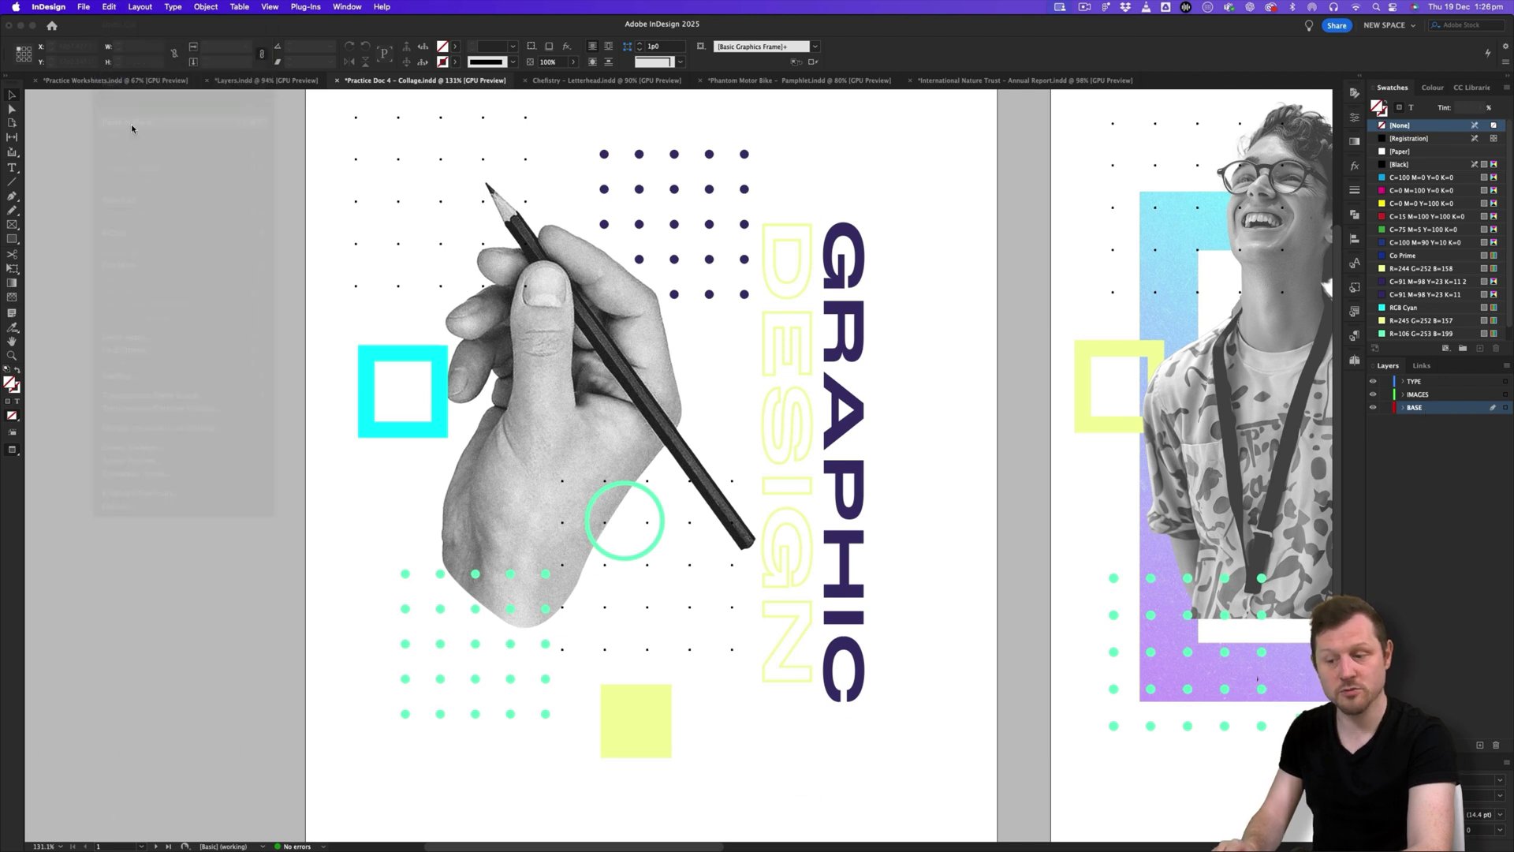
pyautogui.click(1373, 407)
pyautogui.click(1373, 406)
pyautogui.click(1372, 407)
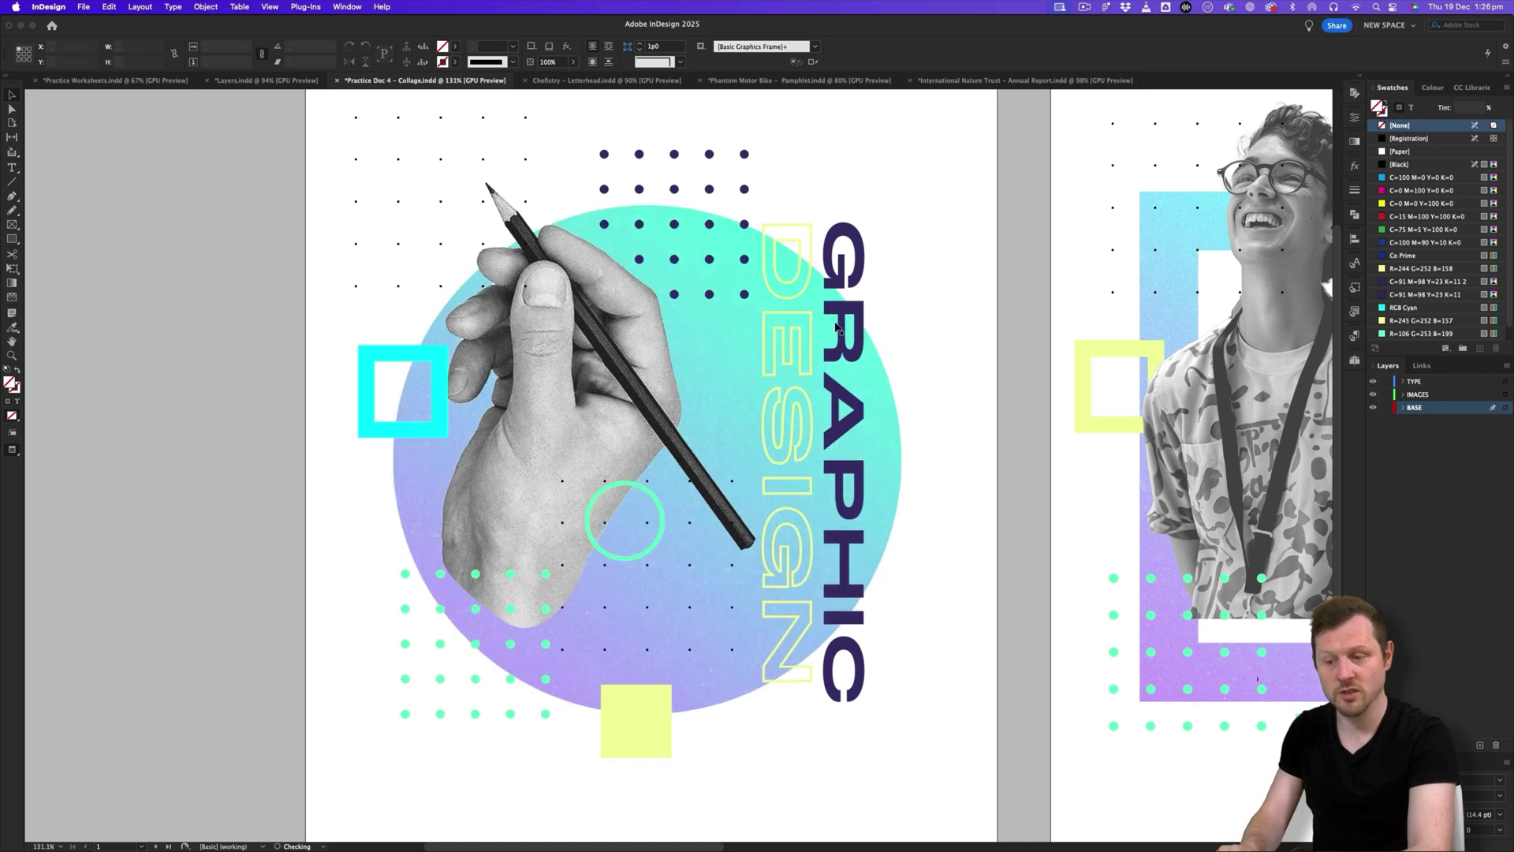
# - Cut the gradient square frame behind the man on the Product Design page and paste it in place on the BASE layer
pyautogui.scroll(-5, 716, 448)
pyautogui.scroll(5, 716, 448)
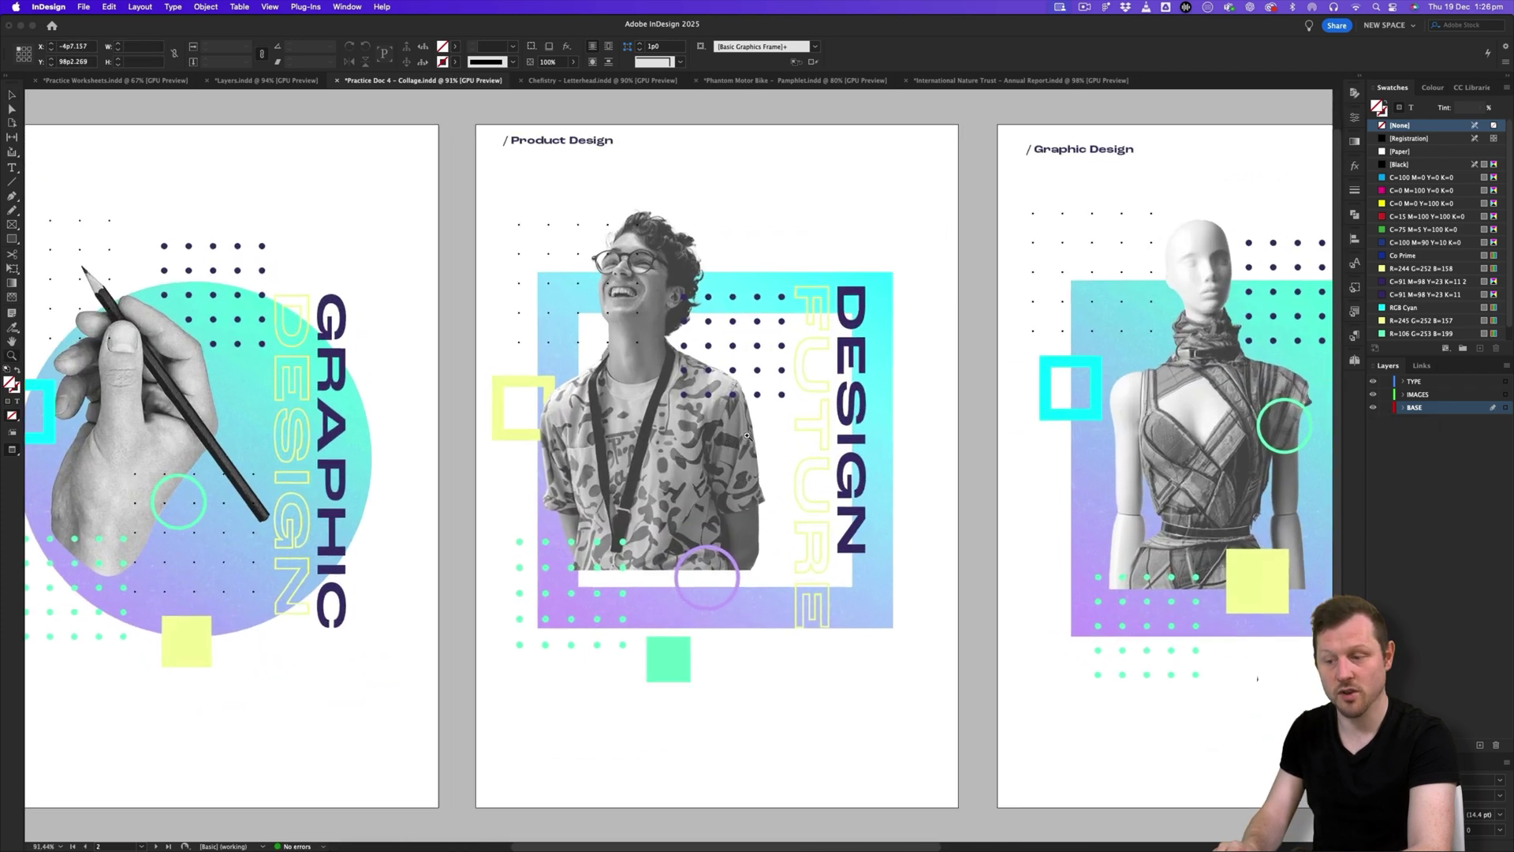
pyautogui.scroll(-1, 940, 609)
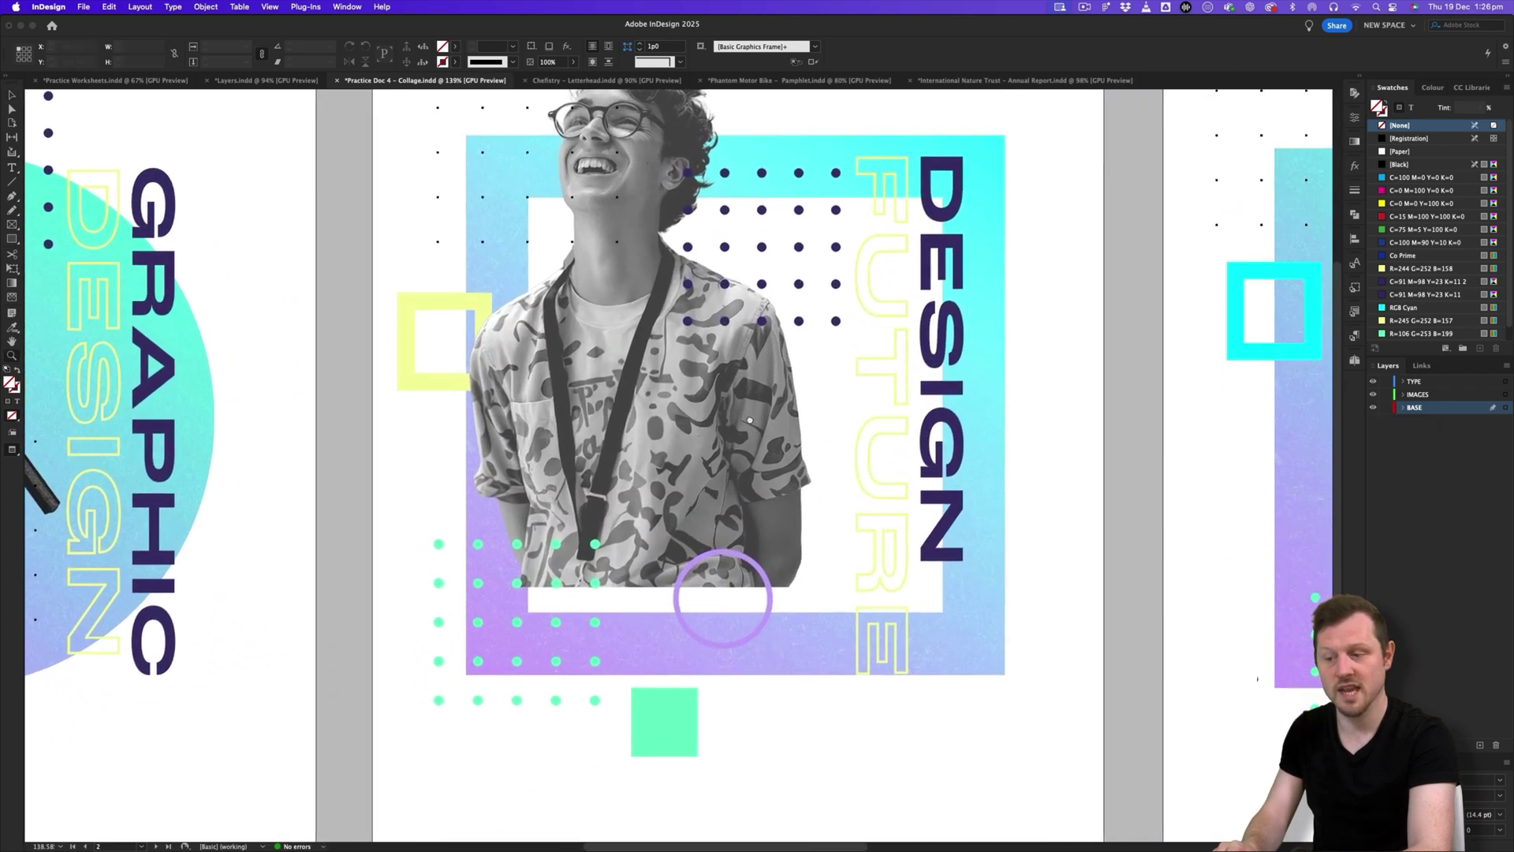
pyautogui.click(779, 569)
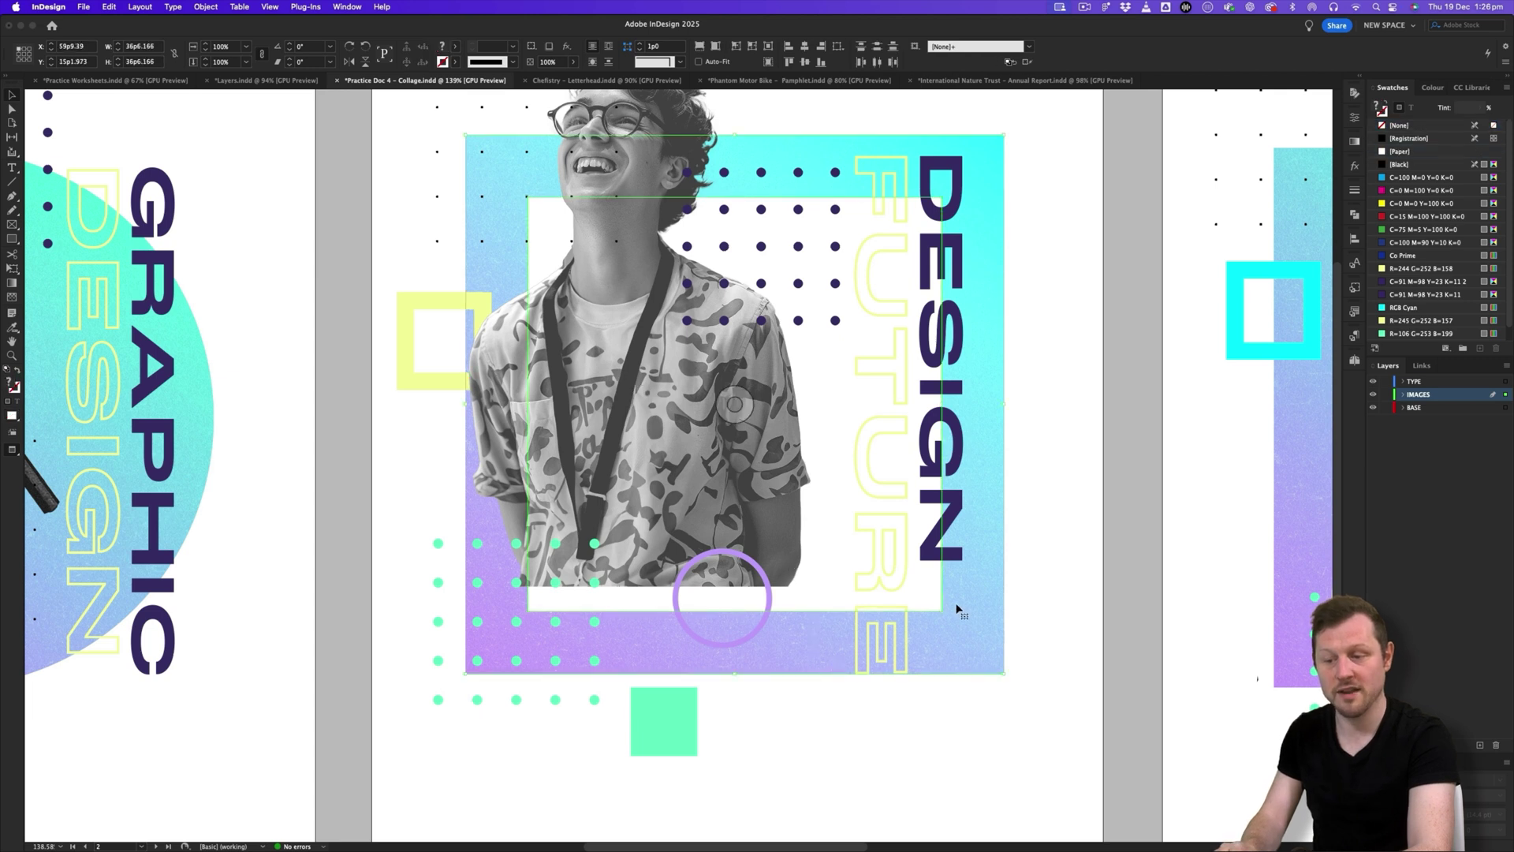
pyautogui.press('super+x')
pyautogui.click(1416, 407)
pyautogui.press('alt+shift+super+v')
# - Cut the gradient square behind the mannequin on the Graphic Design page and paste it in place on the BASE layer
pyautogui.moveTo(1047, 358); pyautogui.dragTo(464, 345)
pyautogui.click(1014, 669)
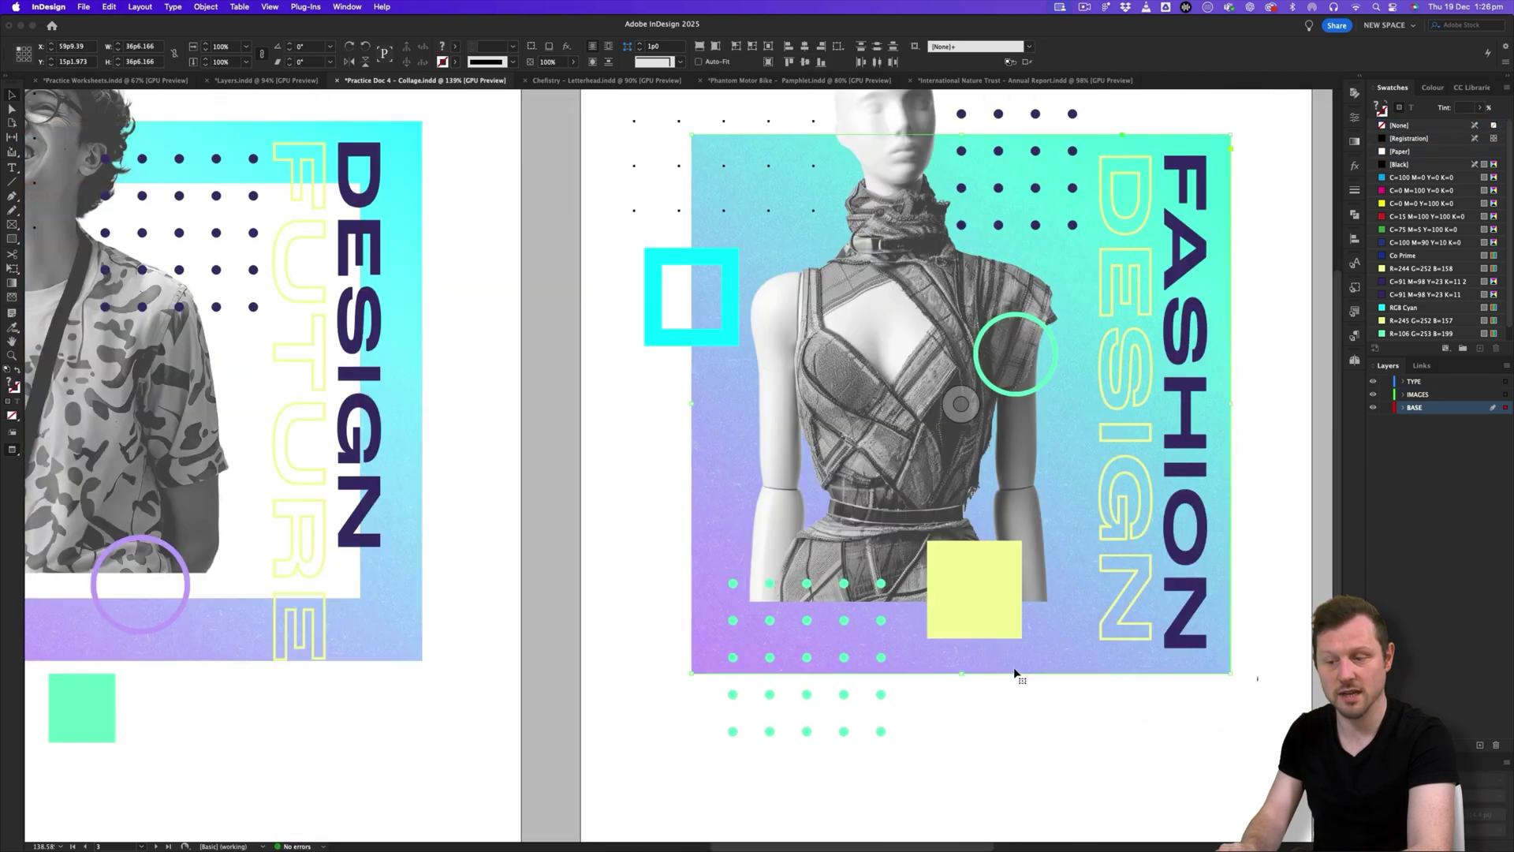
pyautogui.press('super+x')
pyautogui.click(1415, 408)
pyautogui.press('alt+shift+super+v')
pyautogui.hscroll(10, 1079, 567)
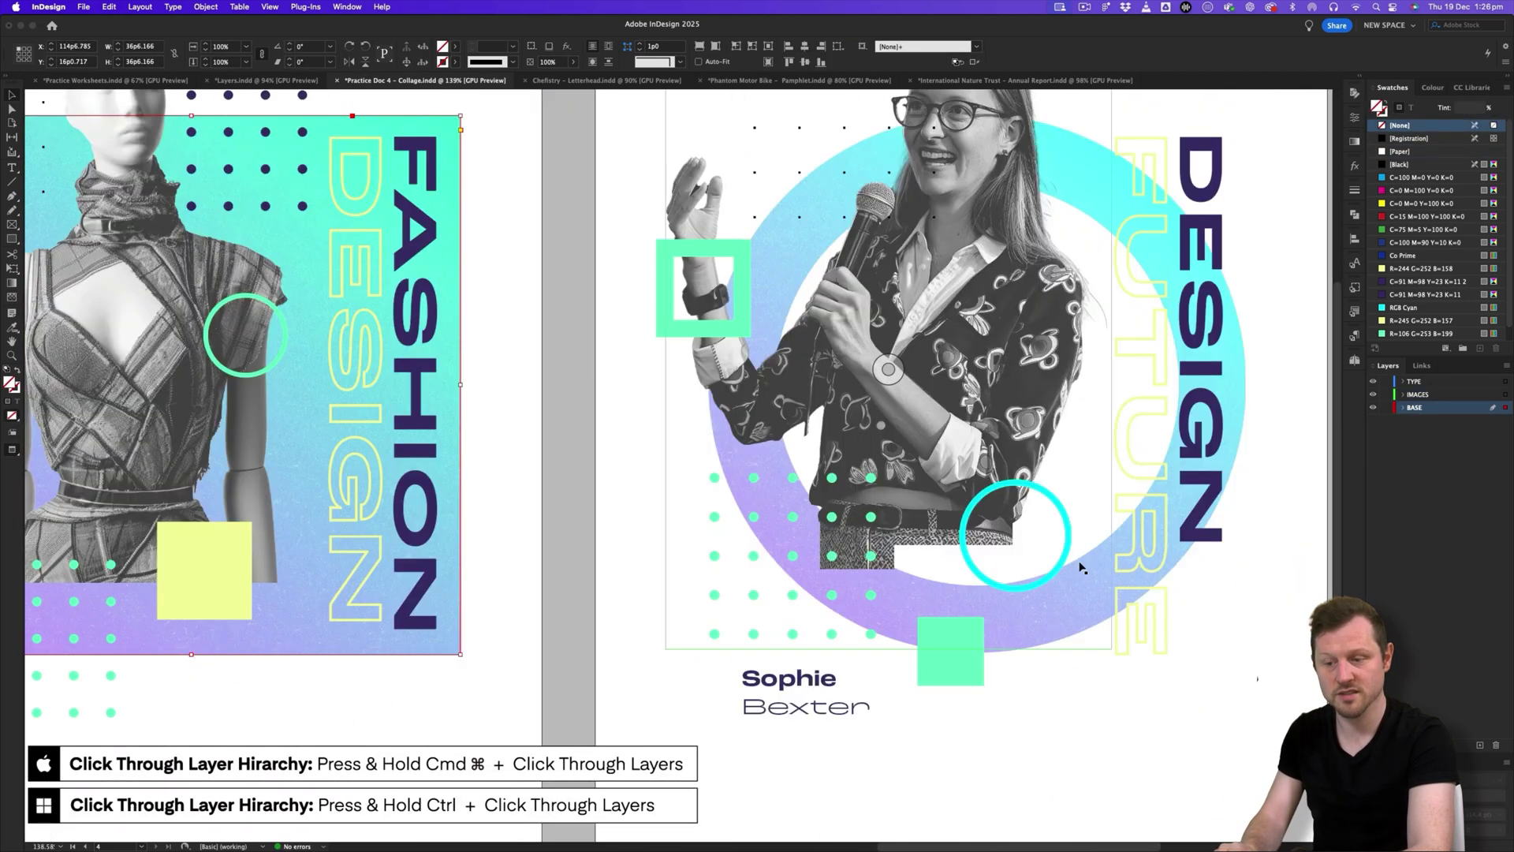
# - Cut the gradient ring behind the woman on the last Event page and paste it in place on the BASE layer
pyautogui.click(1001, 654)
pyautogui.click(1418, 407)
pyautogui.press('alt+shift+super+v')
pyautogui.press('z')
pyautogui.moveTo(970, 552); pyautogui.dragTo(585, 415)
pyautogui.press('shift+super+a')
pyautogui.hscroll(-3, 689, 381)
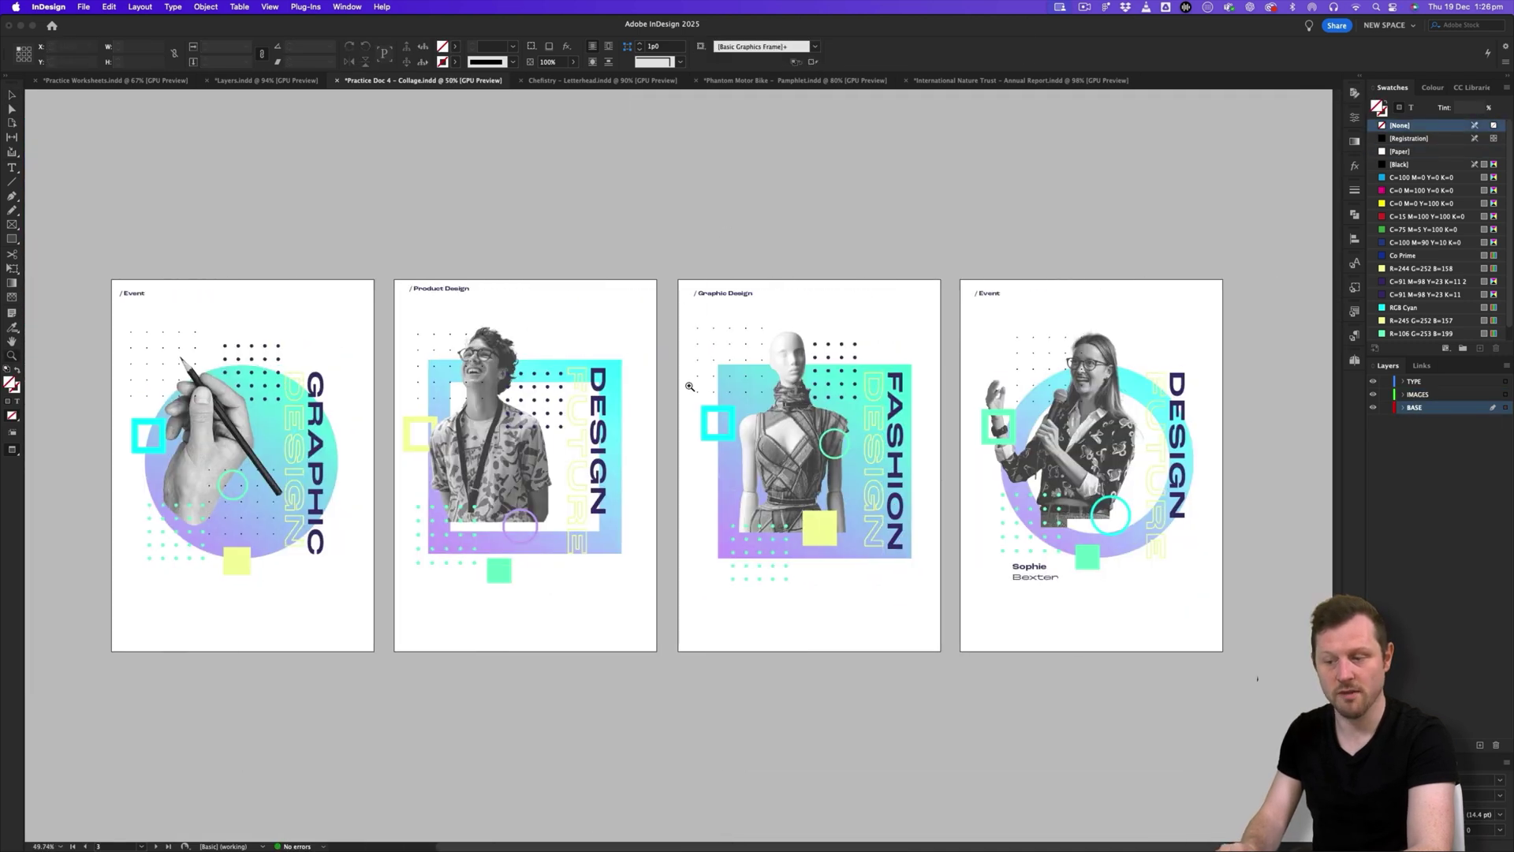
# - Toggle the BASE layer's visibility to check the gradient shapes across all four pages
pyautogui.moveTo(689, 382); pyautogui.dragTo(714, 382)
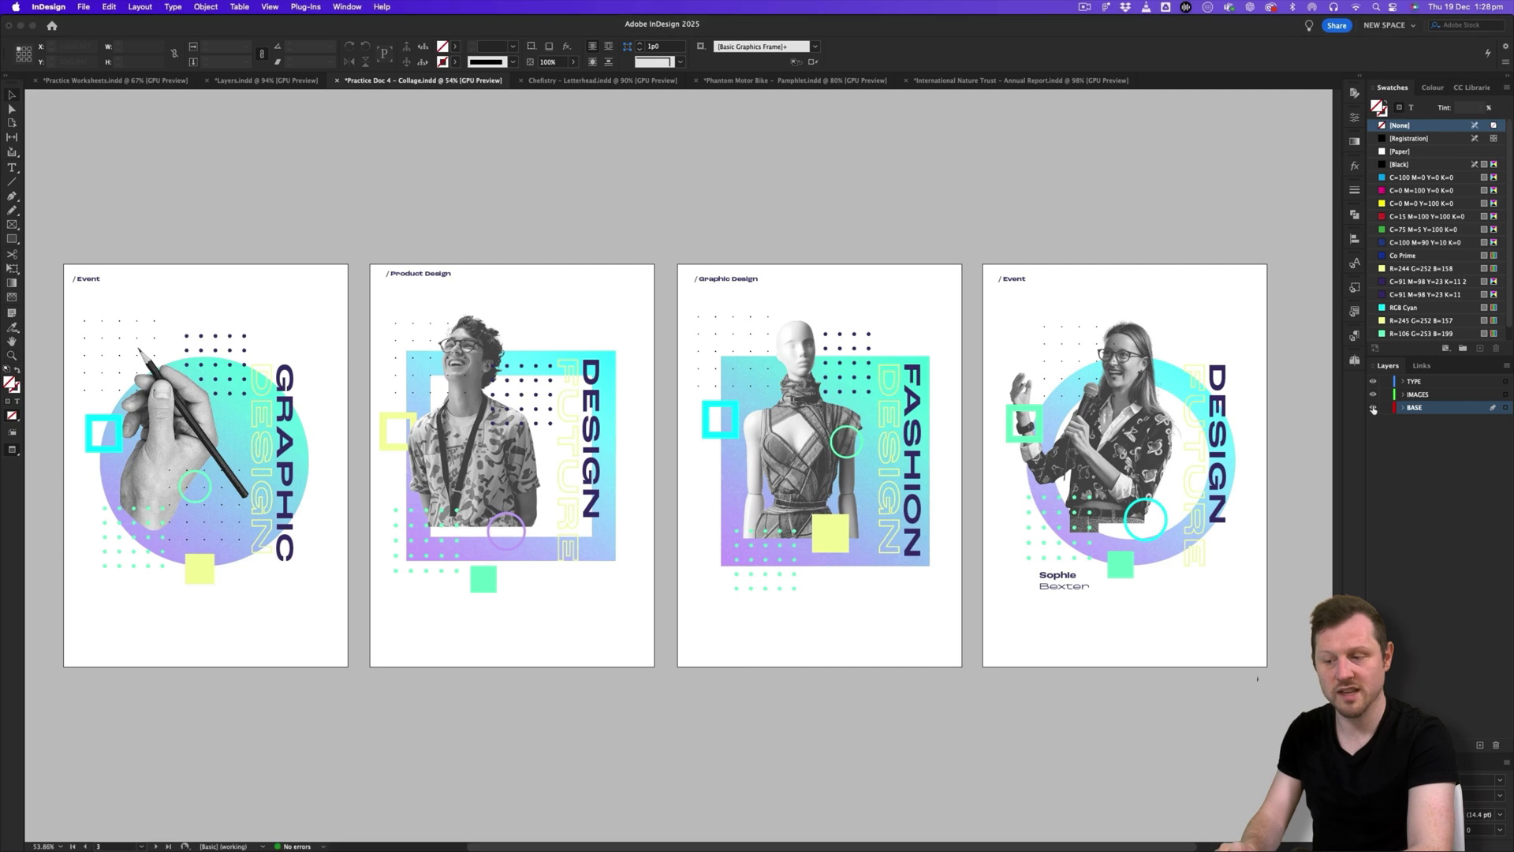
pyautogui.click(1373, 407)
pyautogui.click(1373, 408)
pyautogui.click(1373, 407)
pyautogui.click(1372, 408)
pyautogui.click(1373, 408)
pyautogui.click(1373, 407)
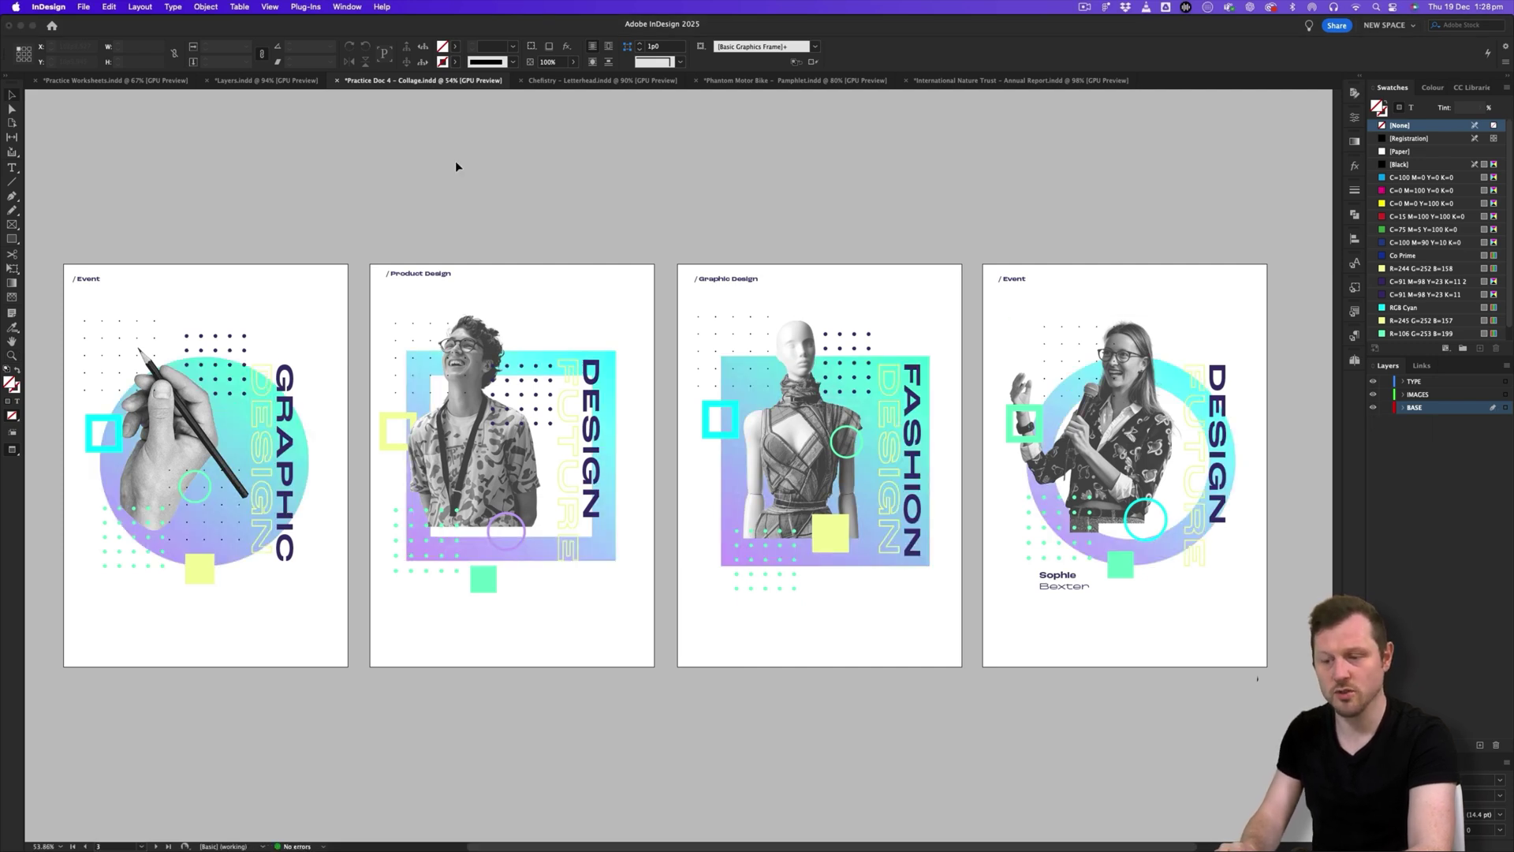
# - Cut the filled and outlined vertical headings from all four pages together and paste them in place on the TYPE layer
pyautogui.scroll(5, 269, 392)
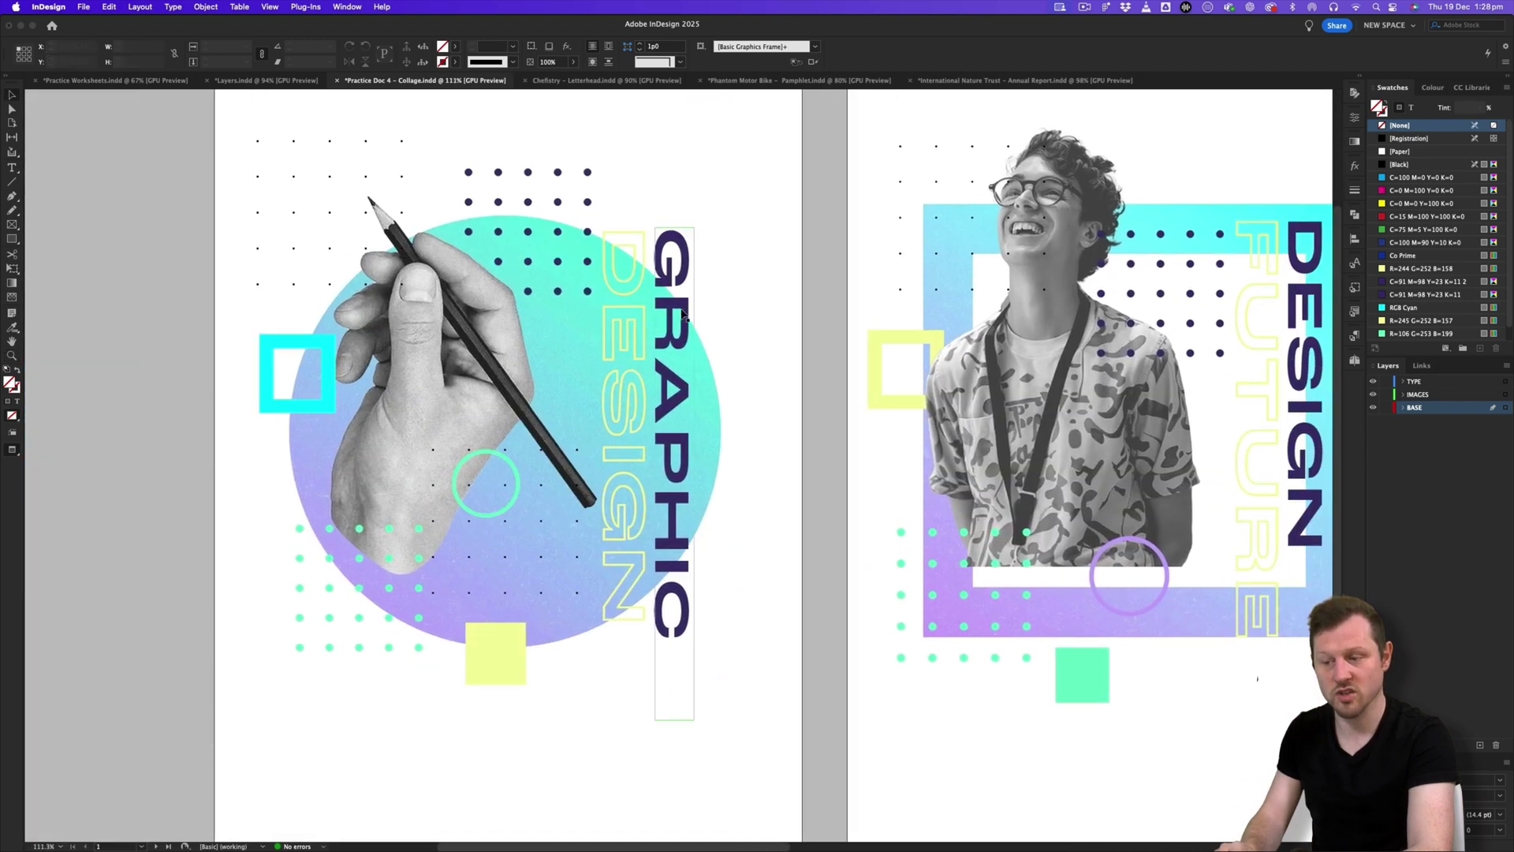
pyautogui.click(683, 315)
pyautogui.keyDown('shift'); pyautogui.click(648, 323); pyautogui.keyUp('shift')
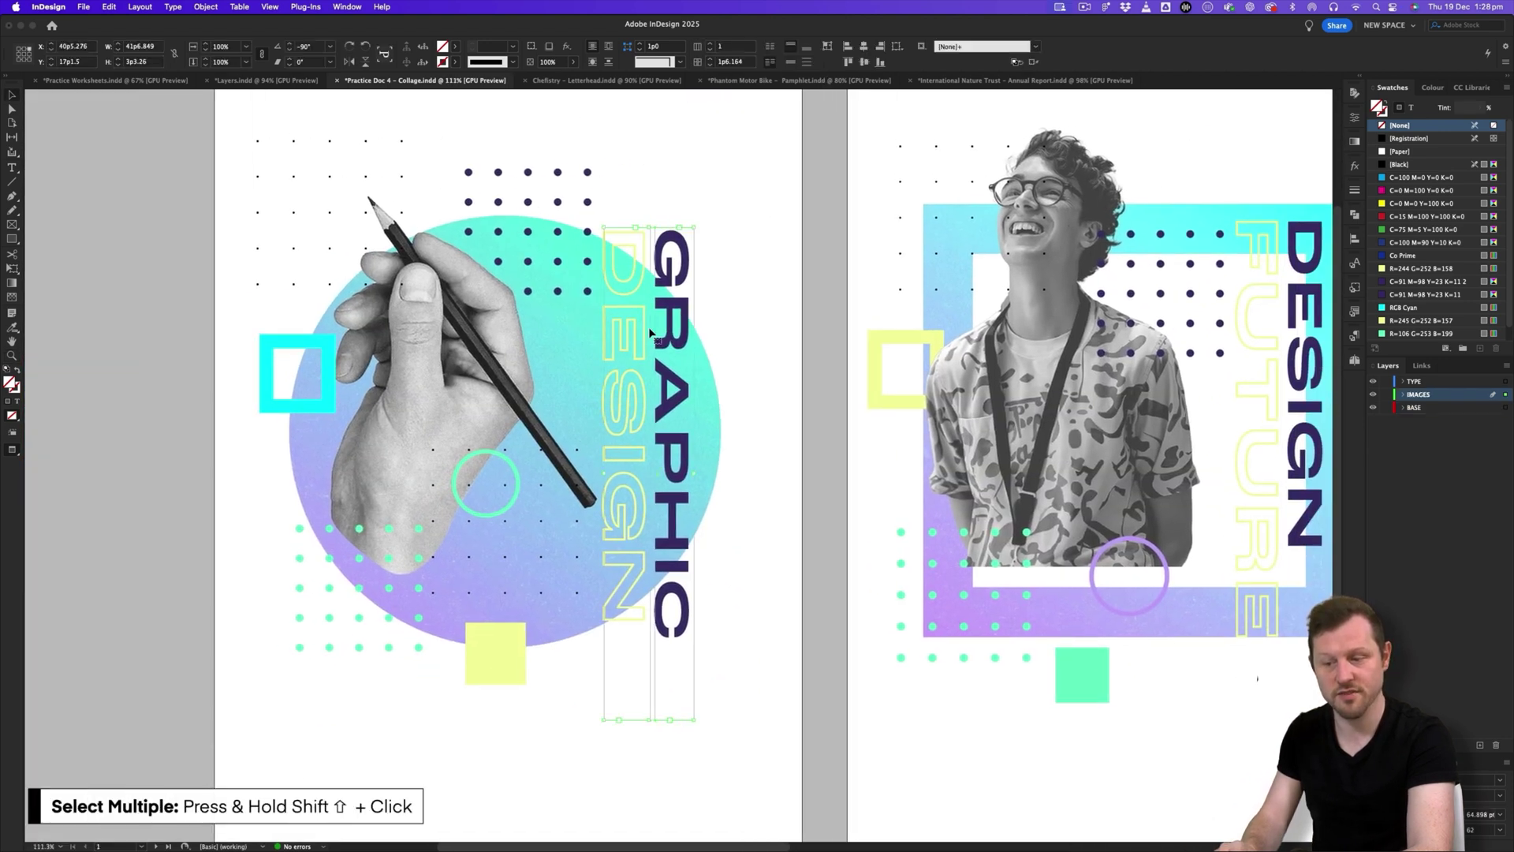
pyautogui.scroll(-3, 806, 304)
pyautogui.scroll(-3, 807, 303)
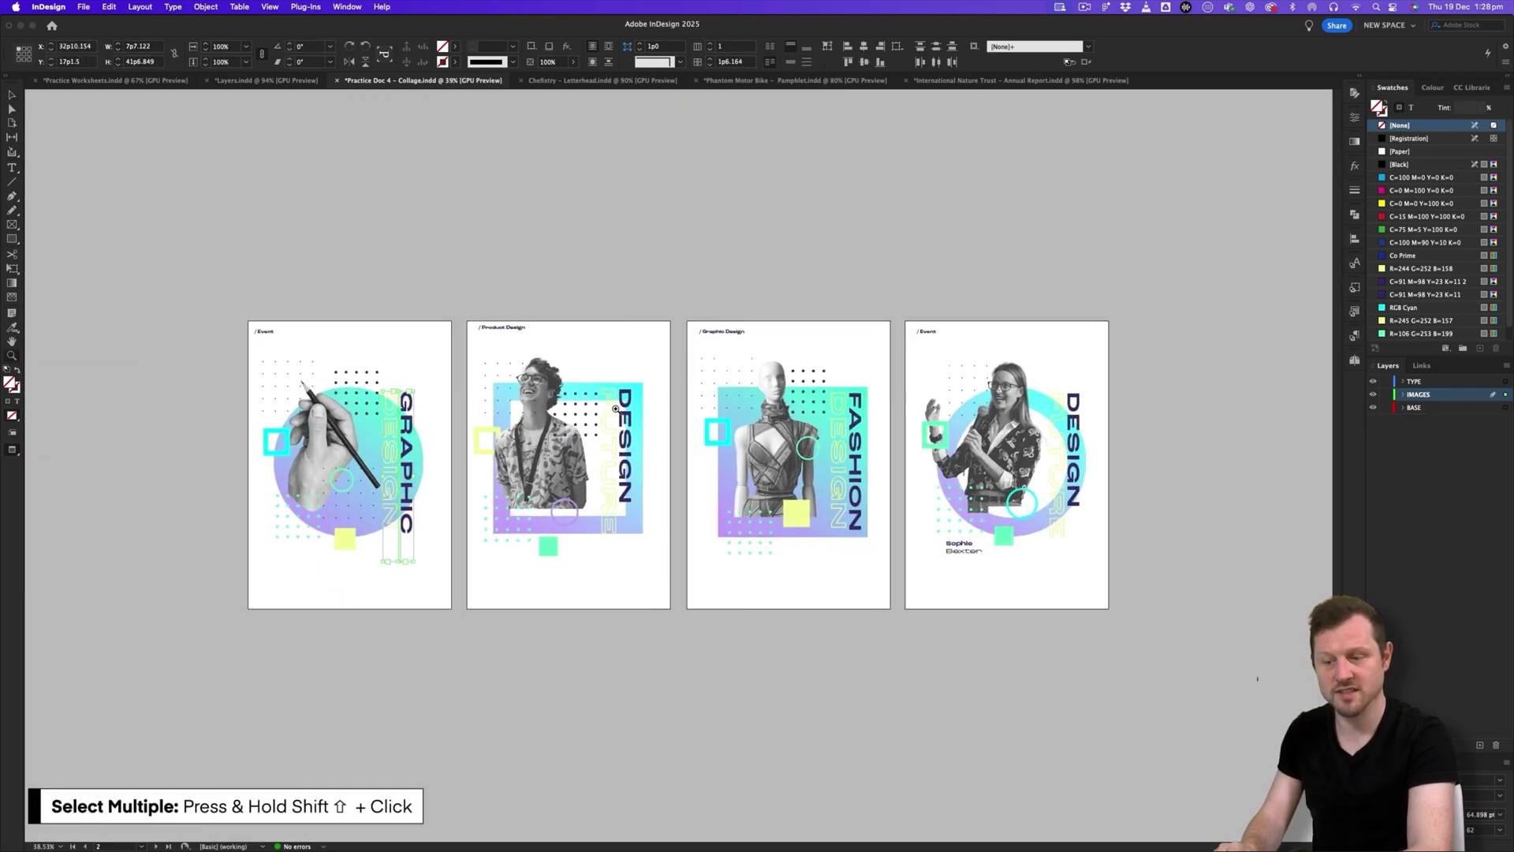
pyautogui.keyDown('shift'); pyautogui.click(614, 406); pyautogui.keyUp('shift')
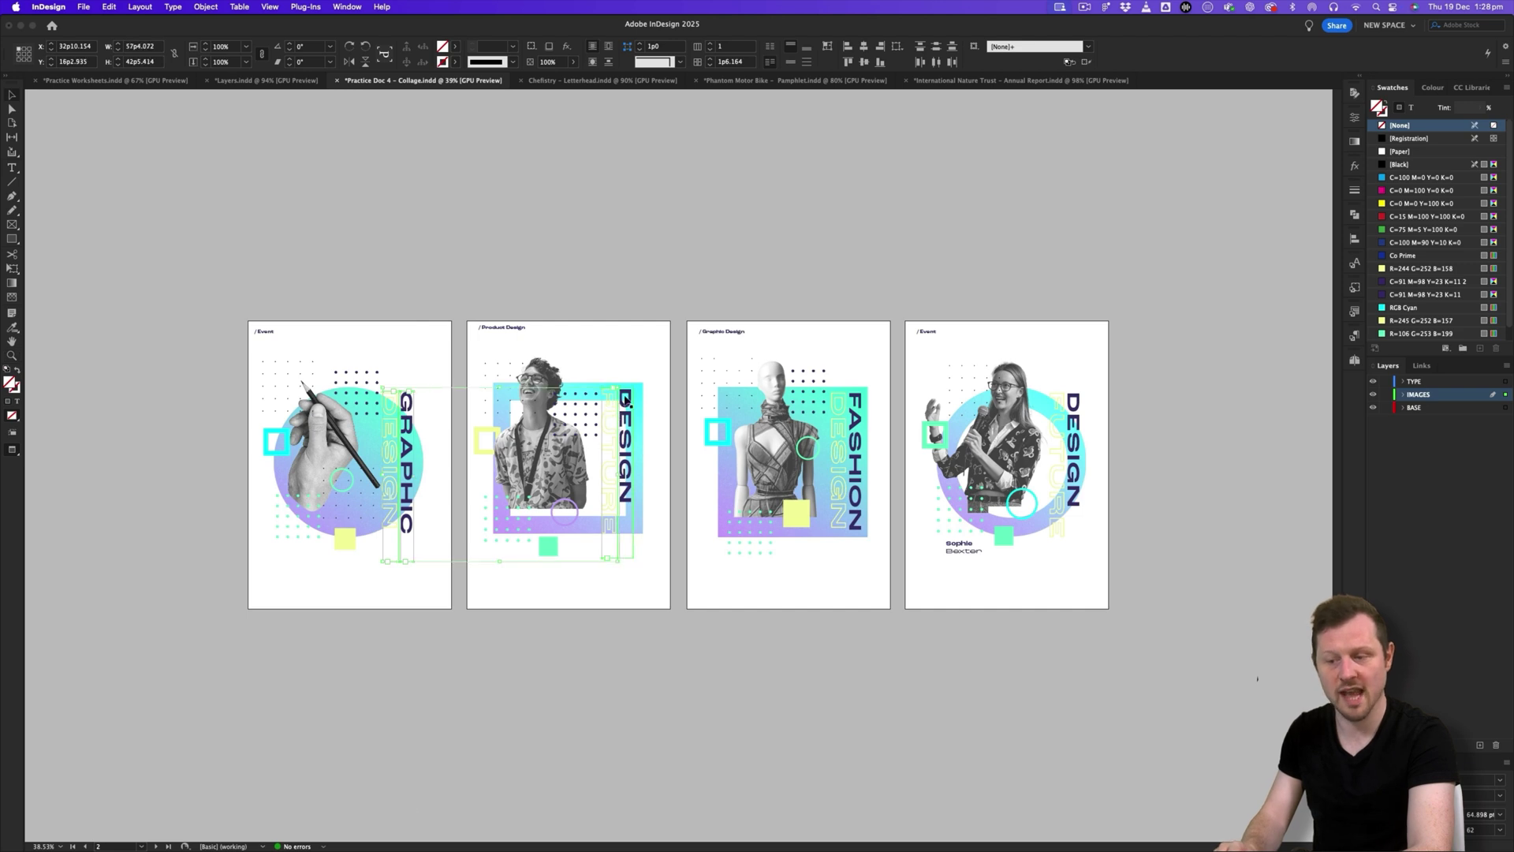
pyautogui.keyDown('shift'); pyautogui.click(839, 405); pyautogui.keyUp('shift')
pyautogui.keyDown('shift'); pyautogui.click(1063, 405); pyautogui.keyUp('shift')
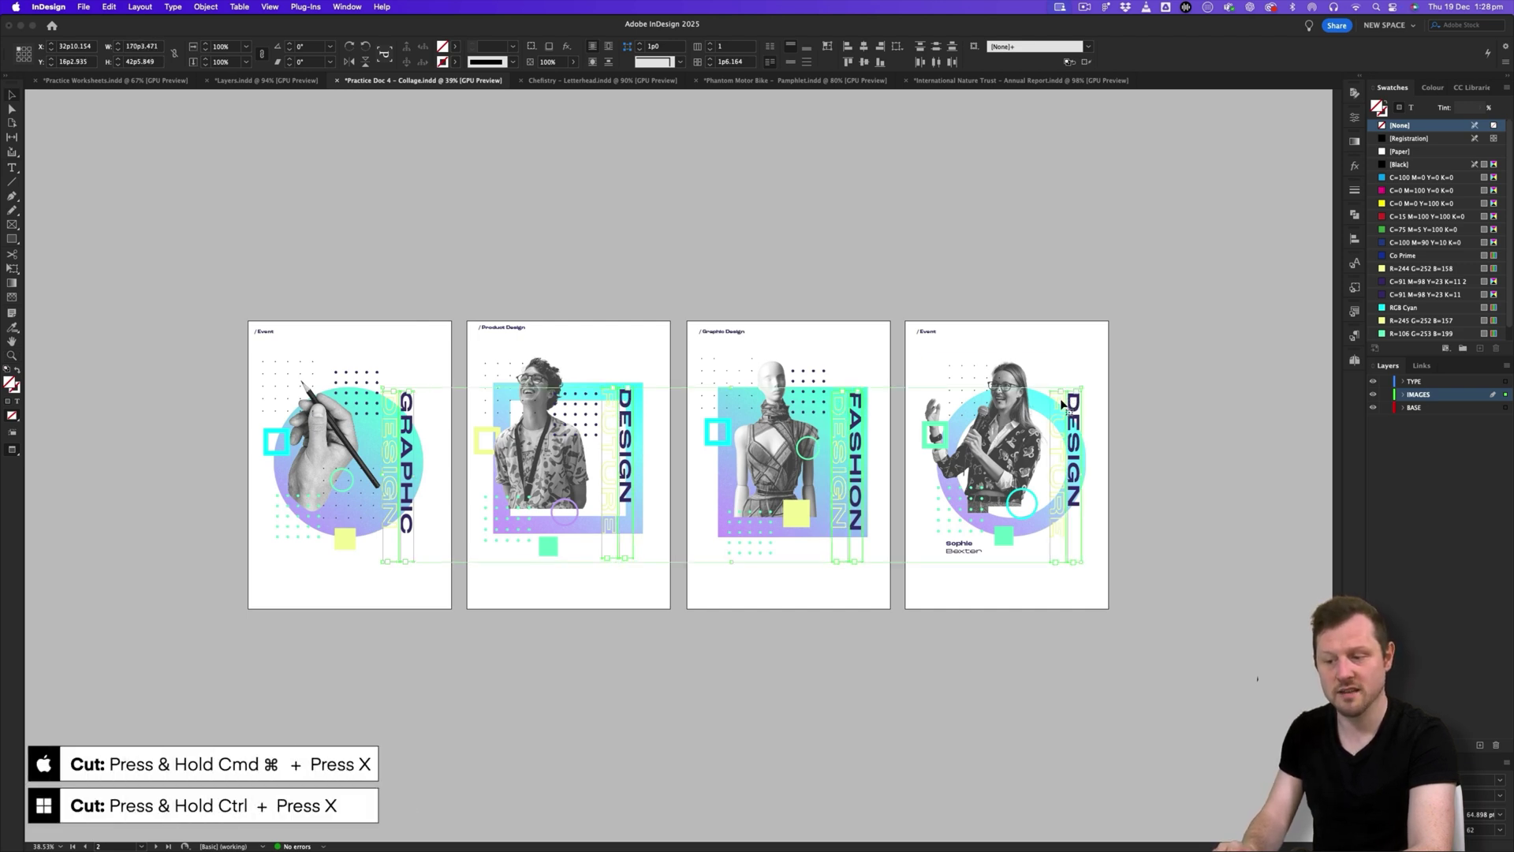
pyautogui.press('super+x')
pyautogui.click(1437, 383)
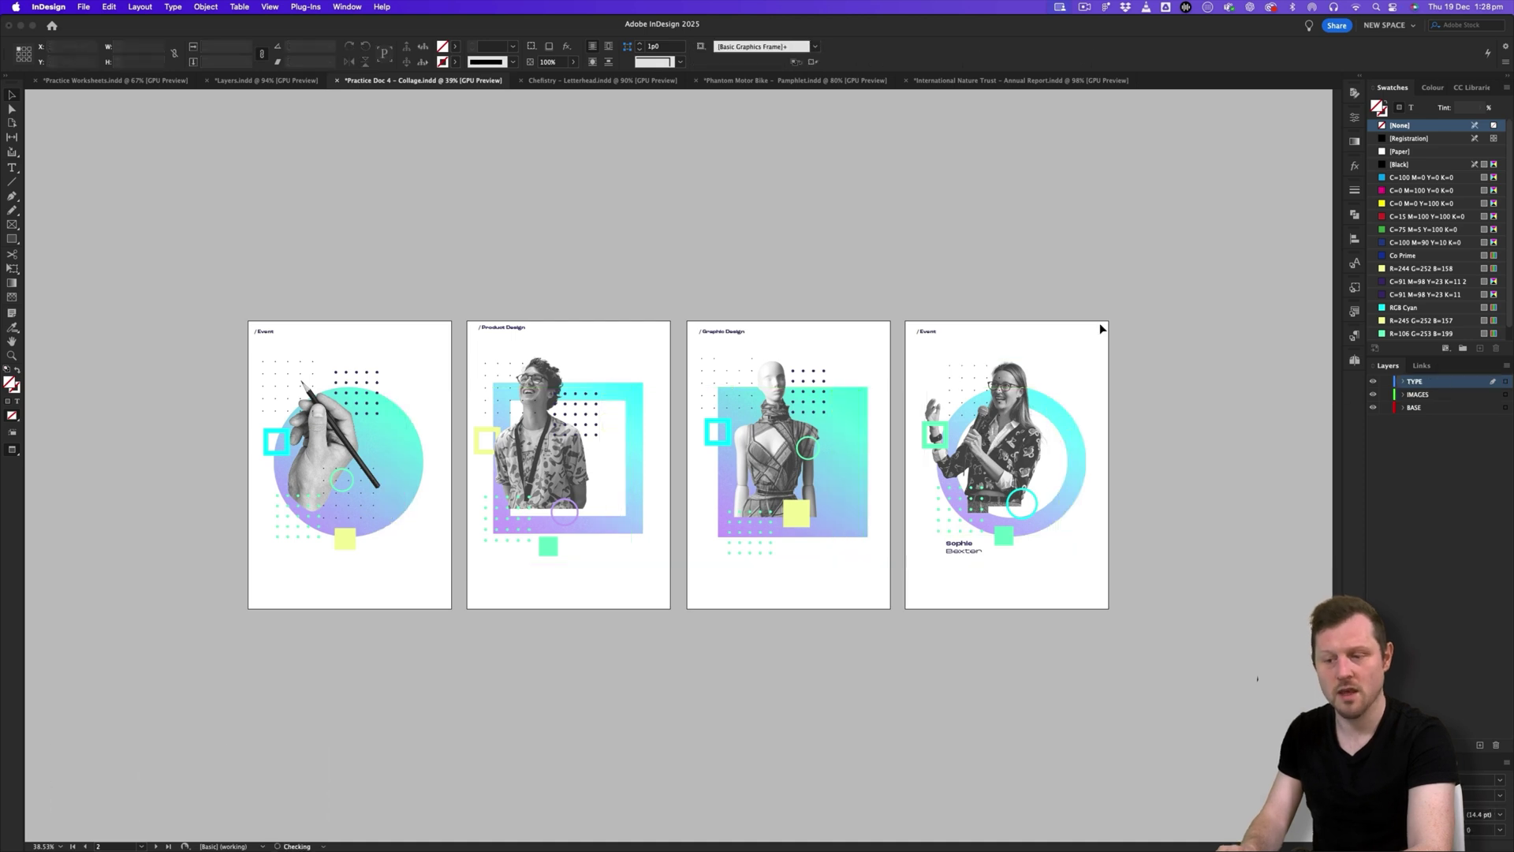
pyautogui.click(108, 7)
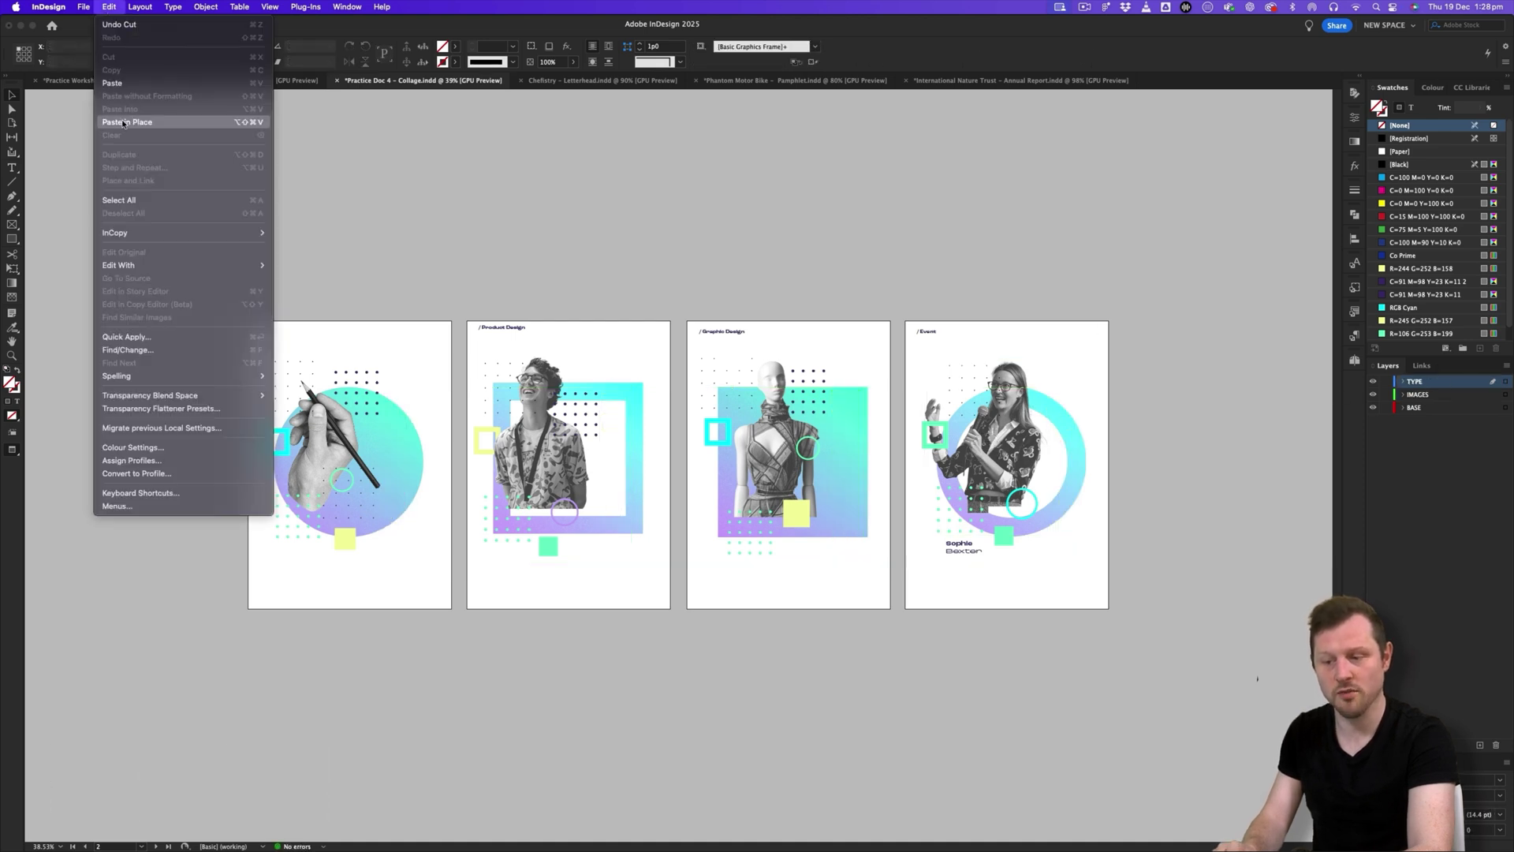
pyautogui.click(122, 121)
pyautogui.click(1133, 454)
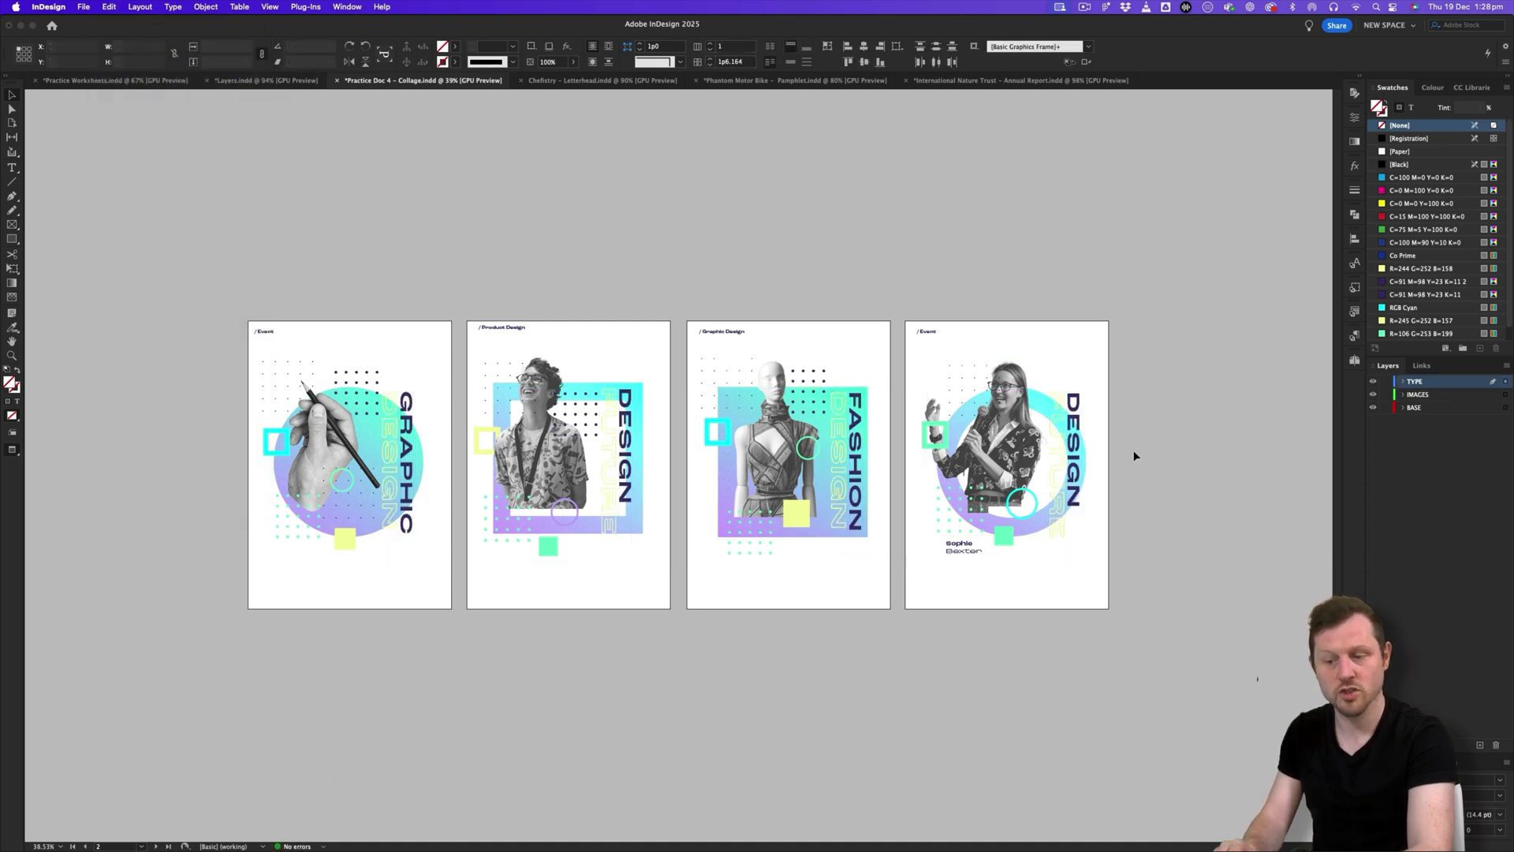
# - Toggle the TYPE layer's visibility to check the headings on all four pages
pyautogui.click(1373, 382)
pyautogui.click(1373, 381)
pyautogui.click(1372, 382)
pyautogui.click(1373, 381)
pyautogui.moveTo(574, 472); pyautogui.dragTo(631, 422)
pyautogui.hscroll(1, 686, 392)
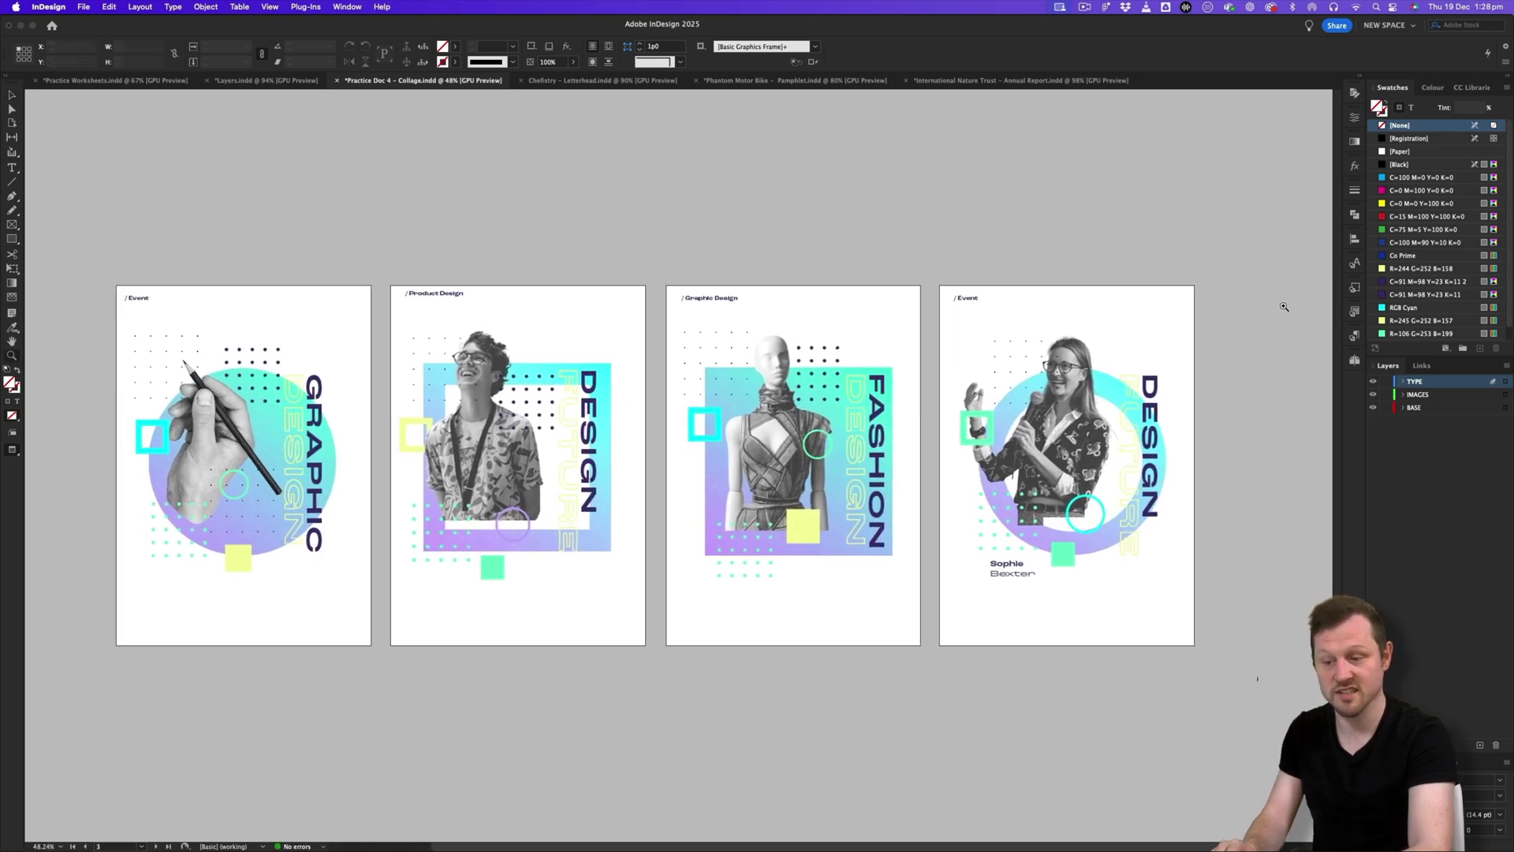
# - Toggle the TYPE, IMAGES and BASE layers' visibility to check what each one holds, ending with all three hidden
pyautogui.click(1373, 382)
pyautogui.click(1372, 408)
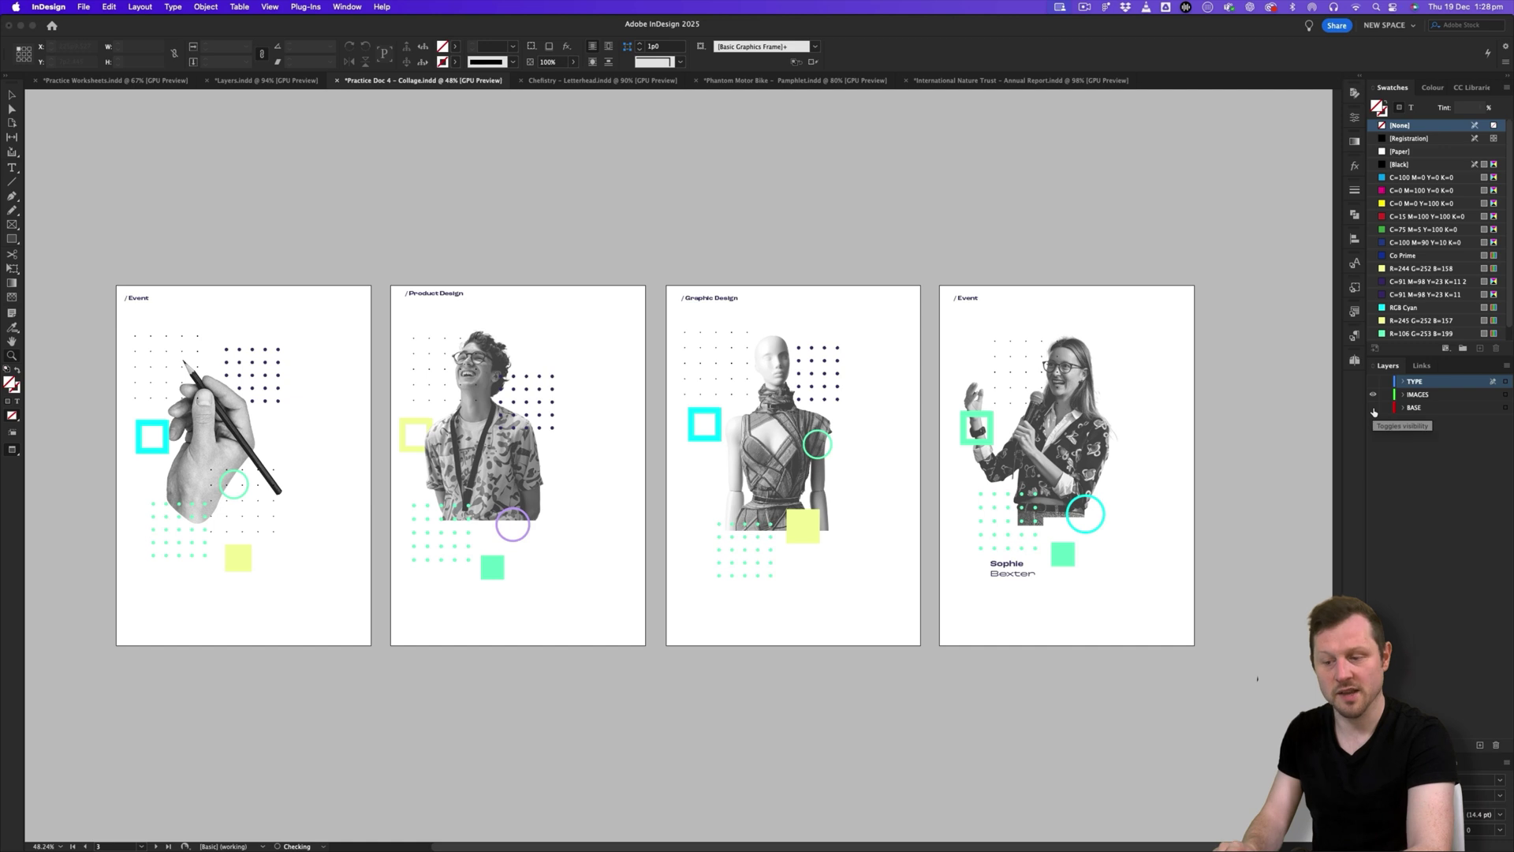
pyautogui.click(1374, 381)
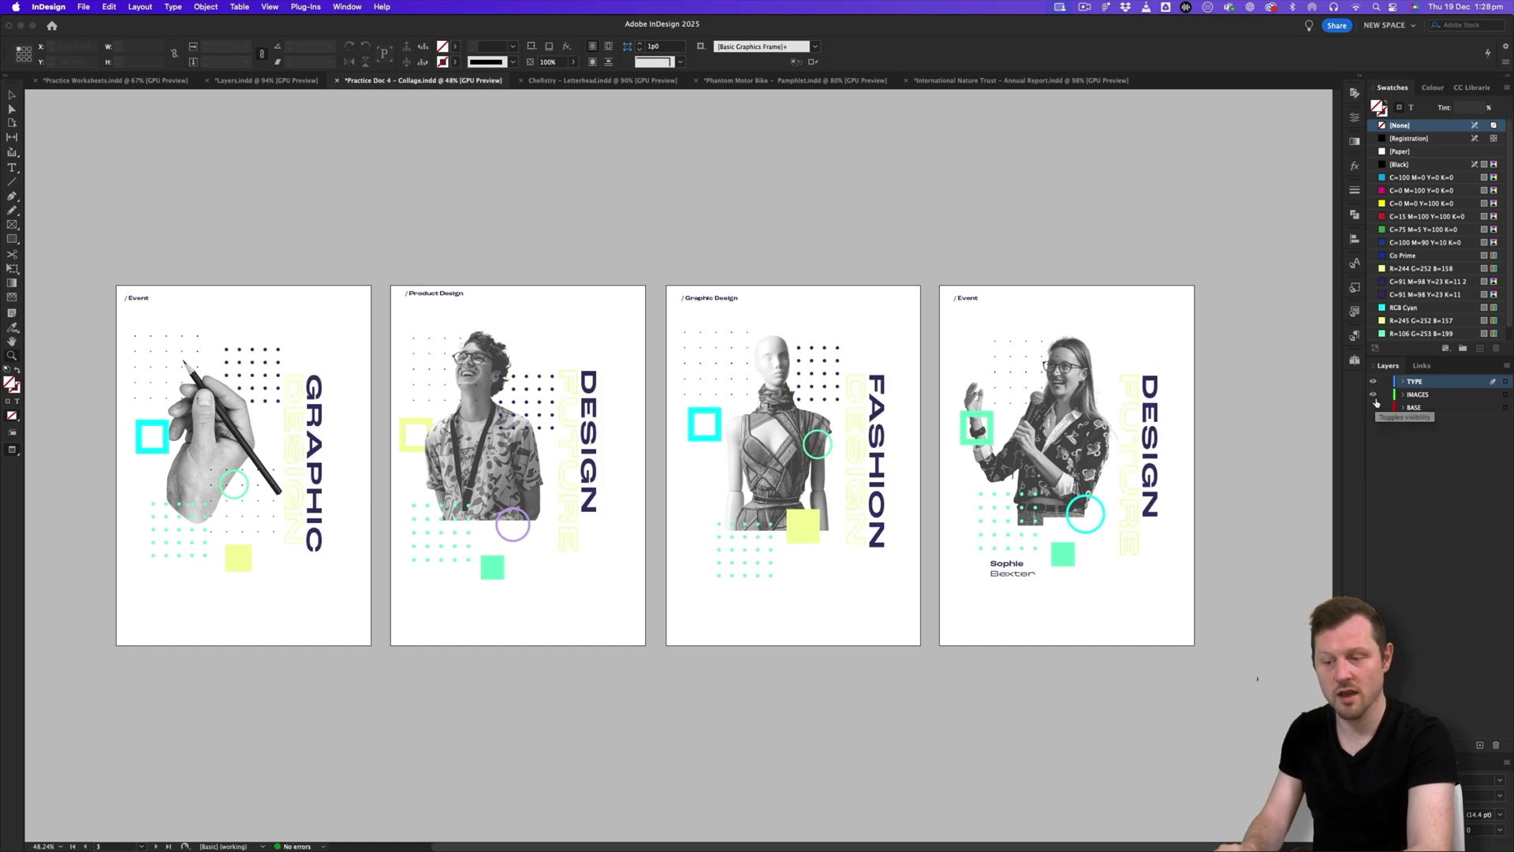
pyautogui.moveTo(1373, 384); pyautogui.dragTo(1374, 420)
pyautogui.click(1374, 385)
pyautogui.click(1375, 384)
pyautogui.click(1375, 398)
pyautogui.click(1375, 398)
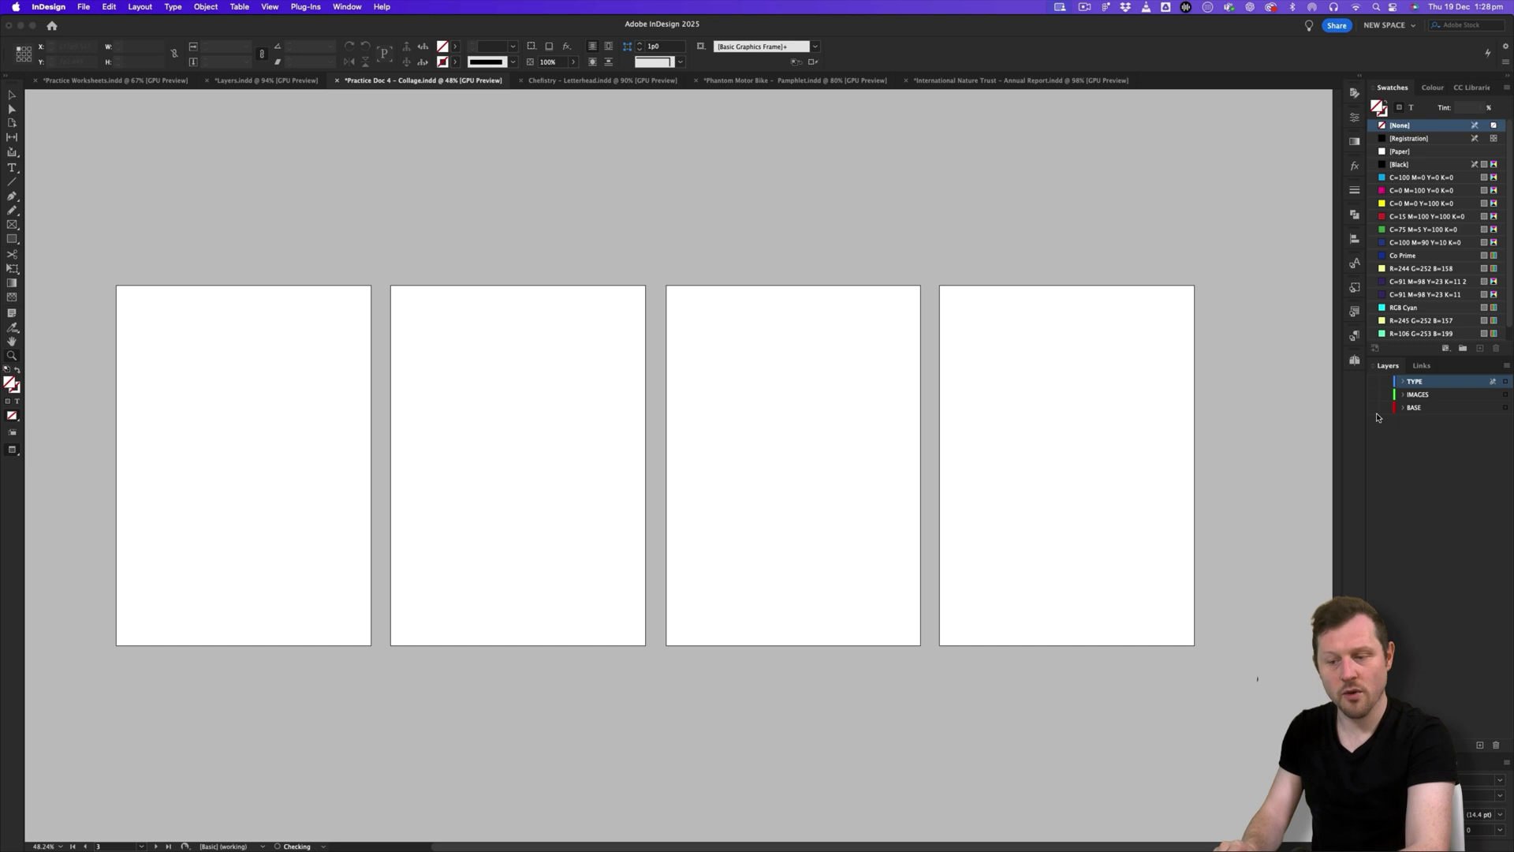
pyautogui.click(1376, 407)
pyautogui.click(1376, 407)
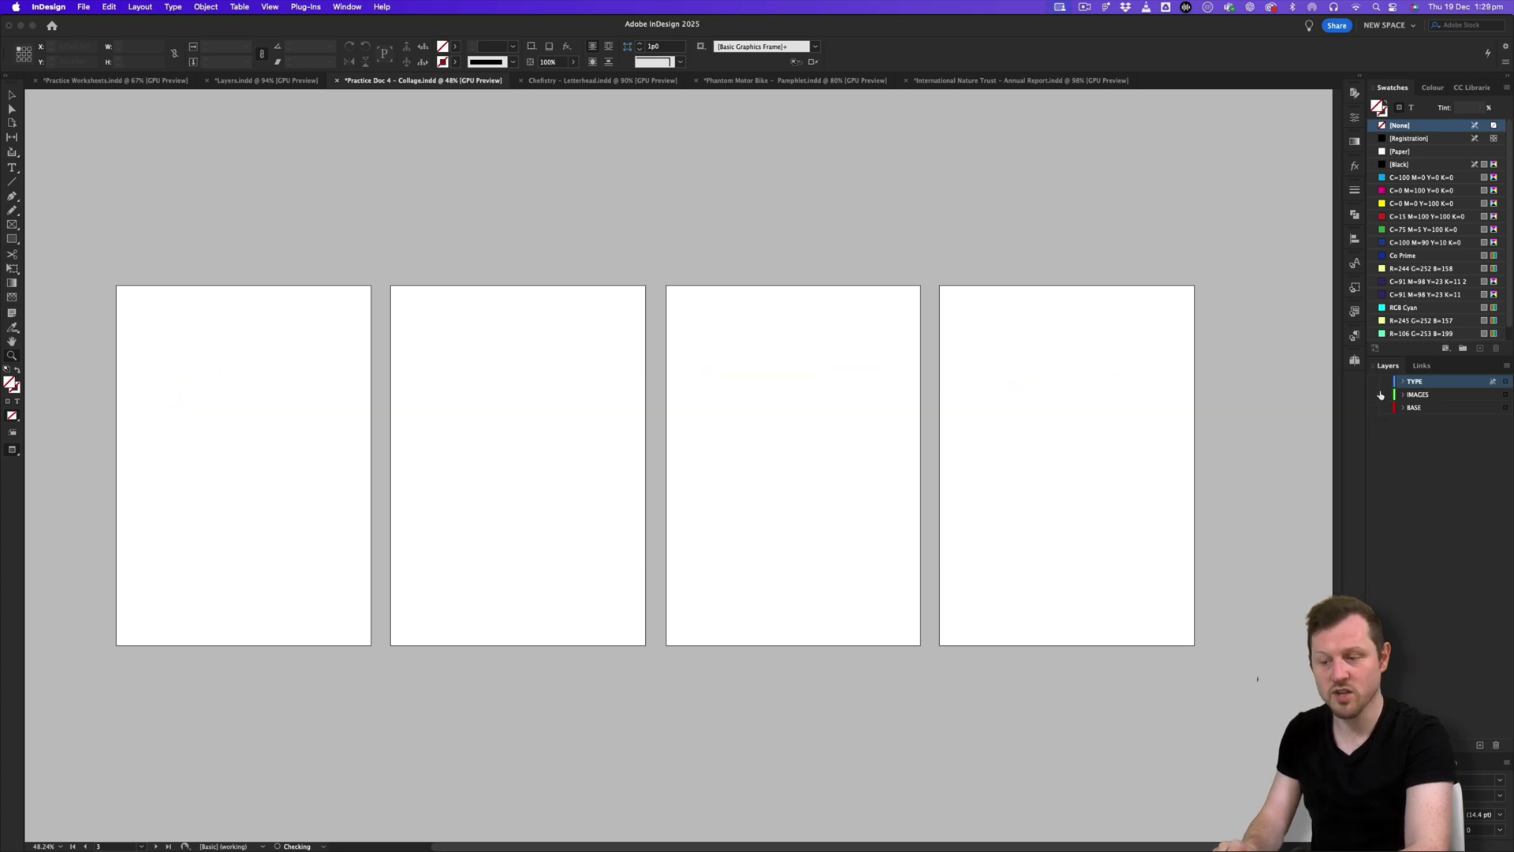
# - Make the TYPE, IMAGES and BASE layers visible again
pyautogui.moveTo(1374, 382); pyautogui.dragTo(1374, 395)
pyautogui.moveTo(753, 463); pyautogui.dragTo(848, 463)
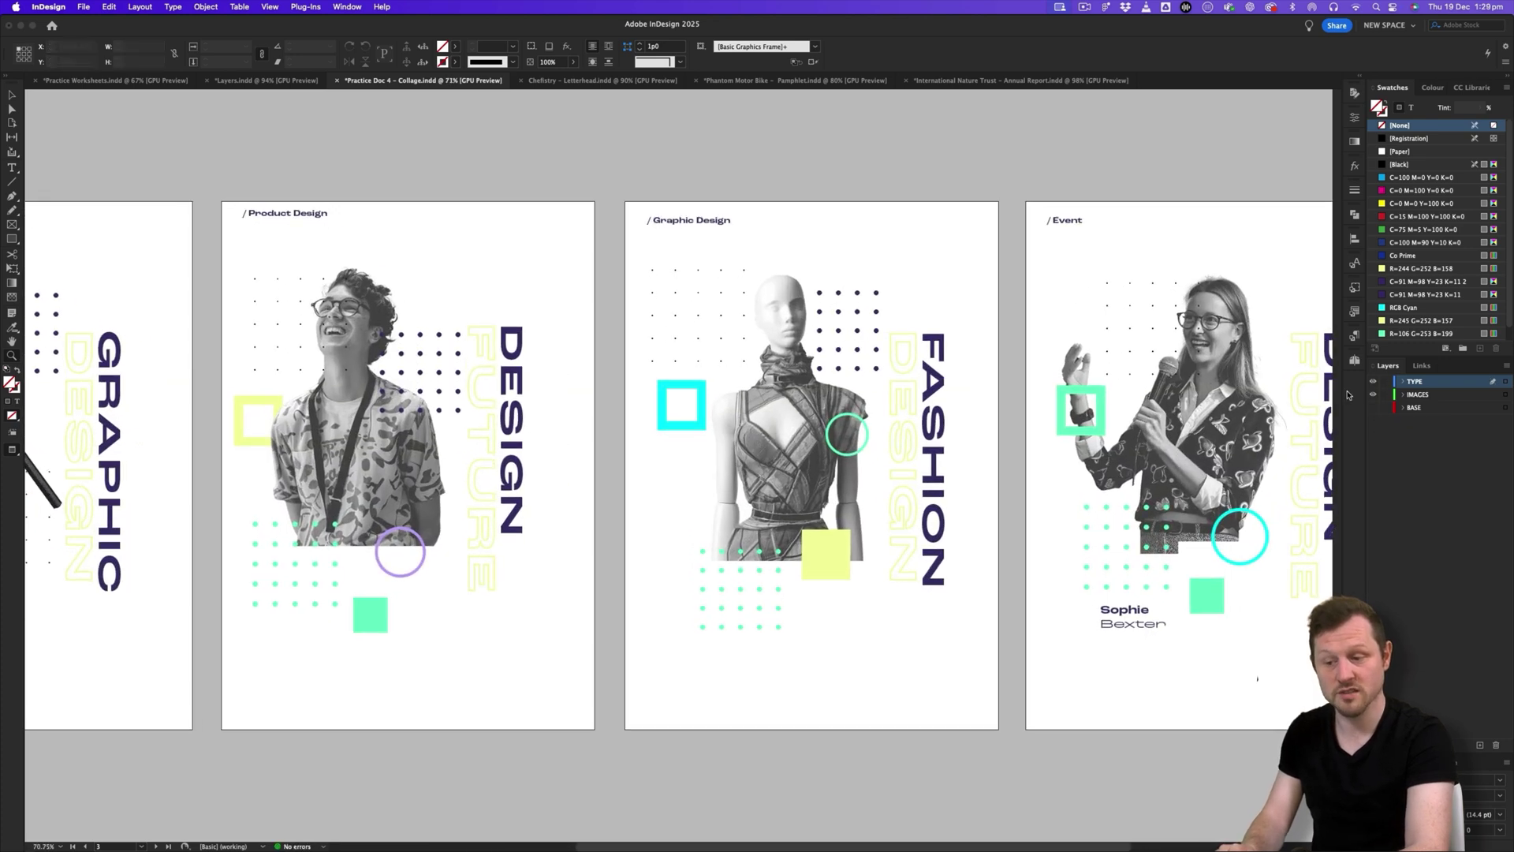
pyautogui.click(1373, 407)
# - Switch from Preview to Normal screen mode to show the frame edges on the Graphic Design and last Event pages
pyautogui.scroll(2, 867, 313)
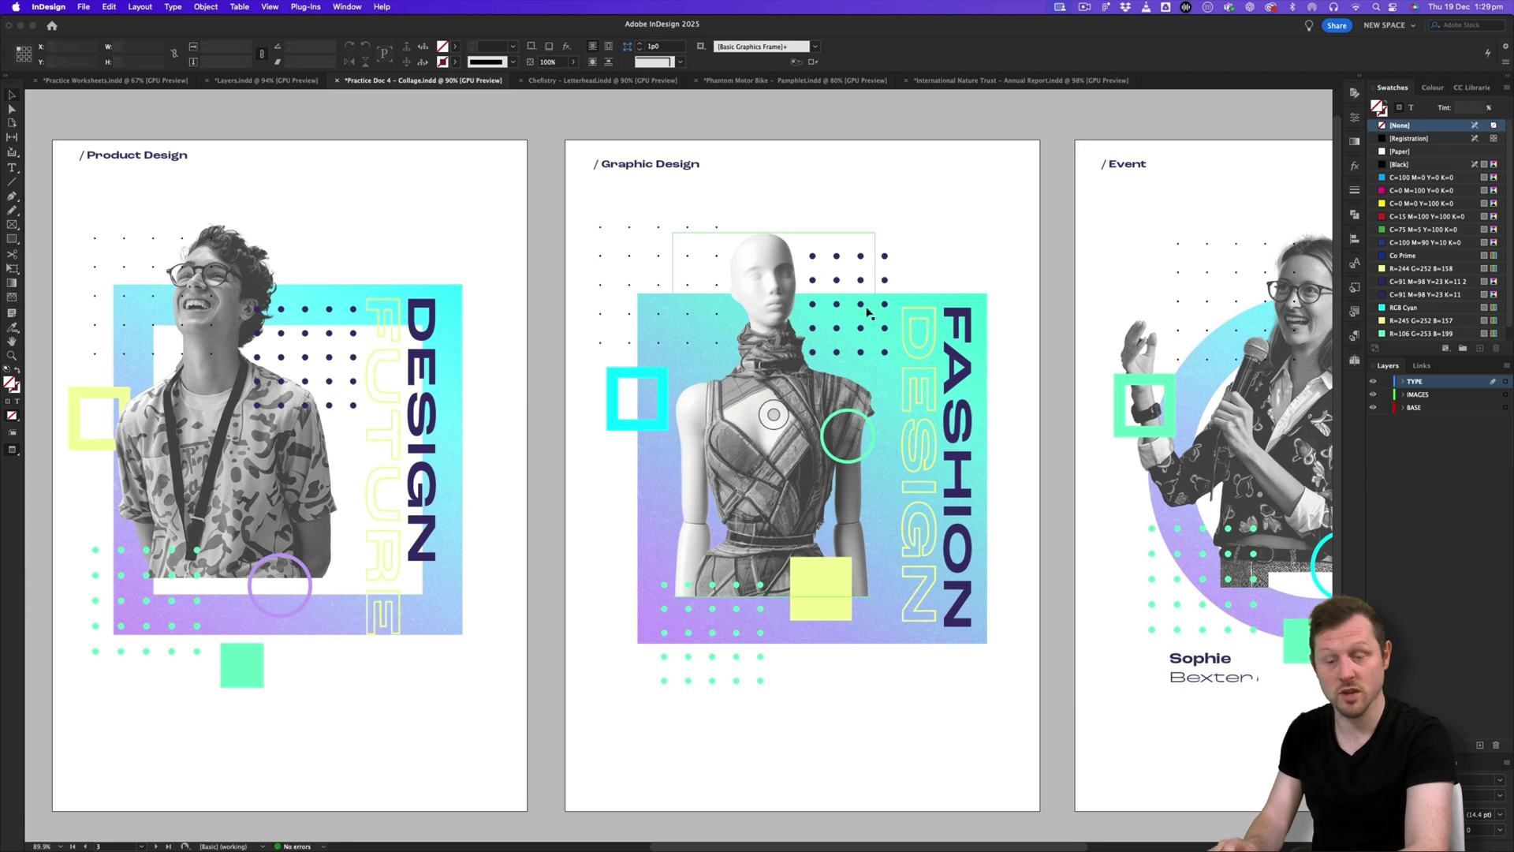
pyautogui.scroll(3, 938, 313)
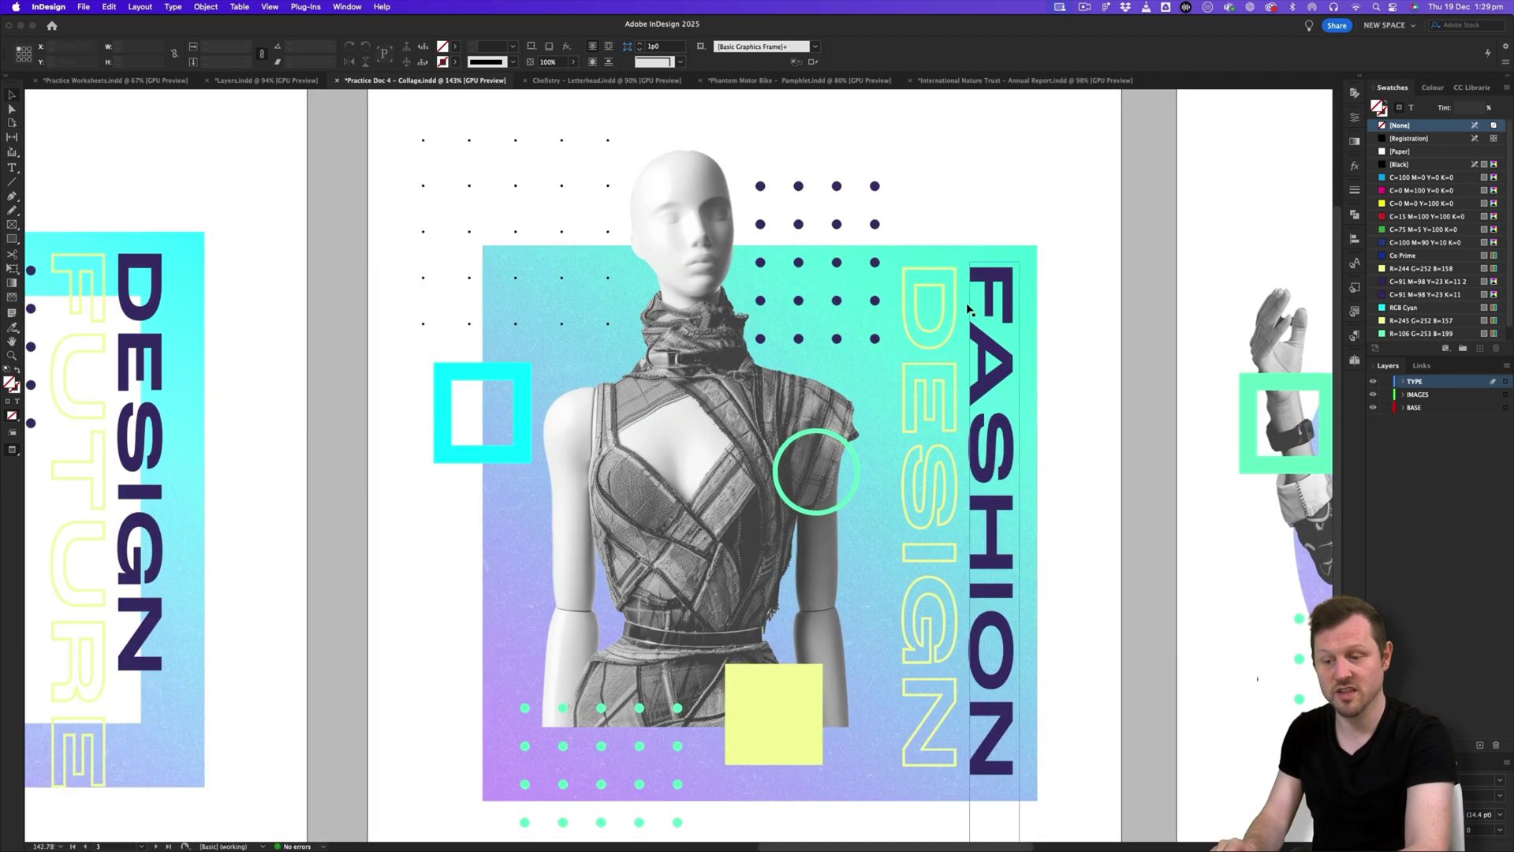
pyautogui.press('w')
pyautogui.scroll(-2, 895, 350)
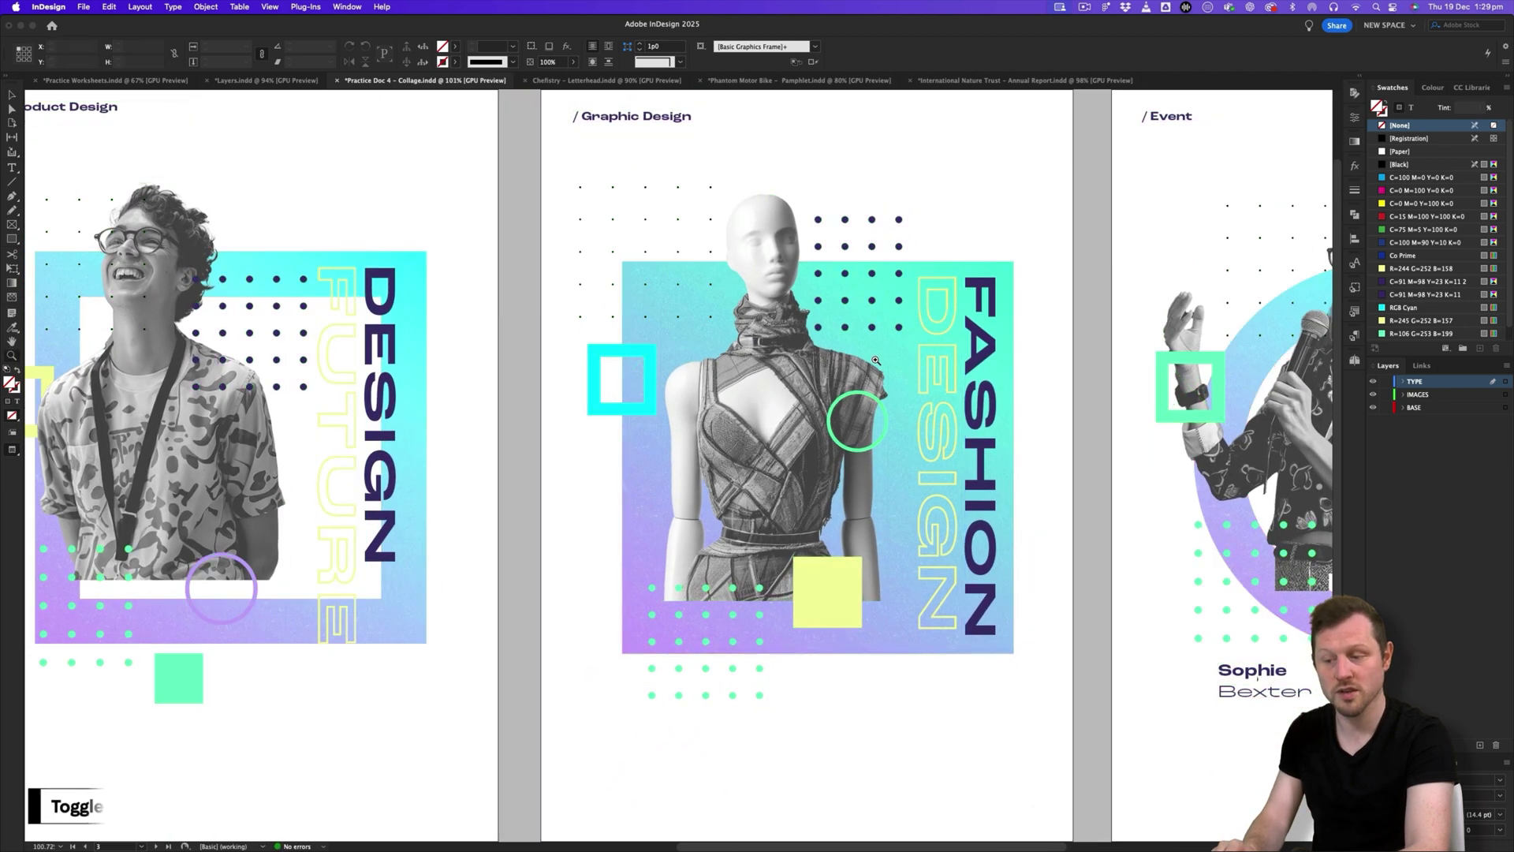
pyautogui.scroll(-2, 895, 350)
pyautogui.hscroll(3, 895, 350)
pyautogui.hscroll(5, 1331, 392)
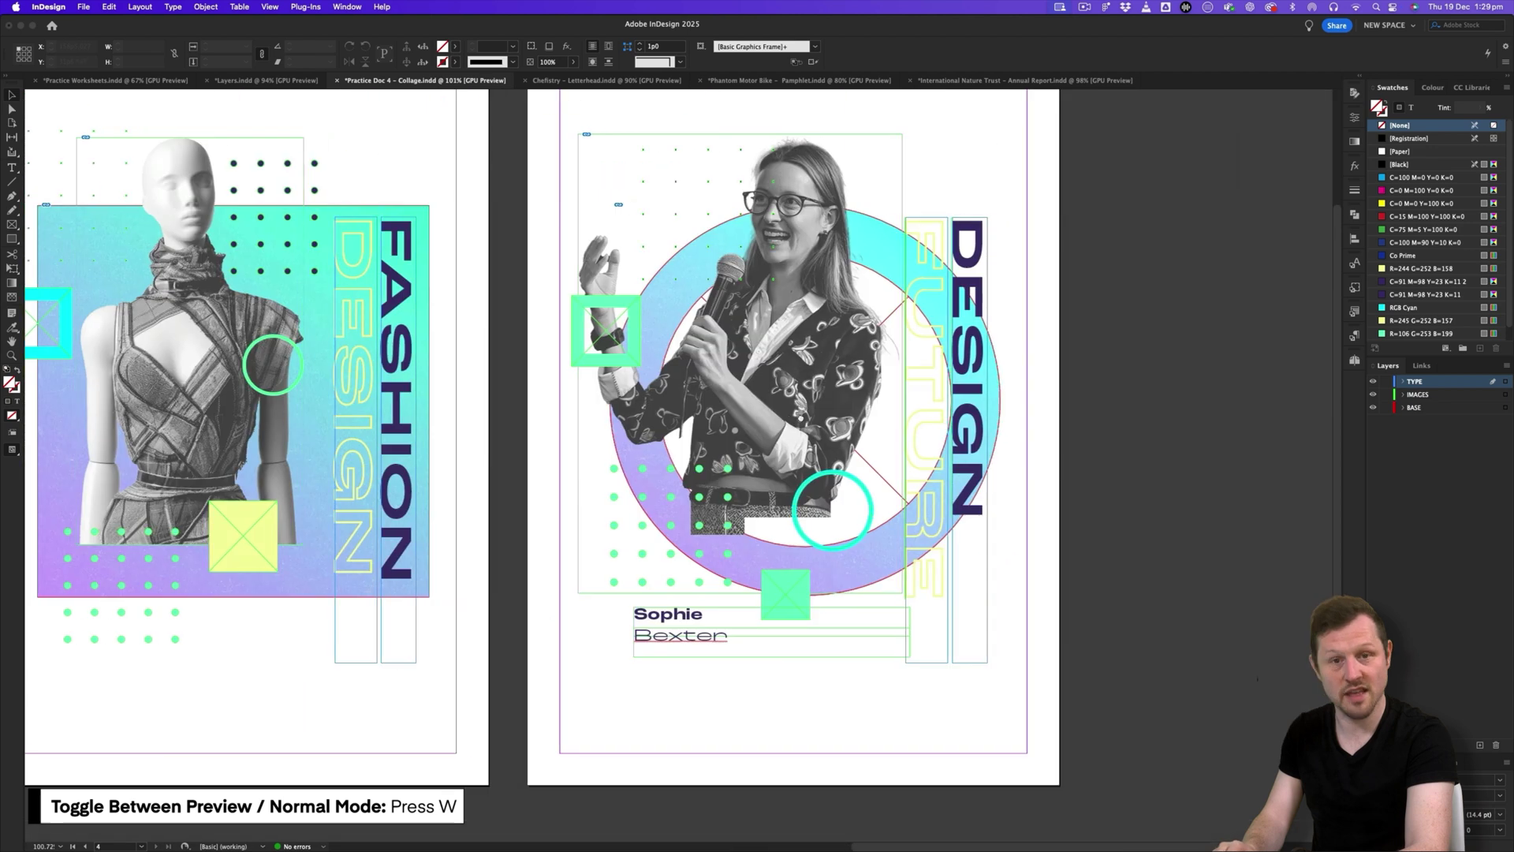
# - Select the outlined FUTURE heading on the last Event page to check its layer, deselect it, and examine the frame edge colours on neighbouring pages
pyautogui.click(924, 231)
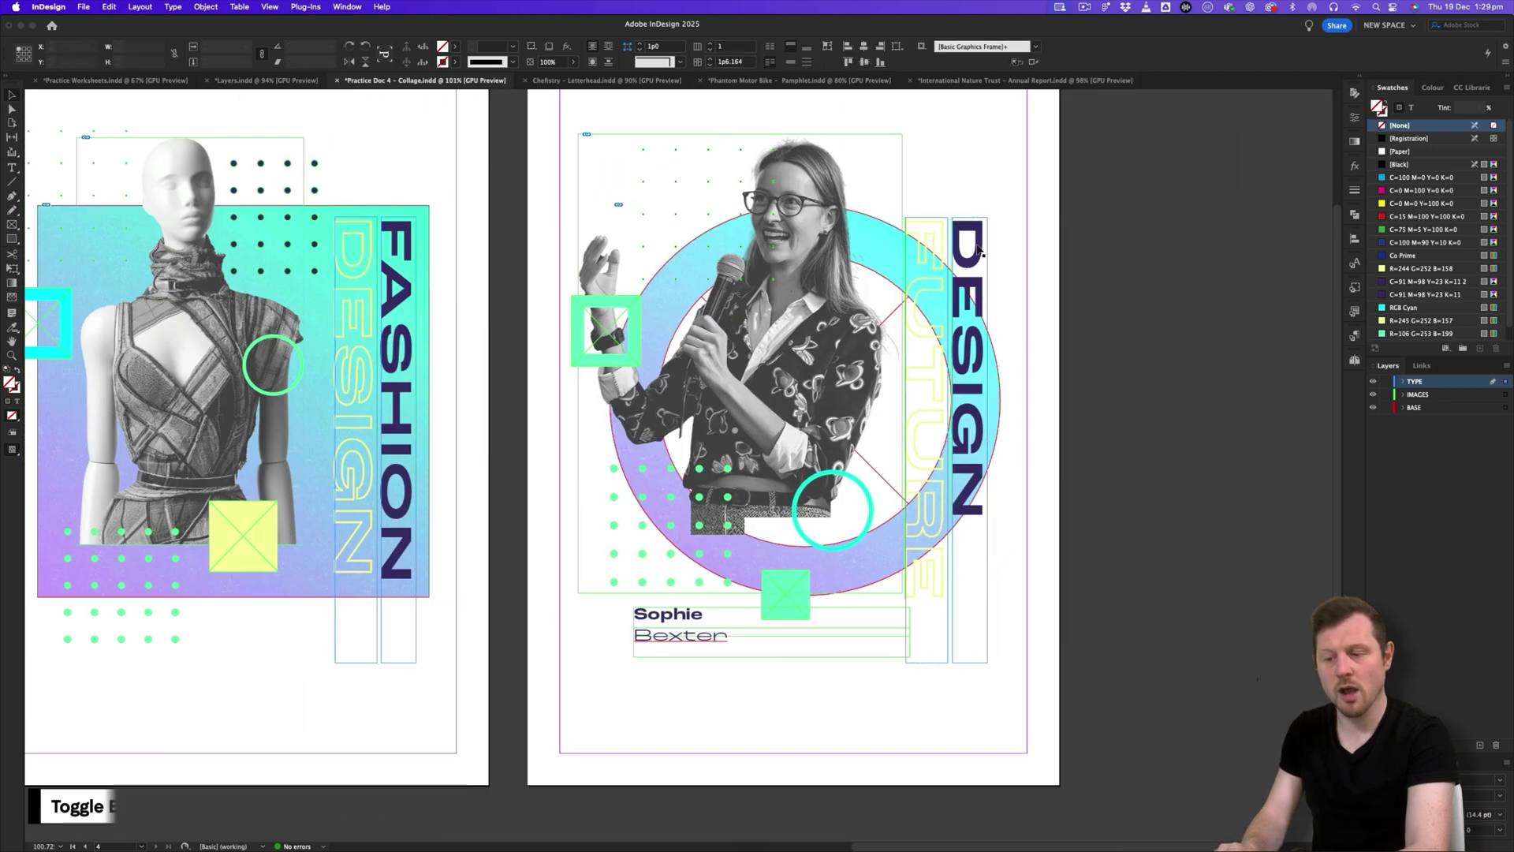
pyautogui.press('super+shift+a')
pyautogui.press('z')
pyautogui.moveTo(798, 381); pyautogui.dragTo(836, 381)
pyautogui.moveTo(493, 399); pyautogui.dragTo(964, 413)
pyautogui.scroll(2, 963, 412)
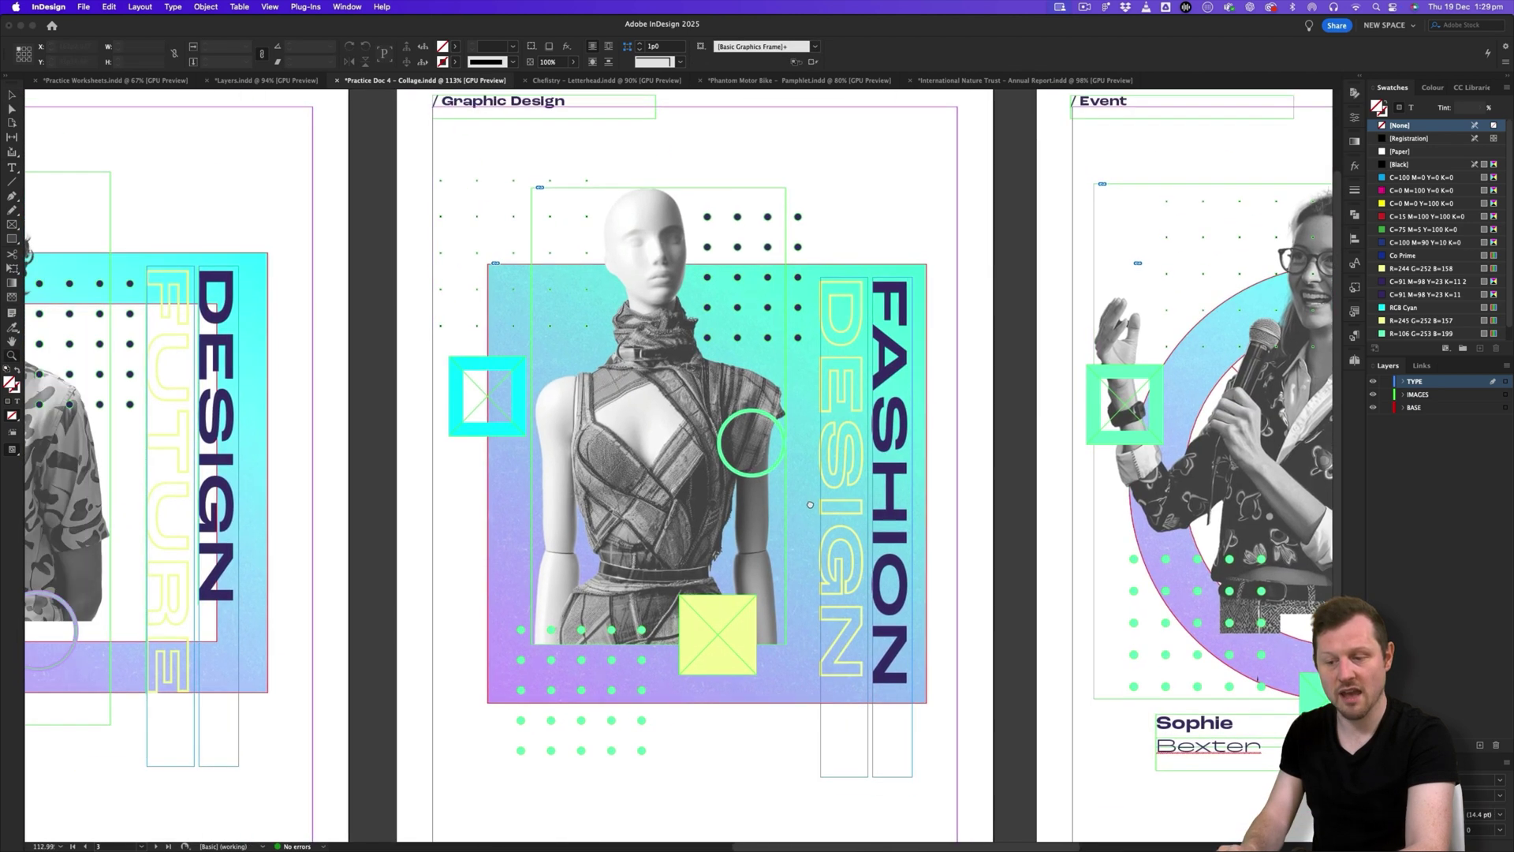
pyautogui.hscroll(-7, 1083, 505)
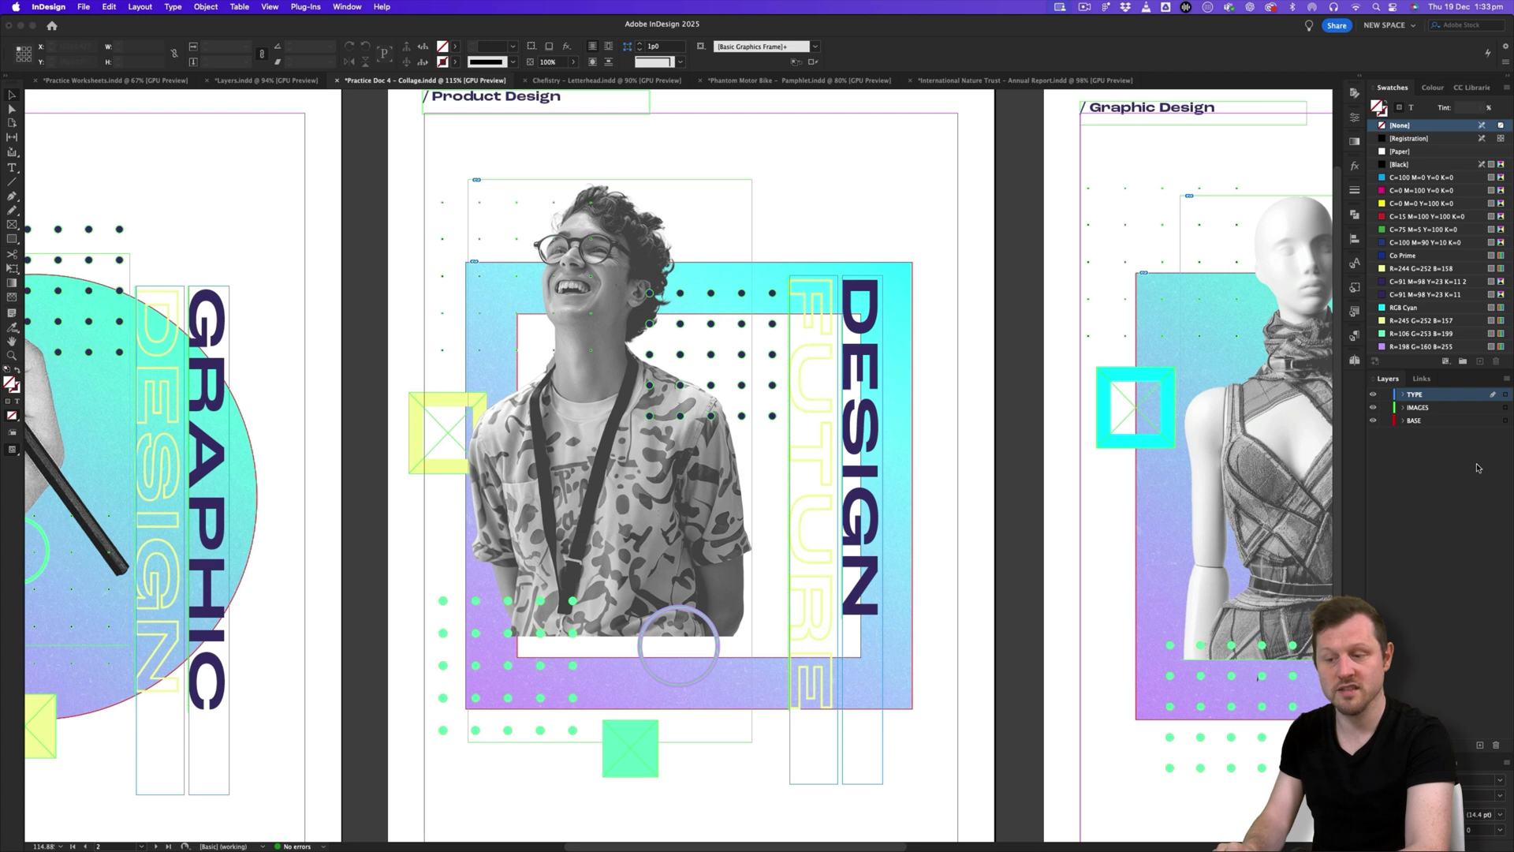
# - Hide the TYPE and BASE layers and group the man's photo with its surrounding shapes on the Product Design page
pyautogui.click(1373, 394)
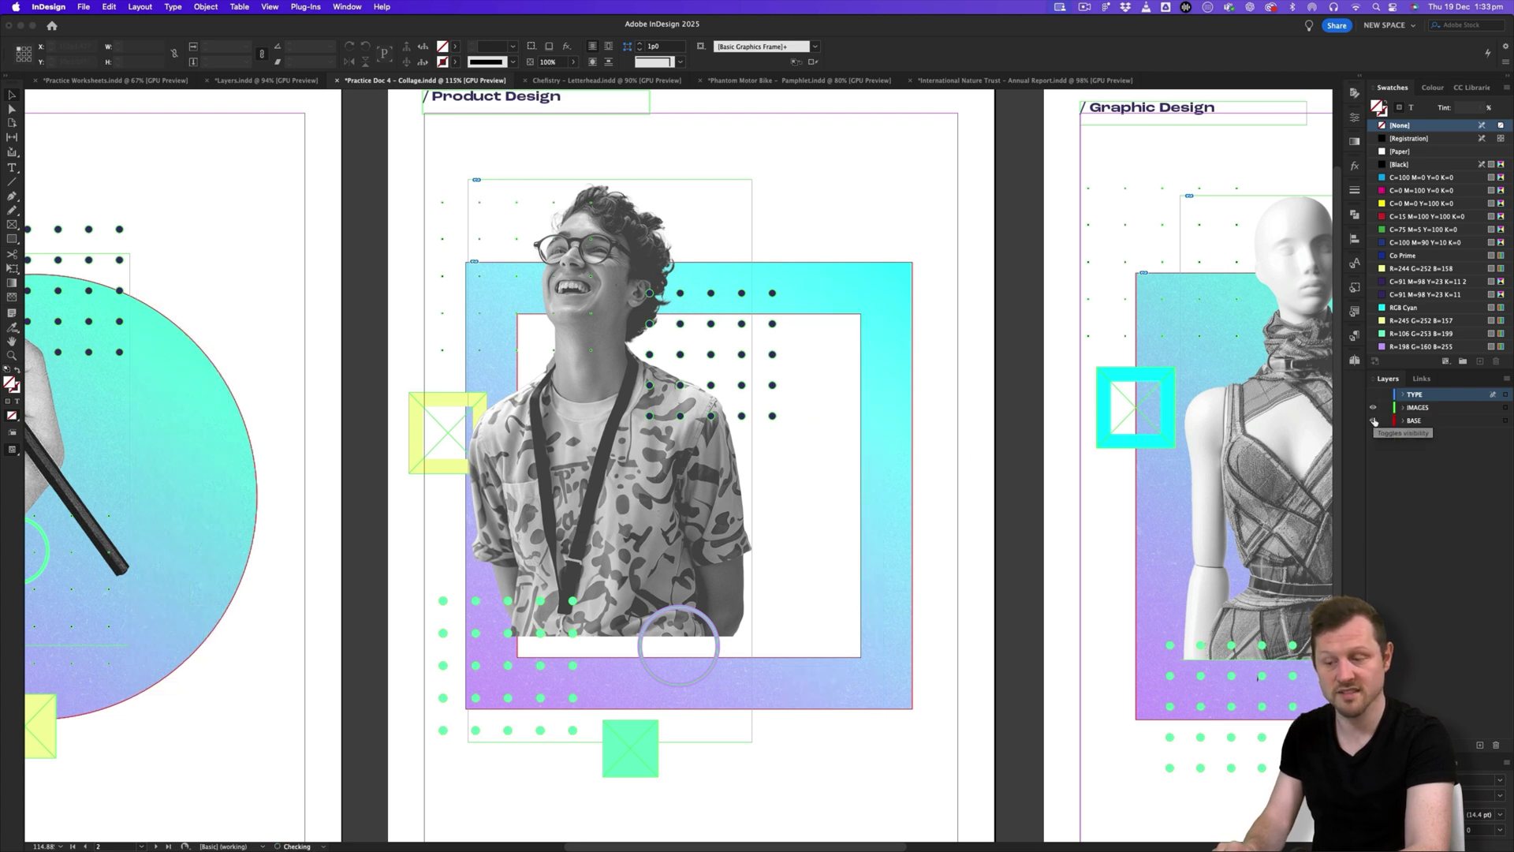
pyautogui.click(1373, 420)
pyautogui.moveTo(921, 234); pyautogui.dragTo(430, 749)
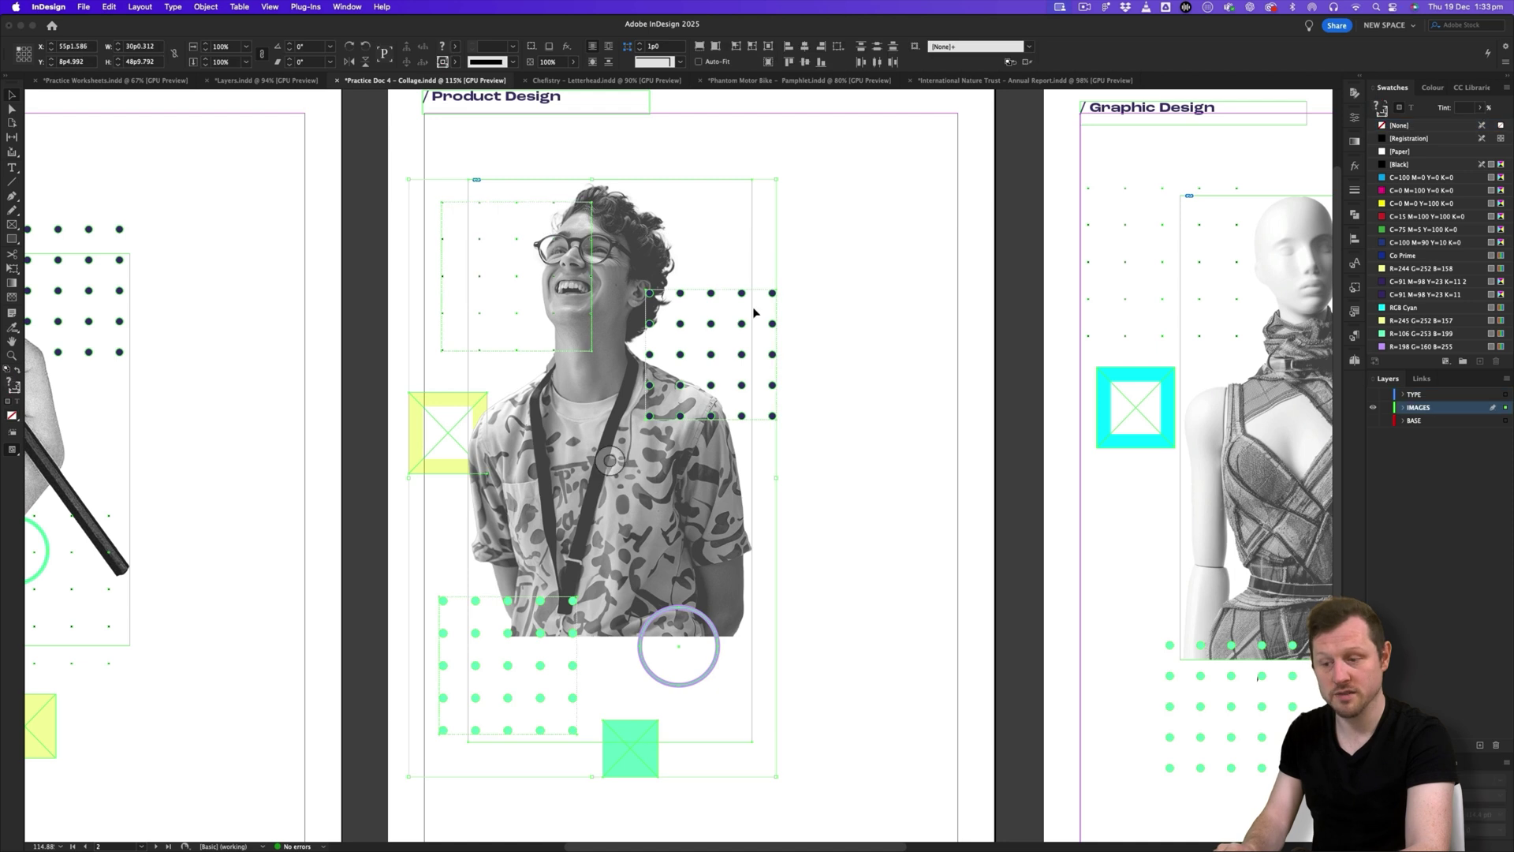
pyautogui.rightClick(684, 381)
pyautogui.click(735, 526)
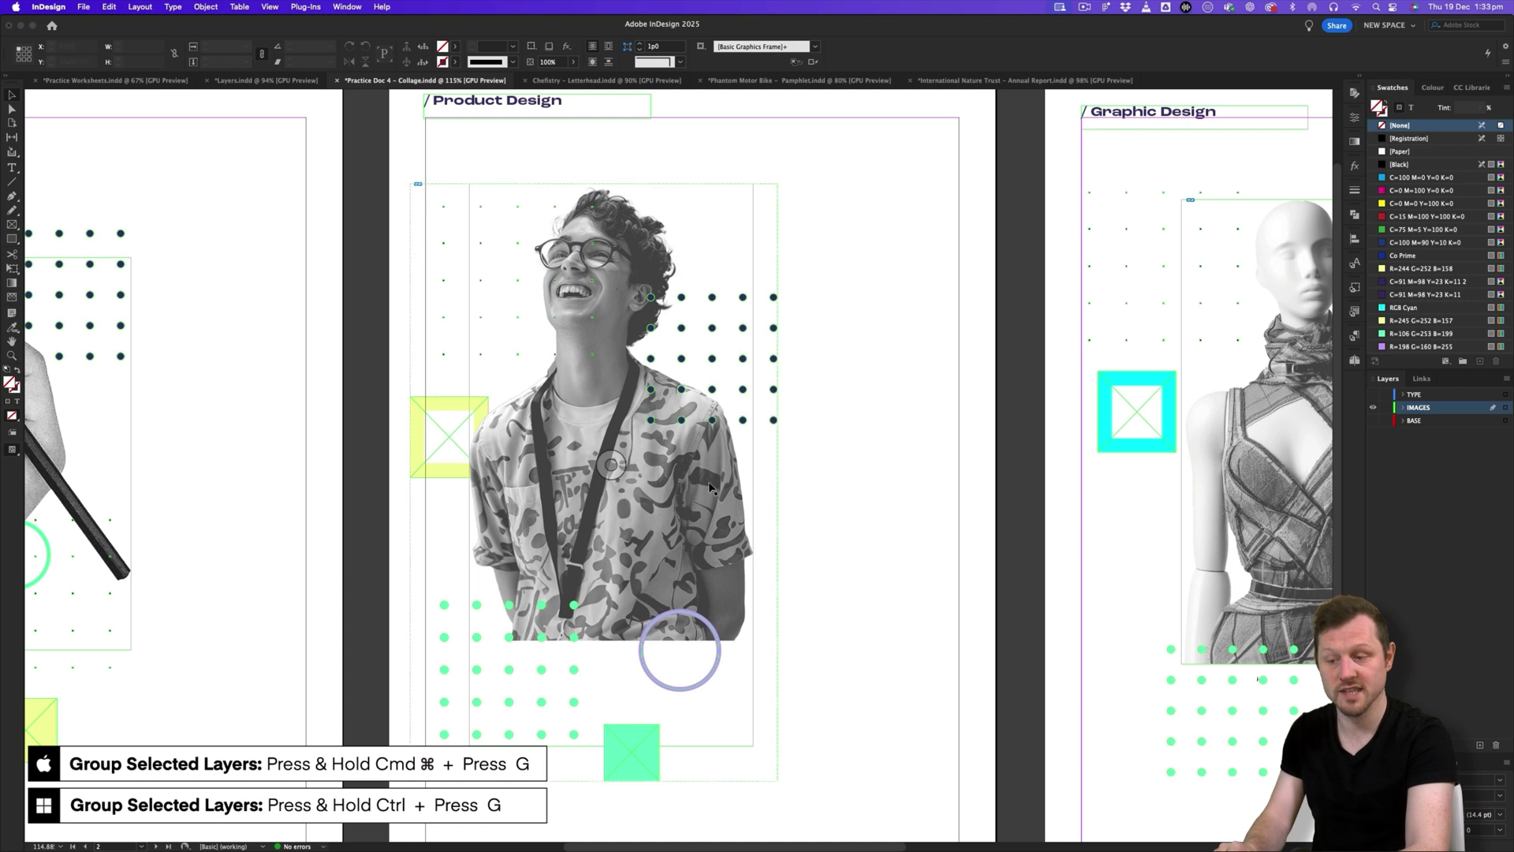
# - Move the grouped photo and shapes on the Product Design page slightly right and down
pyautogui.moveTo(700, 502); pyautogui.dragTo(739, 519)
pyautogui.click(824, 497)
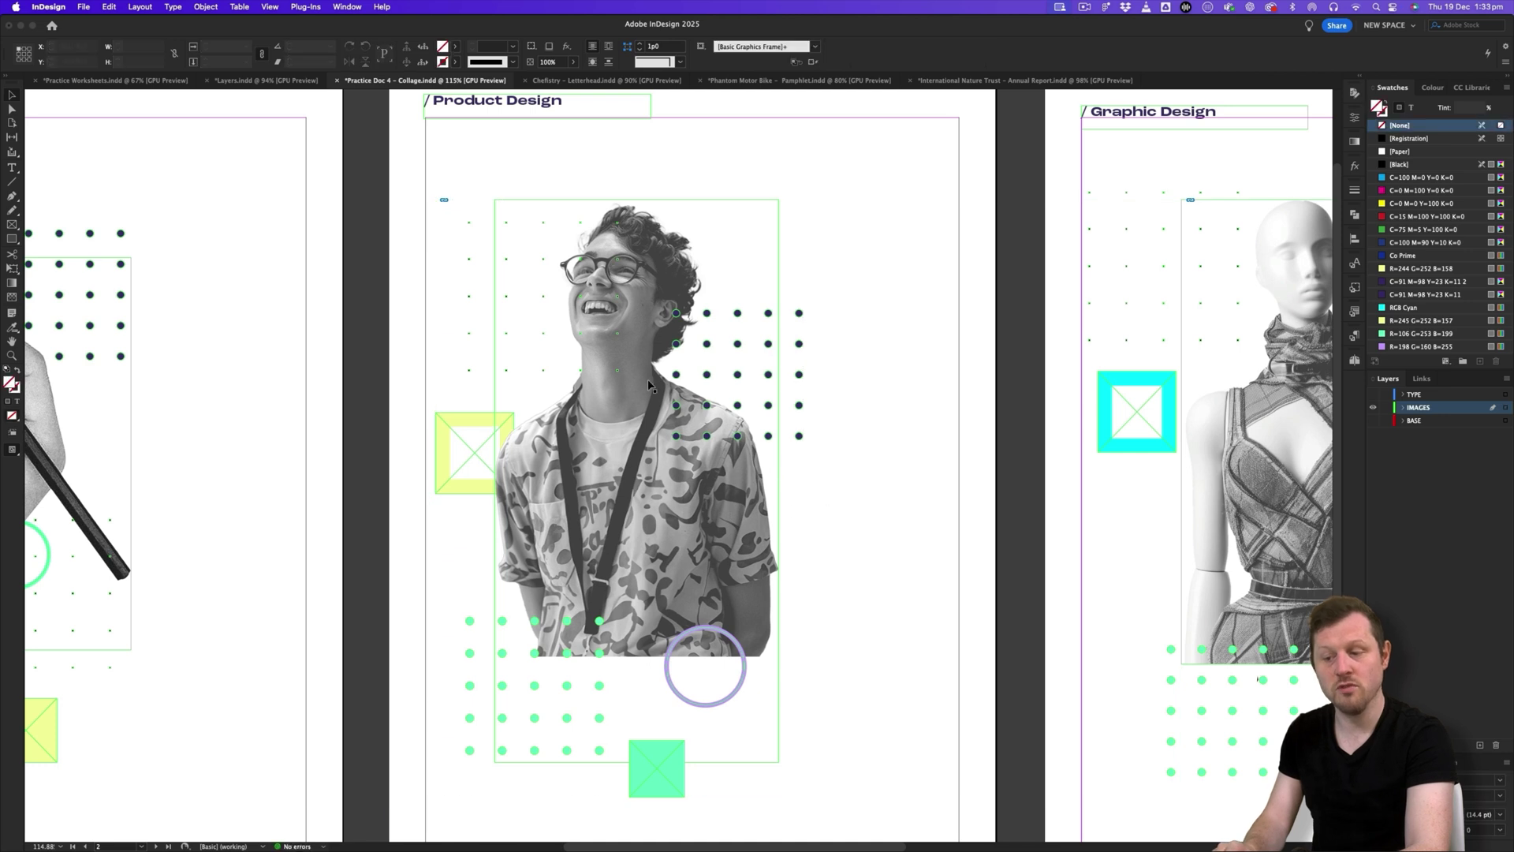
pyautogui.doubleClick(737, 478)
pyautogui.moveTo(737, 481); pyautogui.dragTo(760, 402)
pyautogui.moveTo(761, 457); pyautogui.dragTo(710, 559)
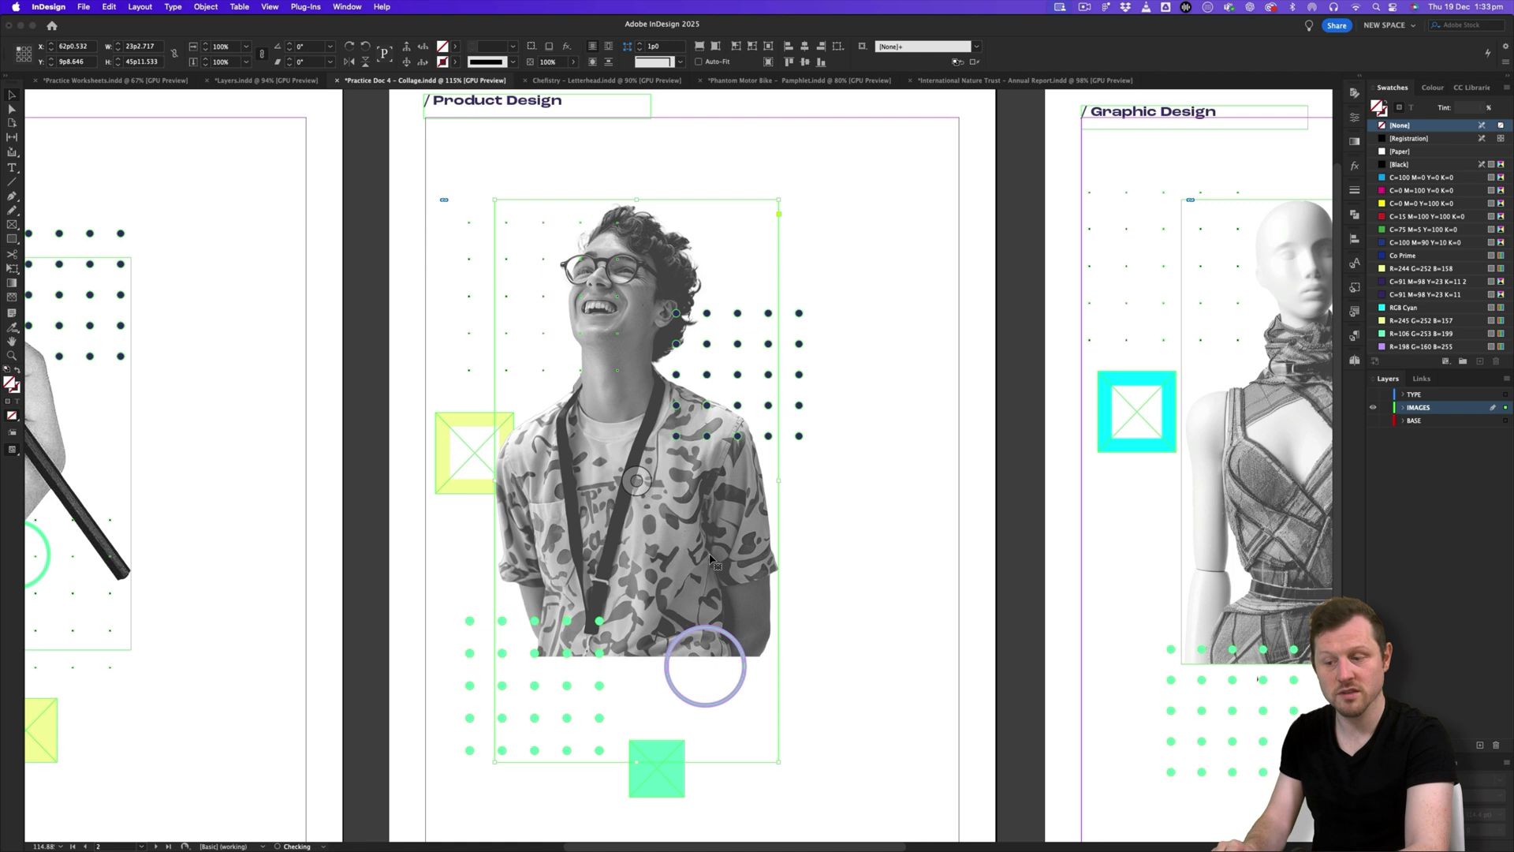
pyautogui.click(472, 490)
pyautogui.click(896, 498)
pyautogui.moveTo(732, 506)
pyautogui.mouseDown()
pyautogui.moveTo(802, 501)
pyautogui.moveTo(727, 498)
pyautogui.mouseUp()
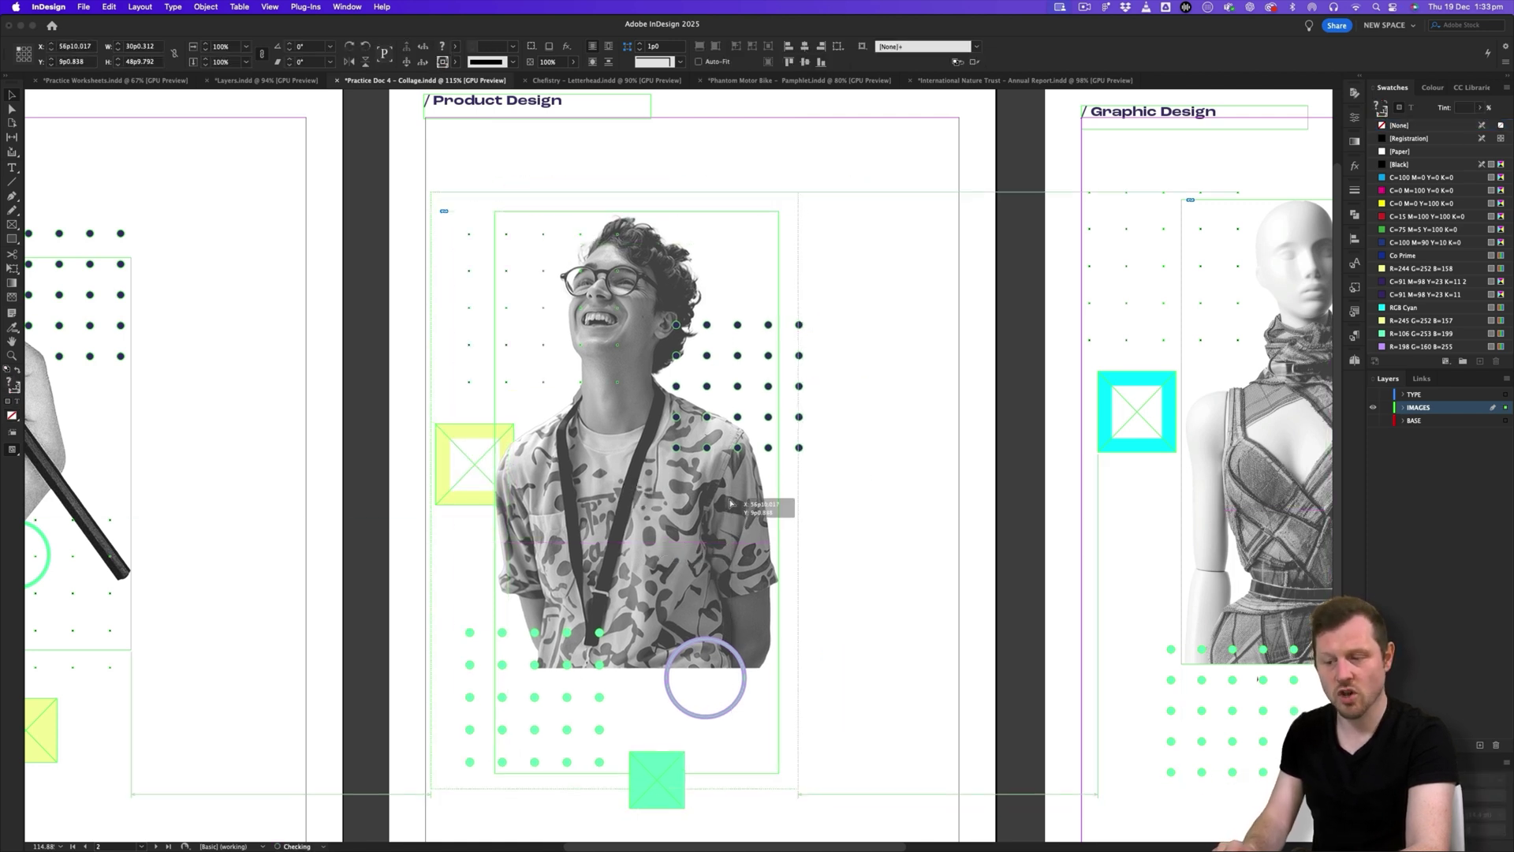
# - Show the BASE and TYPE layers again and ungroup the photo and shapes on the Product Design page
pyautogui.click(1373, 420)
pyautogui.click(1373, 394)
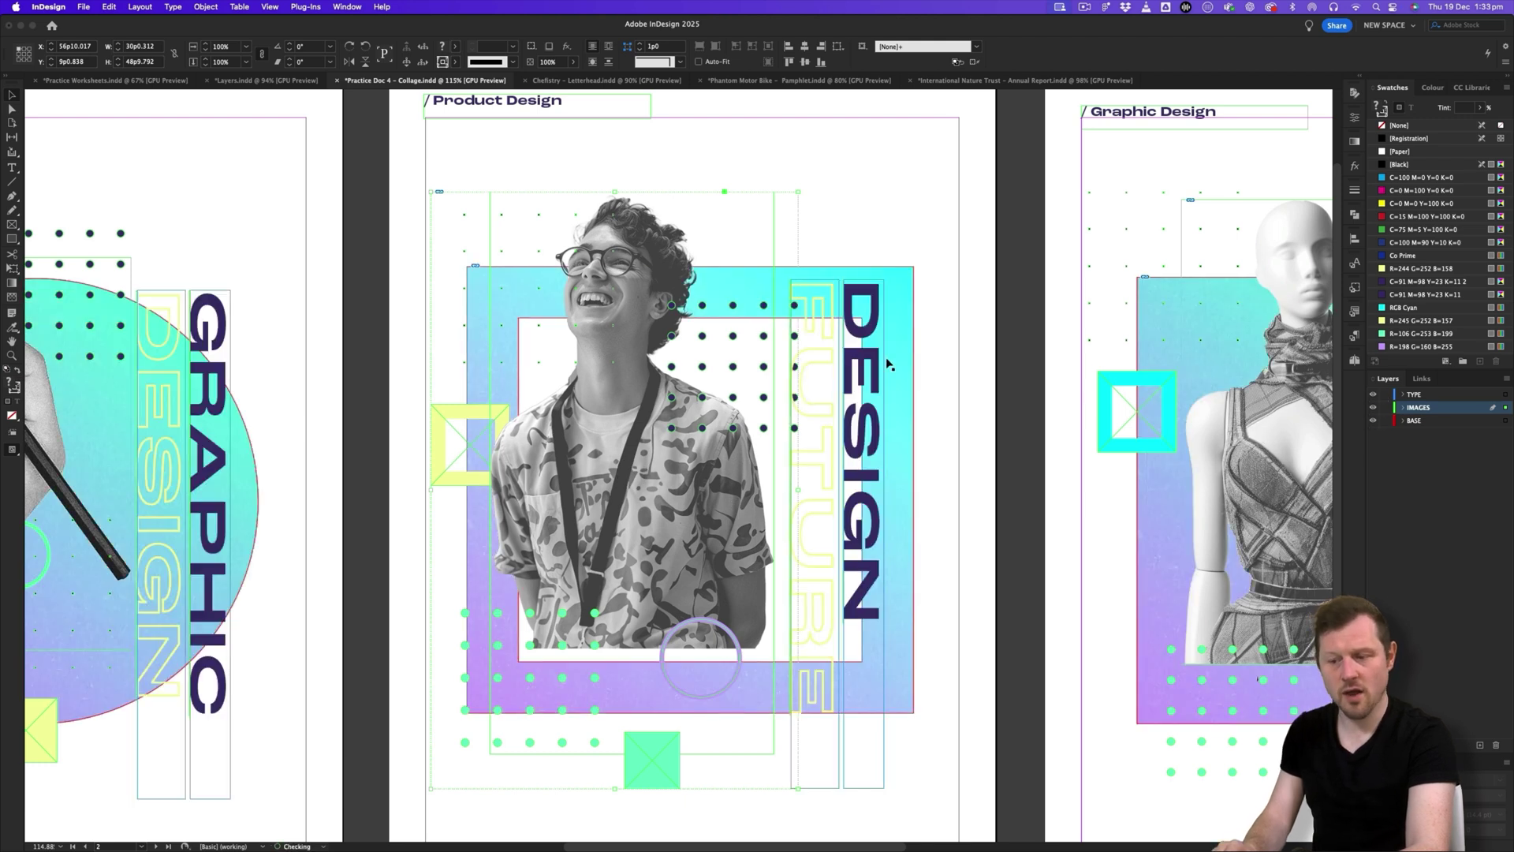
pyautogui.rightClick(640, 233)
pyautogui.click(694, 411)
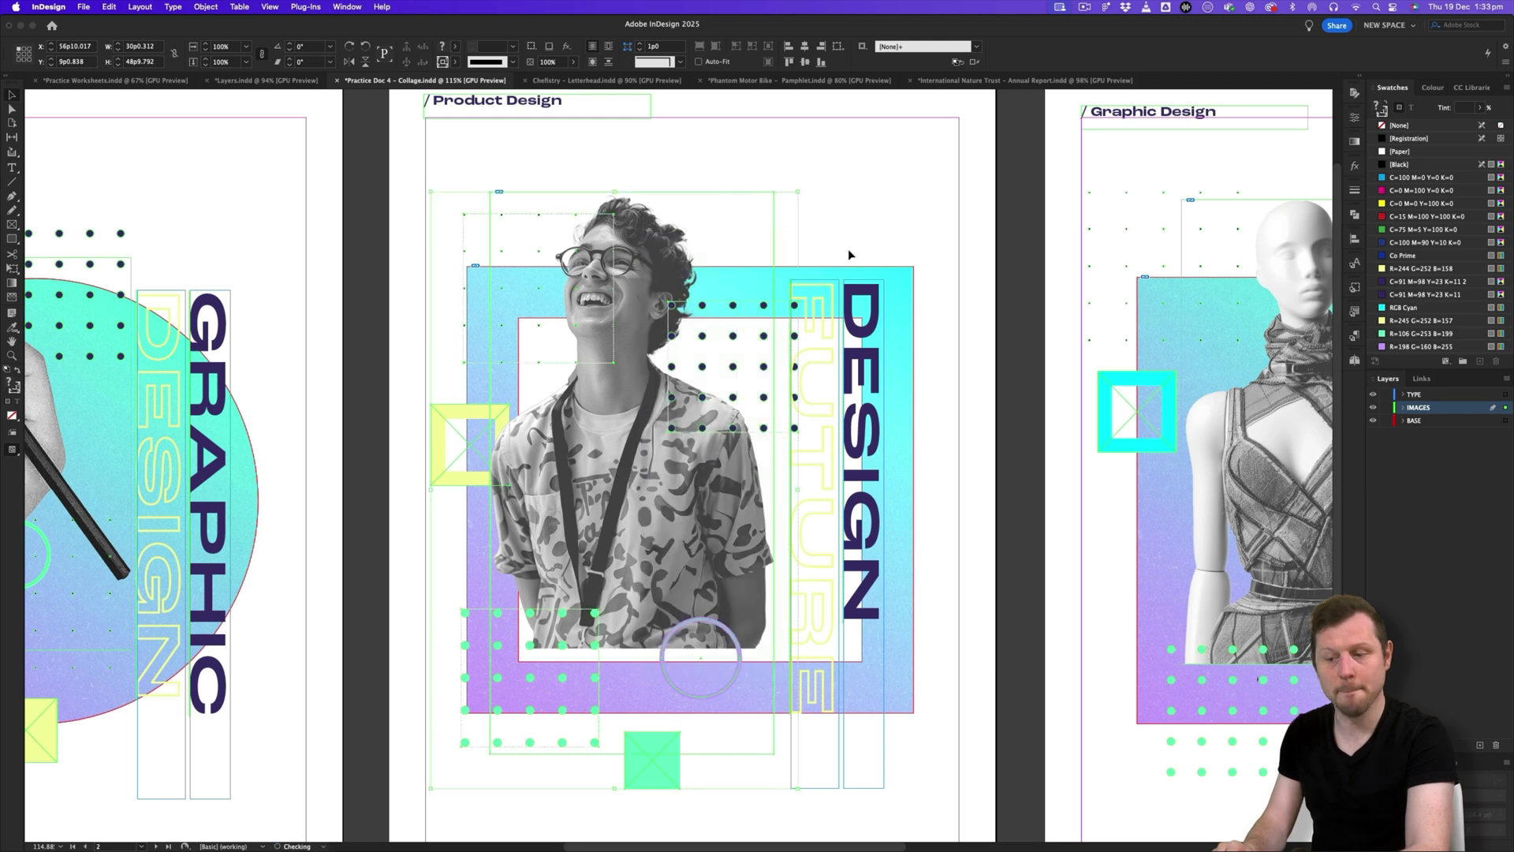
# - Try moving the yellow square frame beside the man by itself, undo the move, and clear the selection
pyautogui.click(757, 205)
pyautogui.moveTo(448, 410); pyautogui.dragTo(419, 372)
pyautogui.press('super+z')
pyautogui.click(892, 217)
# - Expand the IMAGES layer and look through the list of objects it contains
pyautogui.press('z')
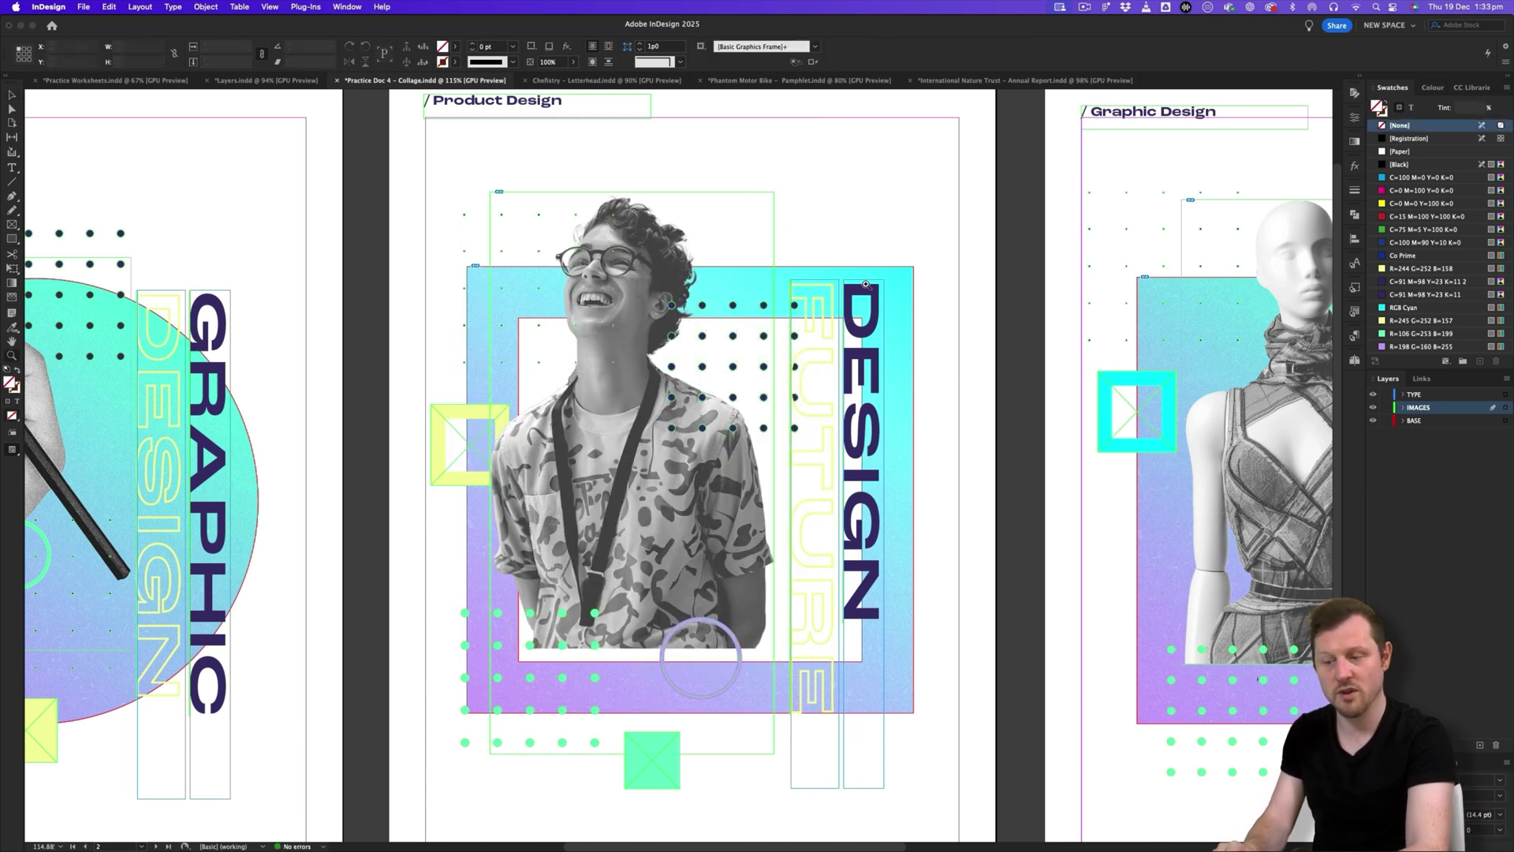
pyautogui.moveTo(851, 397); pyautogui.dragTo(835, 364)
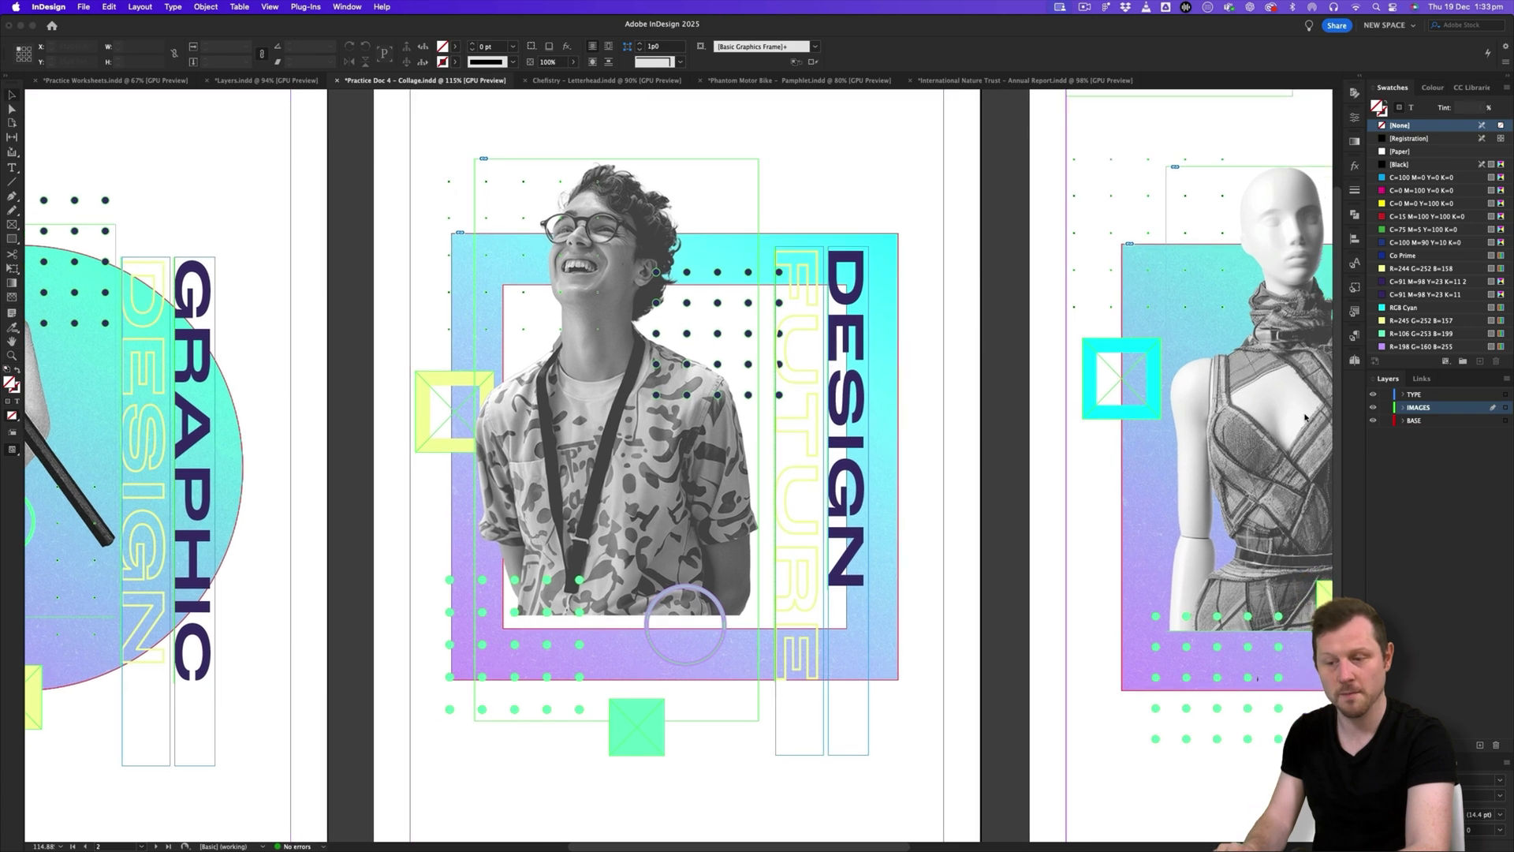
pyautogui.click(1402, 407)
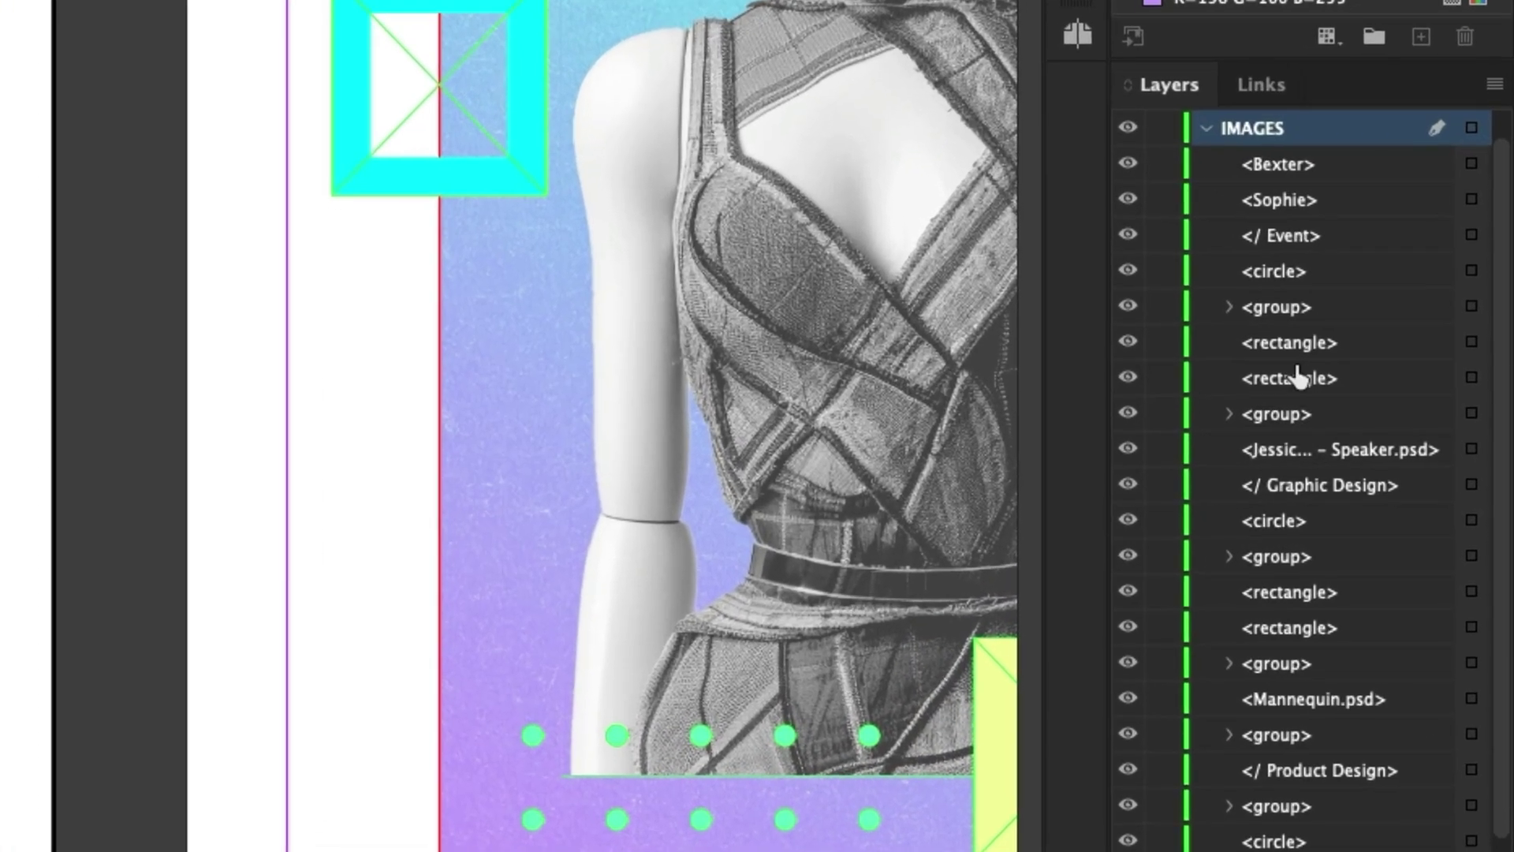
pyautogui.scroll(-5, 1297, 379)
pyautogui.scroll(5, 1294, 426)
pyautogui.scroll(-3, 1290, 461)
pyautogui.scroll(3, 1289, 461)
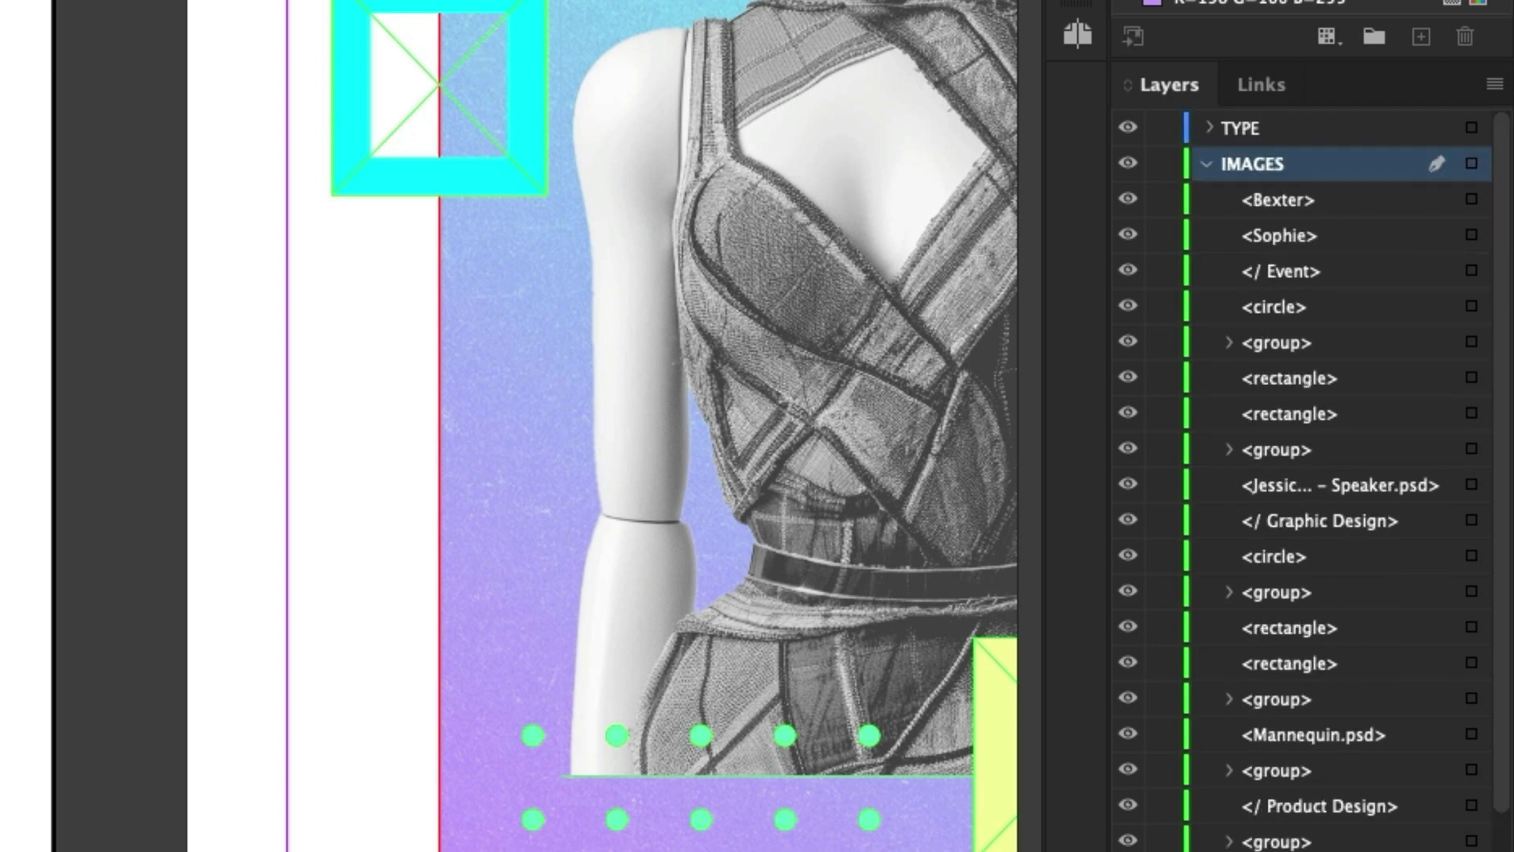
# - Return to Preview screen mode to hide the frame edges around the artwork
pyautogui.press('w')
pyautogui.scroll(-5, 1237, 305)
pyautogui.scroll(5, 1230, 295)
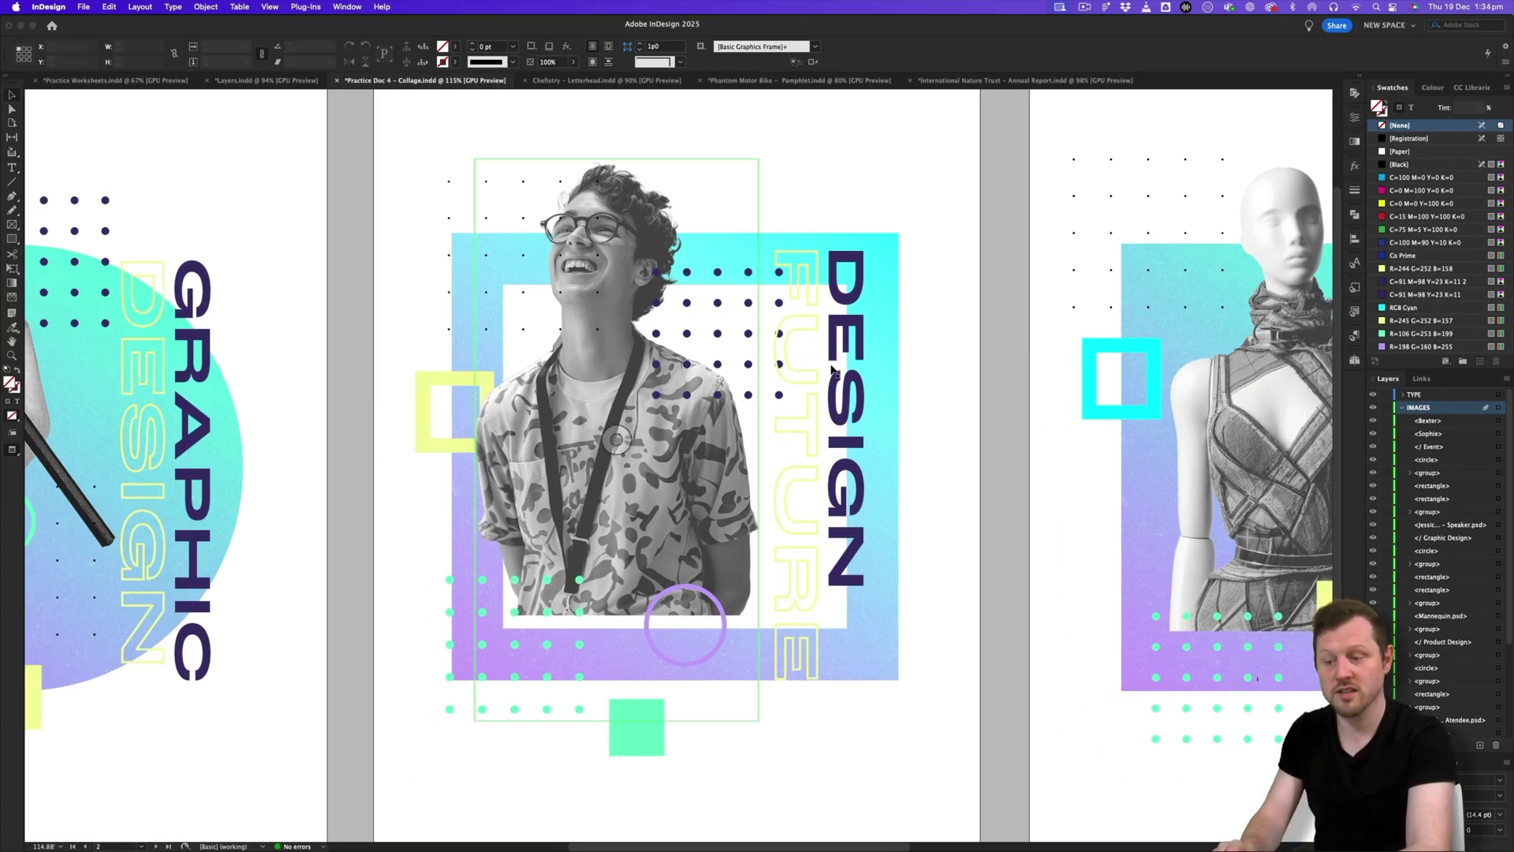
# - Select the FUTURE and DESIGN titles beside the man together and move both slightly to the right
pyautogui.click(783, 321)
pyautogui.keyDown('shift'); pyautogui.click(843, 323); pyautogui.keyUp('shift')
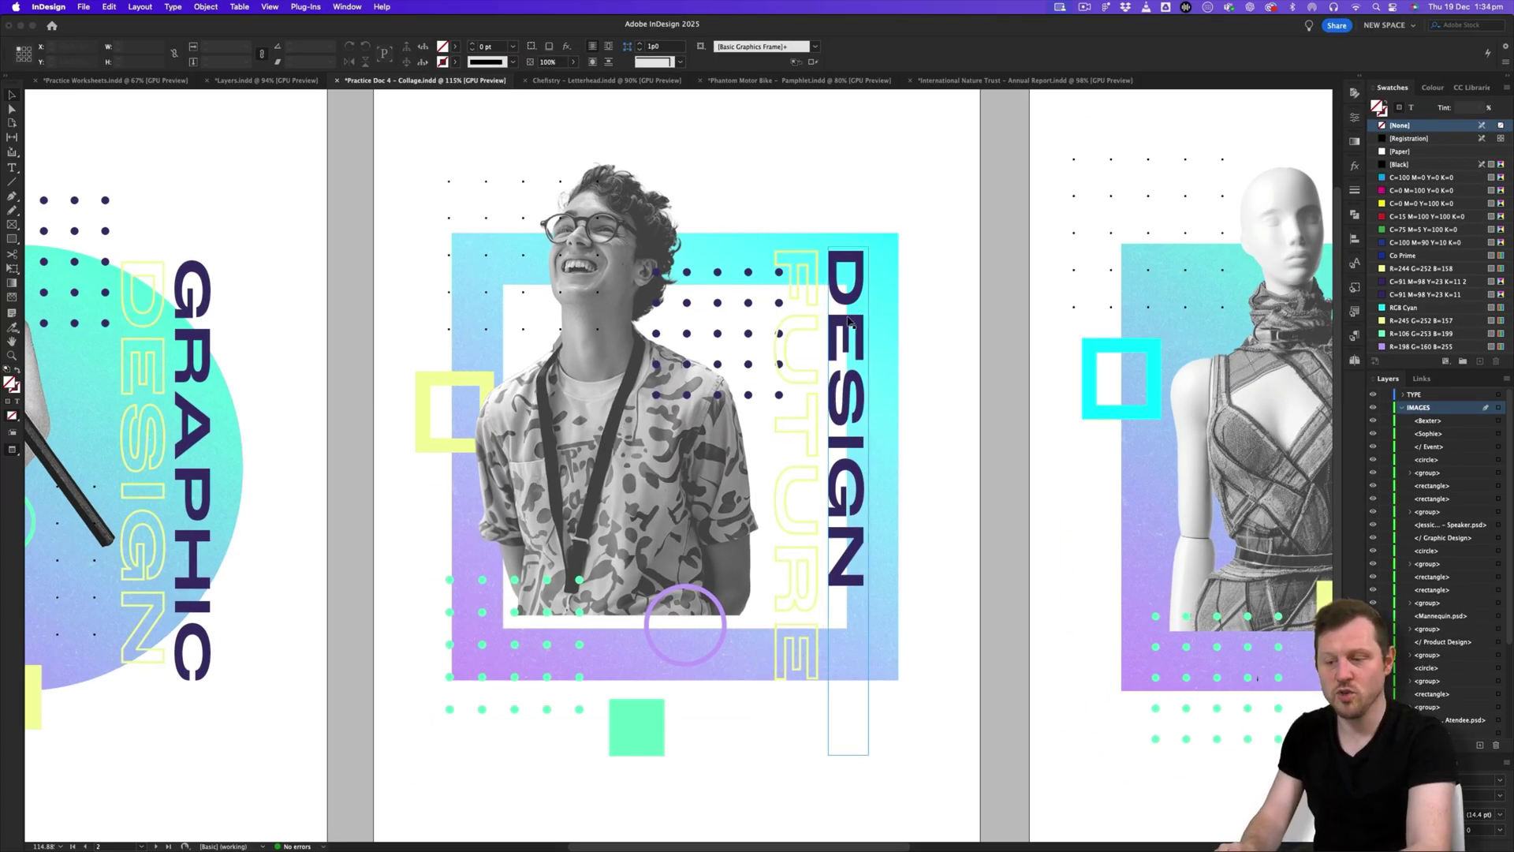
pyautogui.moveTo(814, 254); pyautogui.dragTo(825, 254)
pyautogui.click(797, 207)
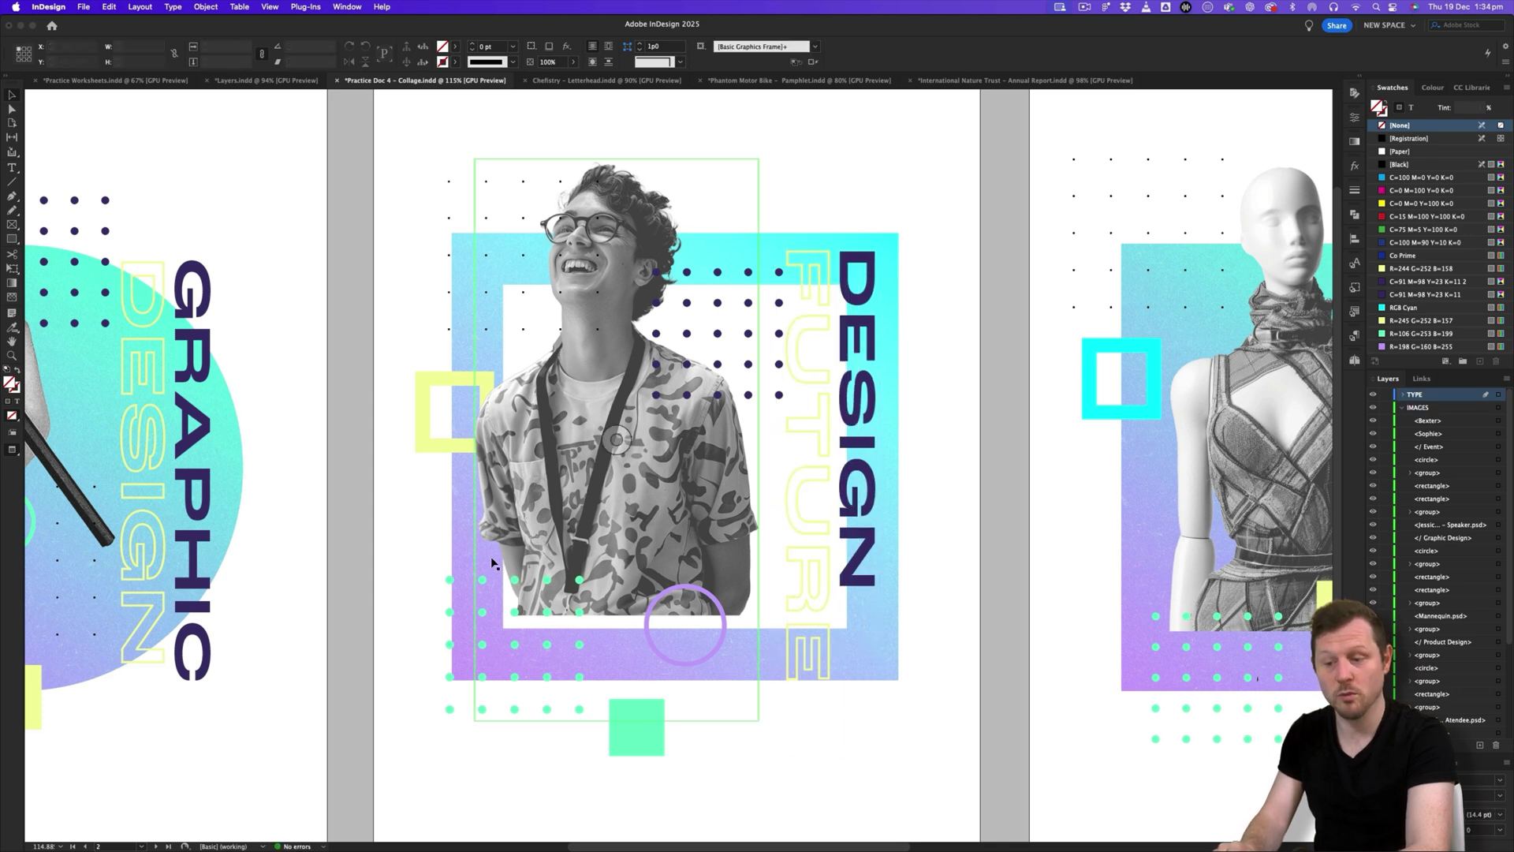
# - Move the green circle outline below the hand on the Graphic Design page slightly up and right, to about X 20p8.7, Y 34p9.3
pyautogui.scroll(2, 899, 221)
pyautogui.hscroll(-3, 899, 220)
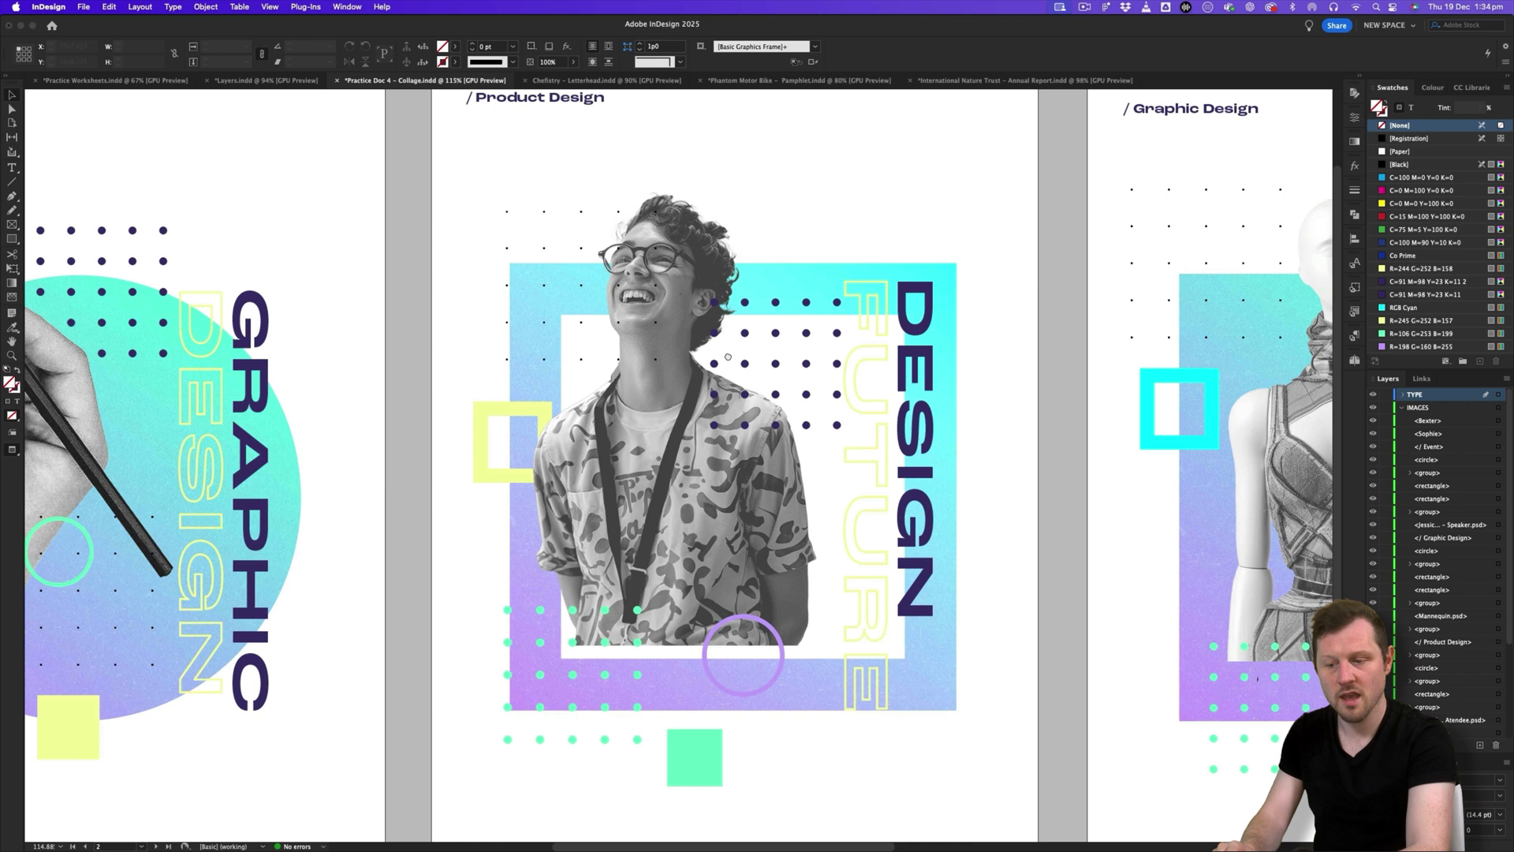
pyautogui.hscroll(-10, 891, 159)
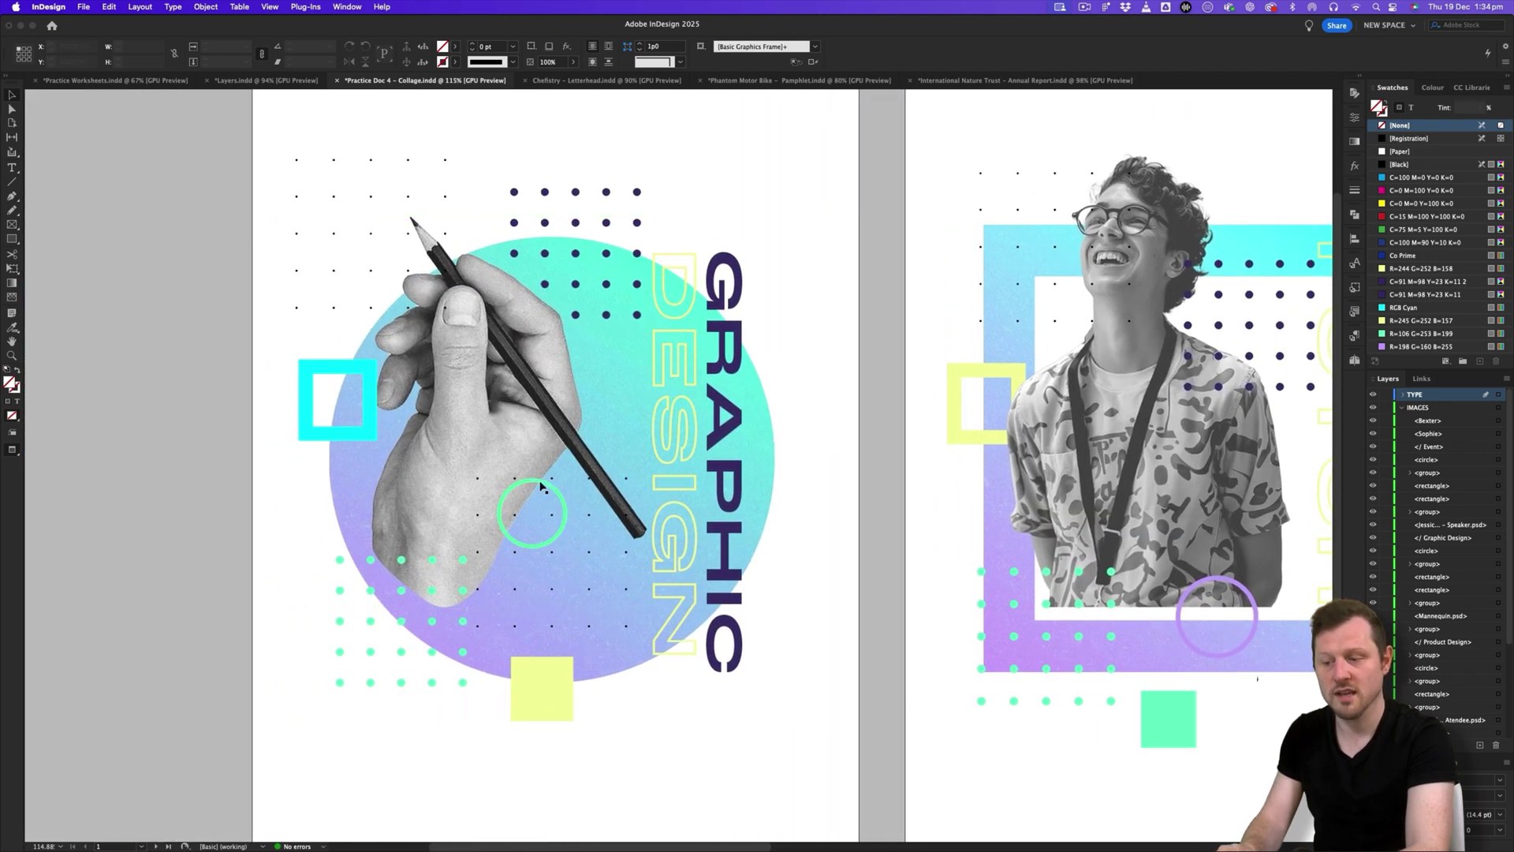
pyautogui.click(541, 483)
pyautogui.moveTo(541, 481); pyautogui.dragTo(544, 477)
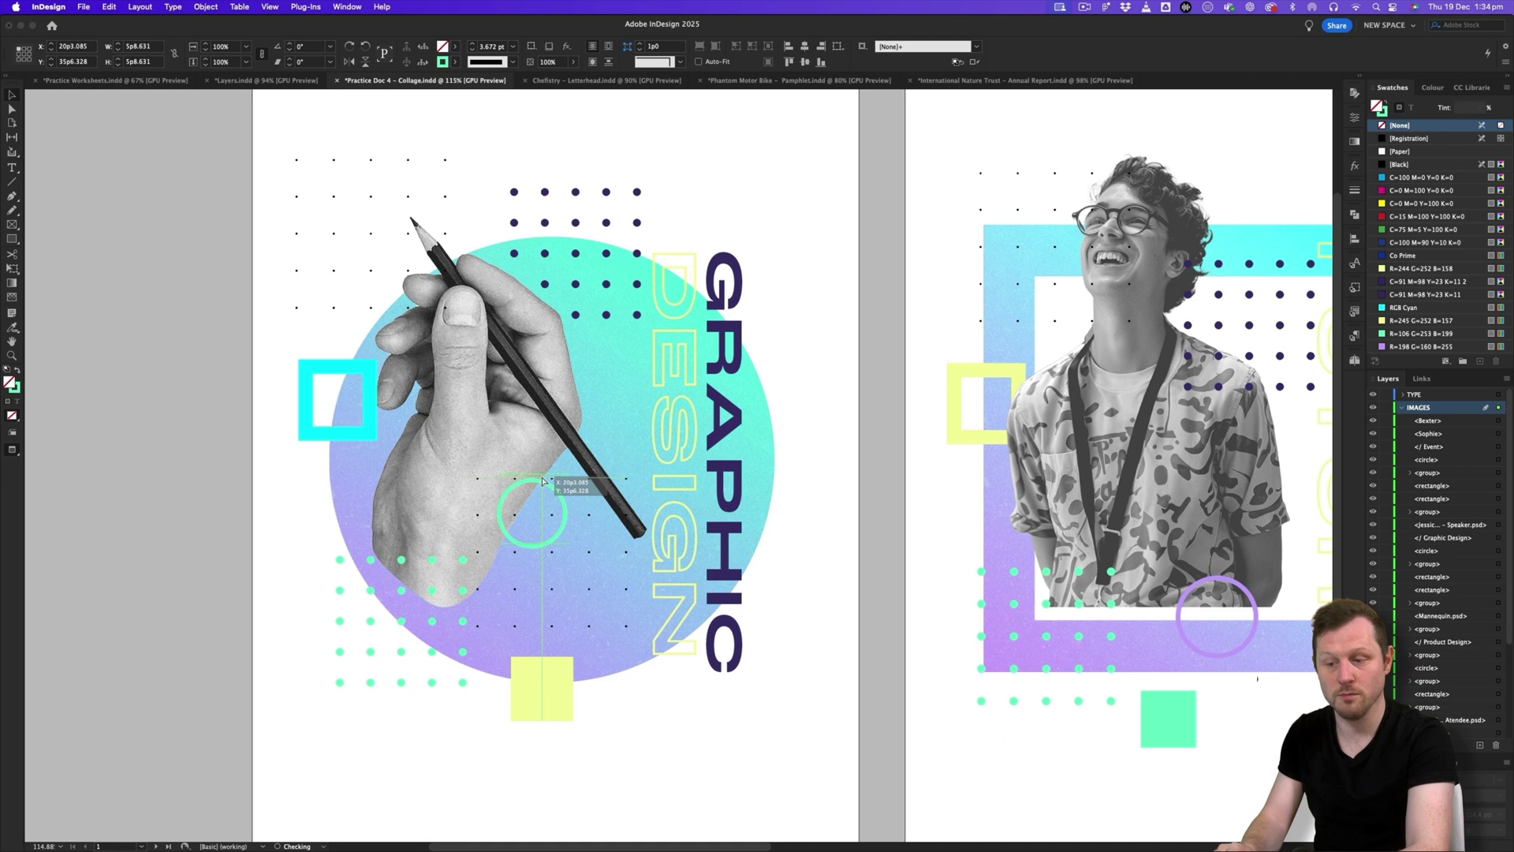
pyautogui.scroll(5, 492, 477)
pyautogui.moveTo(635, 476); pyautogui.dragTo(627, 458)
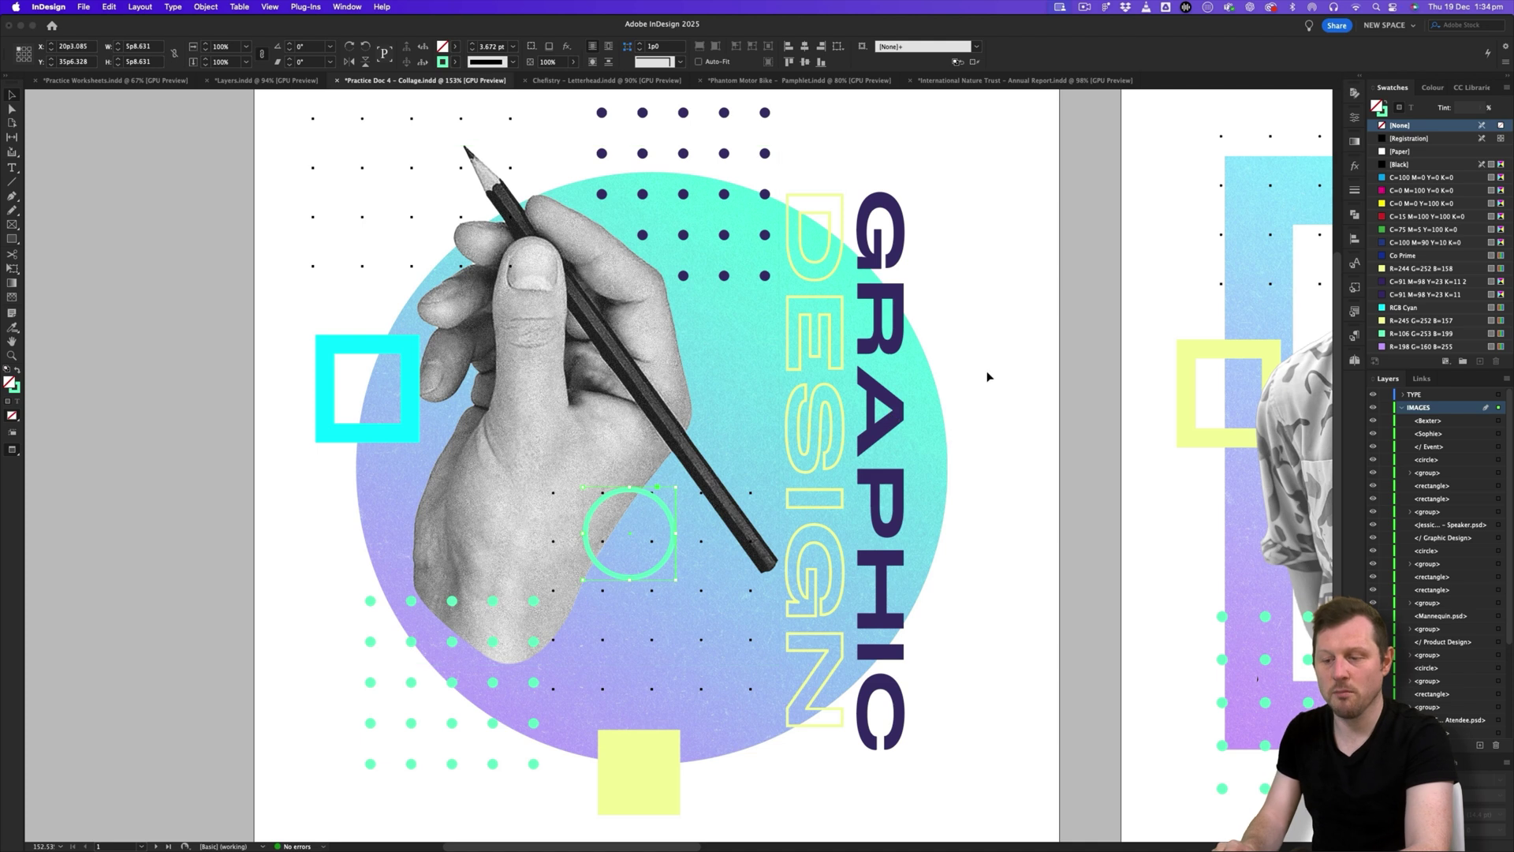
pyautogui.moveTo(637, 490); pyautogui.dragTo(646, 480)
# - Send the green circle outline to the back of its layer, behind the hand photo, and clear the selection
pyautogui.rightClick(645, 482)
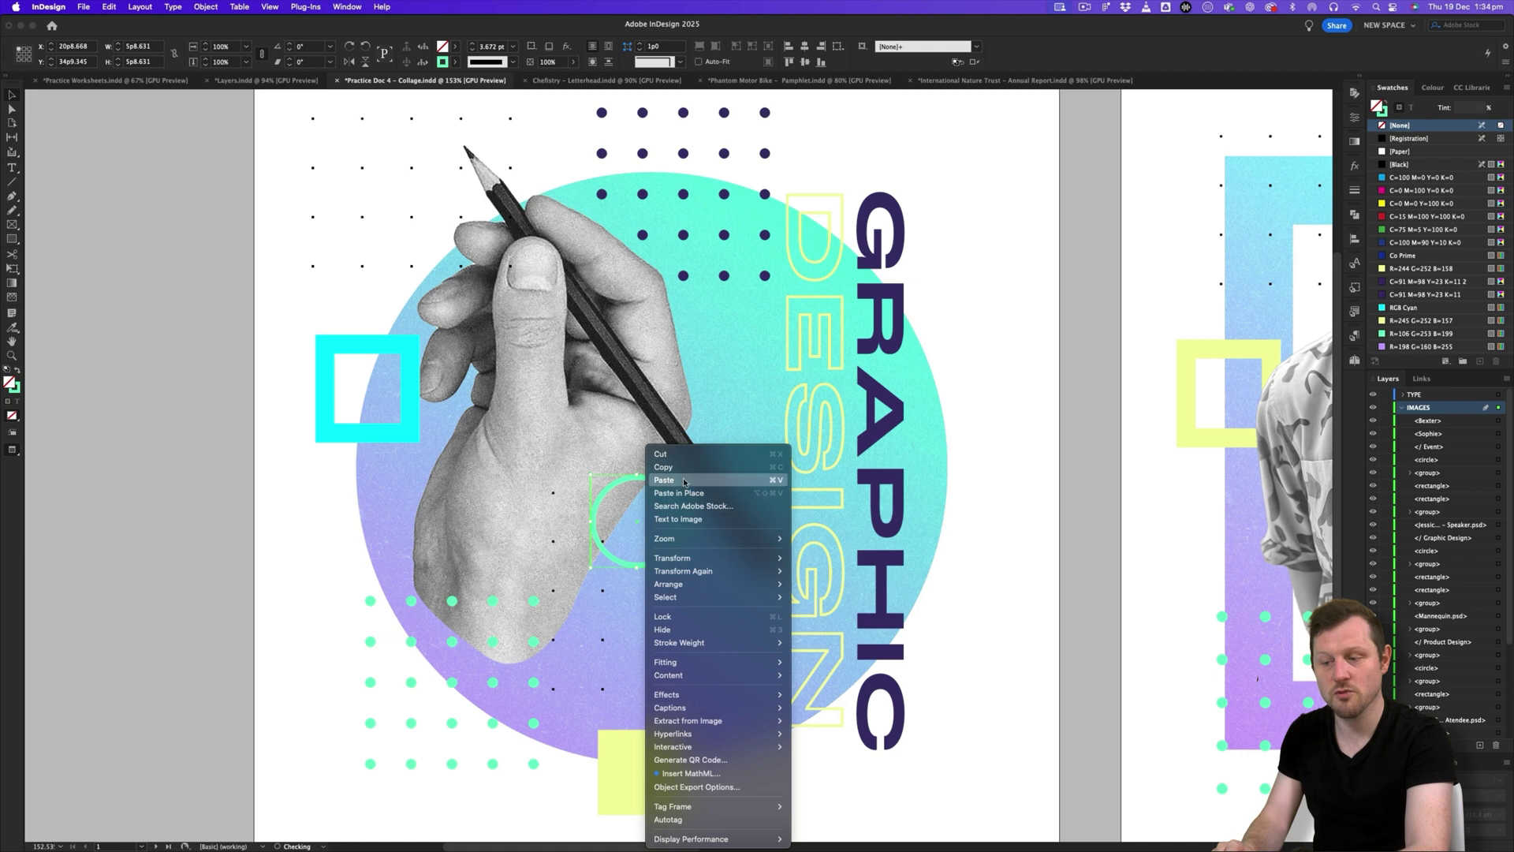
pyautogui.moveTo(733, 584)
pyautogui.click(841, 622)
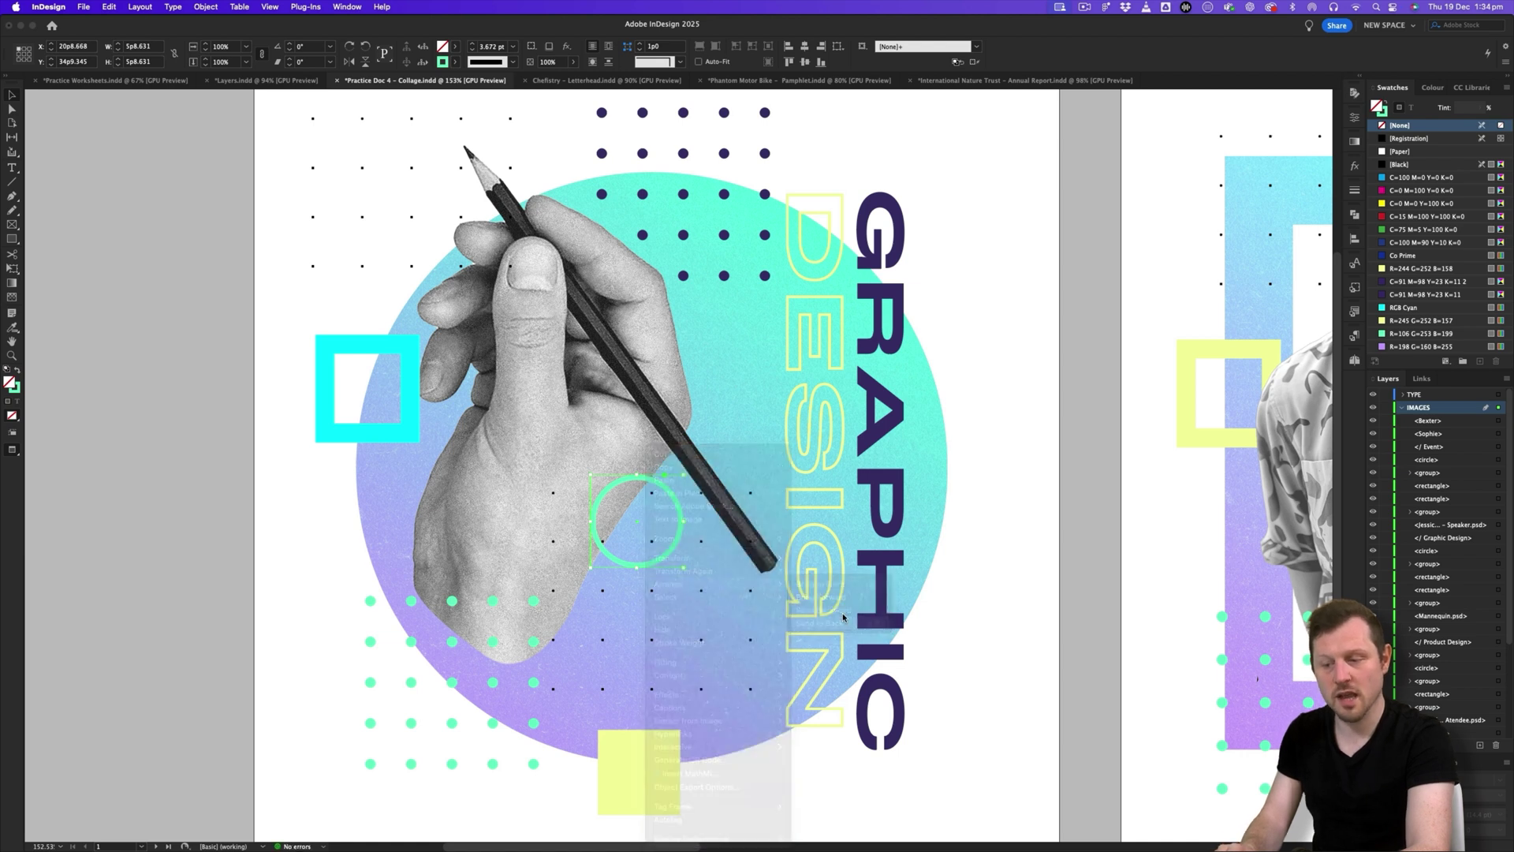
pyautogui.click(1014, 440)
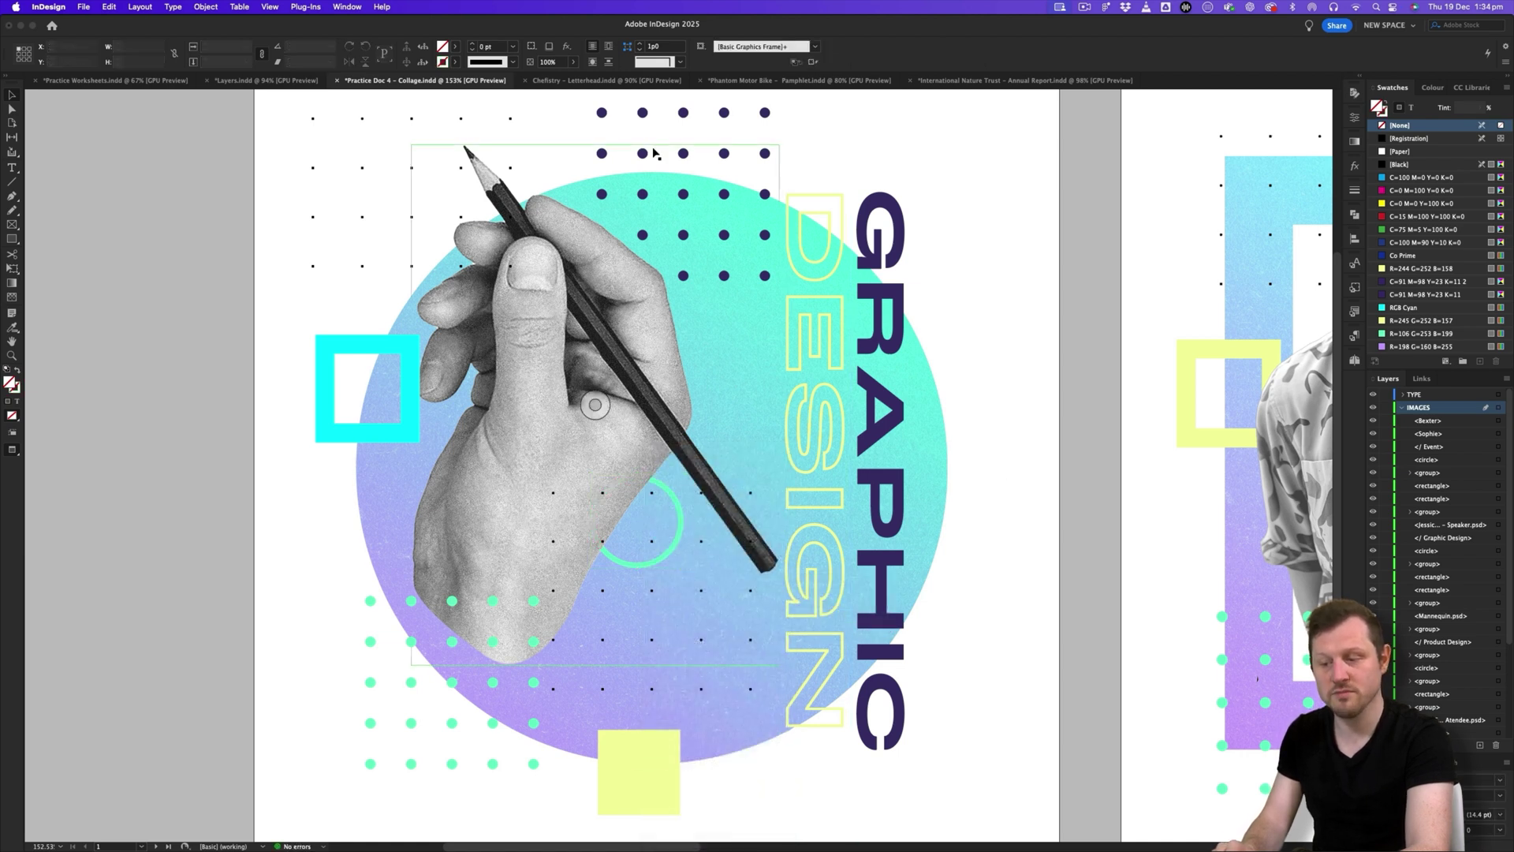
# - Bring the dark blue dot grid above the hand to the front of the IMAGES layer and deselect it
pyautogui.click(642, 114)
pyautogui.moveTo(641, 129); pyautogui.dragTo(639, 190)
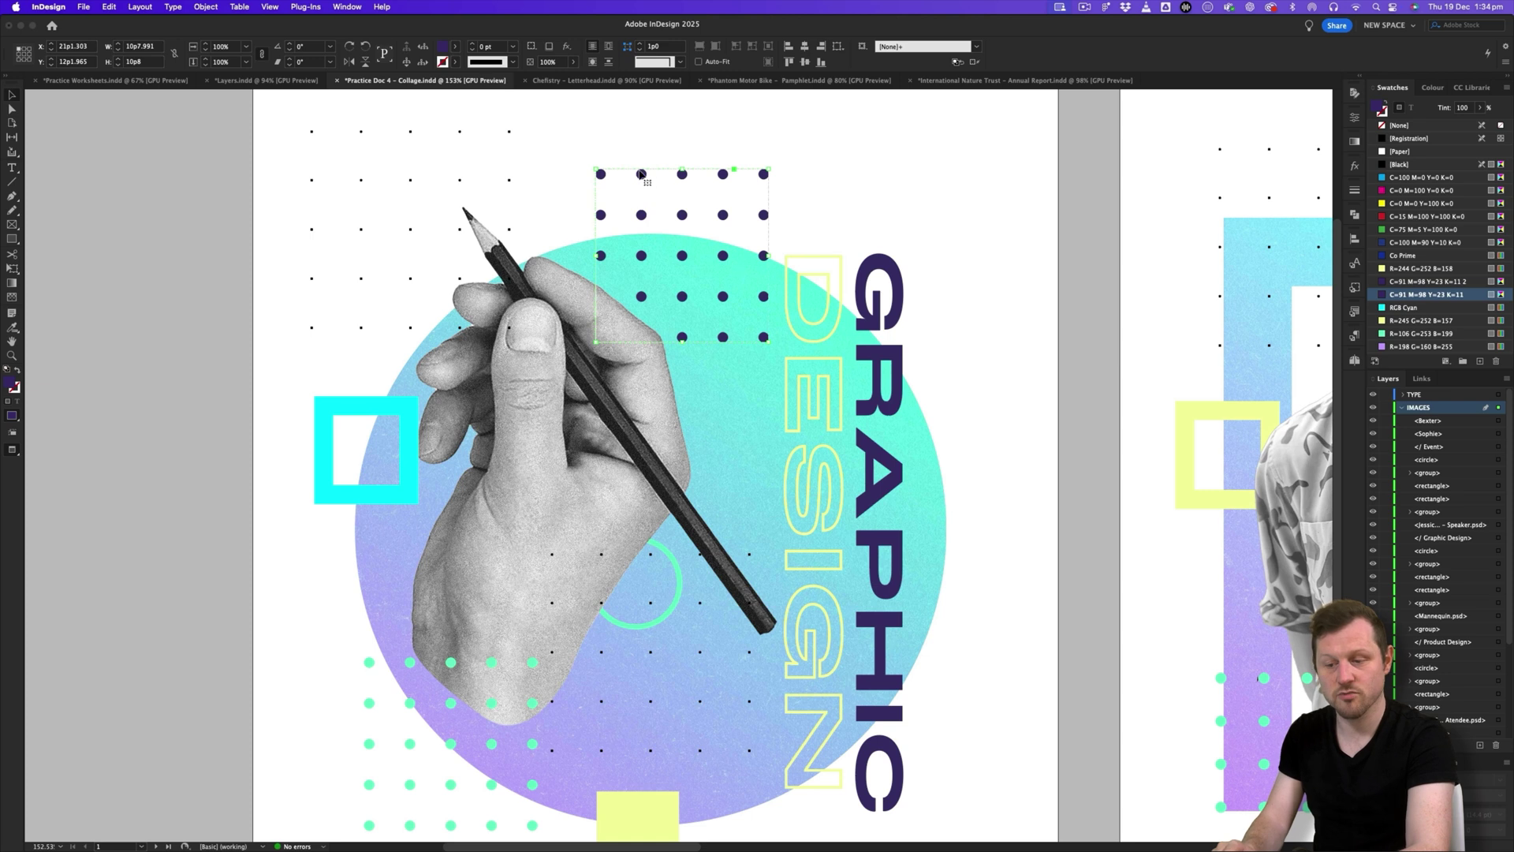
pyautogui.rightClick(641, 174)
pyautogui.moveTo(733, 313)
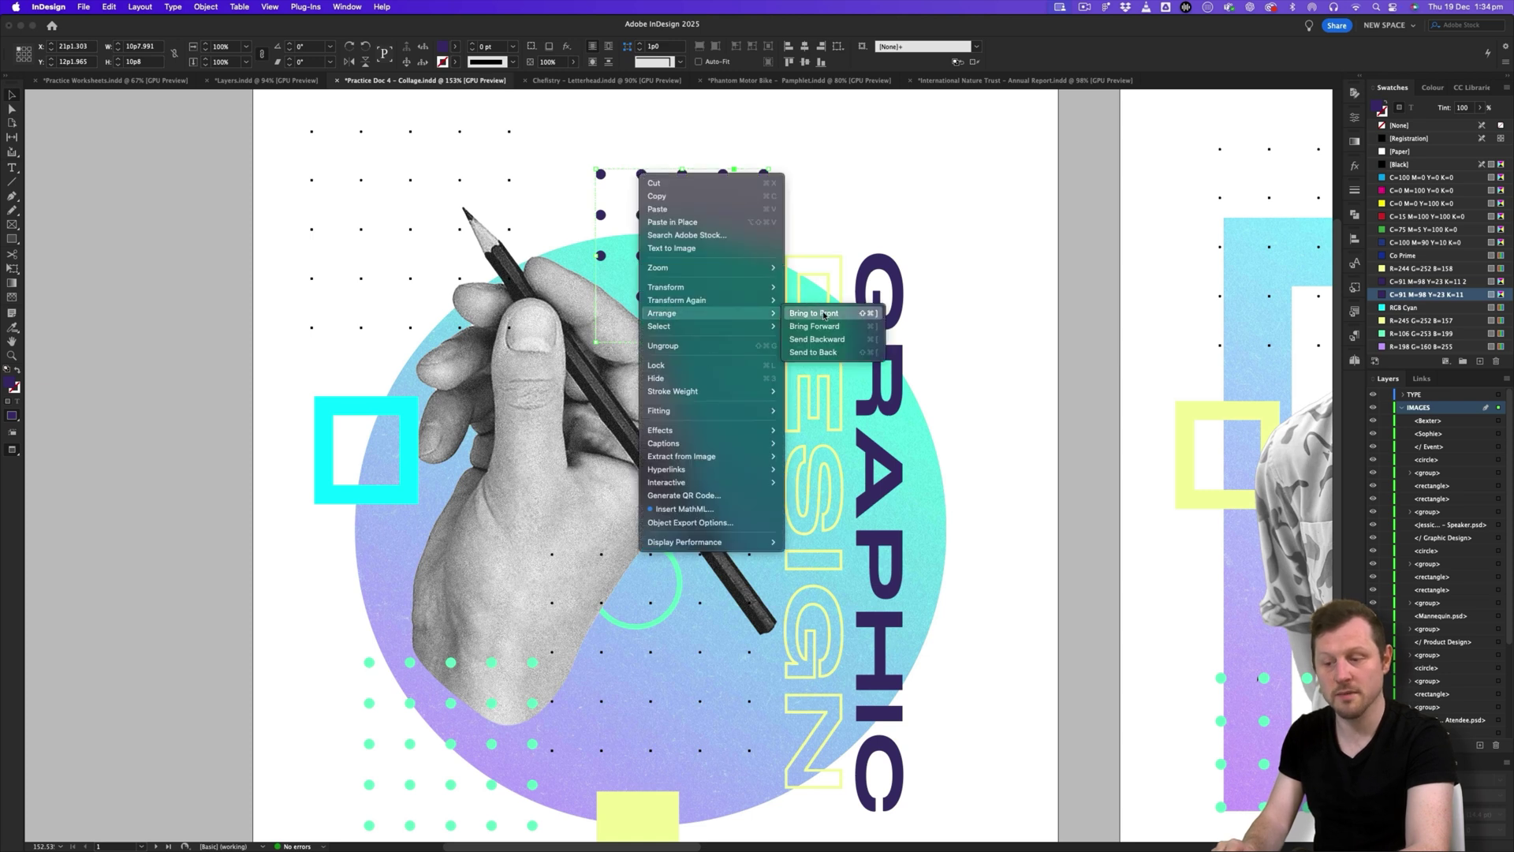
pyautogui.click(839, 313)
pyautogui.click(1001, 253)
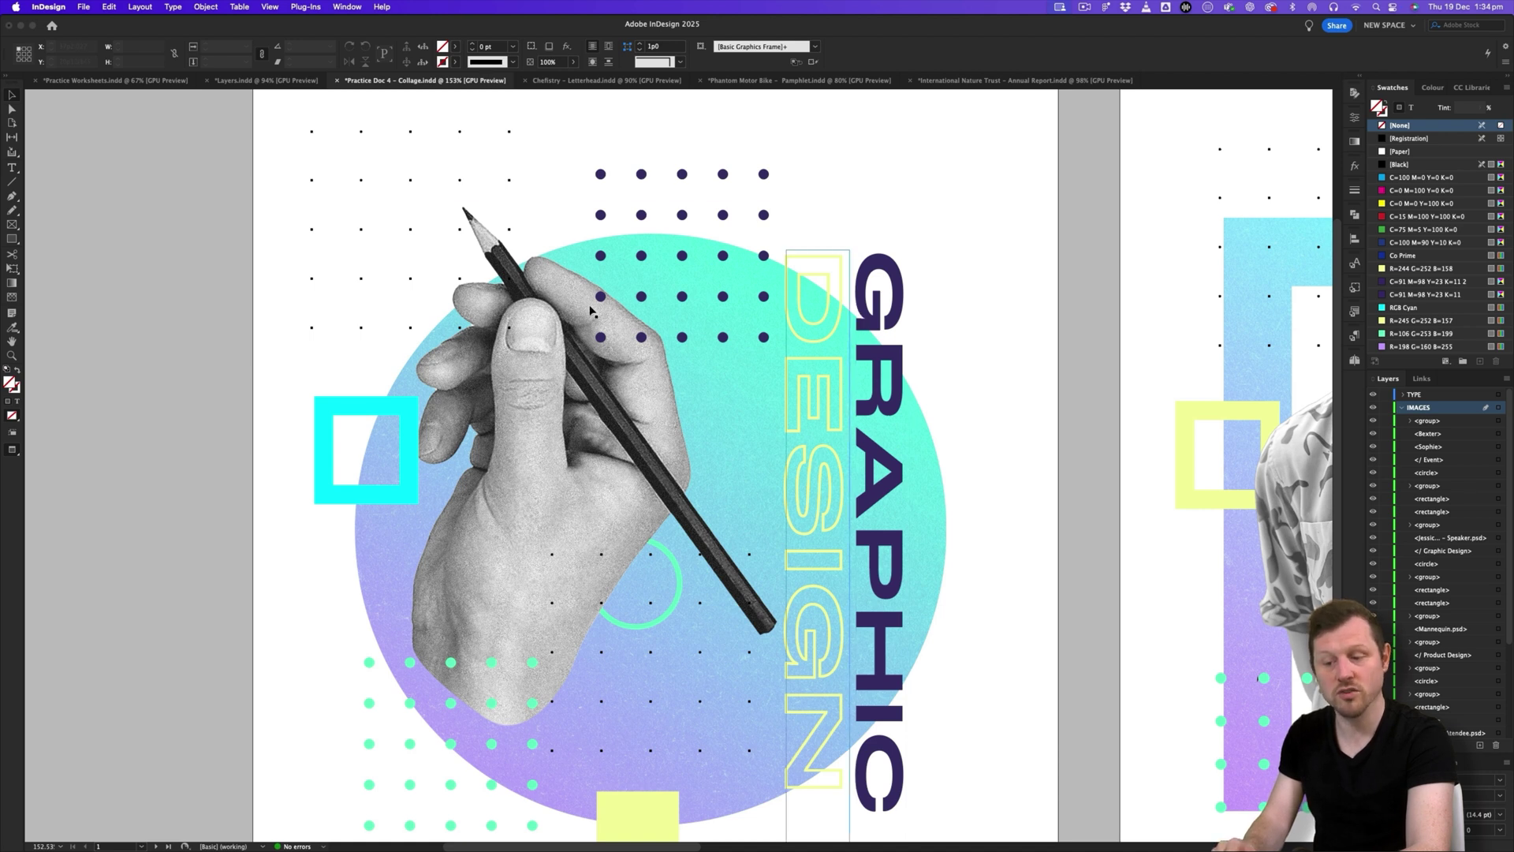
# - Shift the hand photo backward and forward through the IMAGES layer's stacking order, leaving it in front of the green dot grid, and deselect it
pyautogui.scroll(-2, 679, 495)
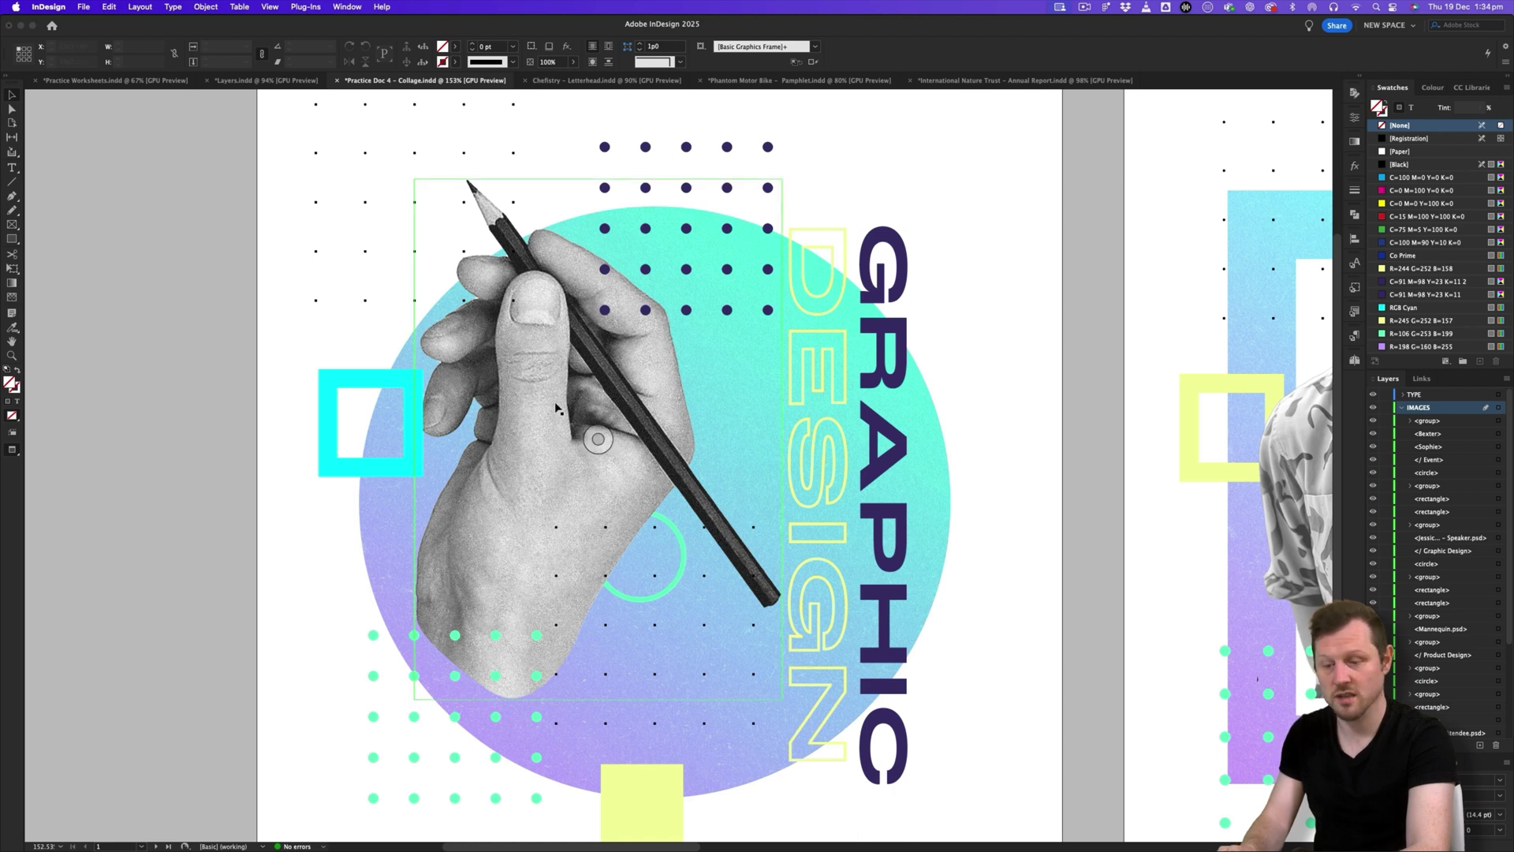
pyautogui.click(538, 388)
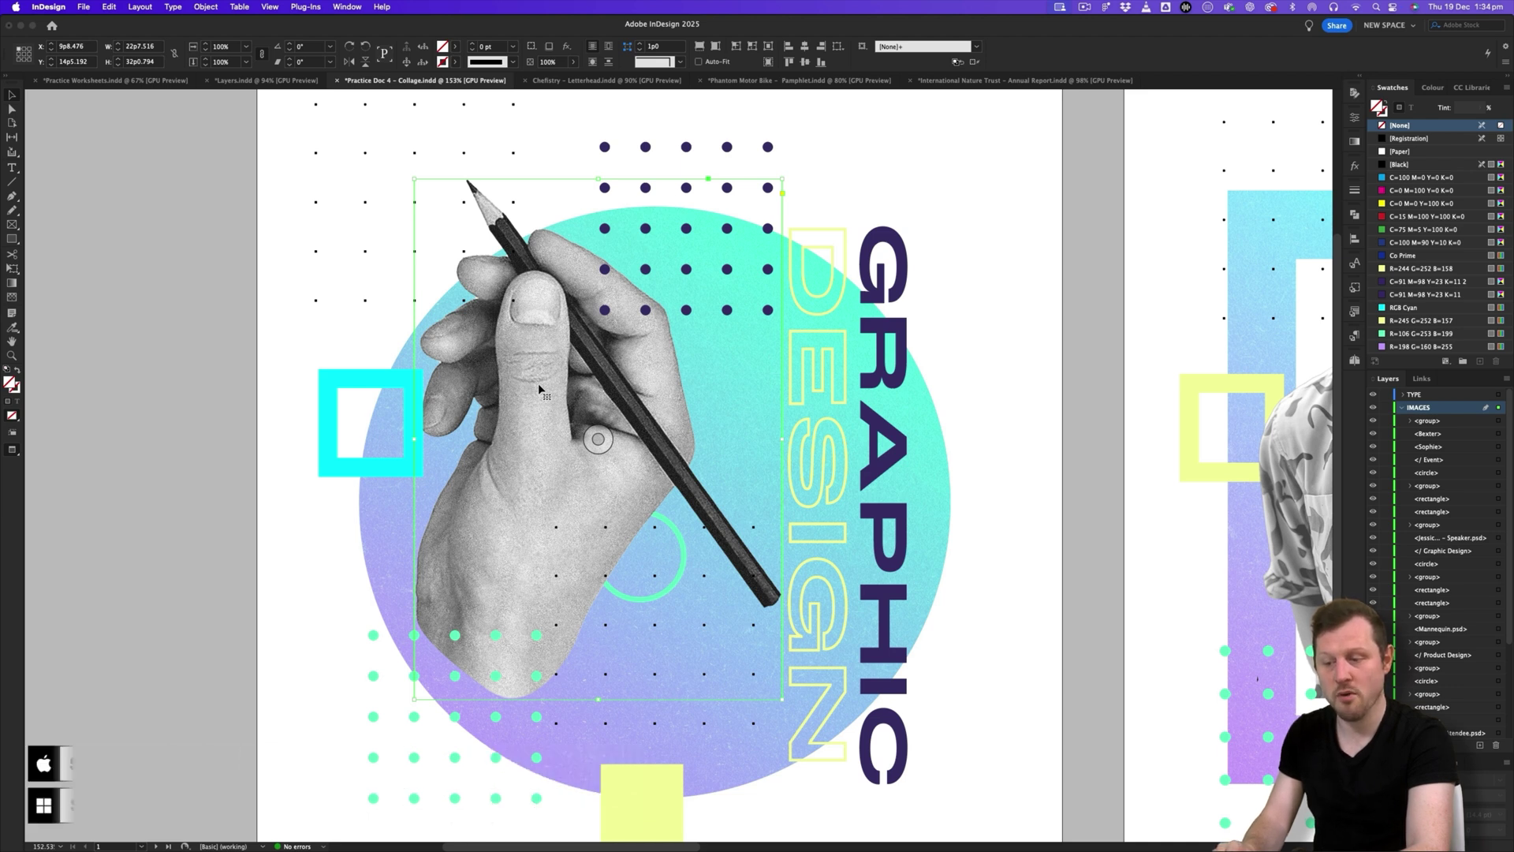
pyautogui.press('super+bracketleft')
pyautogui.press('super+bracketright')
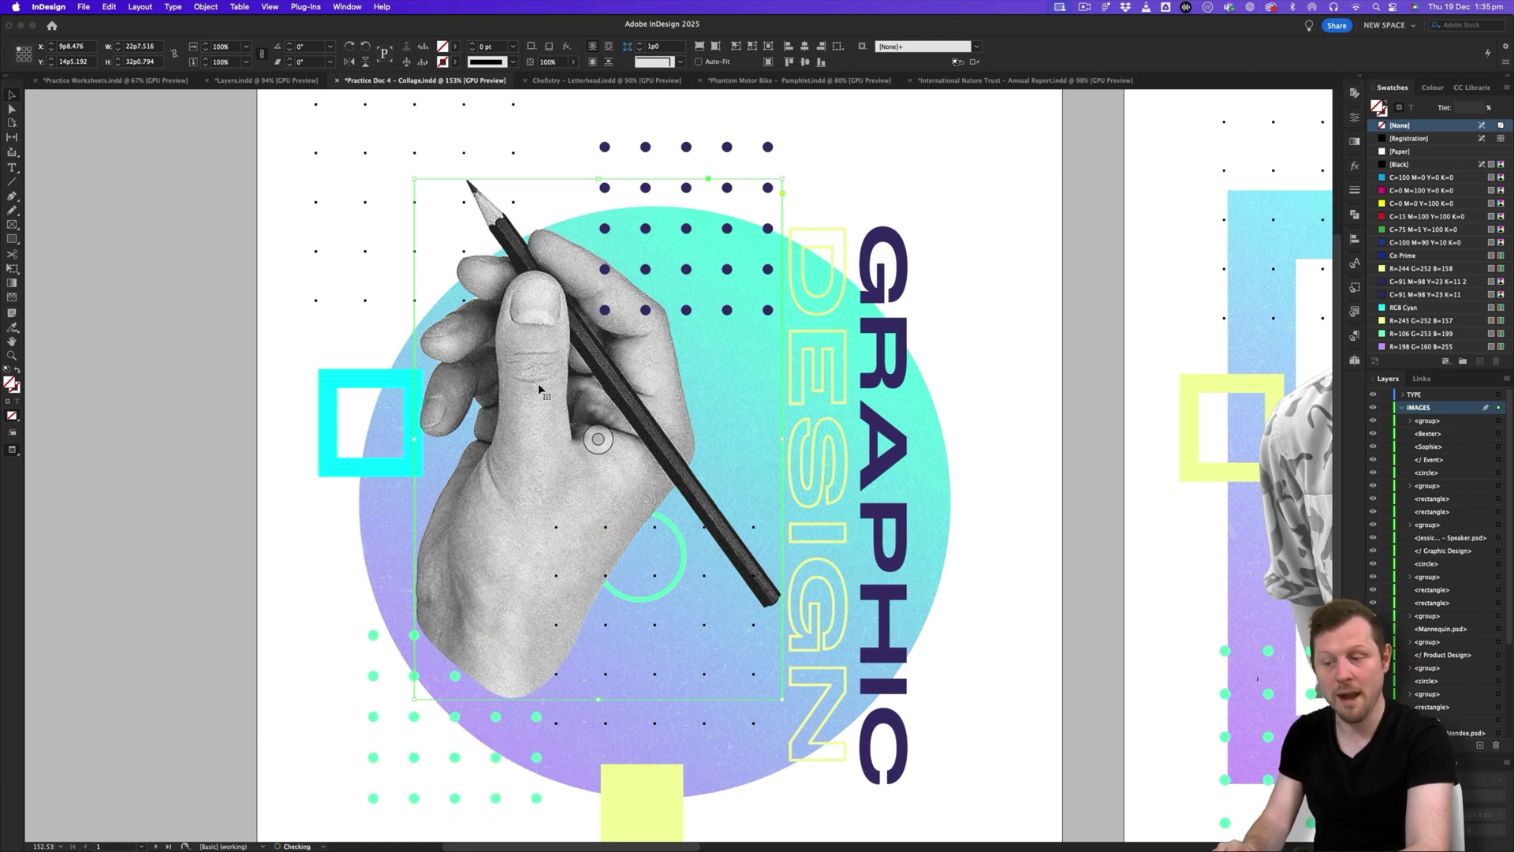
pyautogui.press('super+bracketright')
pyautogui.press('super+bracketright')
pyautogui.press('super+bracketright')
pyautogui.press('super+bracketright')
pyautogui.press('super+bracketright')
pyautogui.press('super+bracketright')
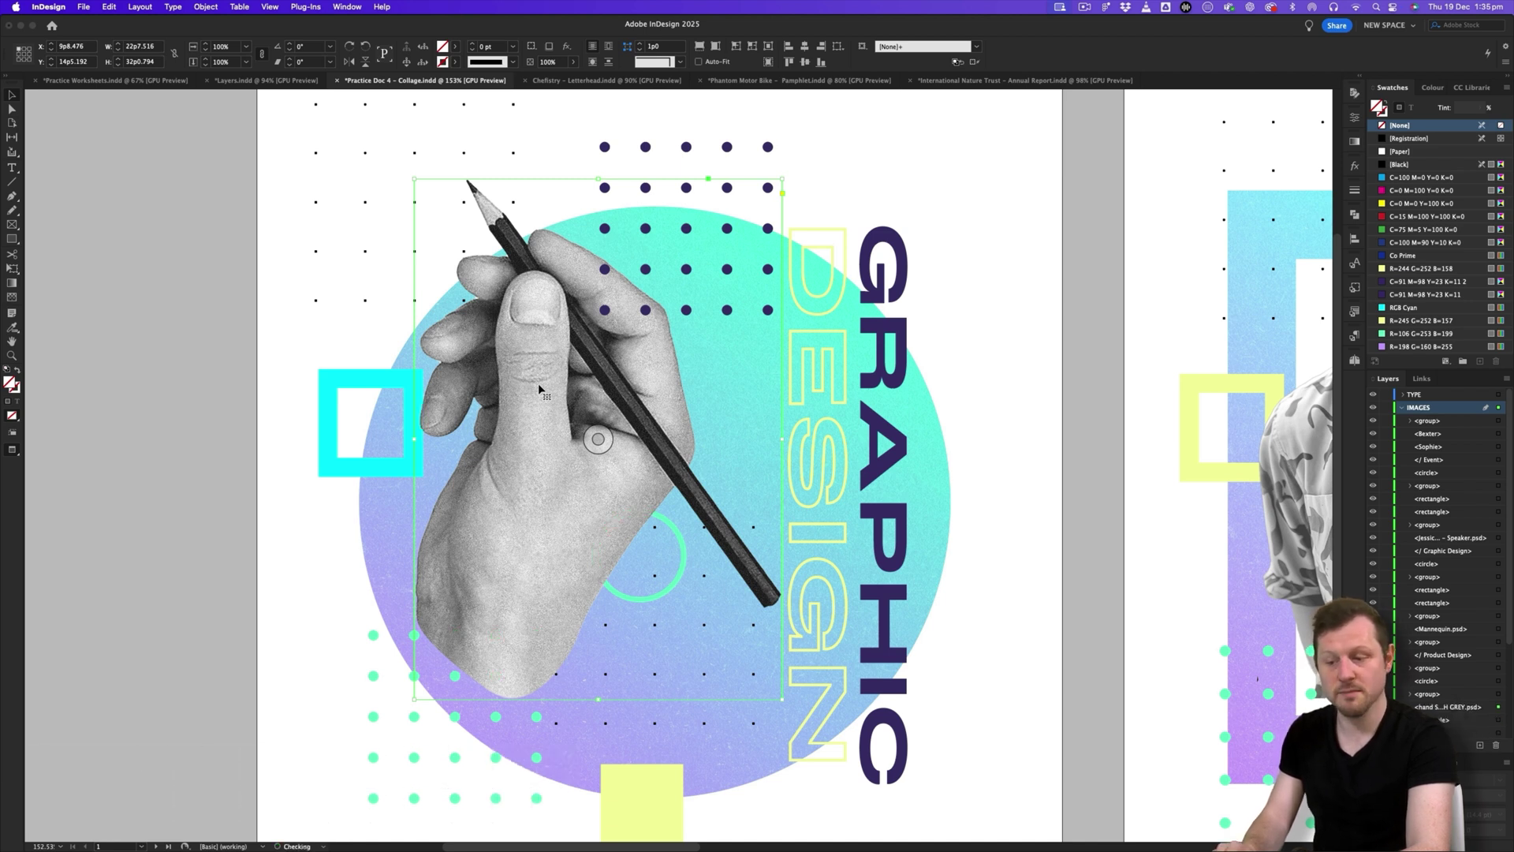
pyautogui.press('super+bracketleft')
pyautogui.press('super+bracketleft')
pyautogui.press('super+bracketleft')
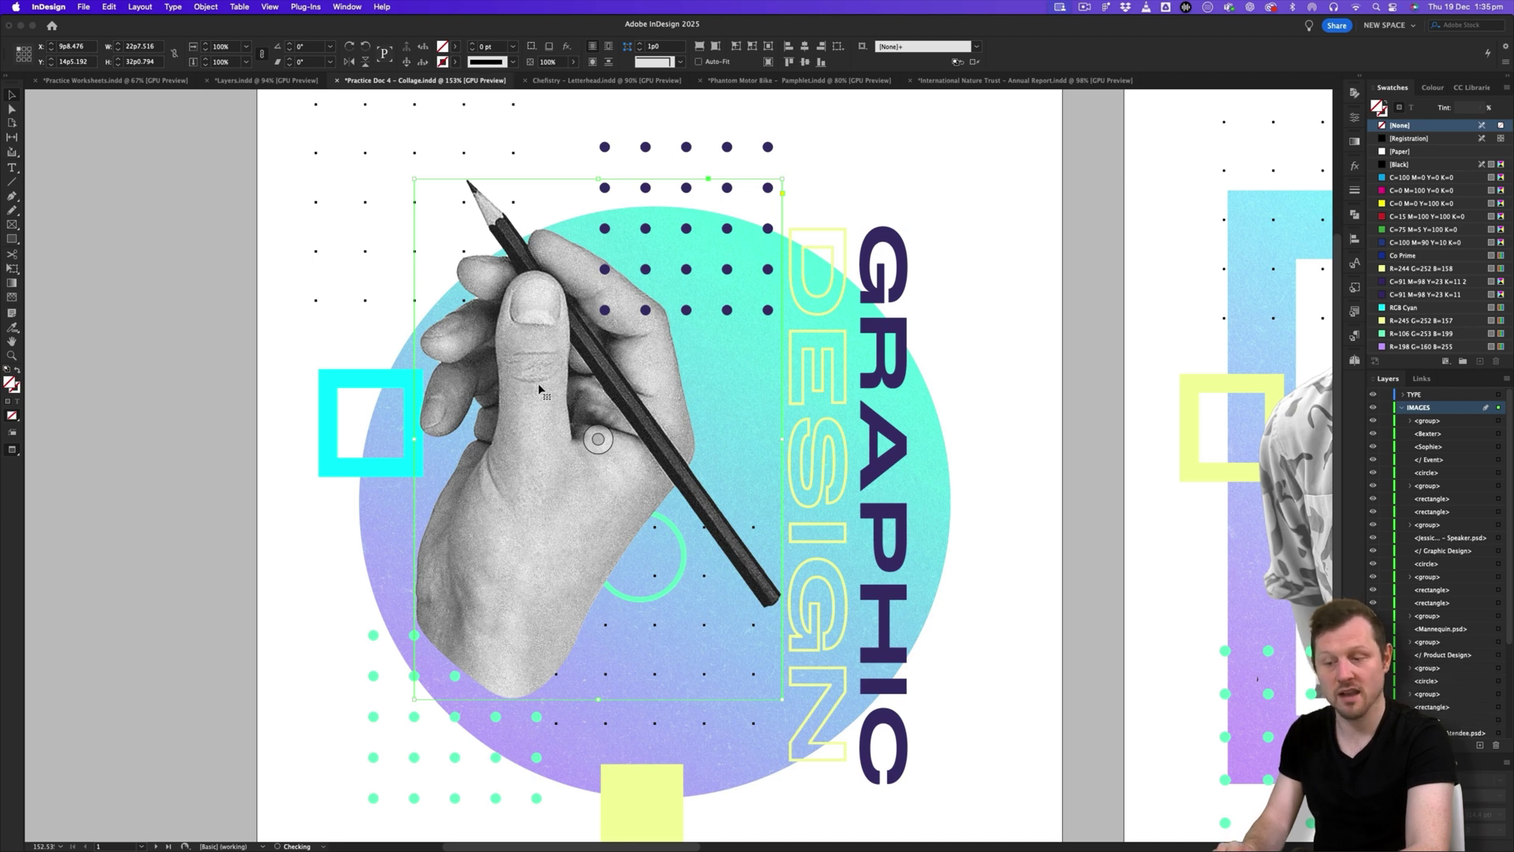
pyautogui.press('super+bracketright')
pyautogui.press('super+bracketright')
pyautogui.press('super+bracketright')
pyautogui.press('super+bracketright')
pyautogui.press('super+bracketright')
pyautogui.press('super+bracketleft')
pyautogui.press('super+bracketleft')
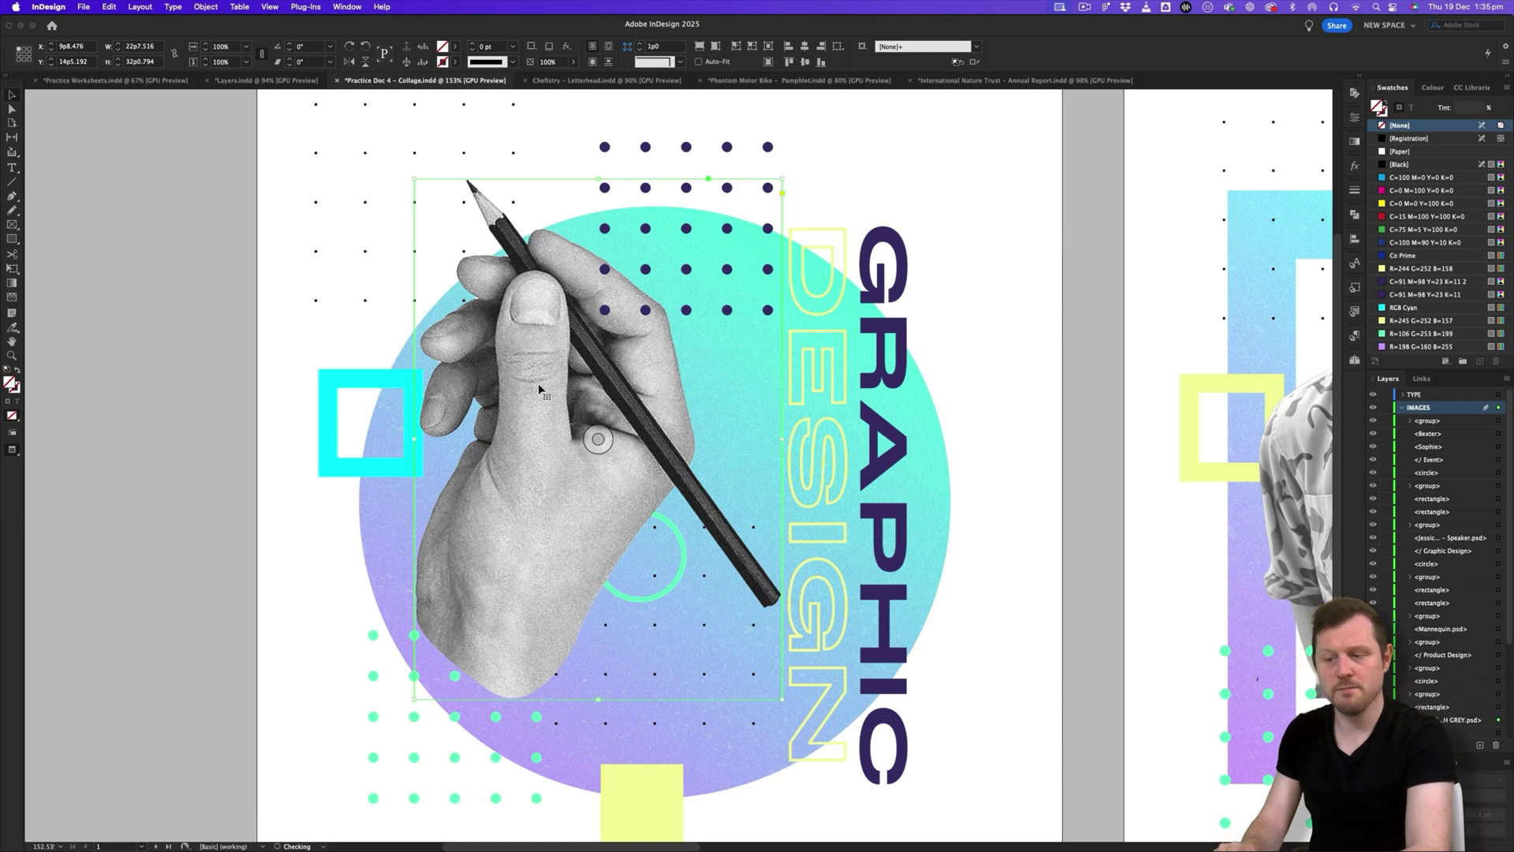
pyautogui.click(976, 408)
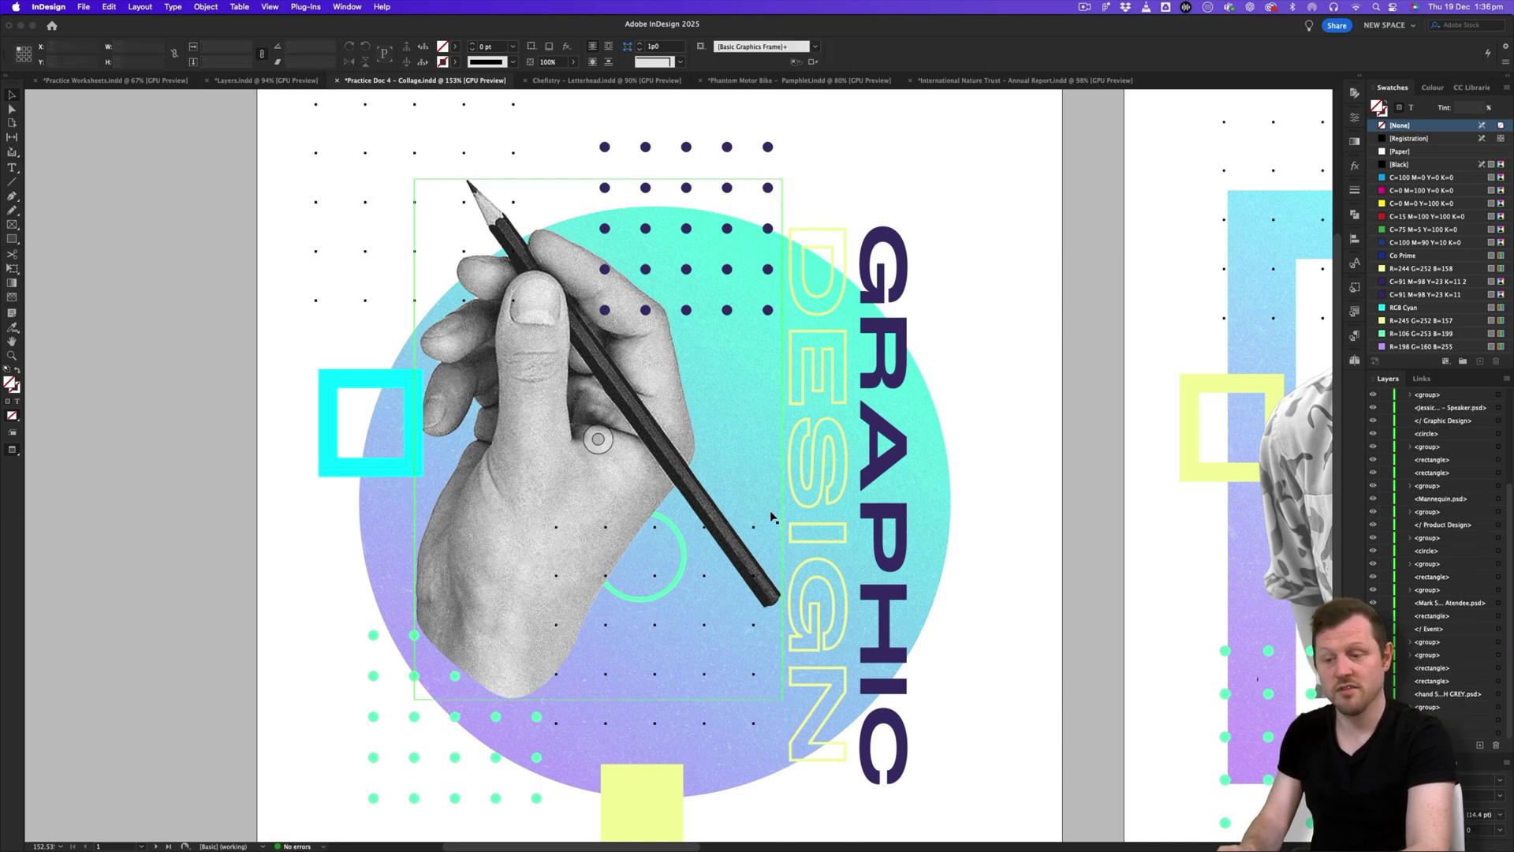
# - Lock the hand photo on the Graphic Design page in place
pyautogui.moveTo(612, 381); pyautogui.dragTo(654, 380)
pyautogui.press('z')
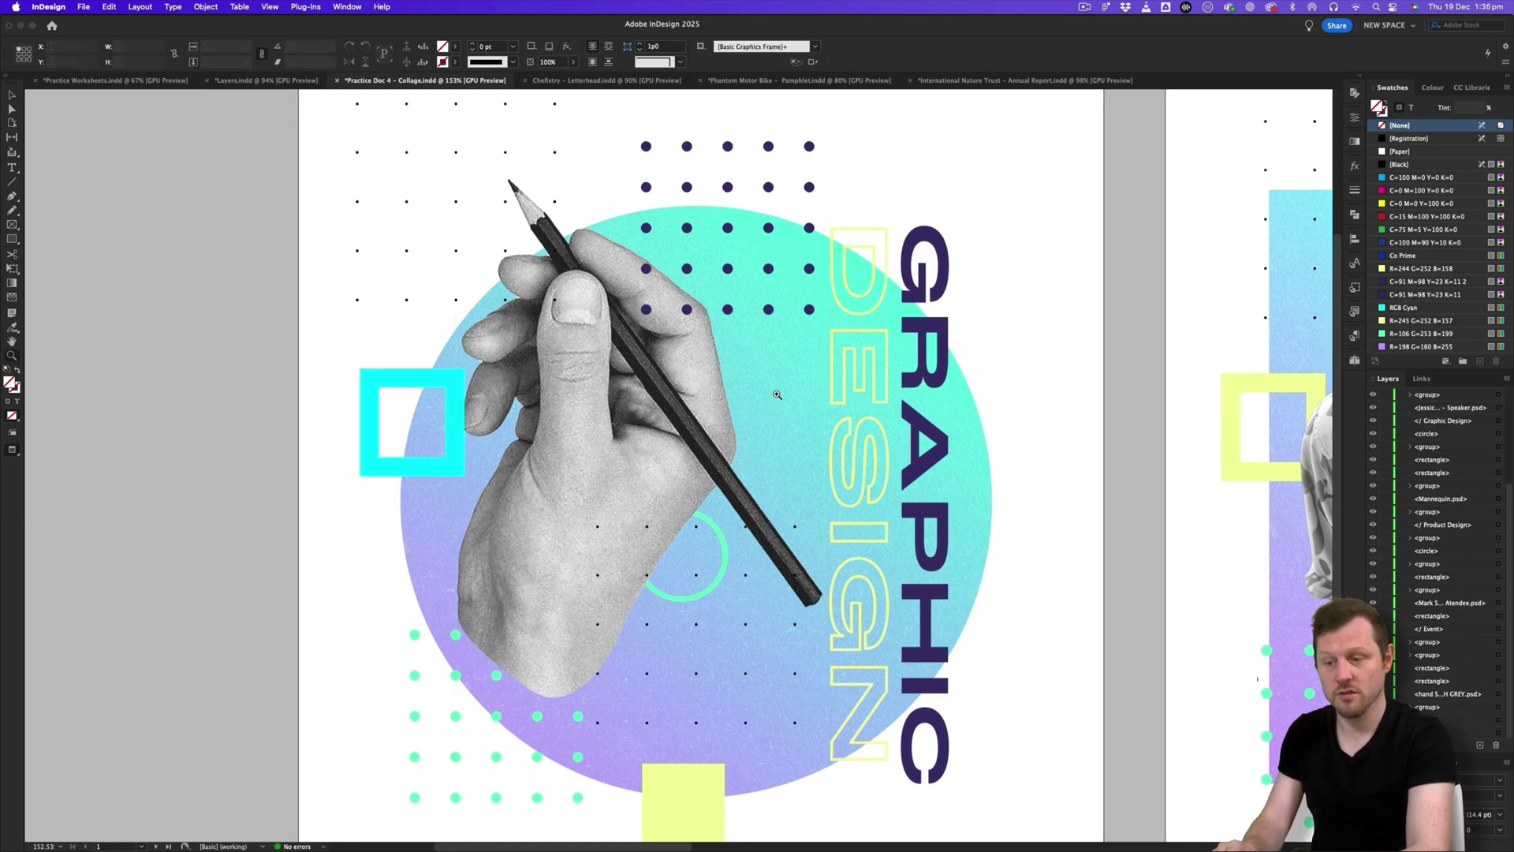
pyautogui.moveTo(774, 395); pyautogui.dragTo(750, 408)
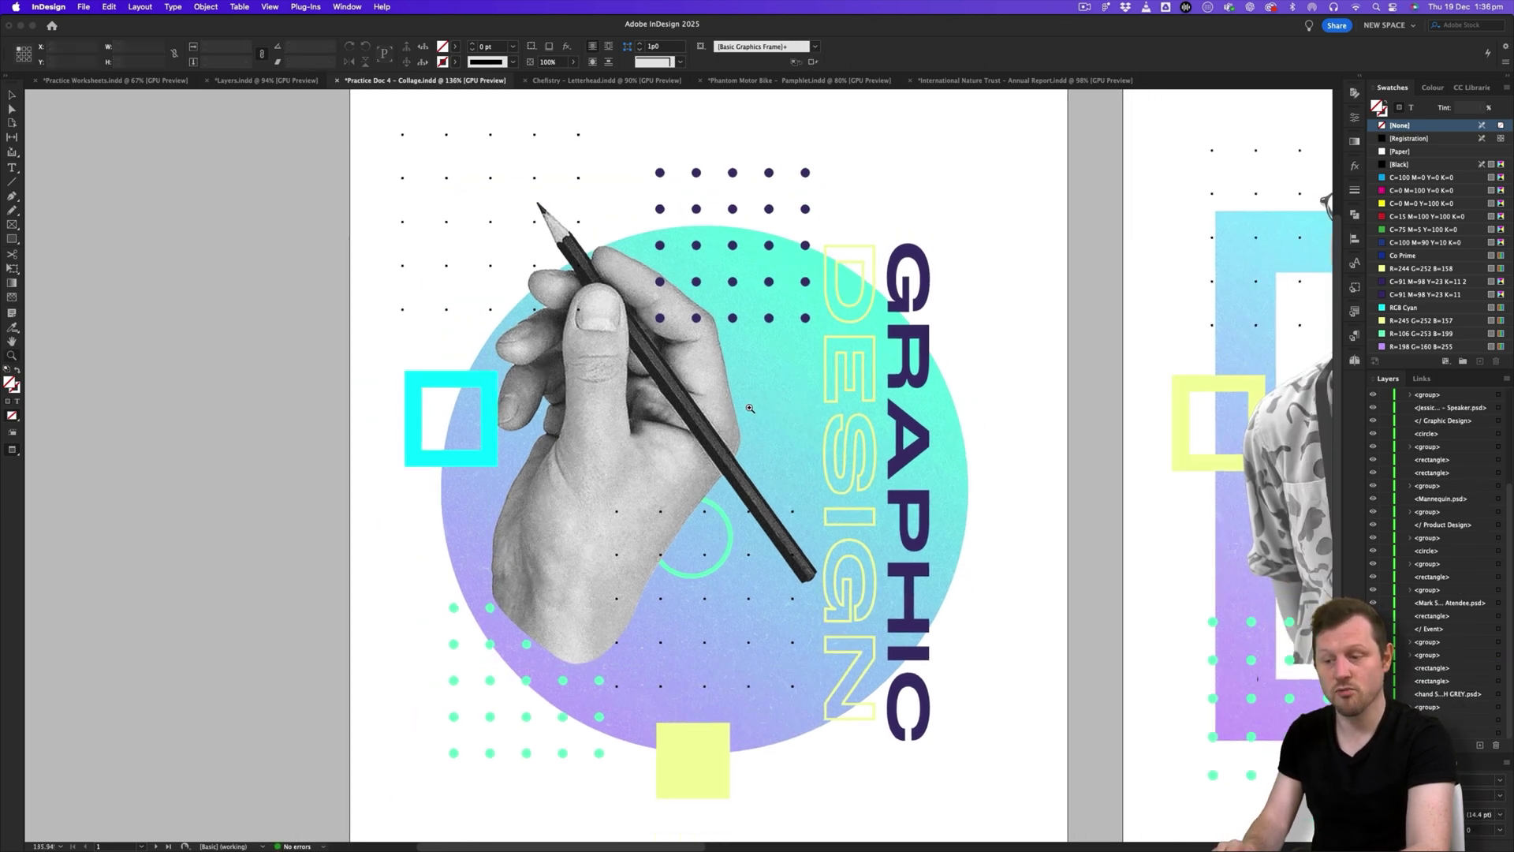
pyautogui.click(711, 384)
pyautogui.rightClick(708, 382)
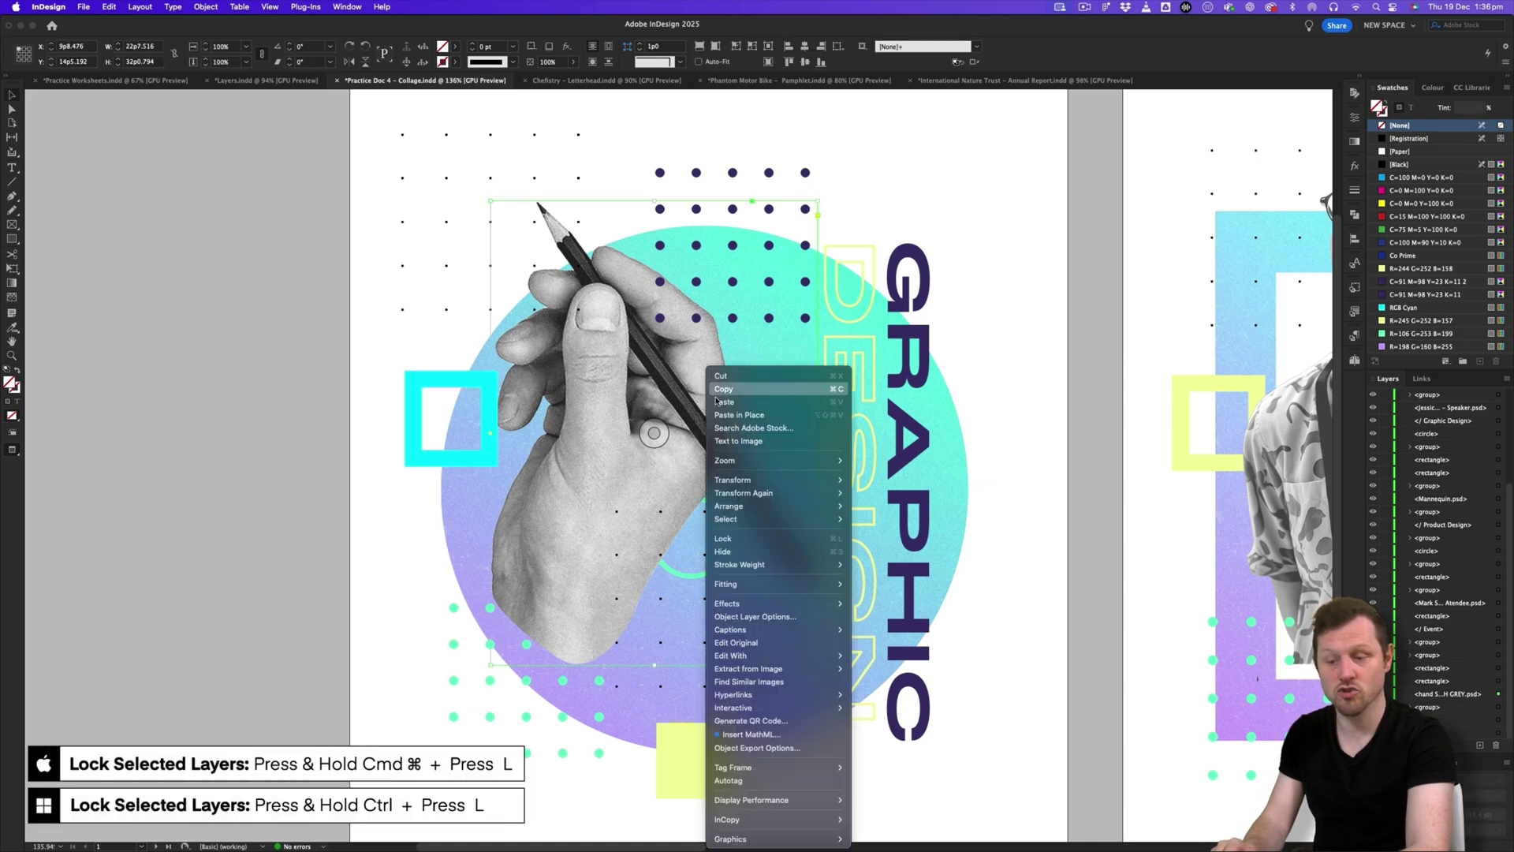
pyautogui.click(744, 539)
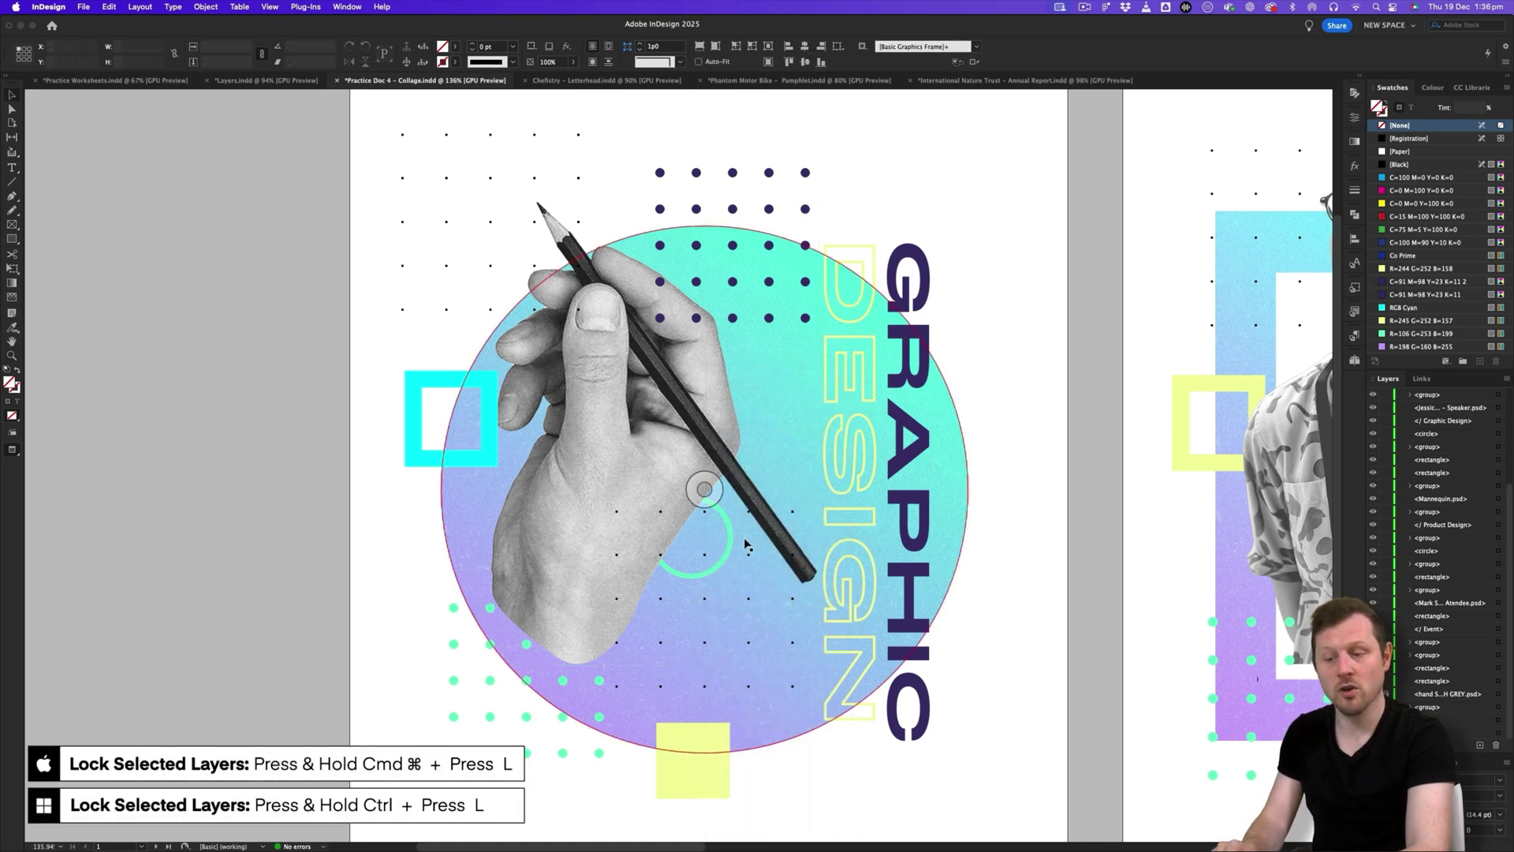
# - Switch to Normal screen mode to show frame edges and examine the lock marker on the hand photo's frame
pyautogui.press('w')
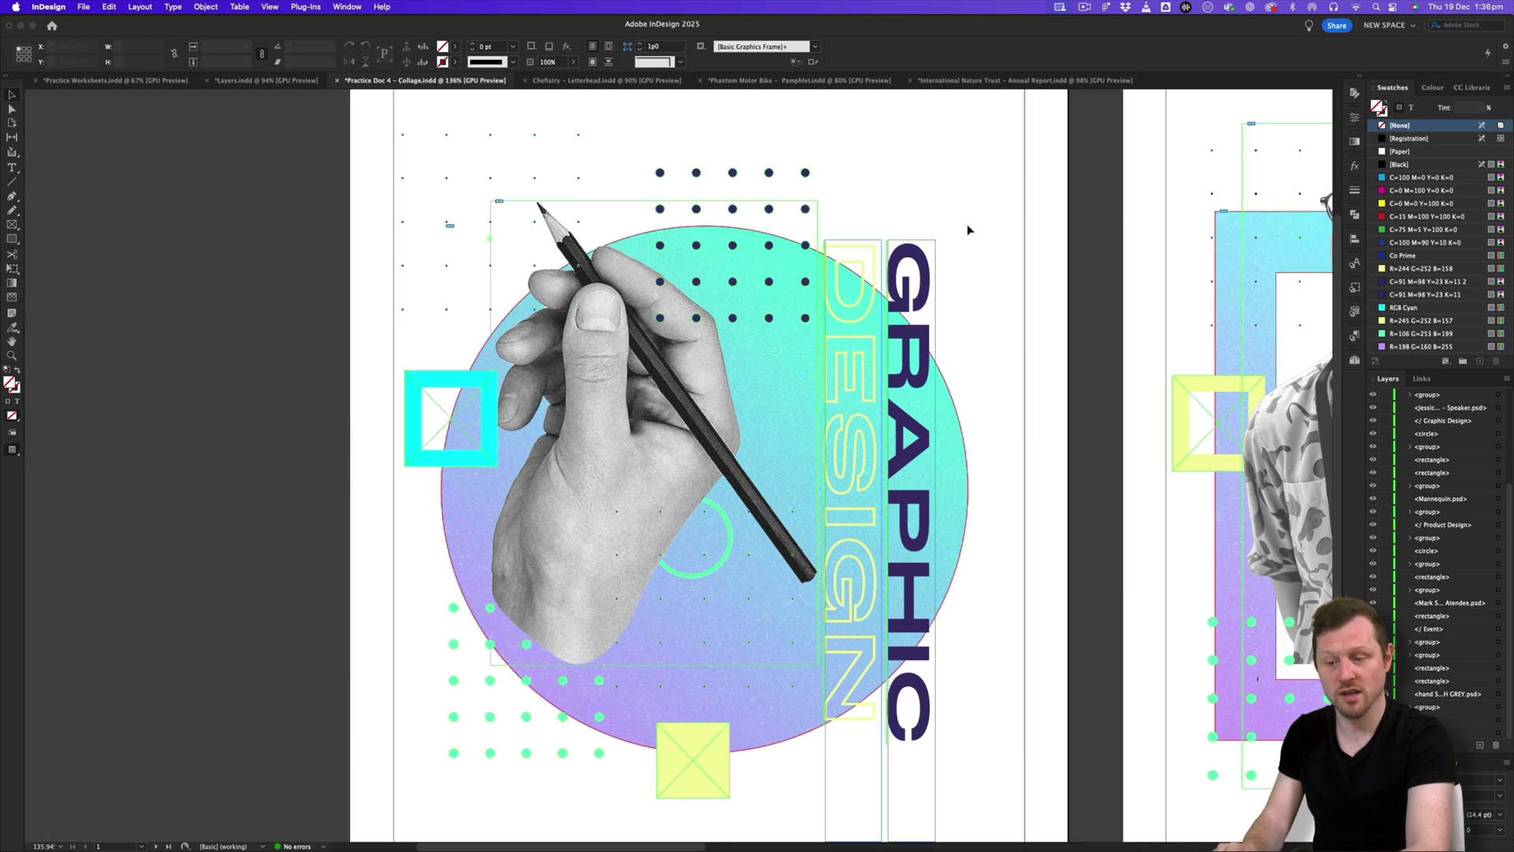
pyautogui.press('z')
pyautogui.moveTo(466, 216); pyautogui.dragTo(737, 308)
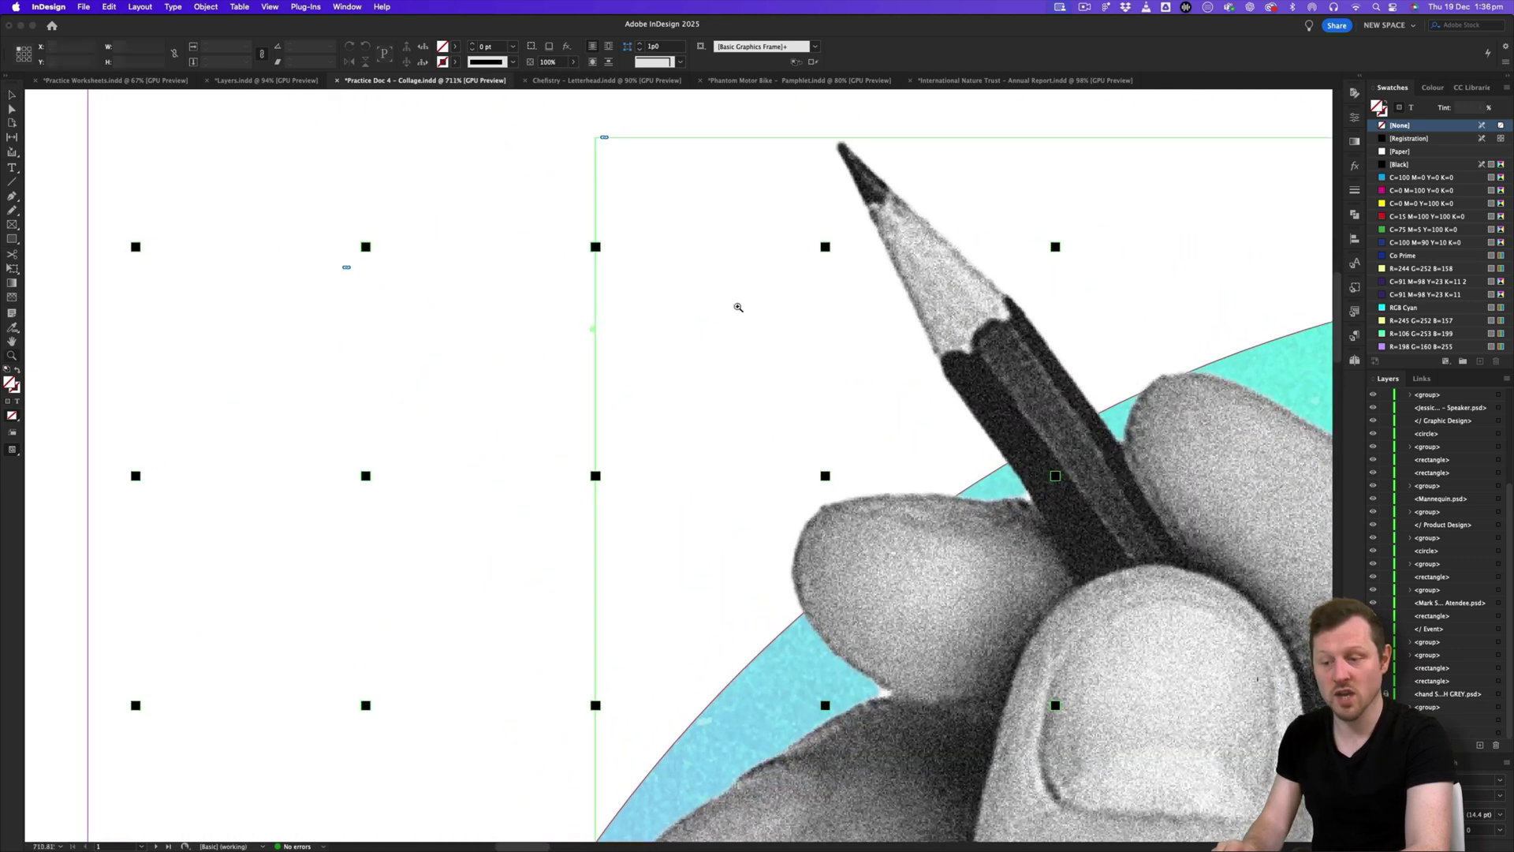
pyautogui.scroll(-10, 598, 392)
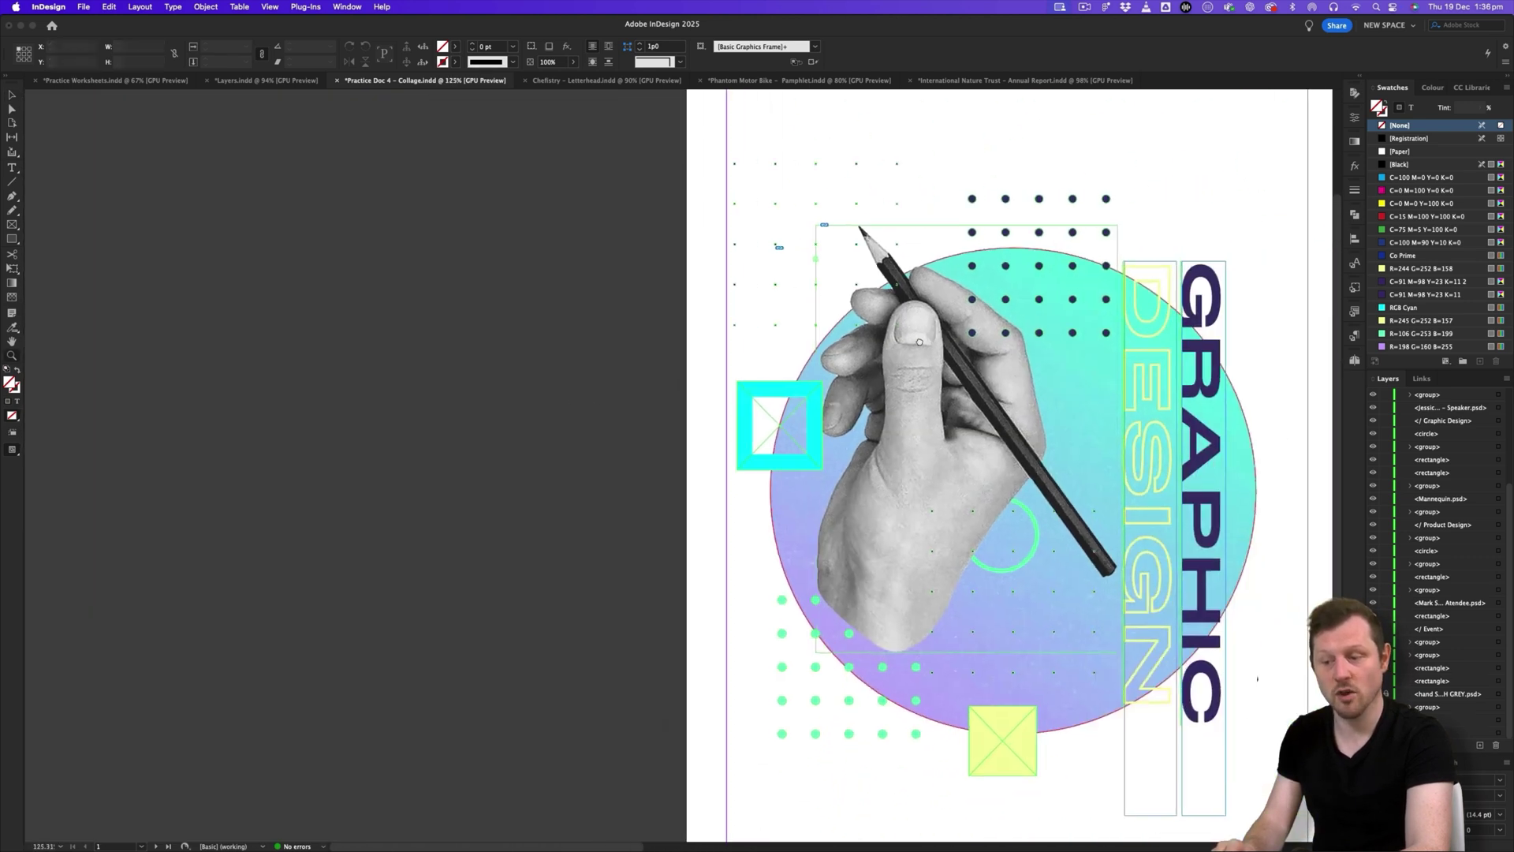
pyautogui.hscroll(4, 622, 401)
pyautogui.scroll(2, 622, 401)
pyautogui.scroll(-2, 622, 401)
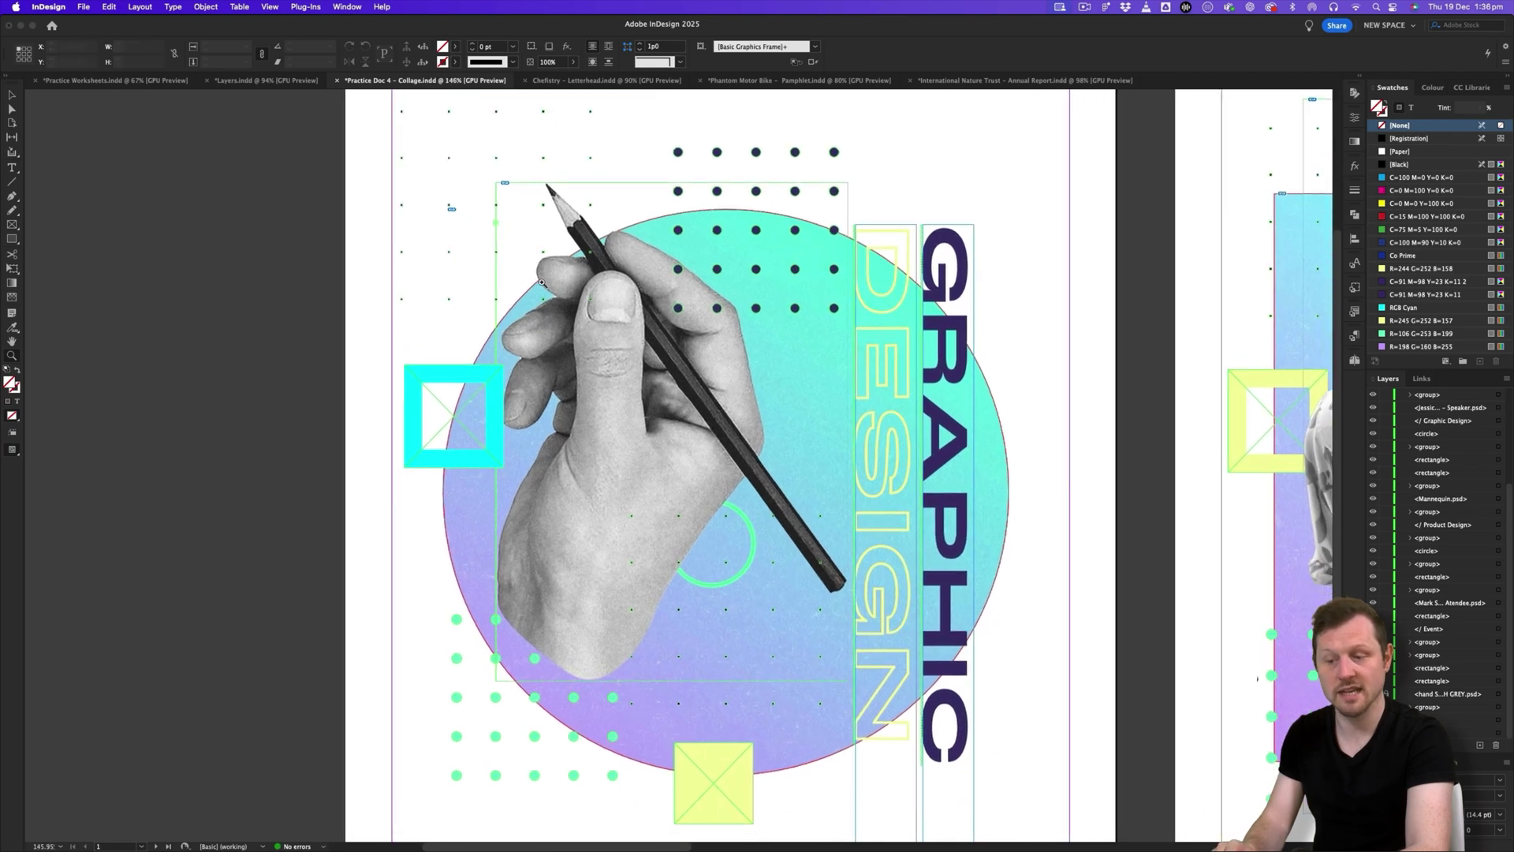
# - Unlock the hand photo from the lock marker on its frame and lock it again
pyautogui.click(497, 225)
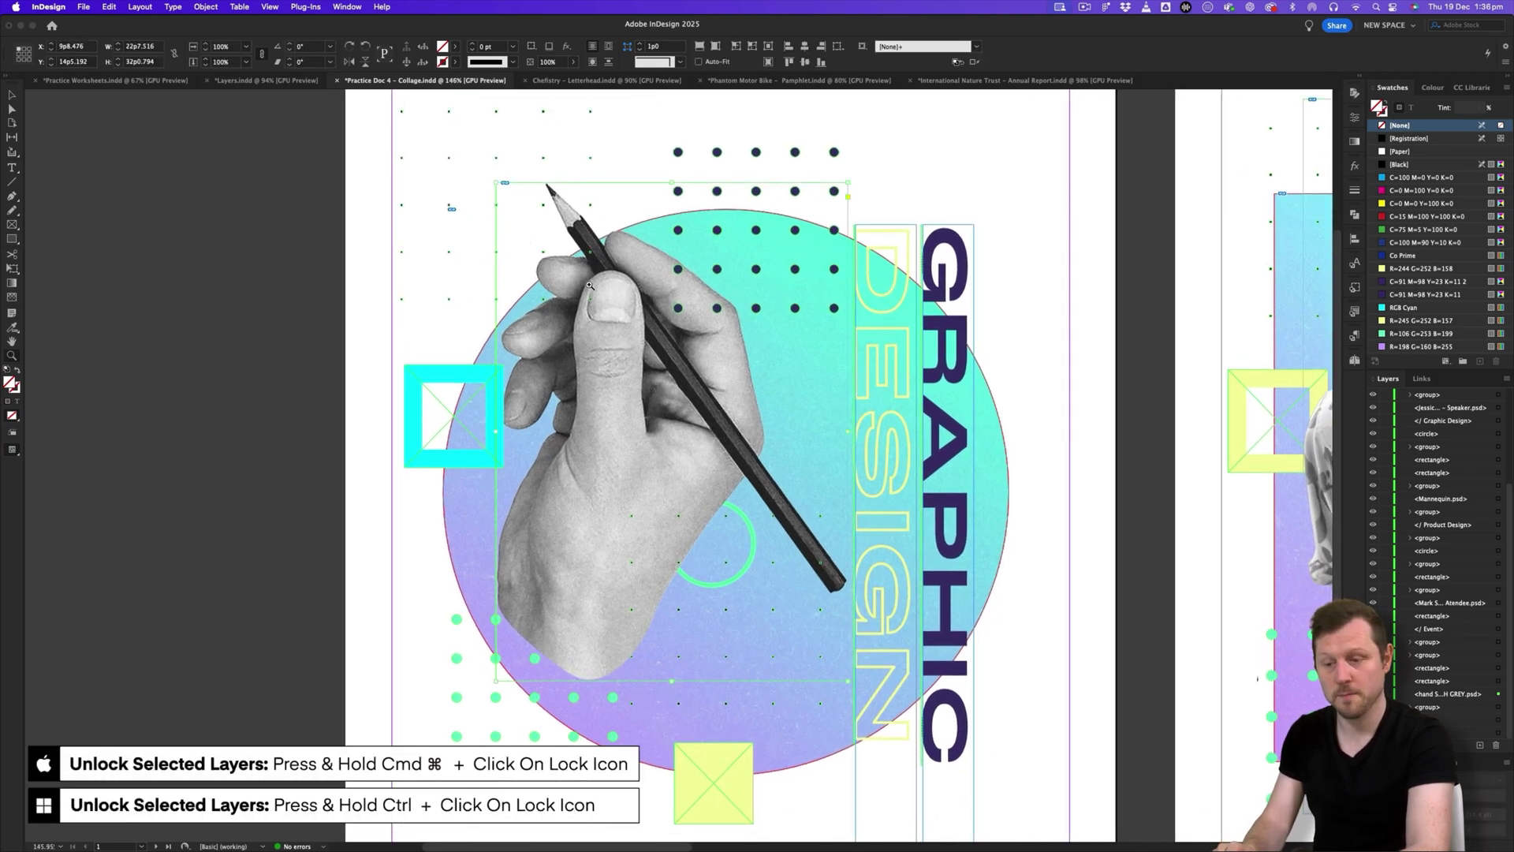
pyautogui.press('super+l')
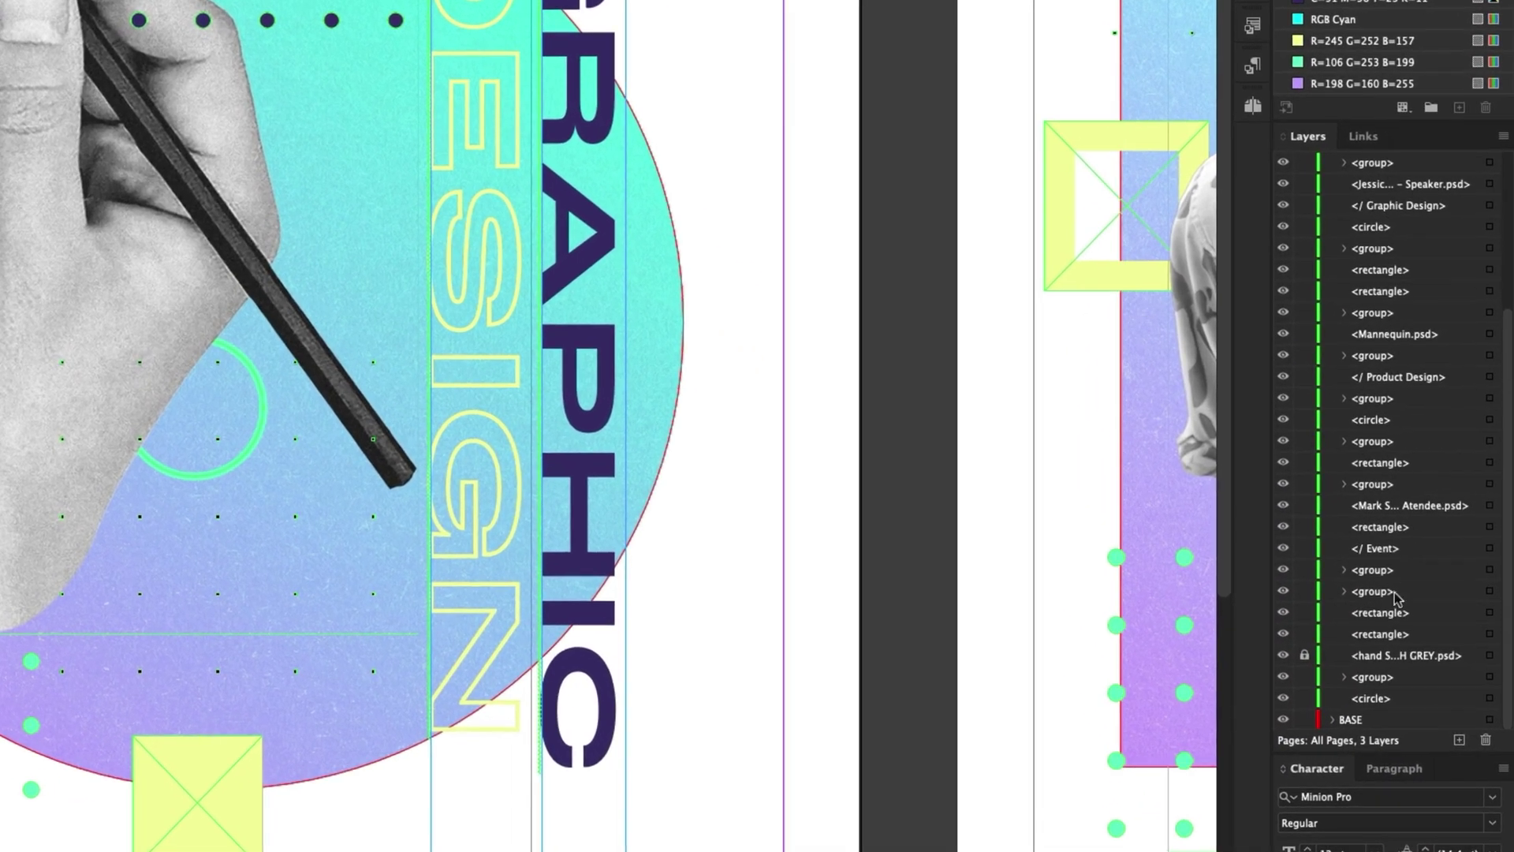
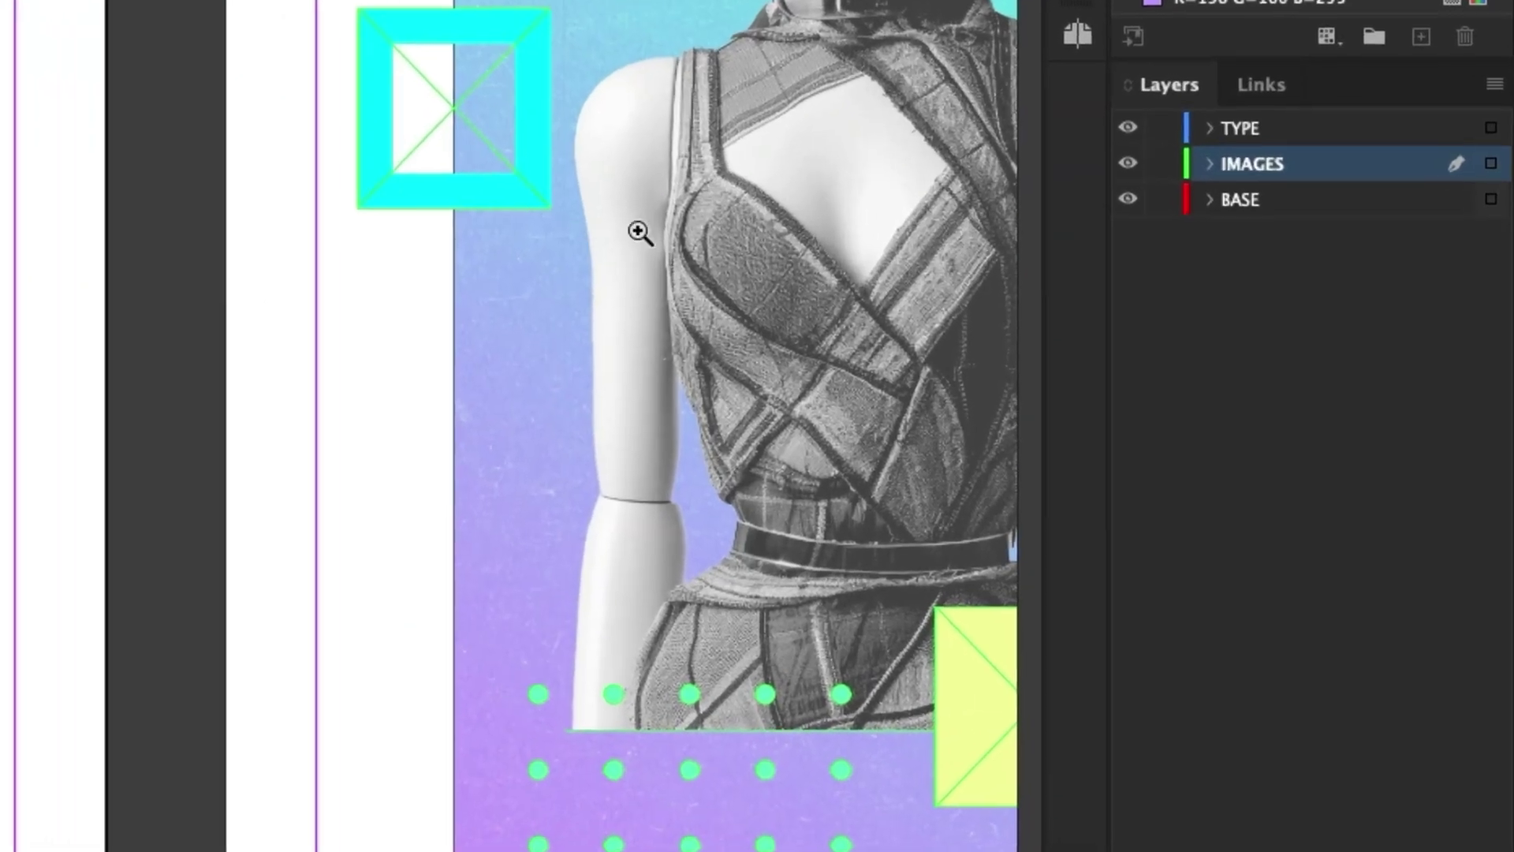
# - Expand the IMAGES layer, look through its elements for the speaker photo, and widen the panel to read its full name
pyautogui.click(1298, 274)
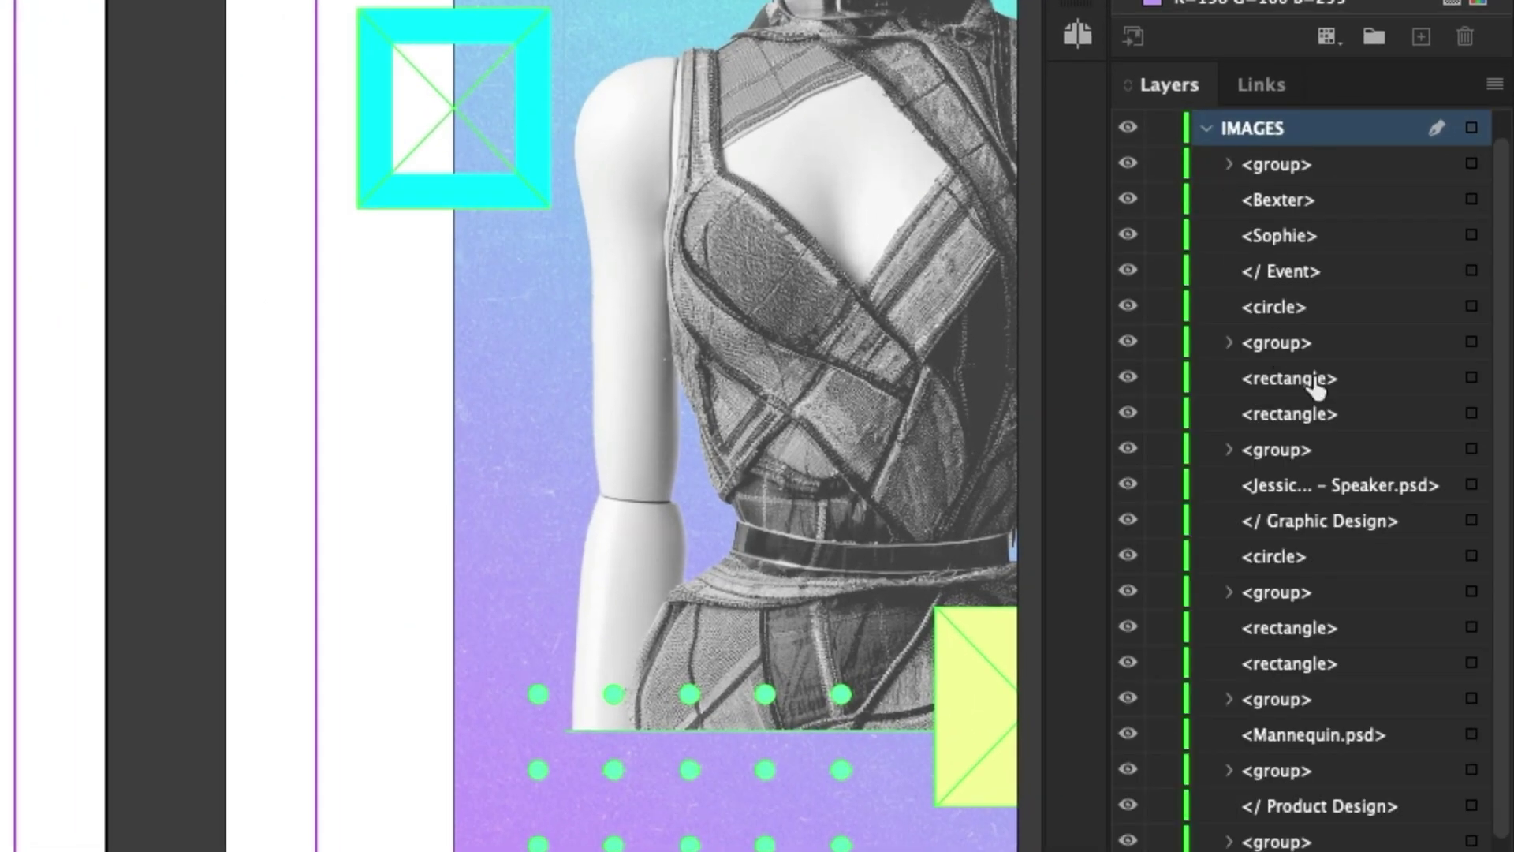
pyautogui.scroll(-5, 1331, 394)
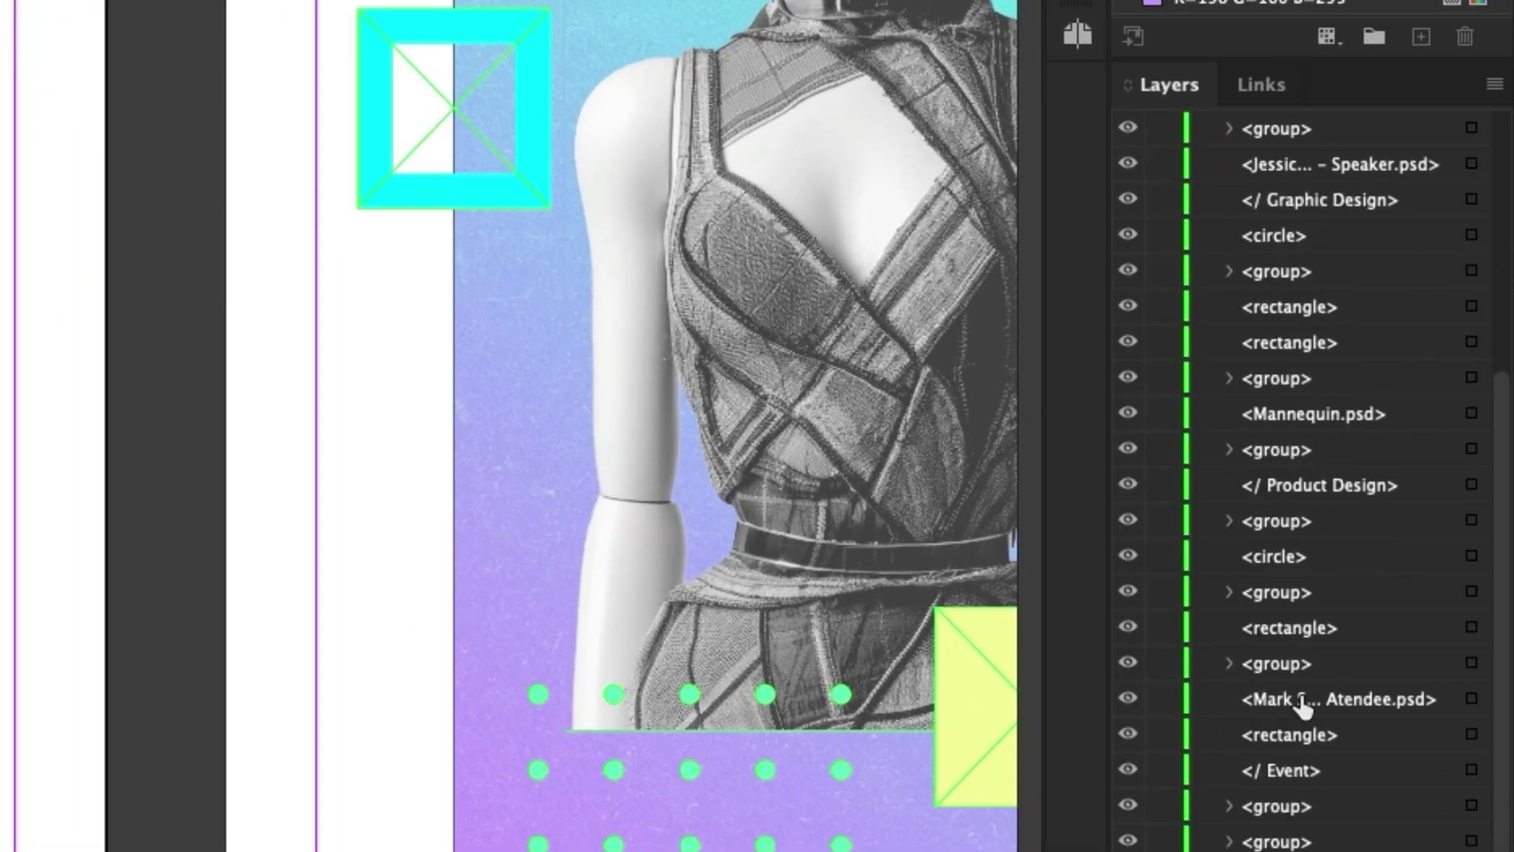
pyautogui.scroll(3, 1362, 407)
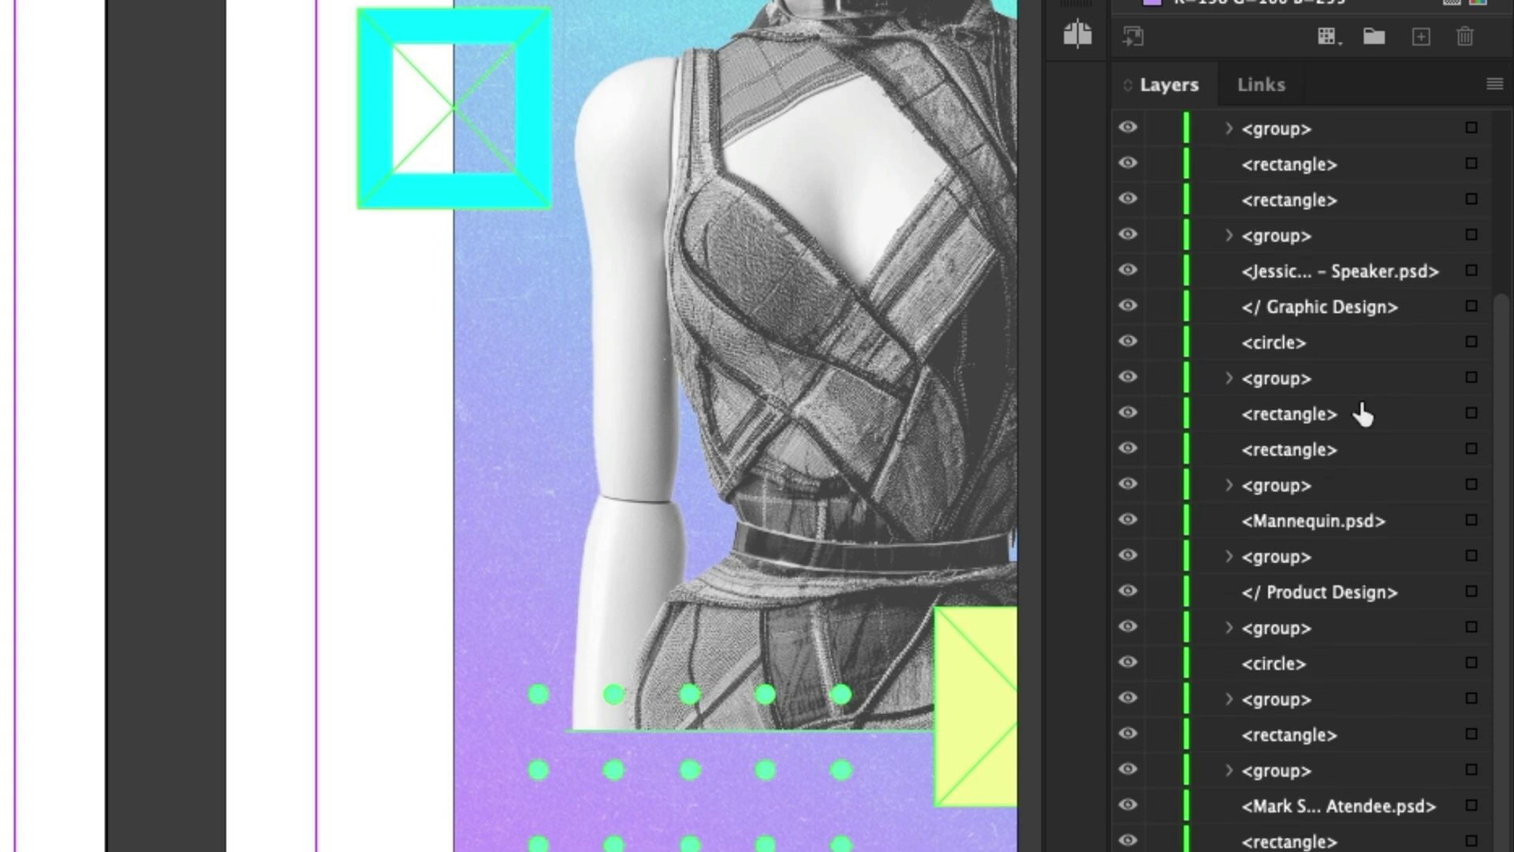
pyautogui.click(1332, 270)
pyautogui.moveTo(1108, 288); pyautogui.dragTo(892, 292)
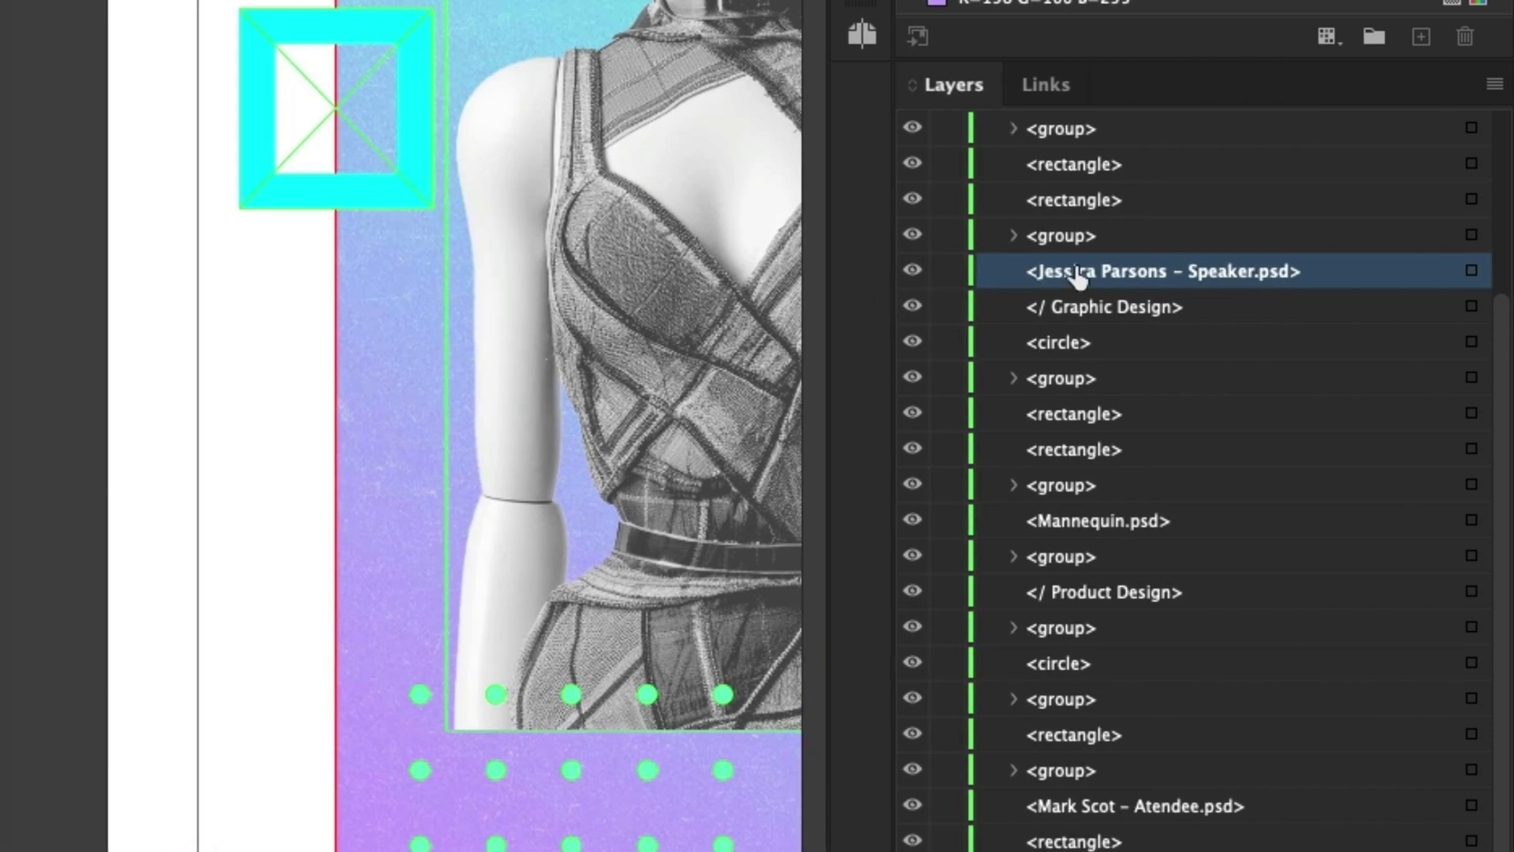
# - Select the speaker photo from the layer's element list, fit it in view, and deselect it
pyautogui.rightClick(1114, 270)
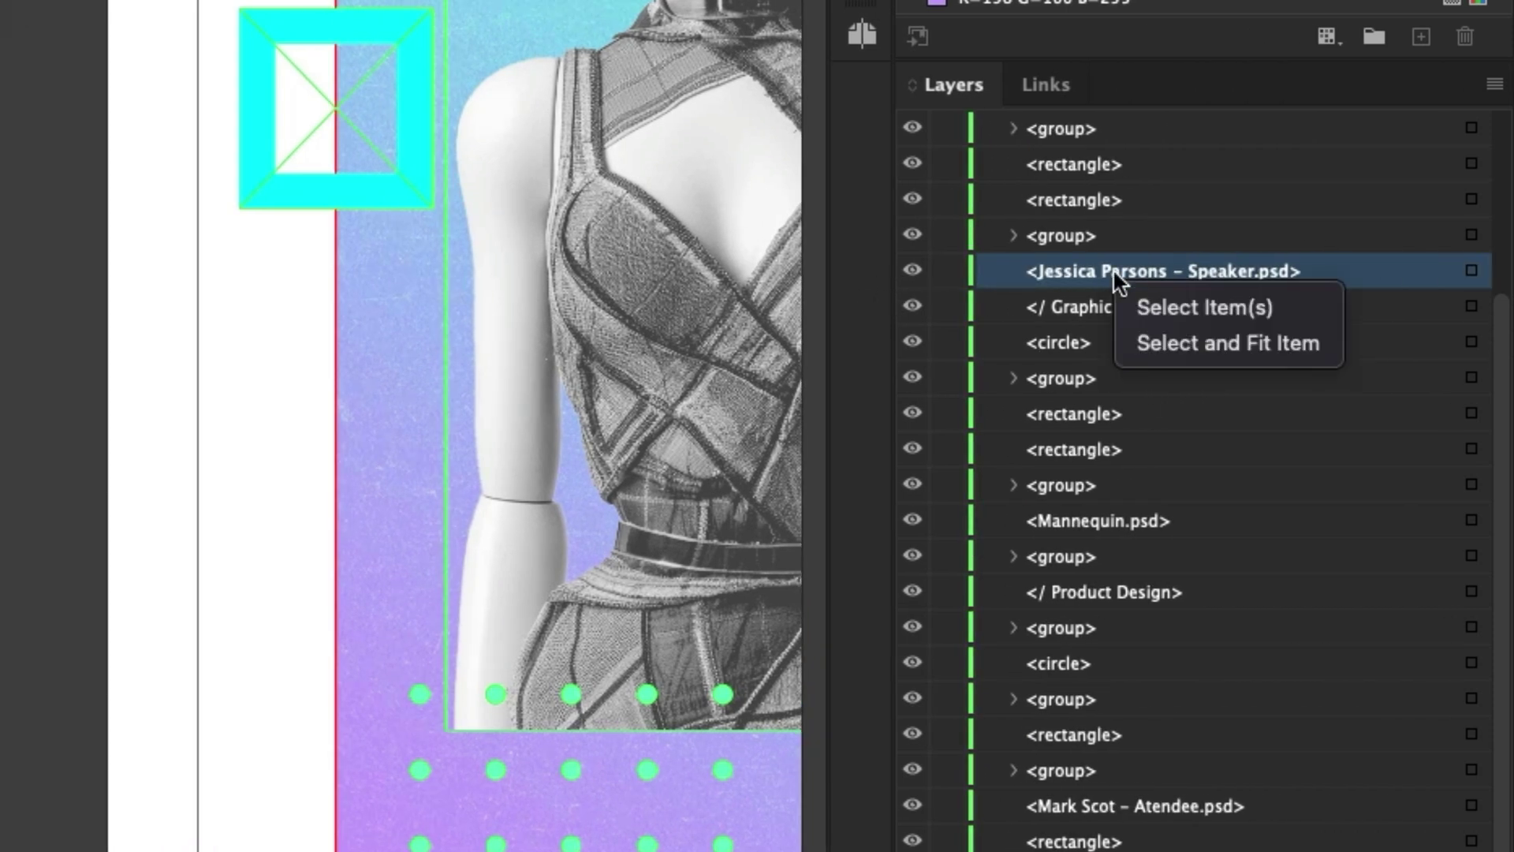
pyautogui.click(1191, 343)
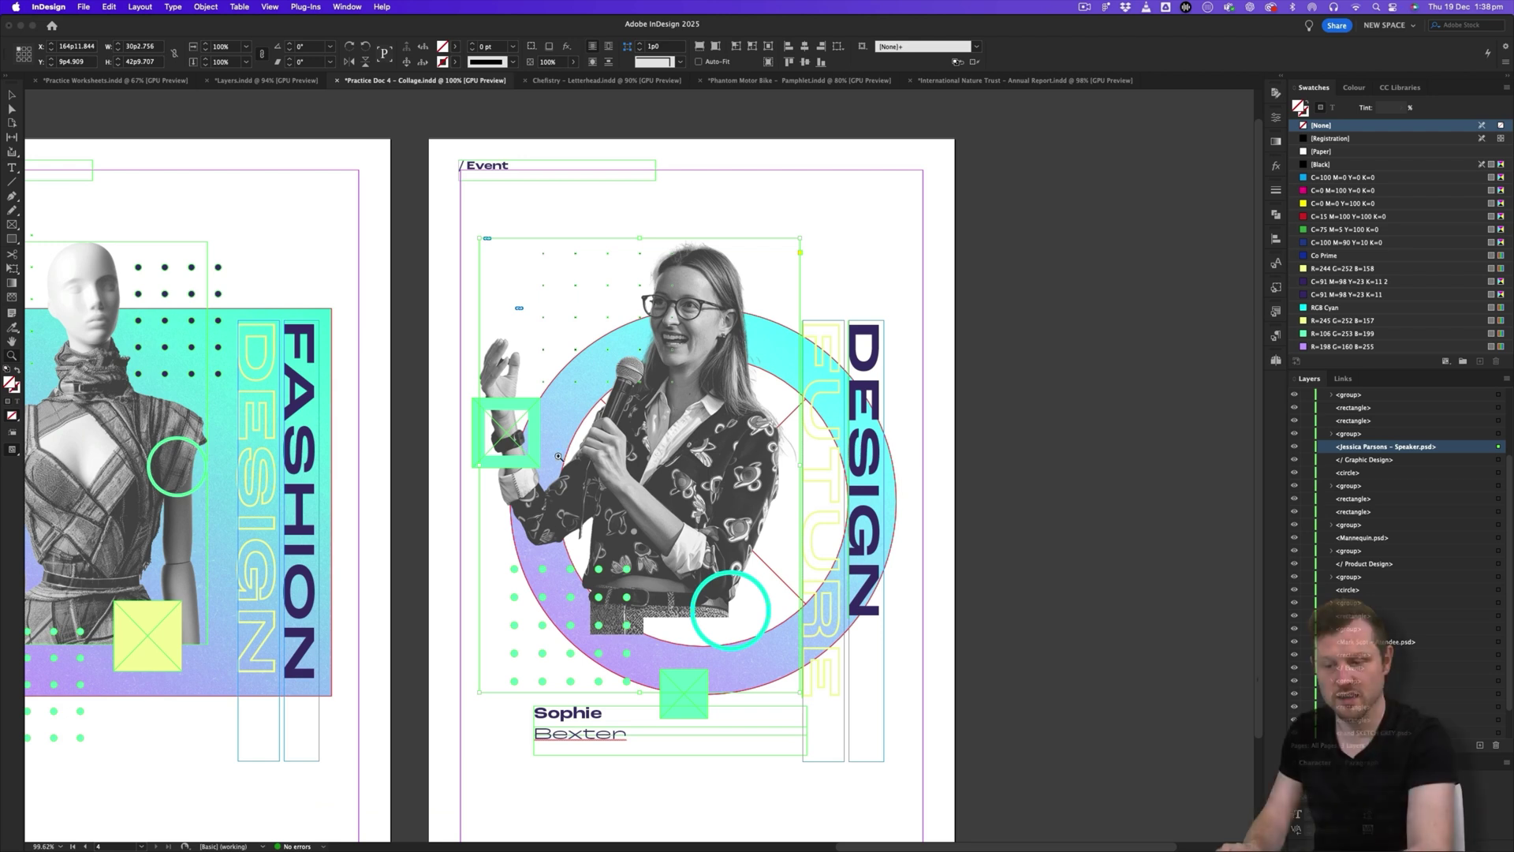
pyautogui.press('v')
pyautogui.click(994, 317)
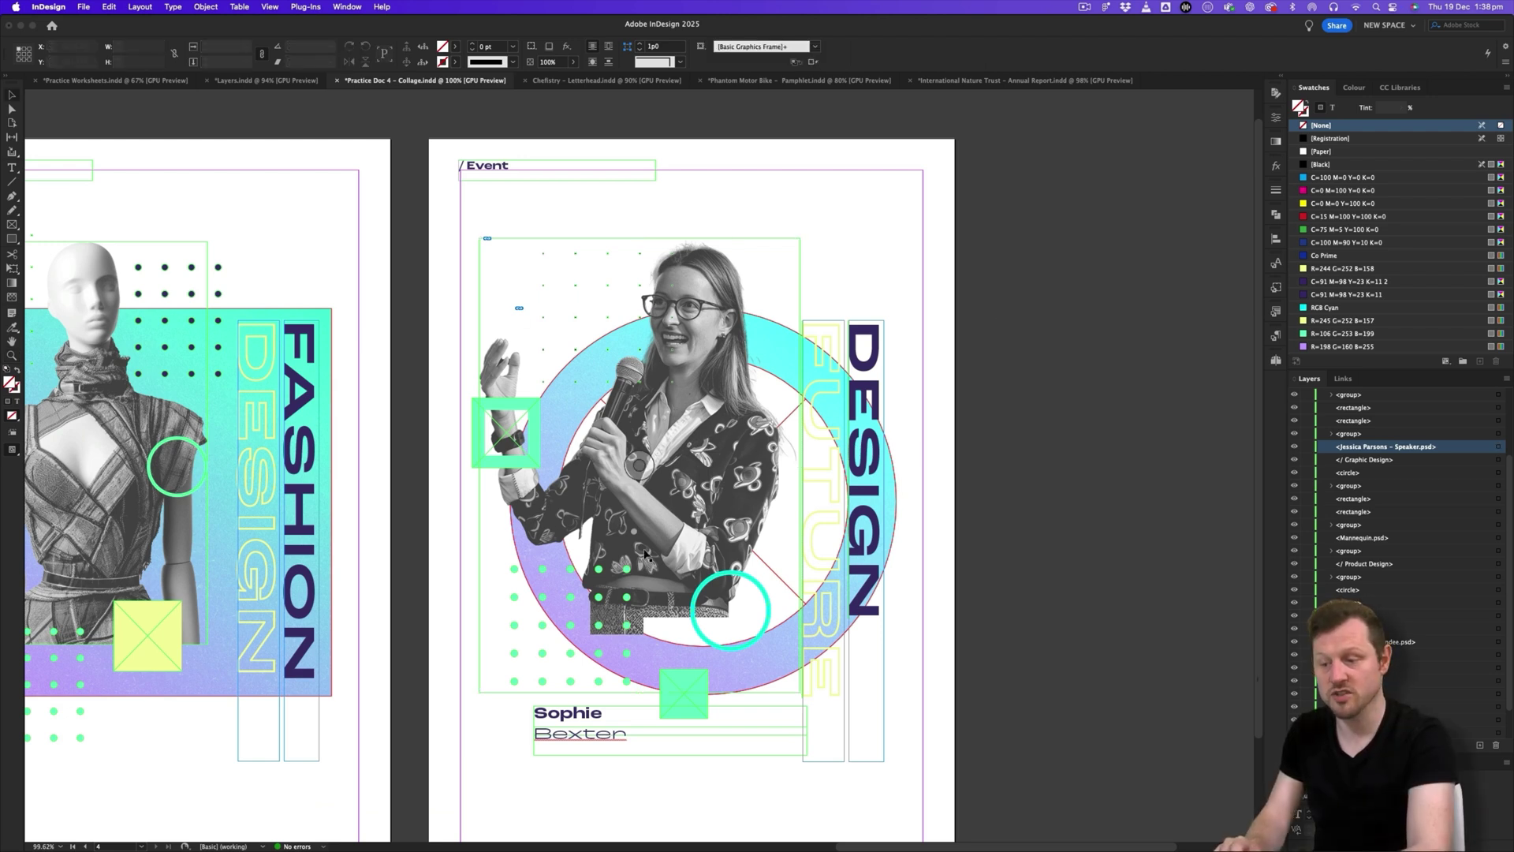
# - Show the pages in Preview mode and select the grid of small black squares above the hand on the Graphic Design page
pyautogui.scroll(2, 654, 536)
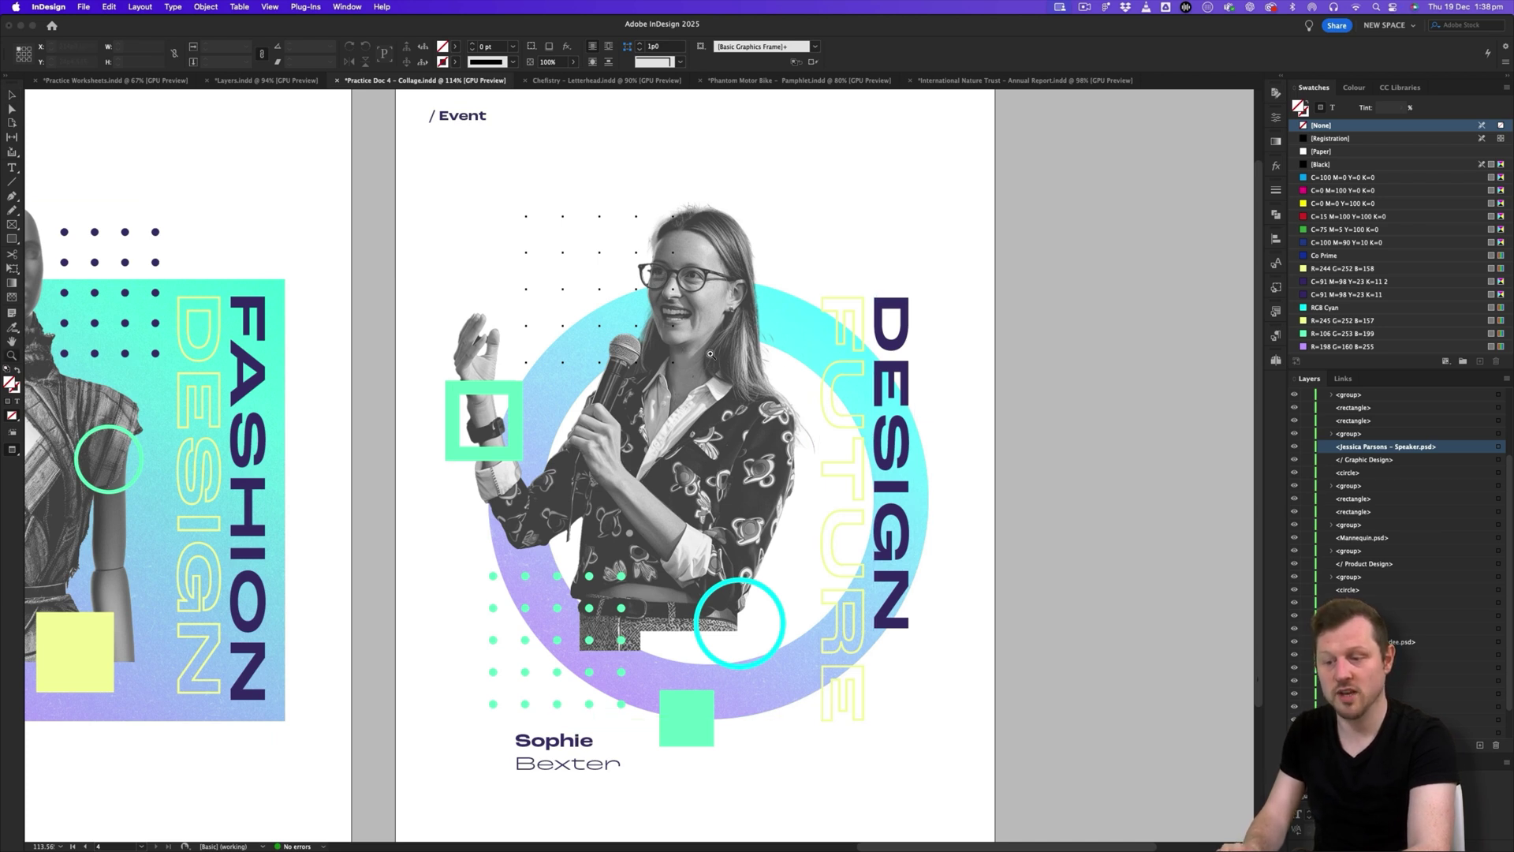
pyautogui.scroll(-5, 706, 361)
pyautogui.hscroll(-5, 473, 370)
pyautogui.scroll(8, 390, 370)
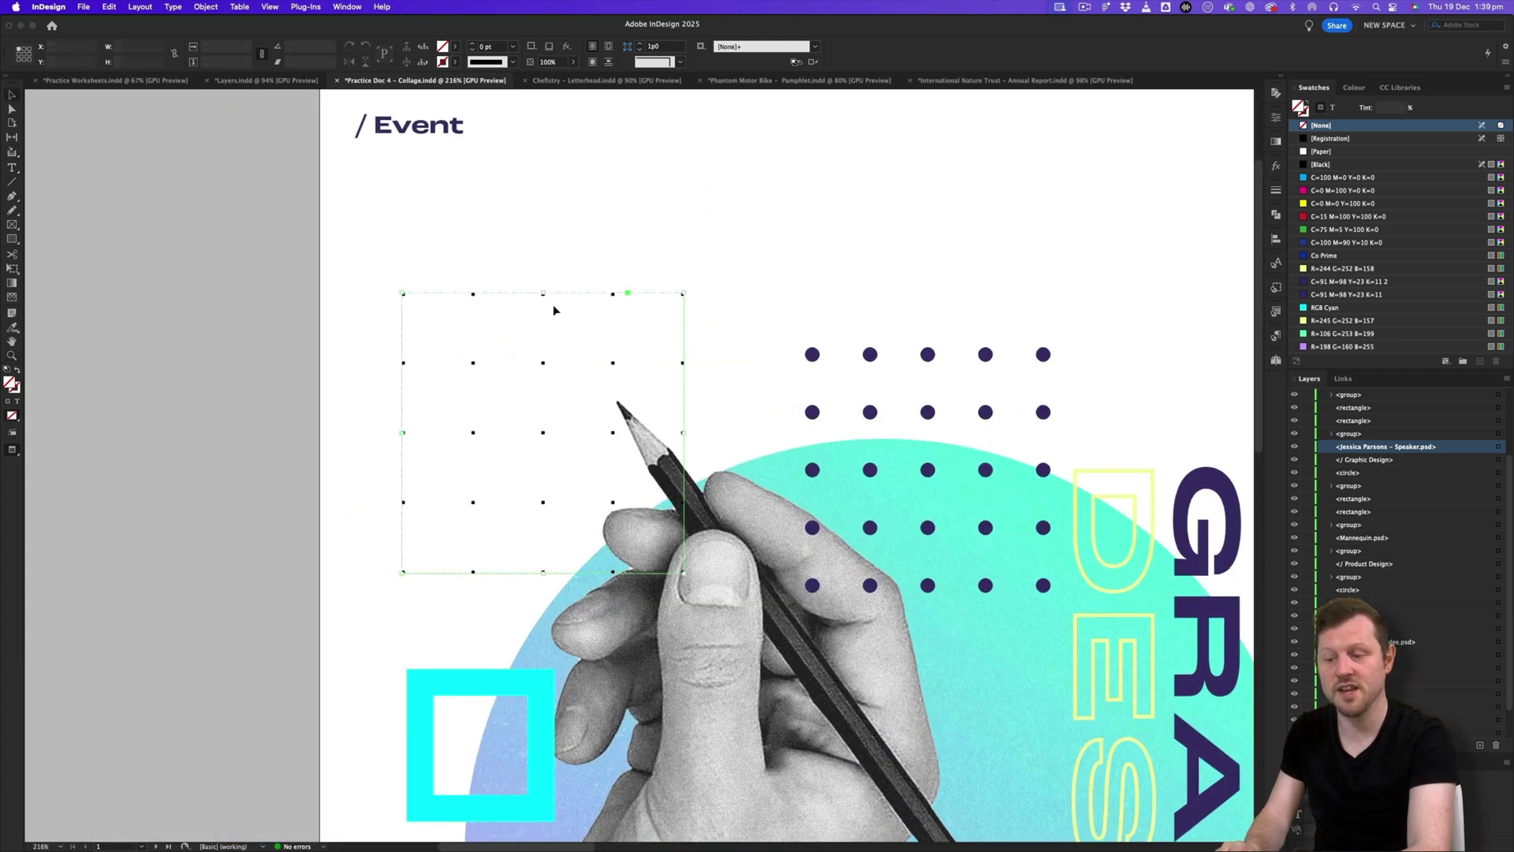
pyautogui.click(552, 305)
# - Select individual black squares one after another inside the grouped grid
pyautogui.doubleClick(543, 365)
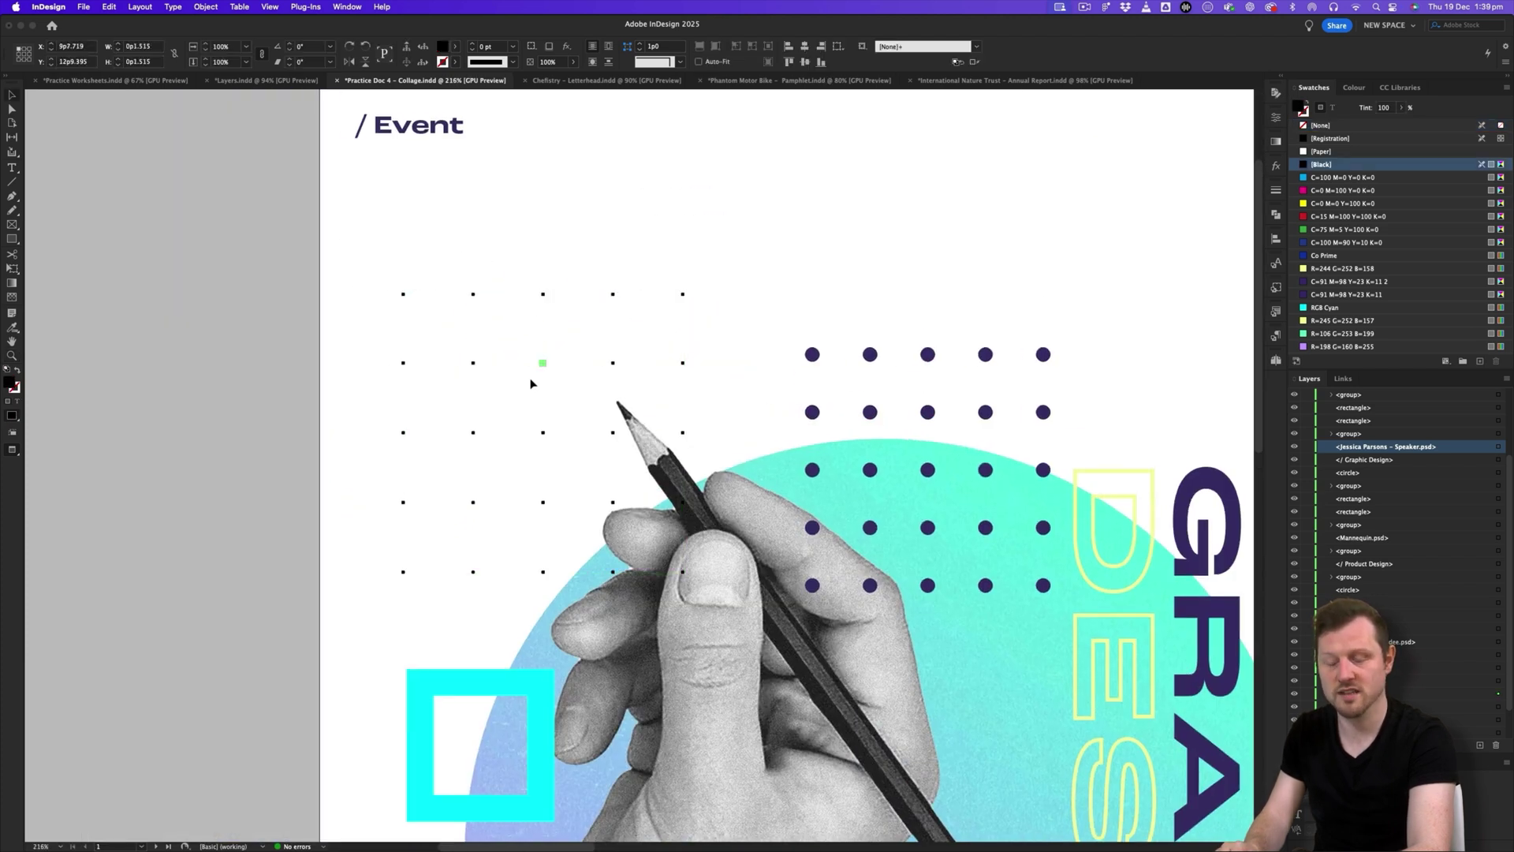
pyautogui.click(473, 364)
pyautogui.click(473, 433)
pyautogui.press('super+space')
pyautogui.moveTo(491, 395); pyautogui.dragTo(635, 308)
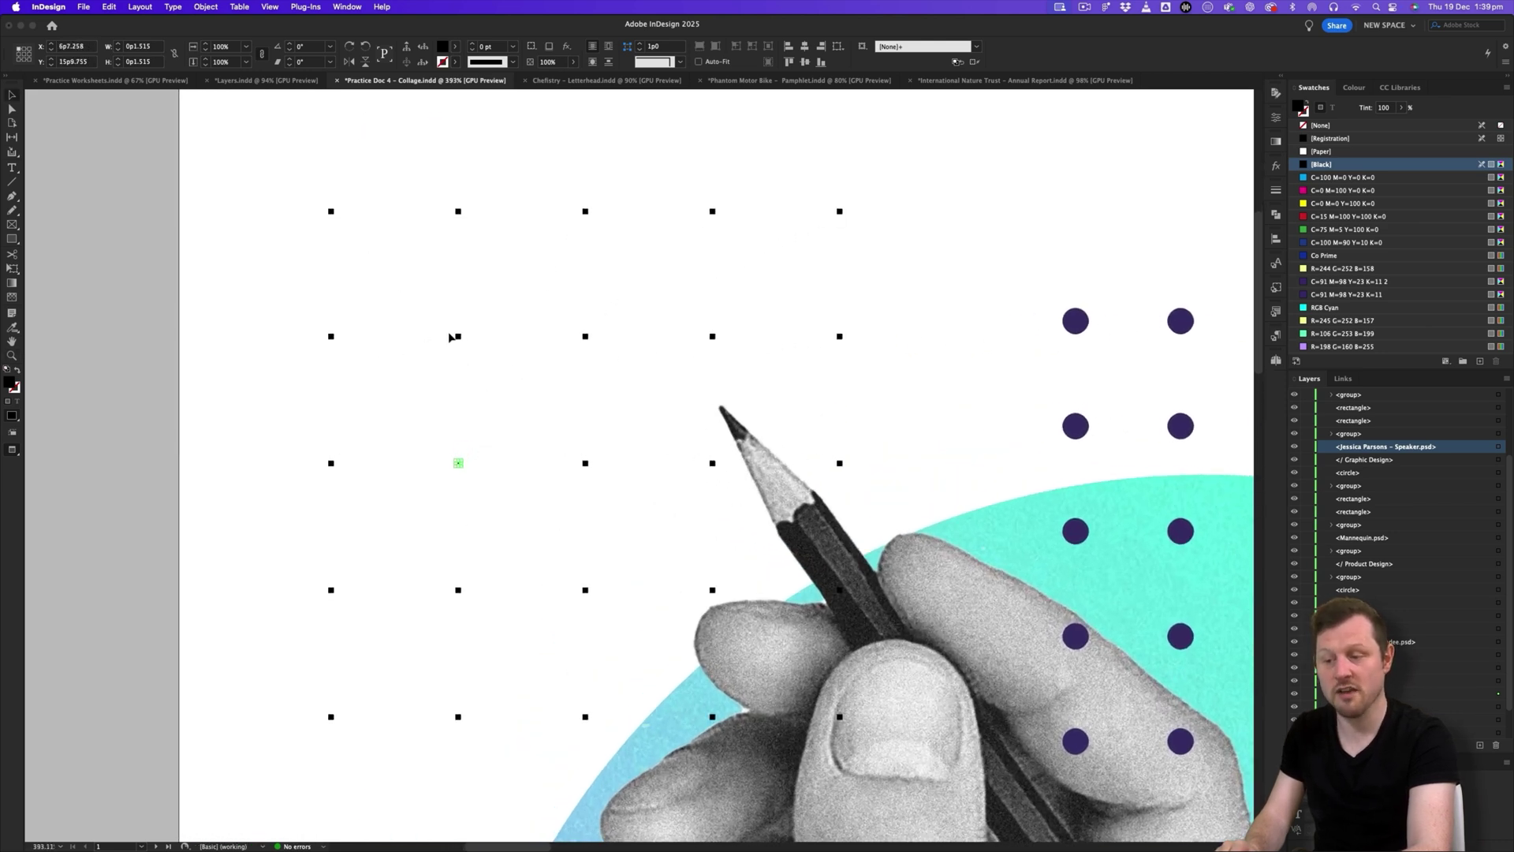
pyautogui.click(458, 337)
pyautogui.click(713, 211)
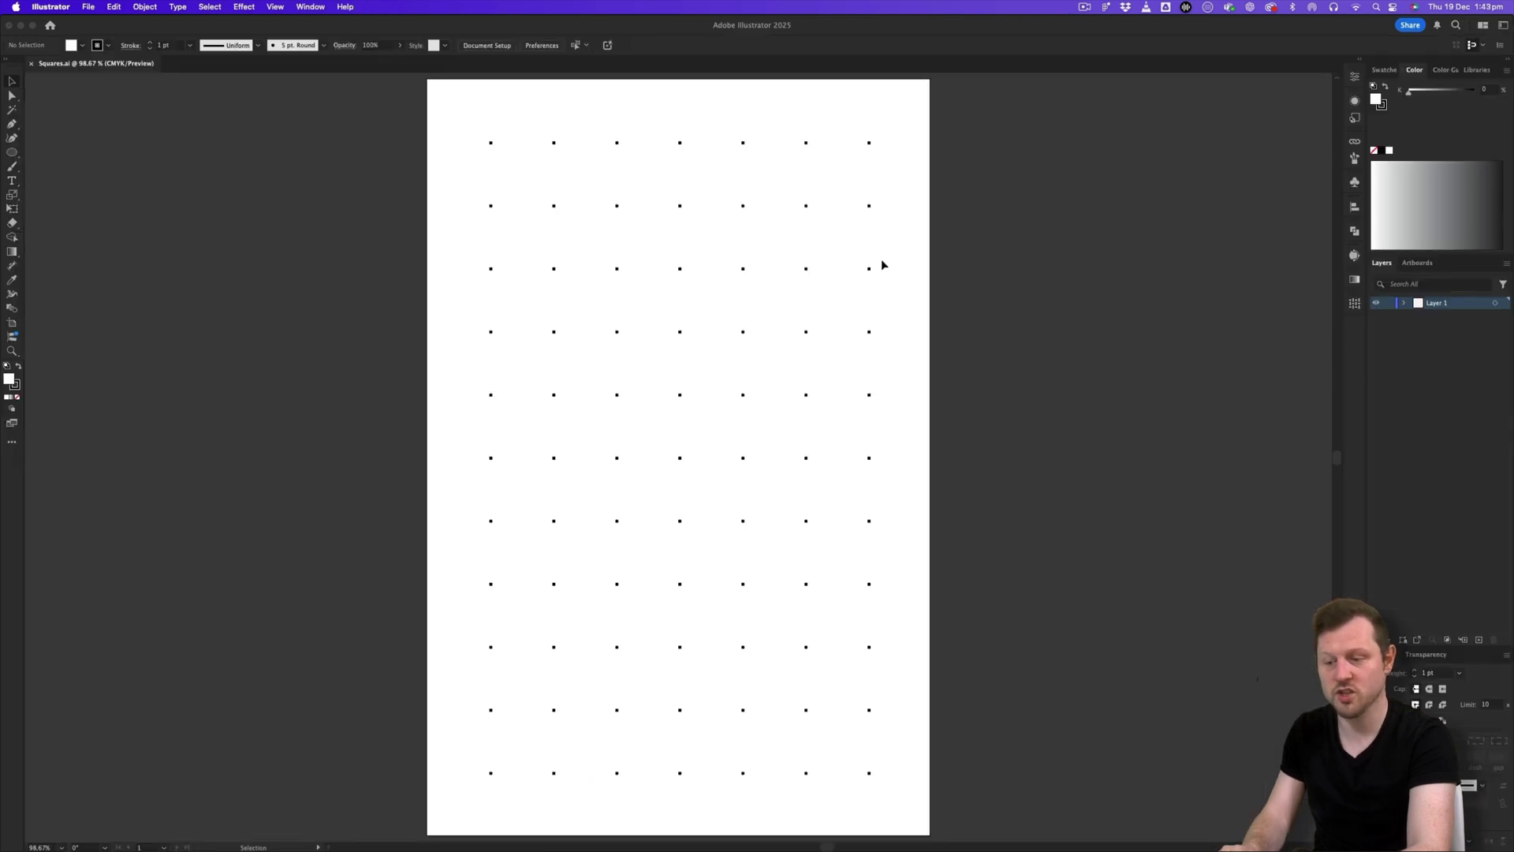
# - Select the whole group of black squares and pick out its entry in the IMAGES layer's element list
pyautogui.press('a')
pyautogui.moveTo(473, 124); pyautogui.dragTo(765, 424)
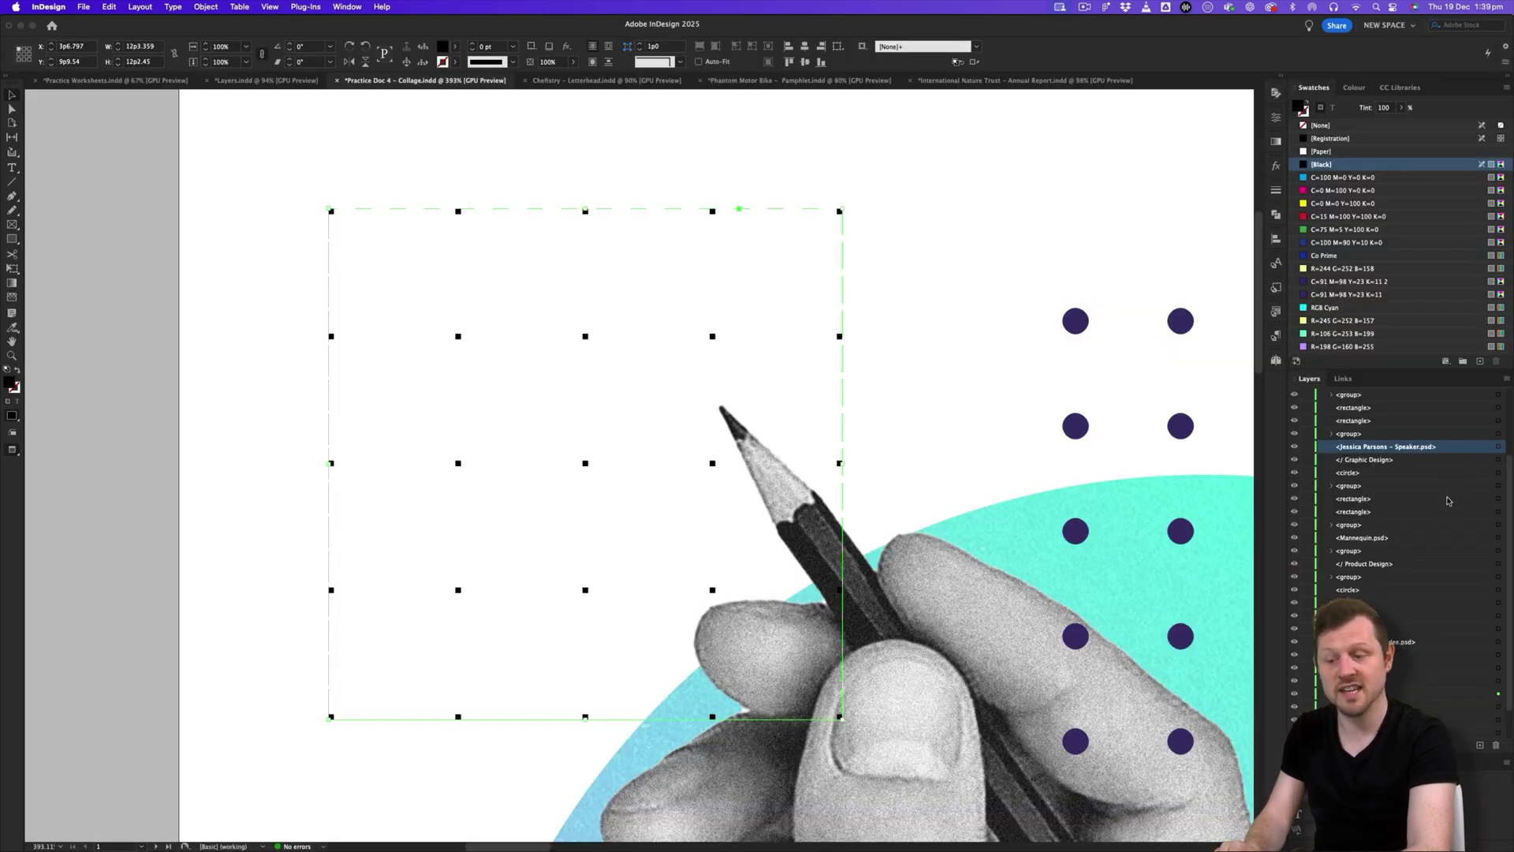
pyautogui.scroll(-2, 1447, 500)
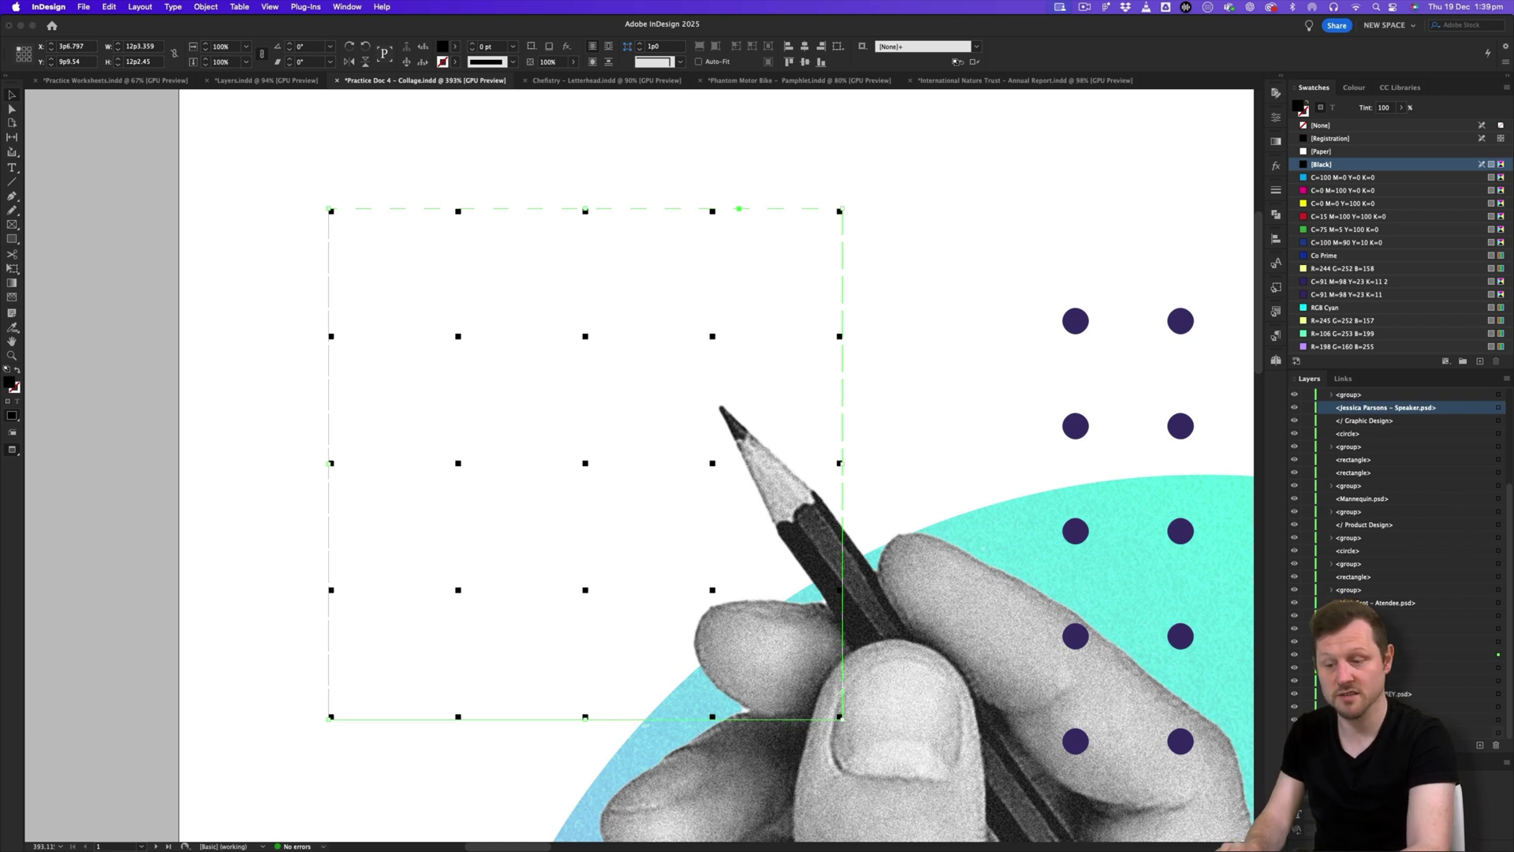
pyautogui.click(1343, 656)
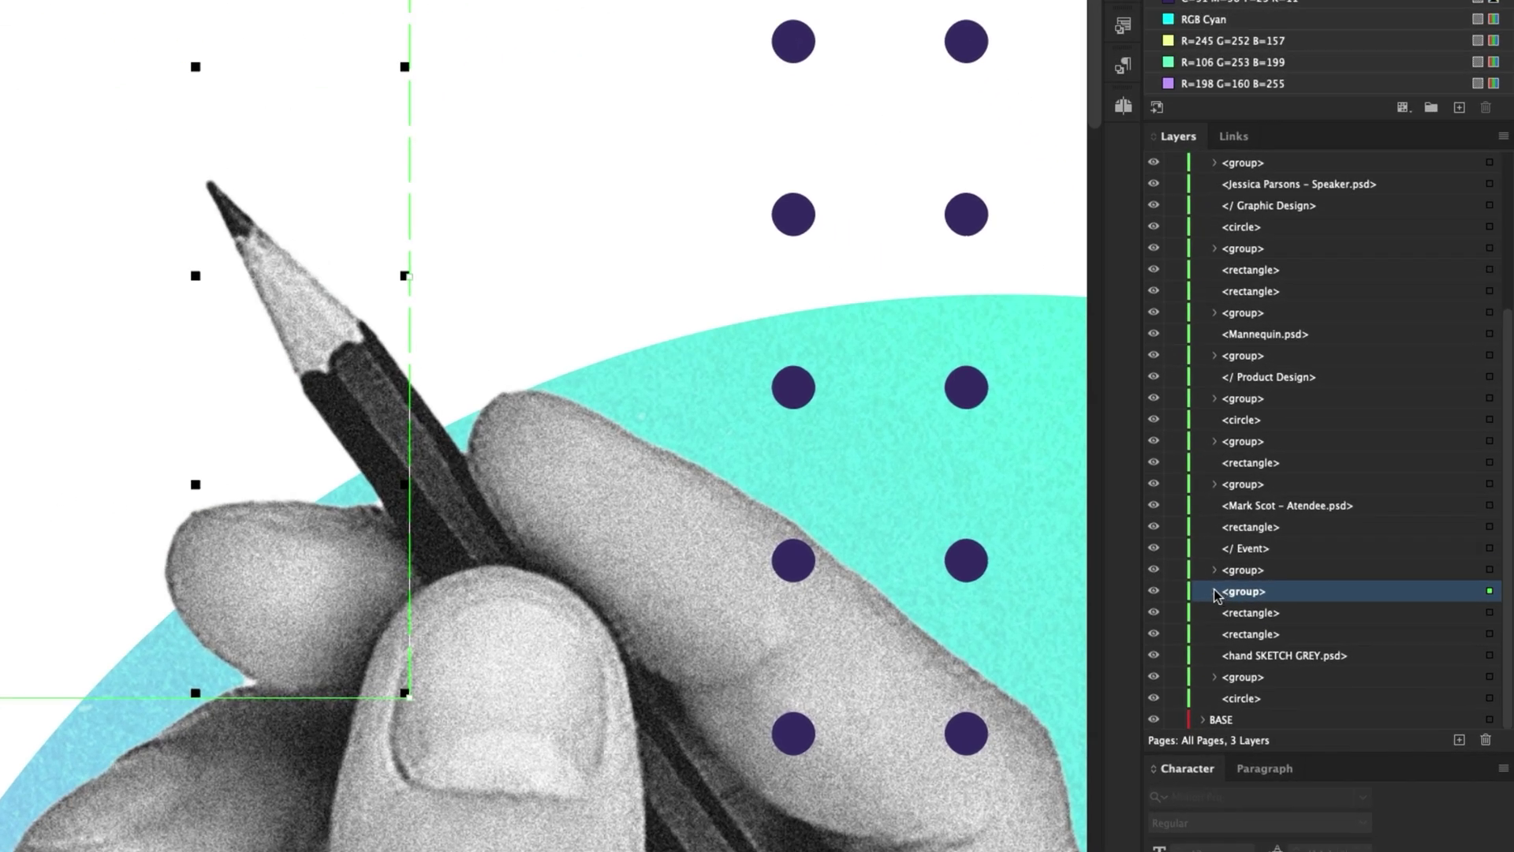
# - Expand the grid's group entry to inspect its individual squares, collapse it again, and deselect the group
pyautogui.click(1215, 591)
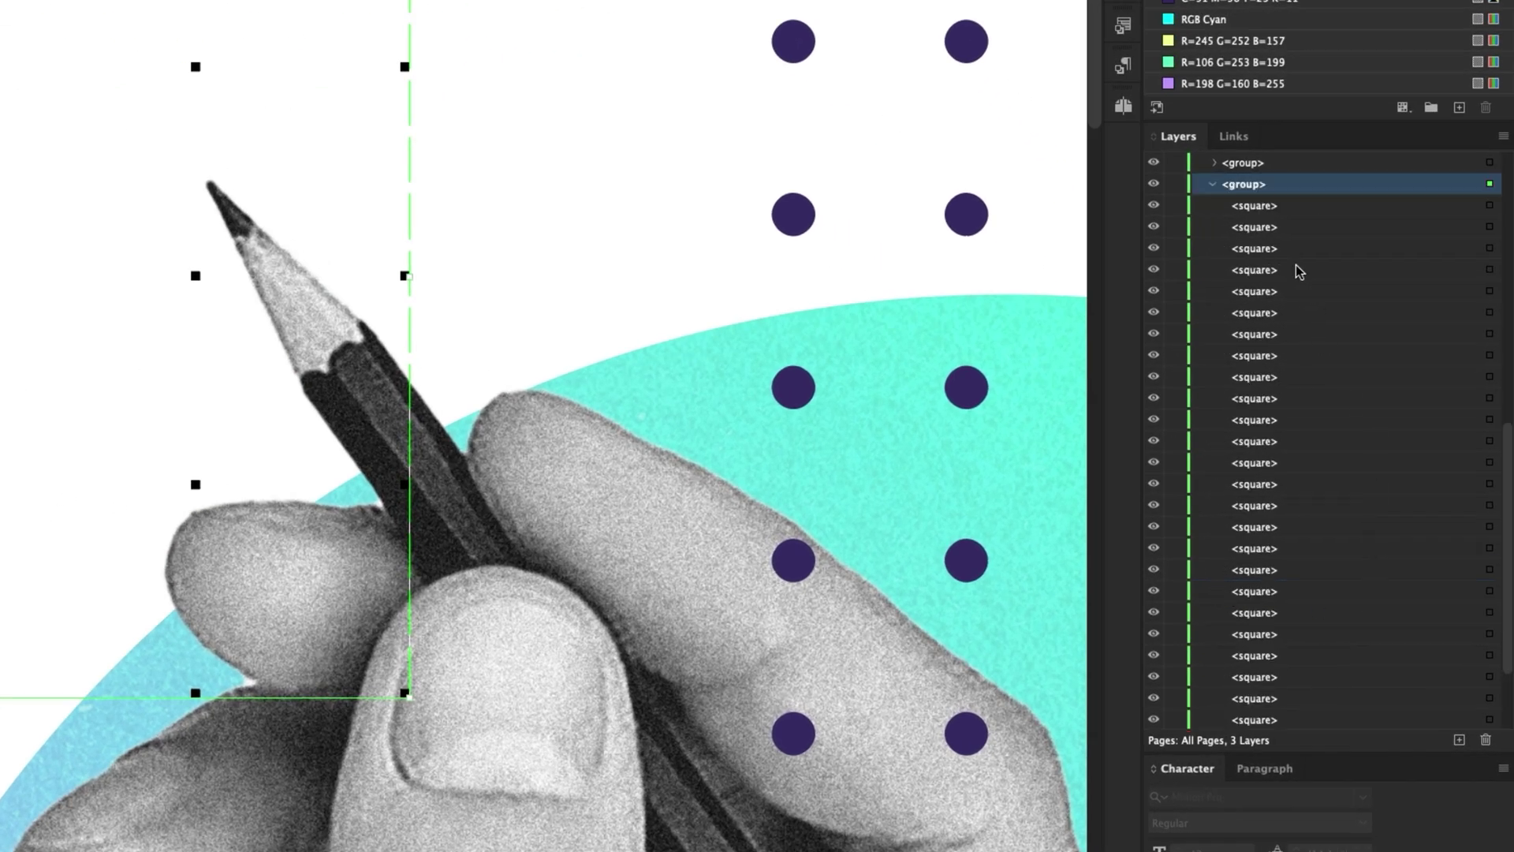
pyautogui.click(1214, 185)
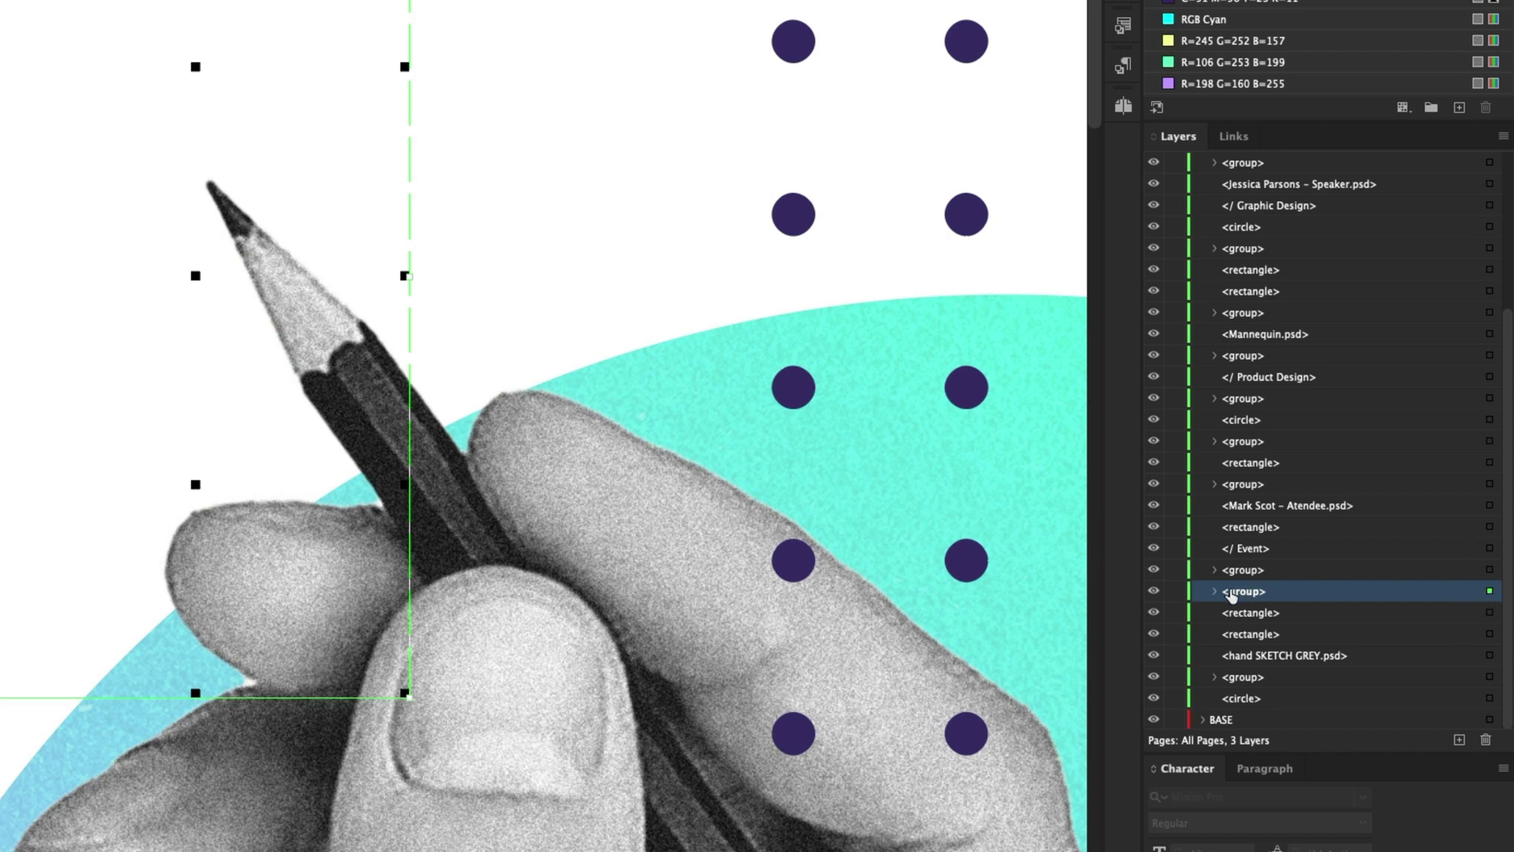
pyautogui.click(1214, 591)
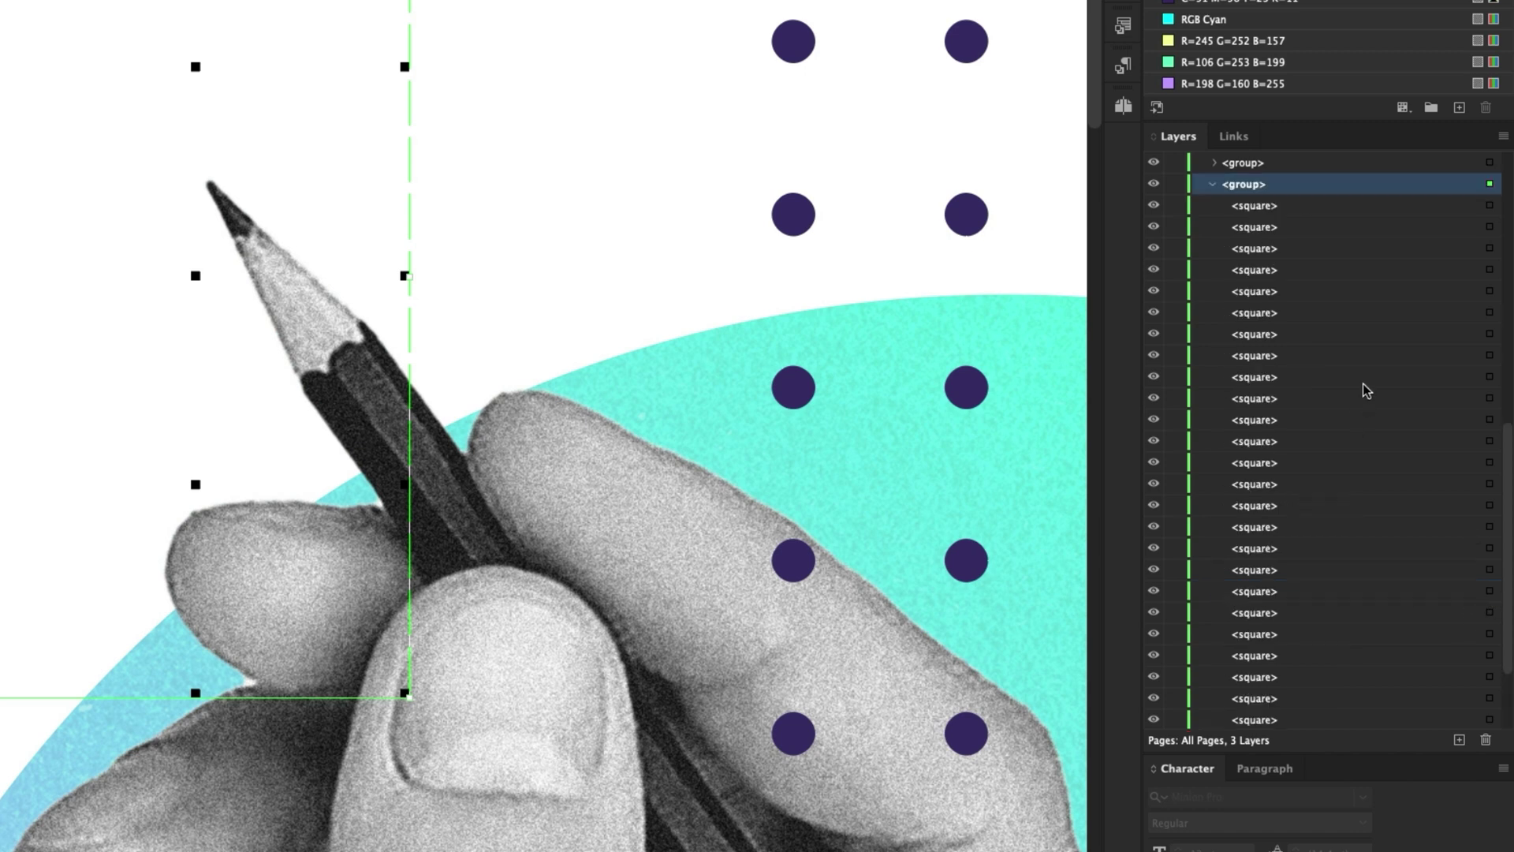
pyautogui.scroll(-3, 1365, 390)
pyautogui.scroll(3, 1287, 583)
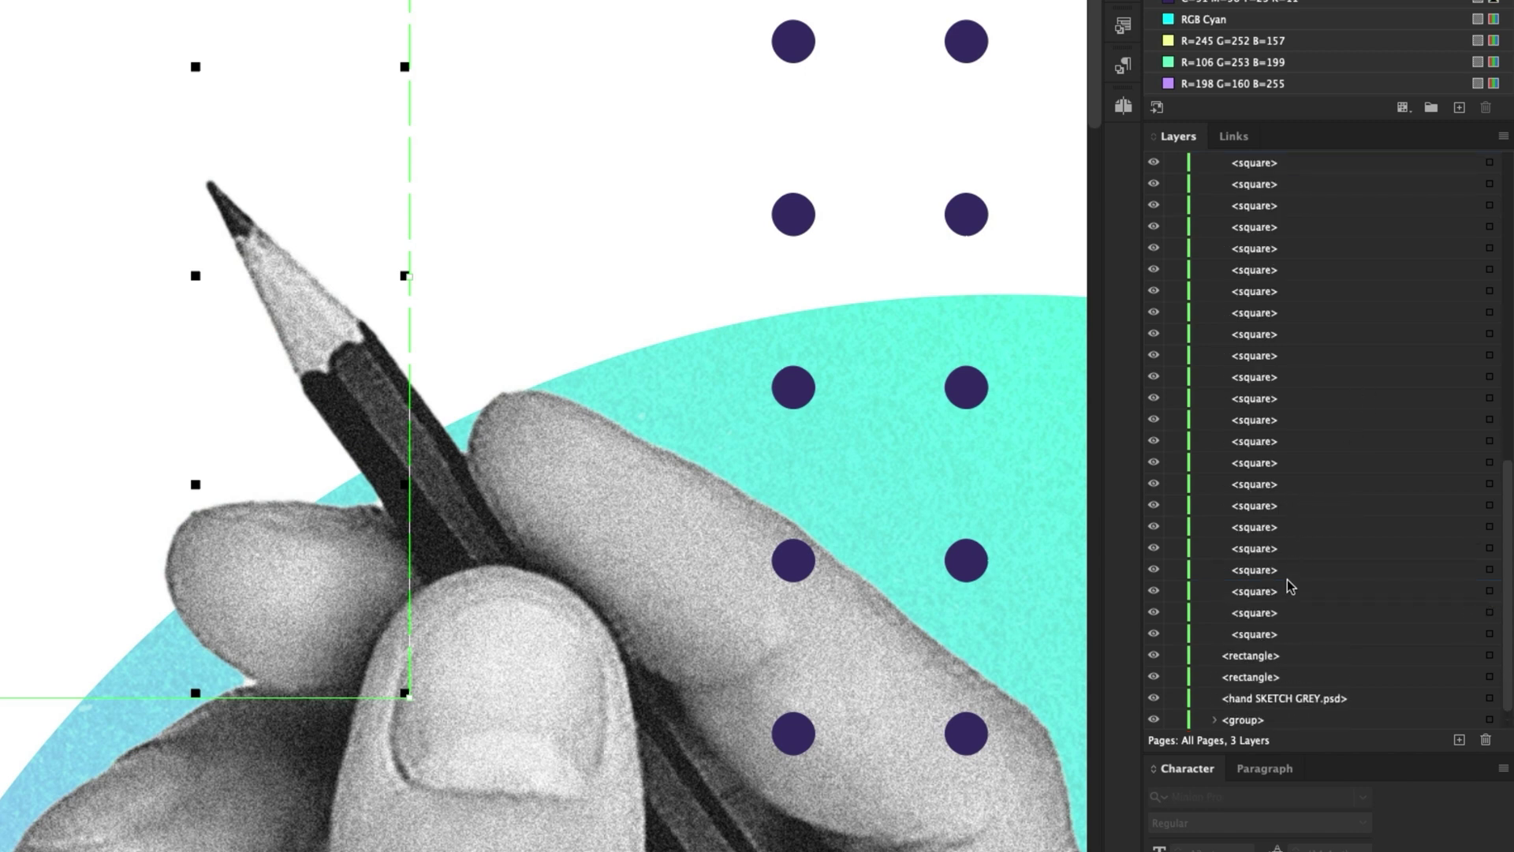
pyautogui.scroll(1, 1290, 586)
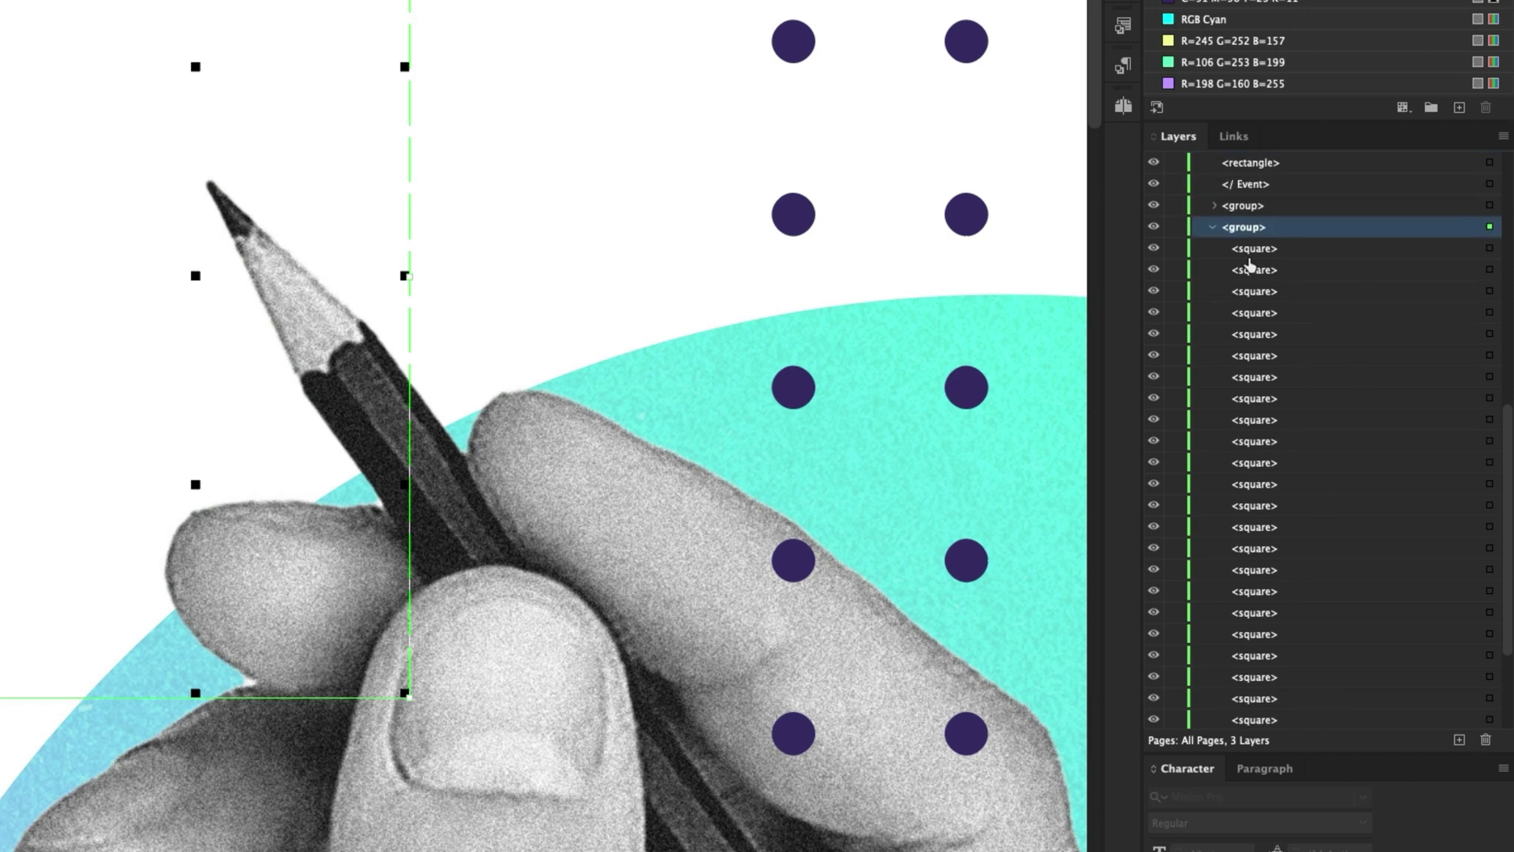
pyautogui.click(1214, 228)
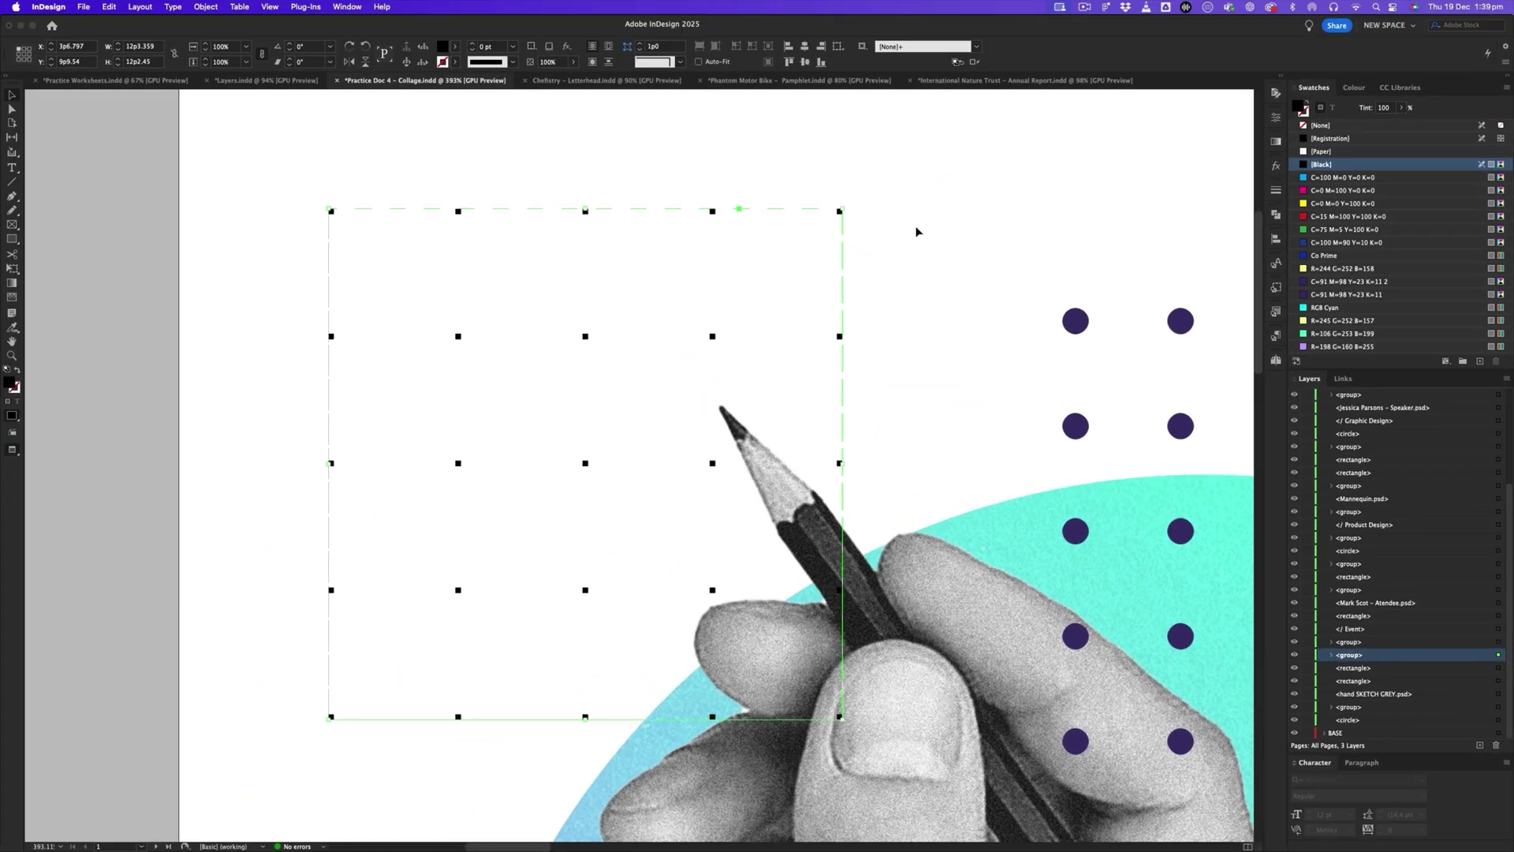
pyautogui.click(916, 229)
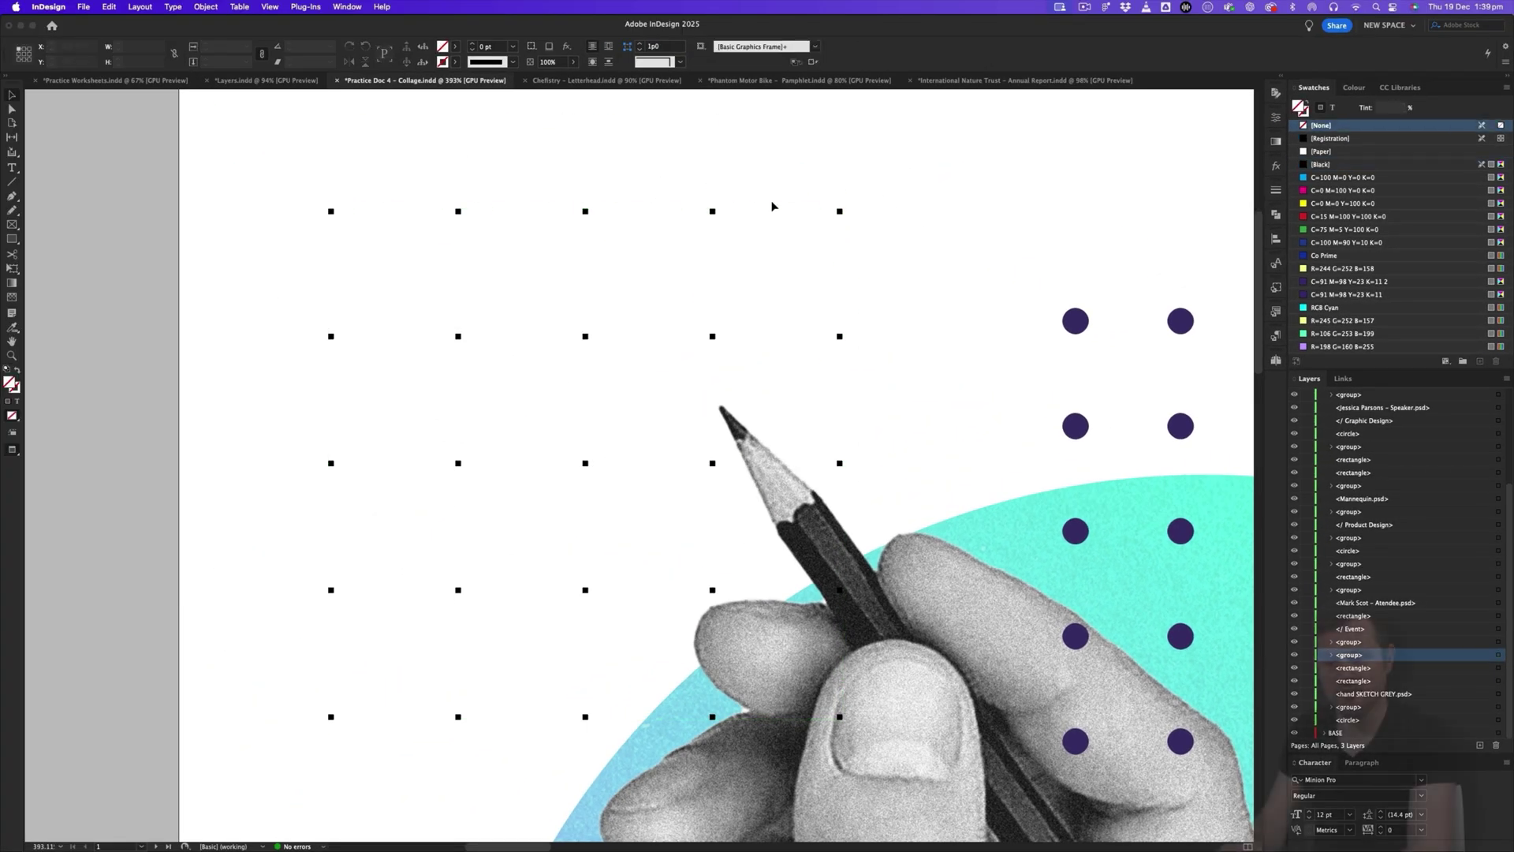
# - Examine the Ungroup option for the black square grid, dismiss it without applying, and deselect the grid
pyautogui.click(837, 213)
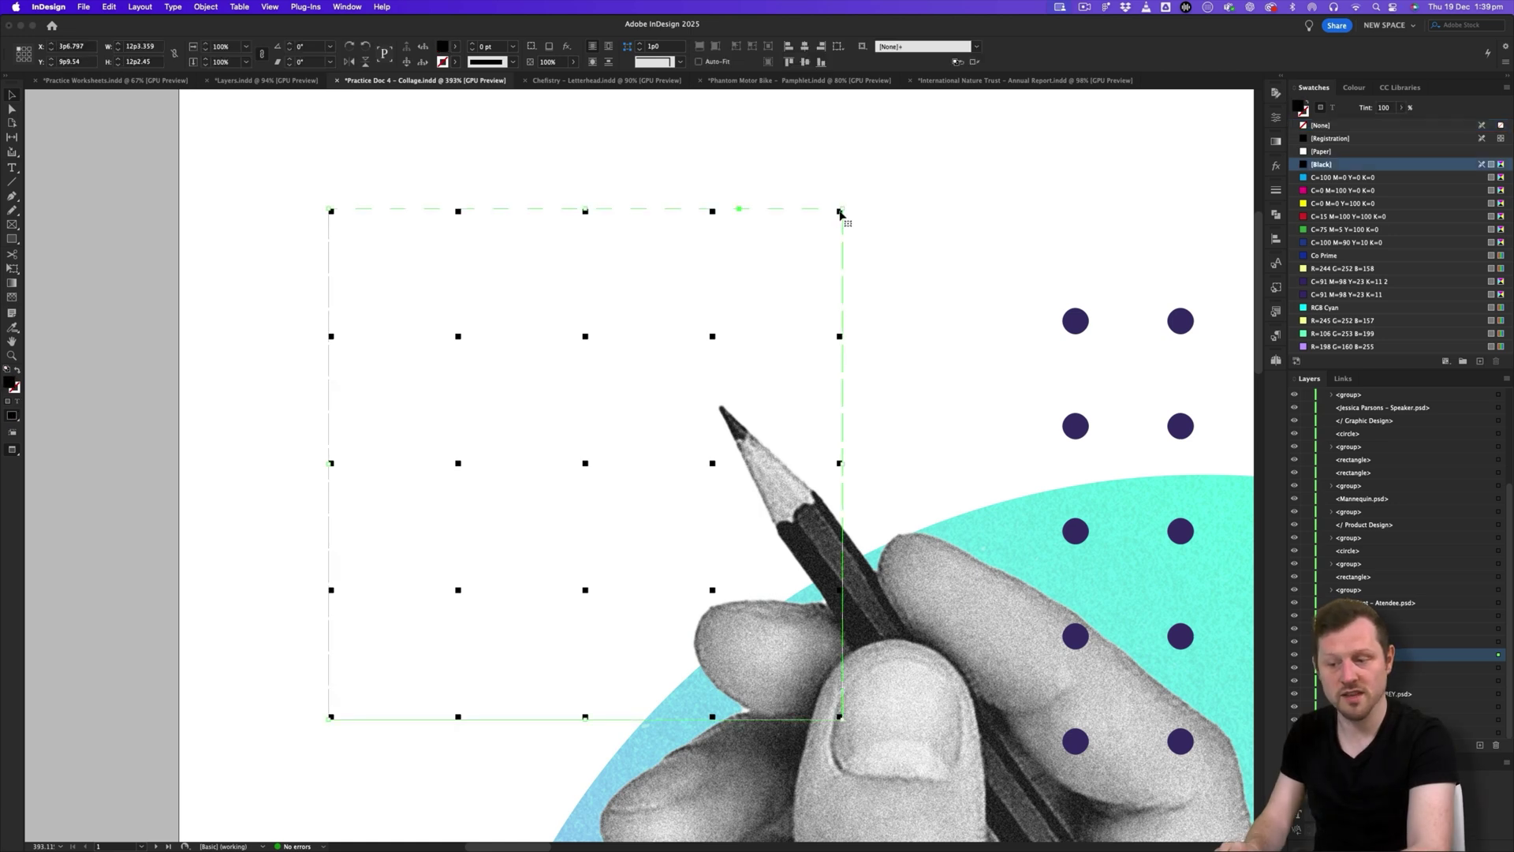
pyautogui.rightClick(838, 213)
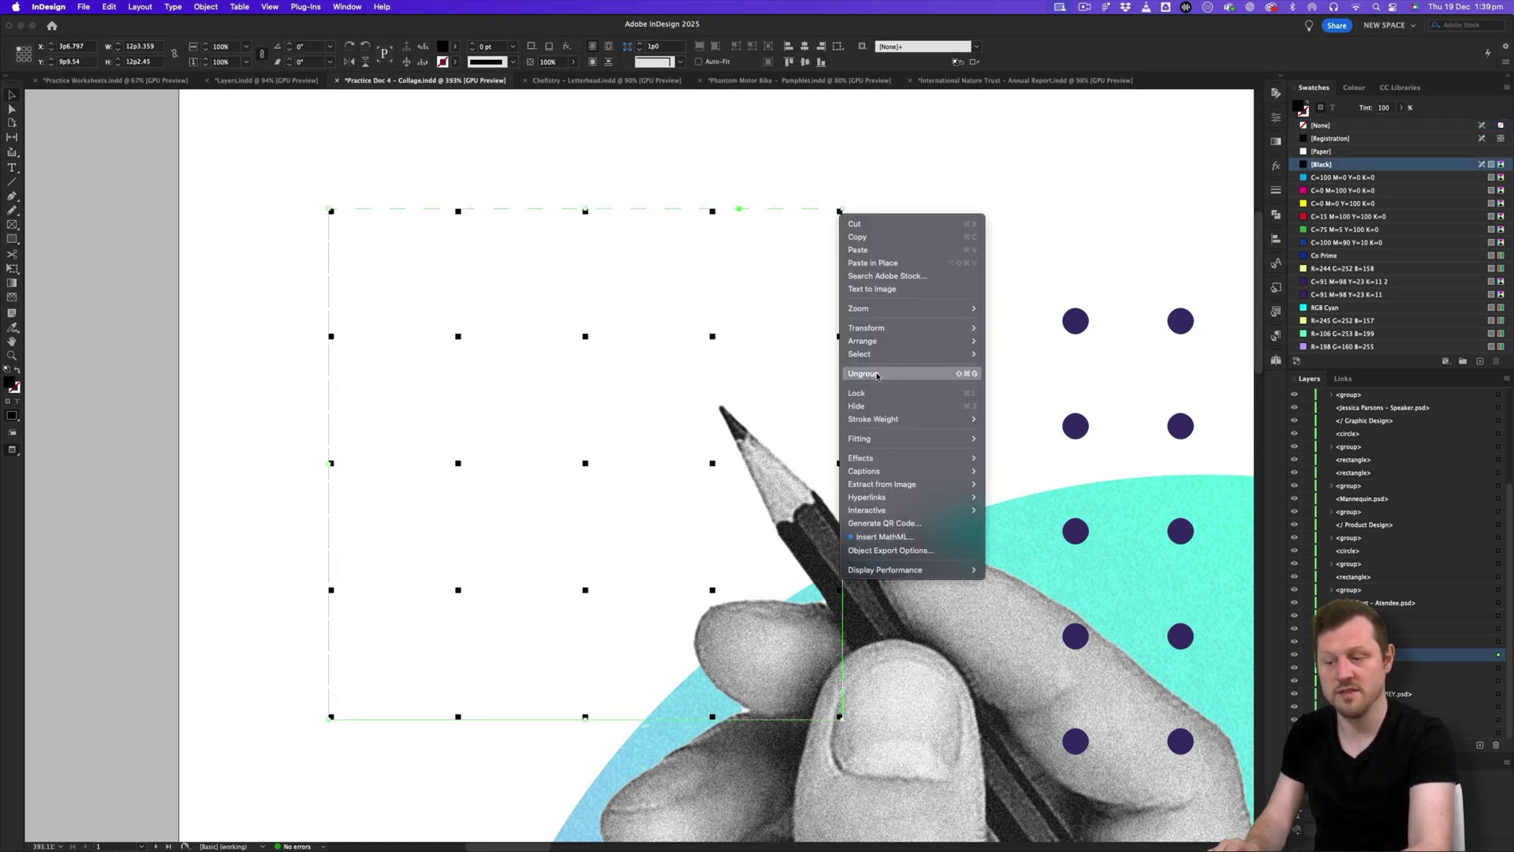
pyautogui.click(939, 169)
pyautogui.click(513, 511)
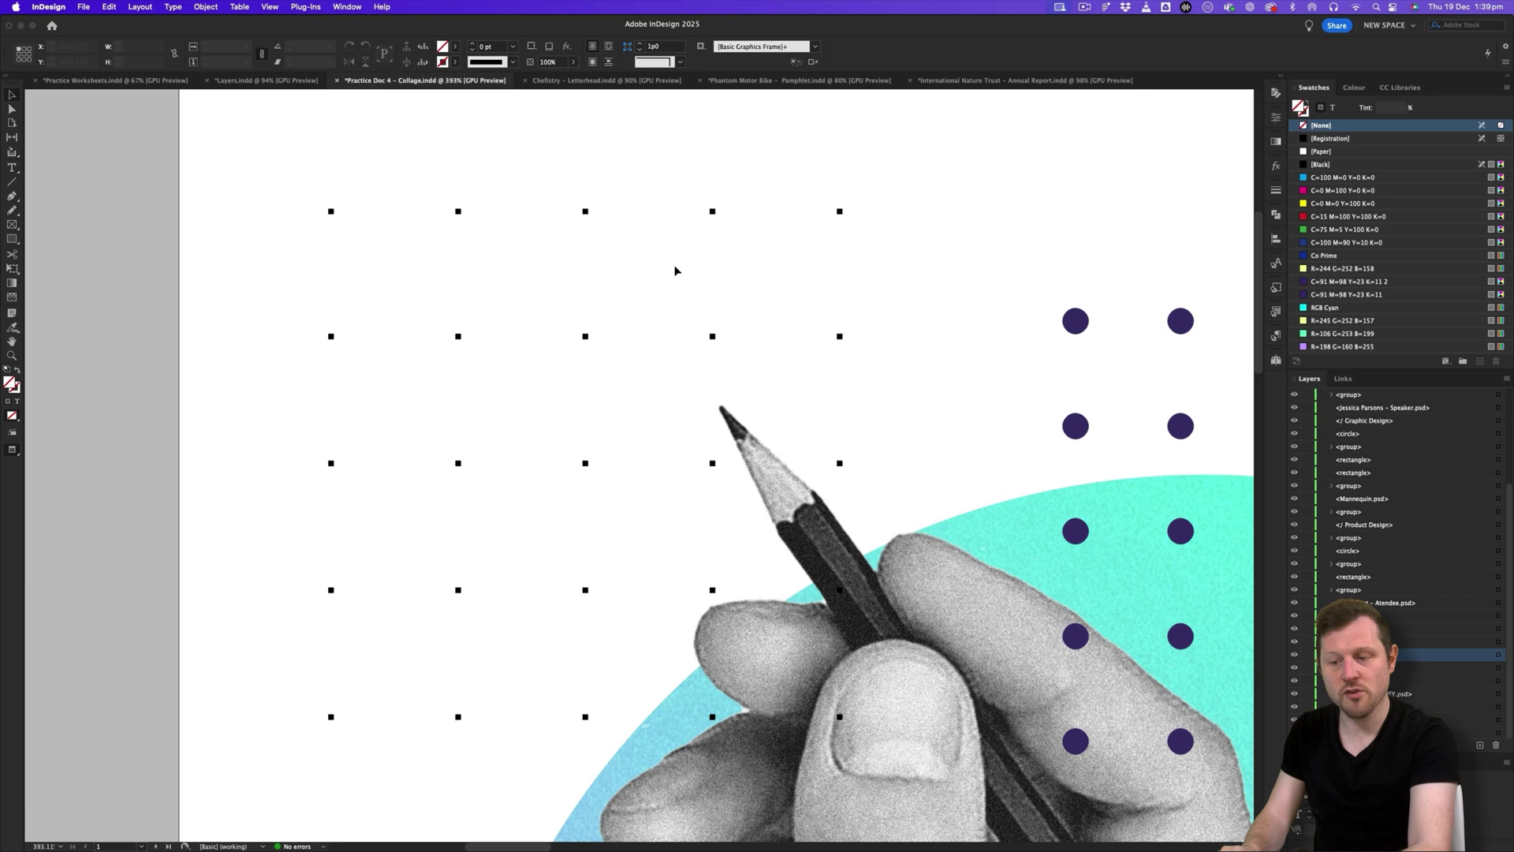
# - Collapse the IMAGES layer's element list and make IMAGES the active layer
pyautogui.press('z')
pyautogui.moveTo(856, 270); pyautogui.dragTo(562, 379)
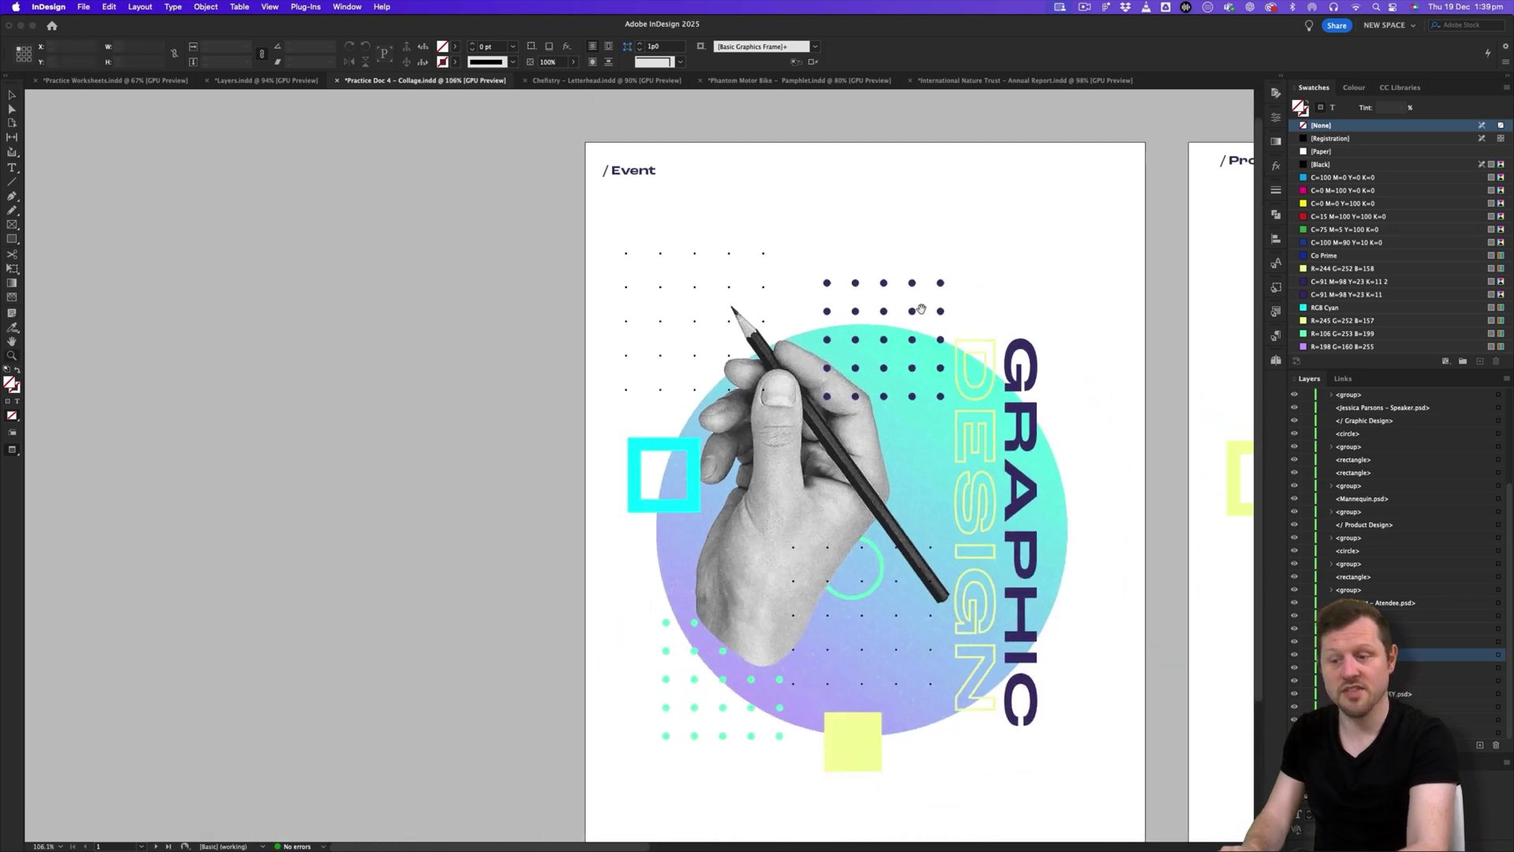
pyautogui.moveTo(920, 310); pyautogui.dragTo(781, 335)
pyautogui.moveTo(736, 423); pyautogui.dragTo(787, 376)
pyautogui.press('v')
pyautogui.scroll(5, 1404, 466)
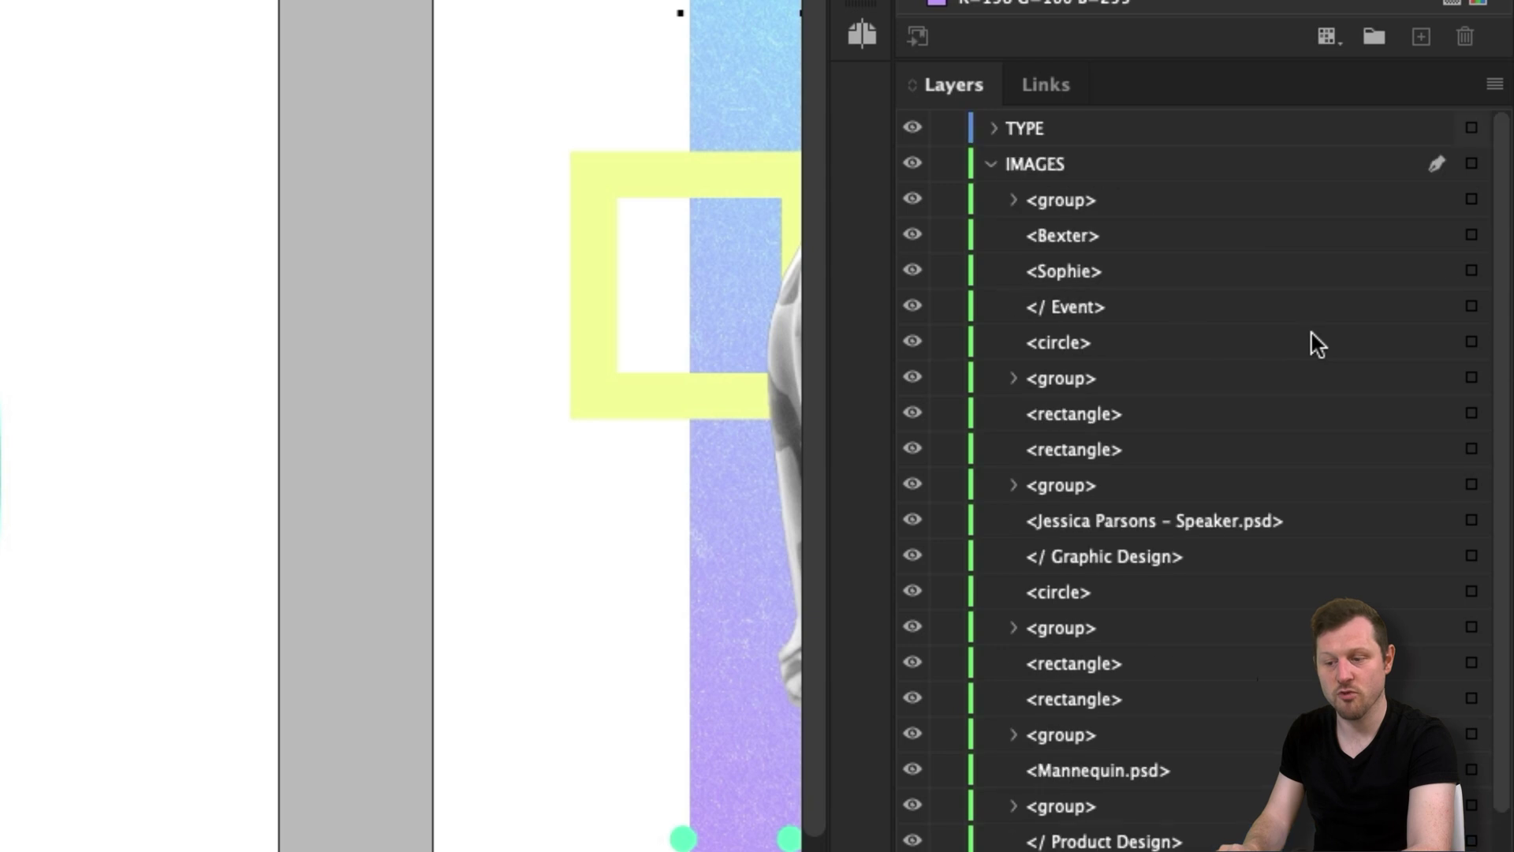
pyautogui.click(991, 161)
pyautogui.click(1080, 163)
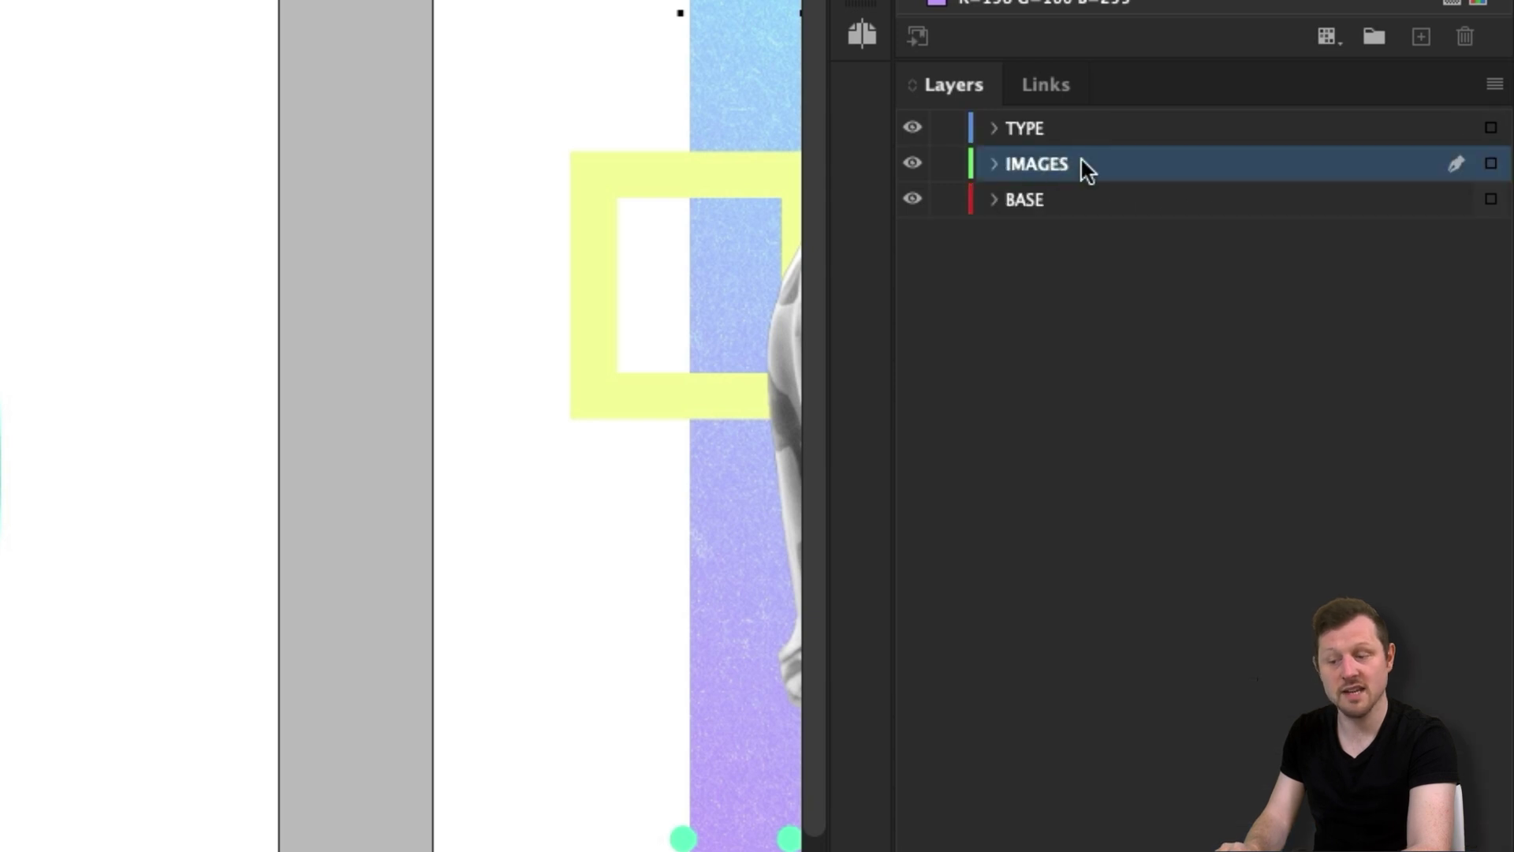
# - Review the IMAGES layer's options and colour choices, keeping the layer colour Green
pyautogui.rightClick(1082, 164)
pyautogui.click(1220, 328)
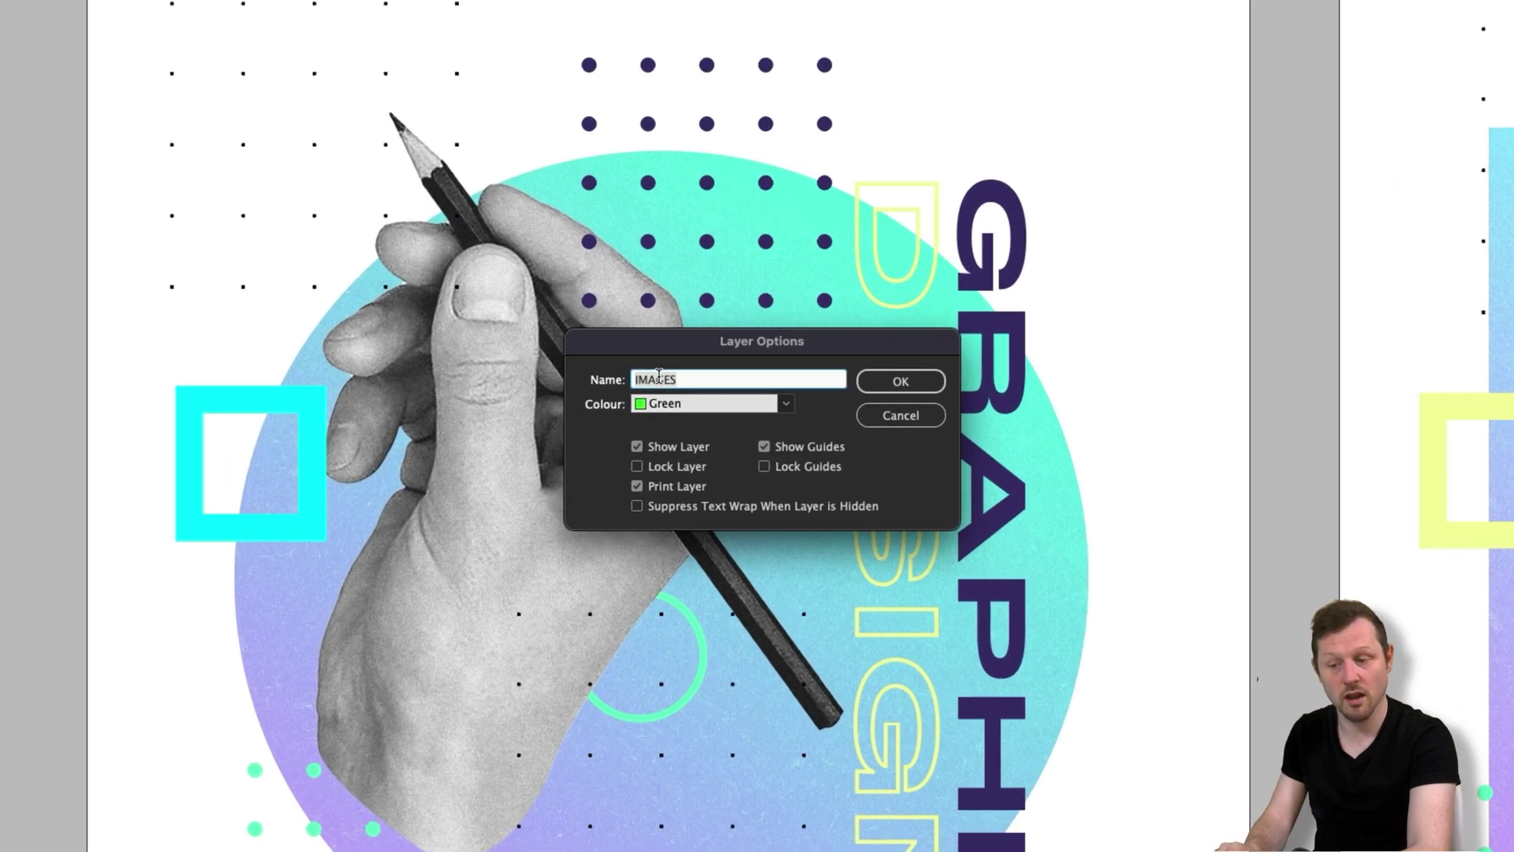
pyautogui.click(785, 404)
pyautogui.click(786, 403)
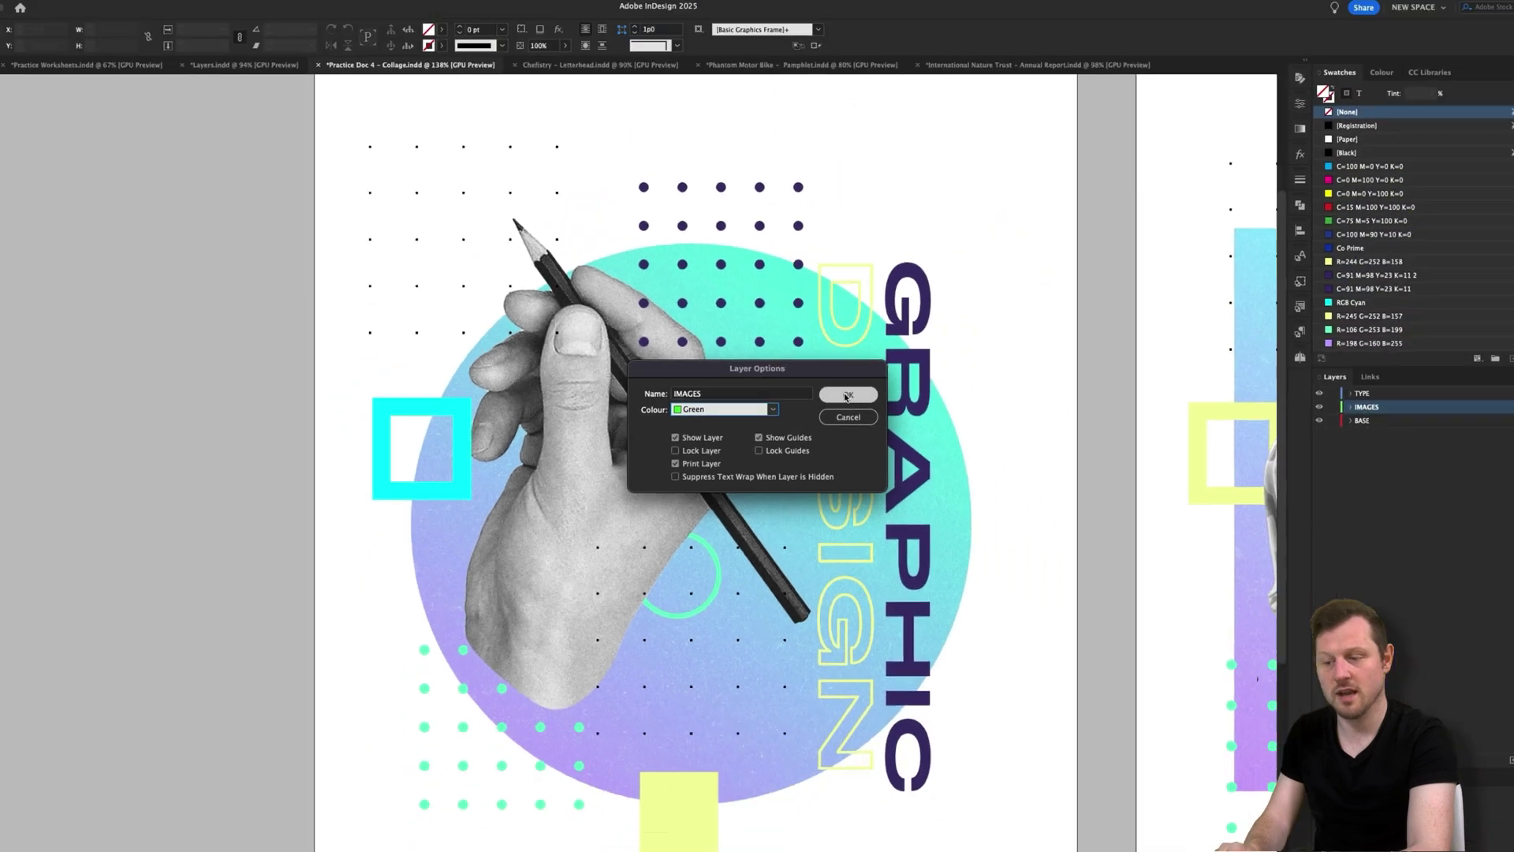
pyautogui.click(899, 381)
# - Switch to the Layers.indd document and open the linked Chefistry - Letterhead.indd file from its placed preview
pyautogui.click(243, 82)
pyautogui.click(1016, 598)
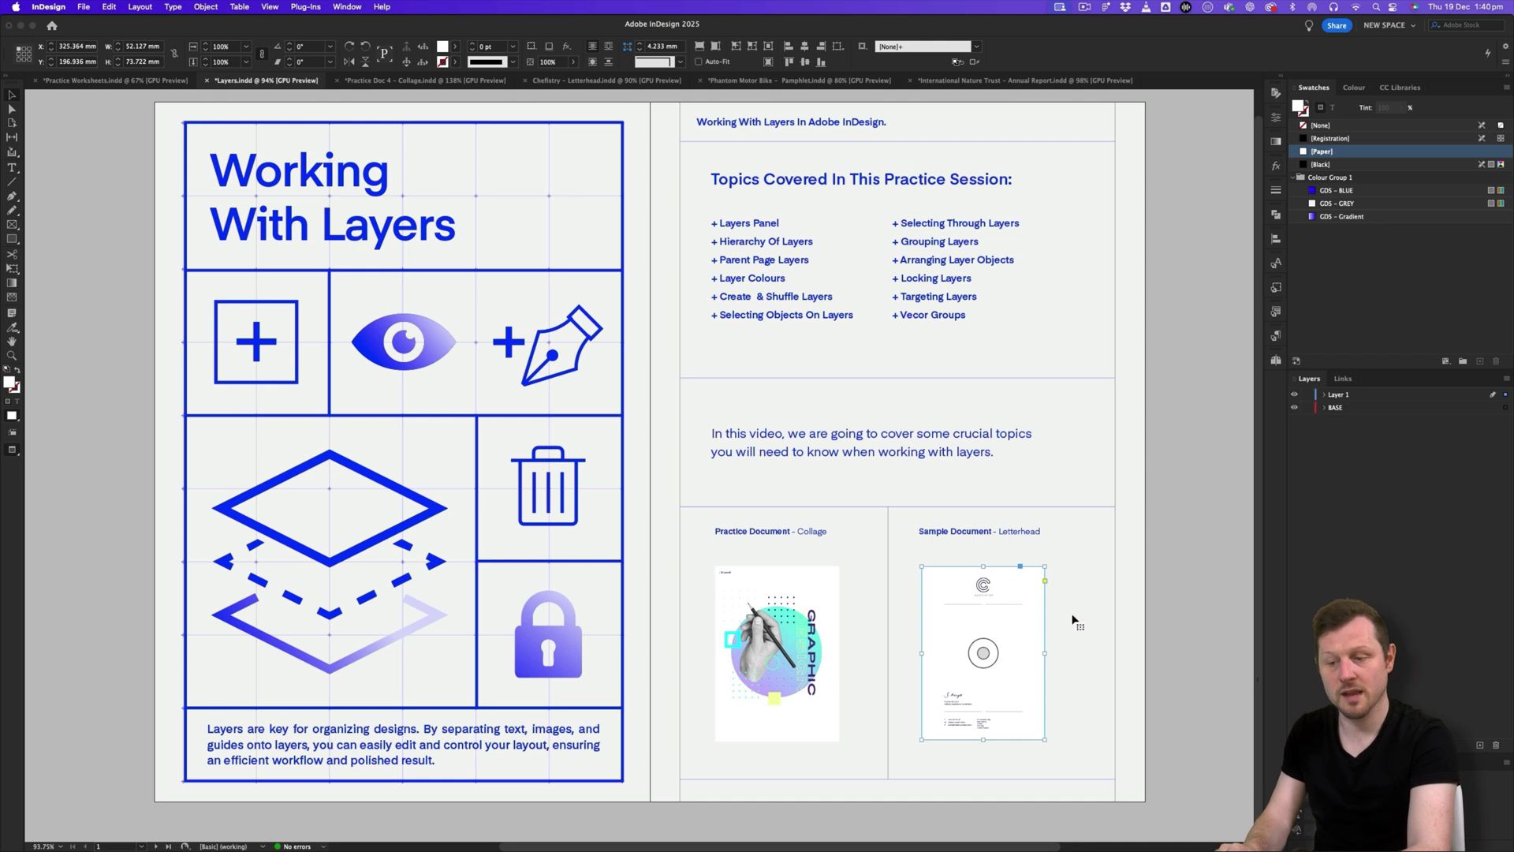
pyautogui.click(1342, 379)
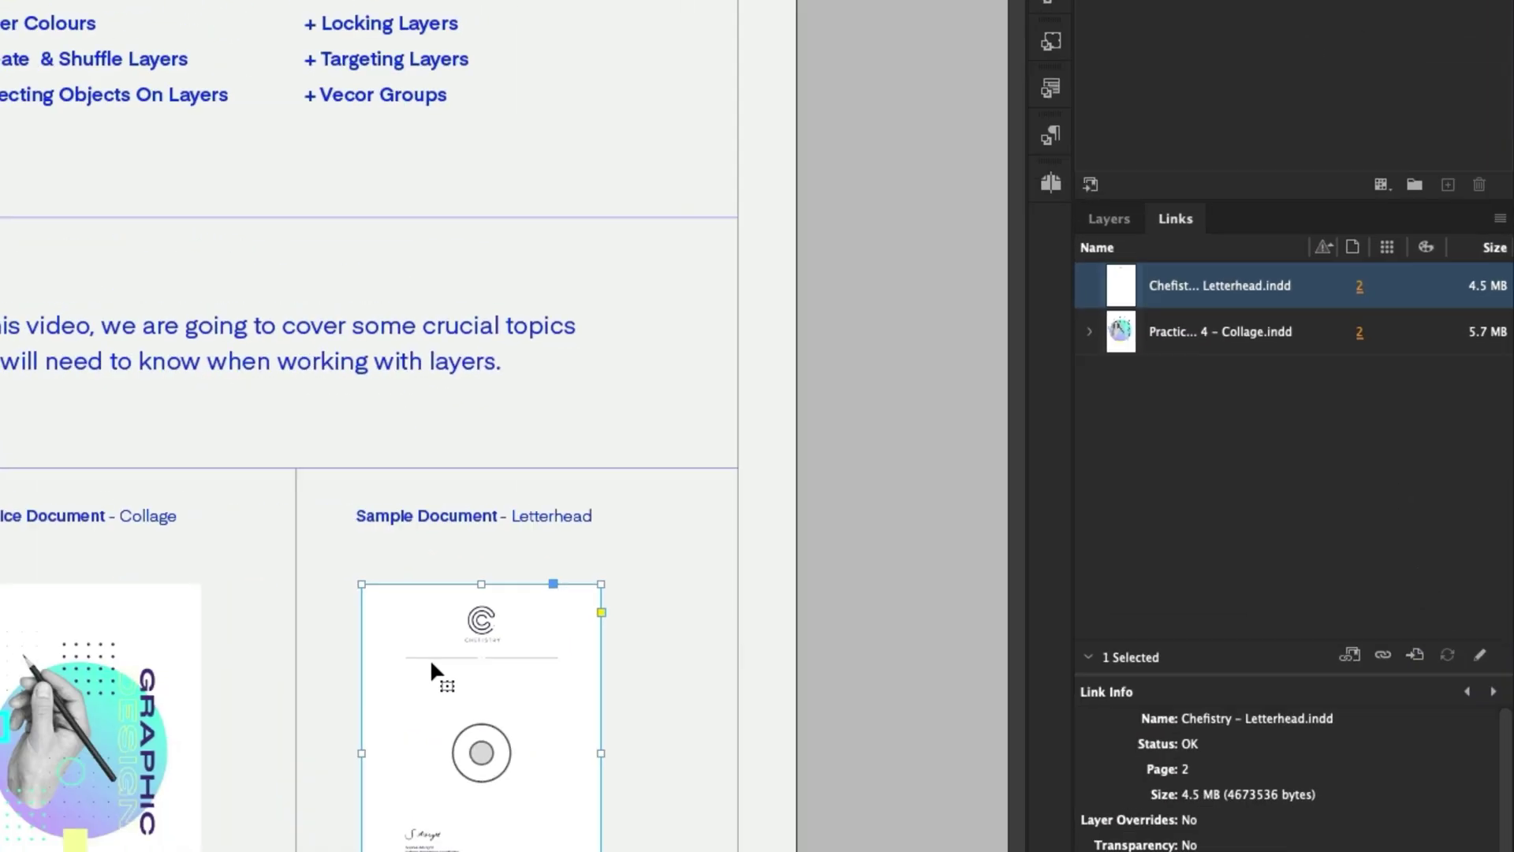
pyautogui.keyDown('alt'); pyautogui.doubleClick(8, 697); pyautogui.keyUp('alt')
pyautogui.hscroll(3, 904, 510)
pyautogui.press('z')
pyautogui.moveTo(814, 404); pyautogui.dragTo(804, 404)
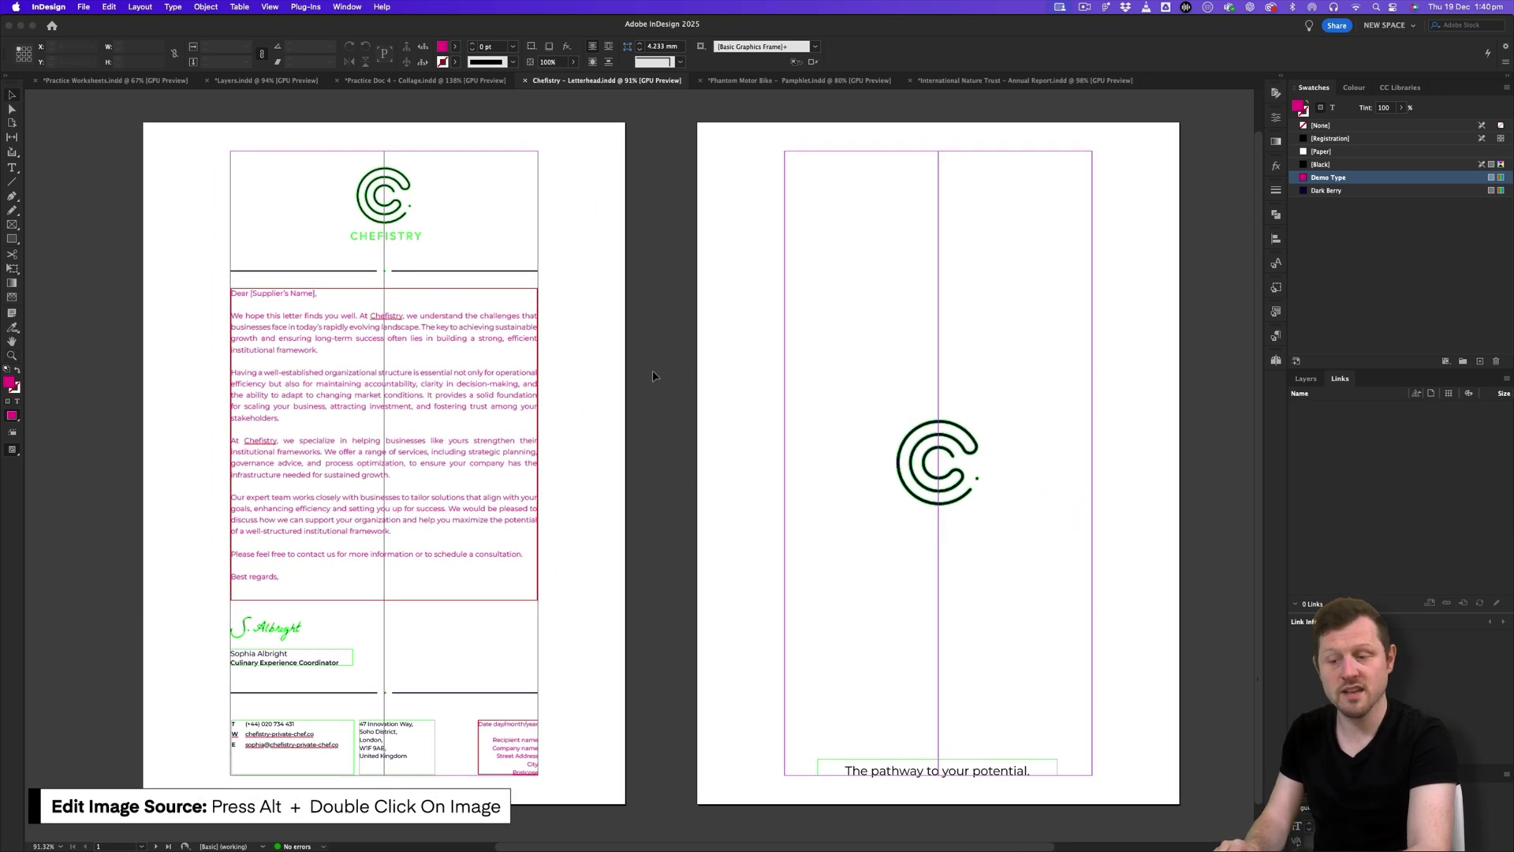
# - Display the letterhead's DEMO TYPE and CONTENTS layers and toggle the screen mode, ending in Preview to check the demo text
pyautogui.click(1306, 379)
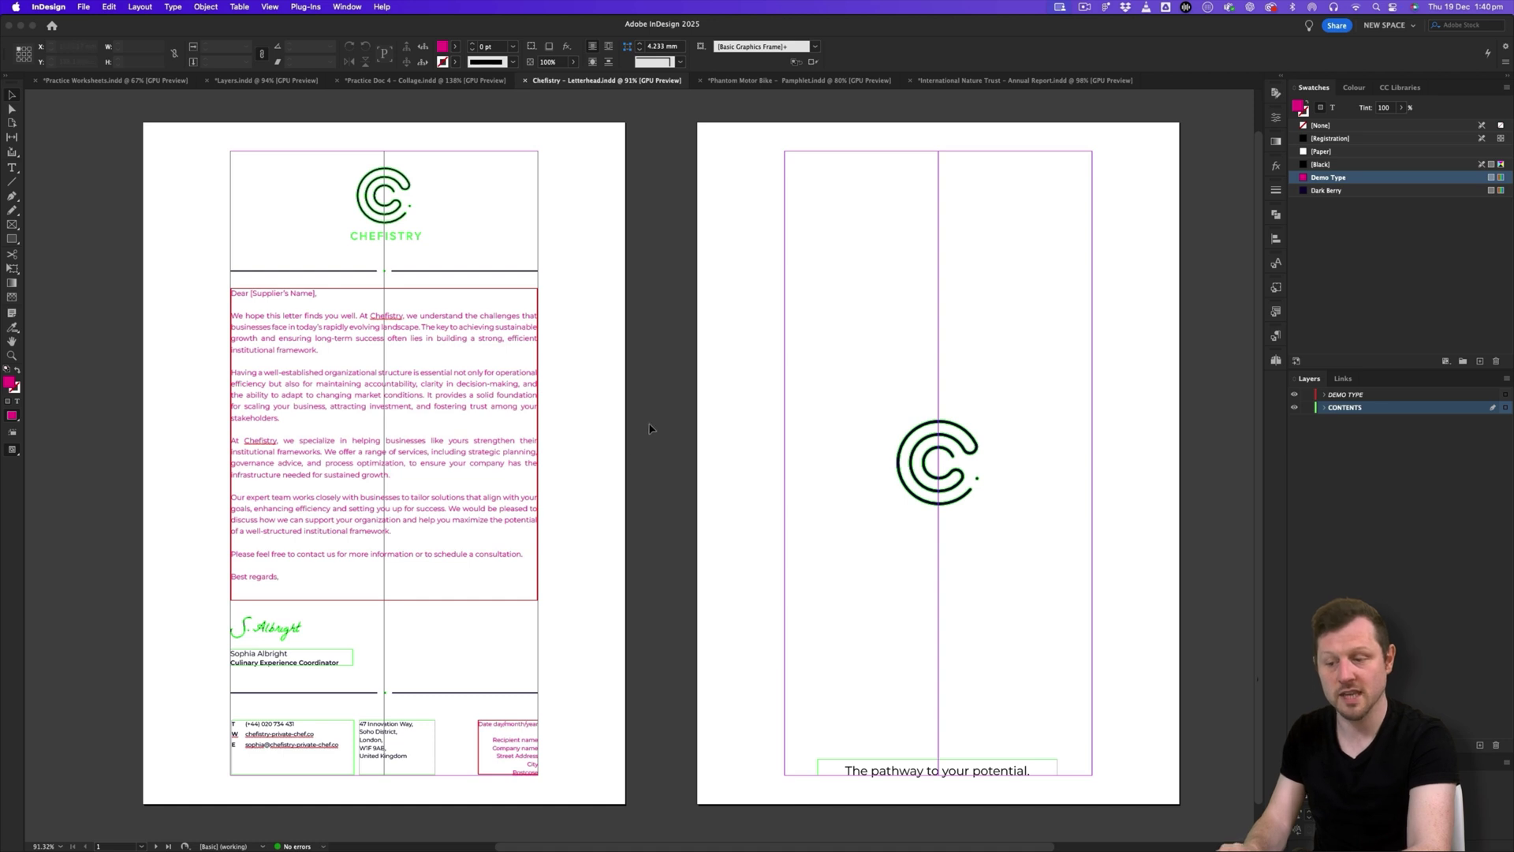
pyautogui.press('w')
pyautogui.press('w')
pyautogui.press('w')
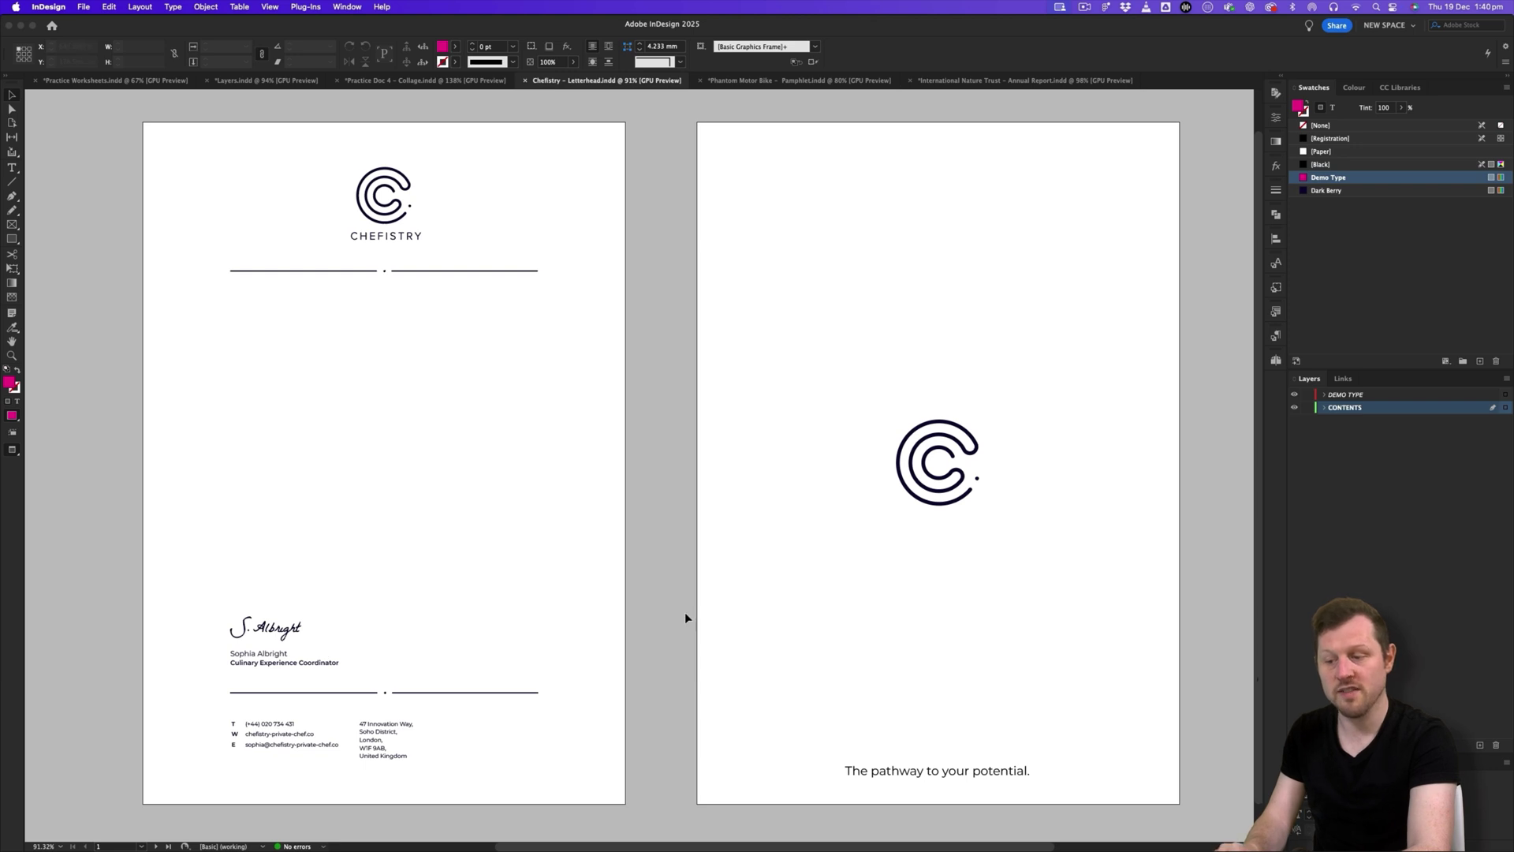
# - Review the DEMO TYPE layer's options, checking its Print Layer setting, and accept the dialog
pyautogui.press('w')
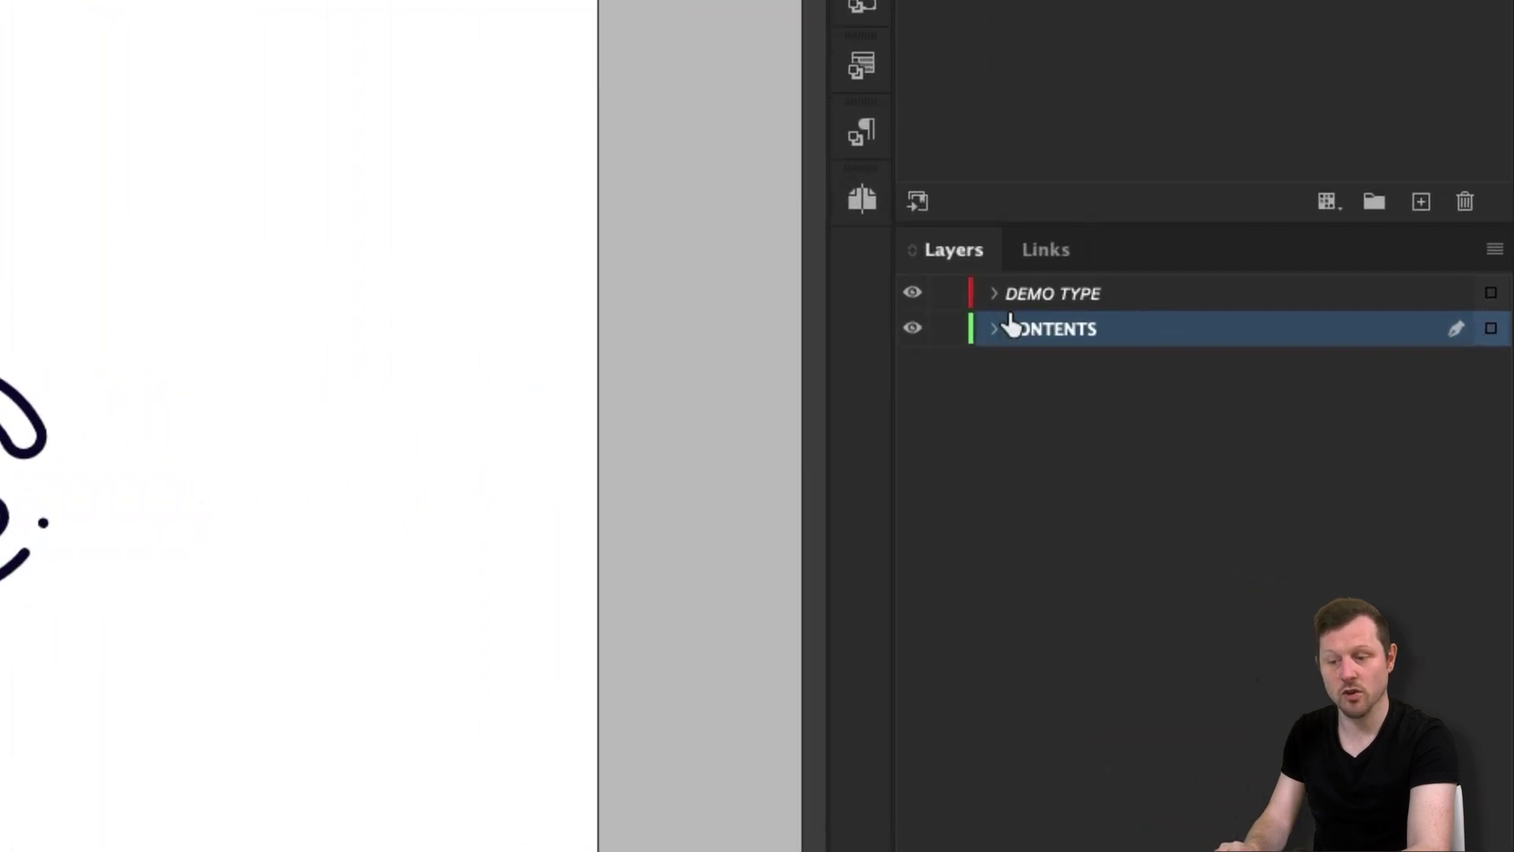
pyautogui.rightClick(1063, 298)
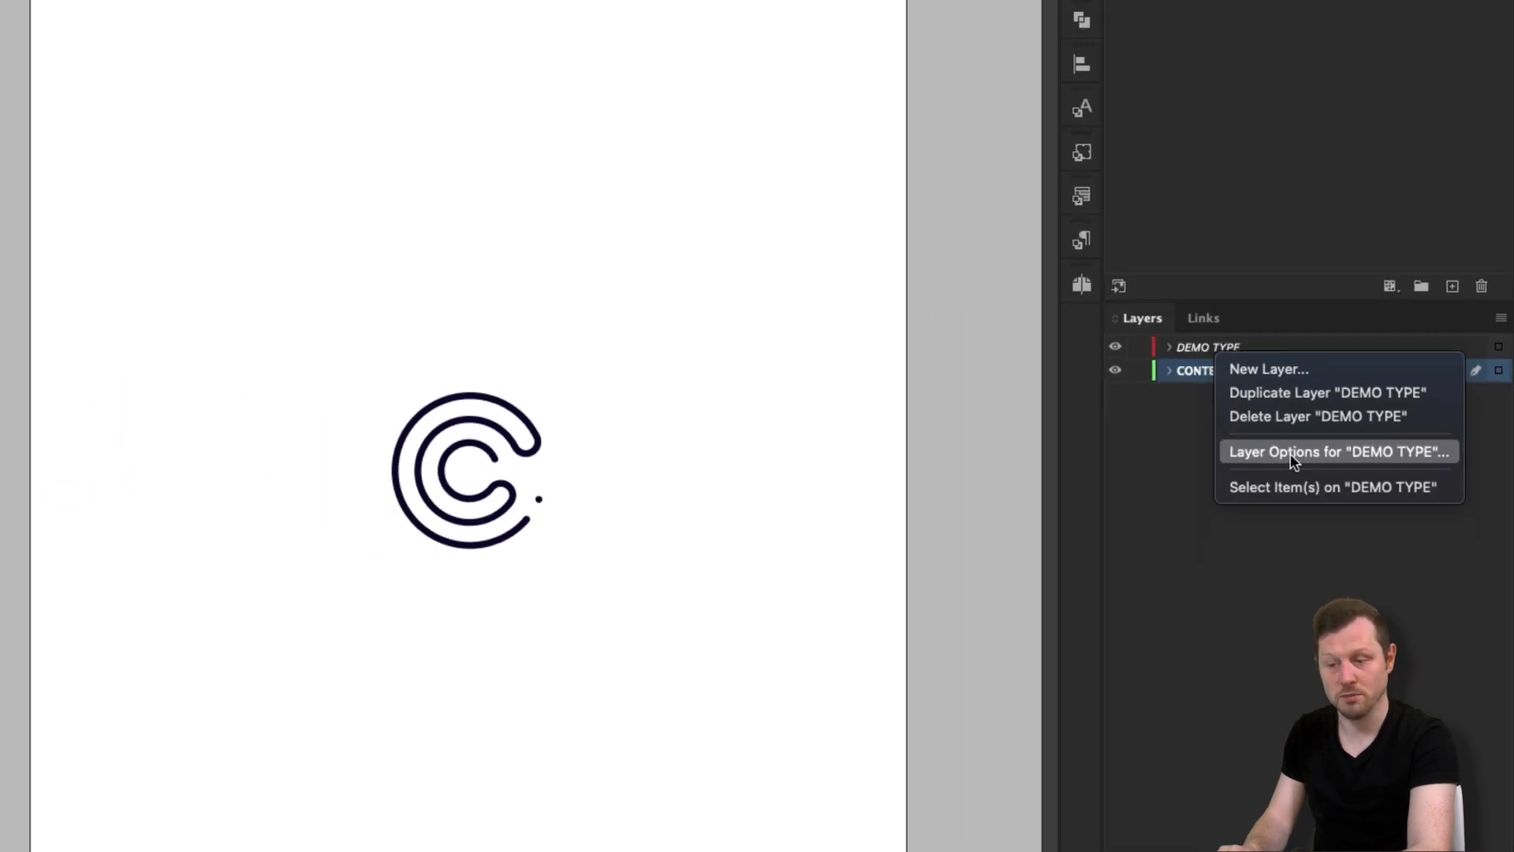
pyautogui.click(1293, 452)
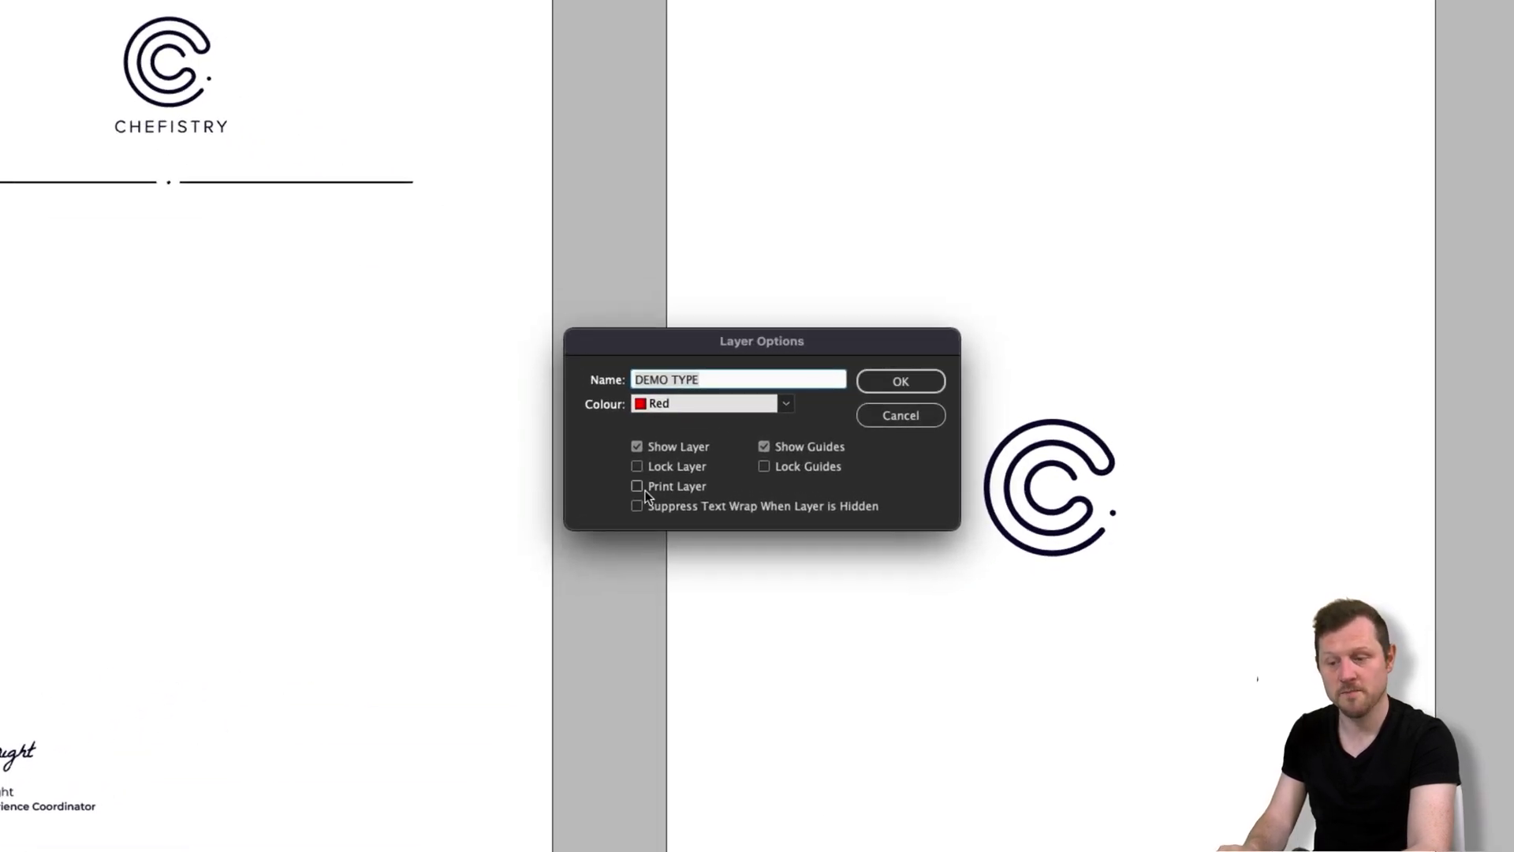
pyautogui.click(899, 383)
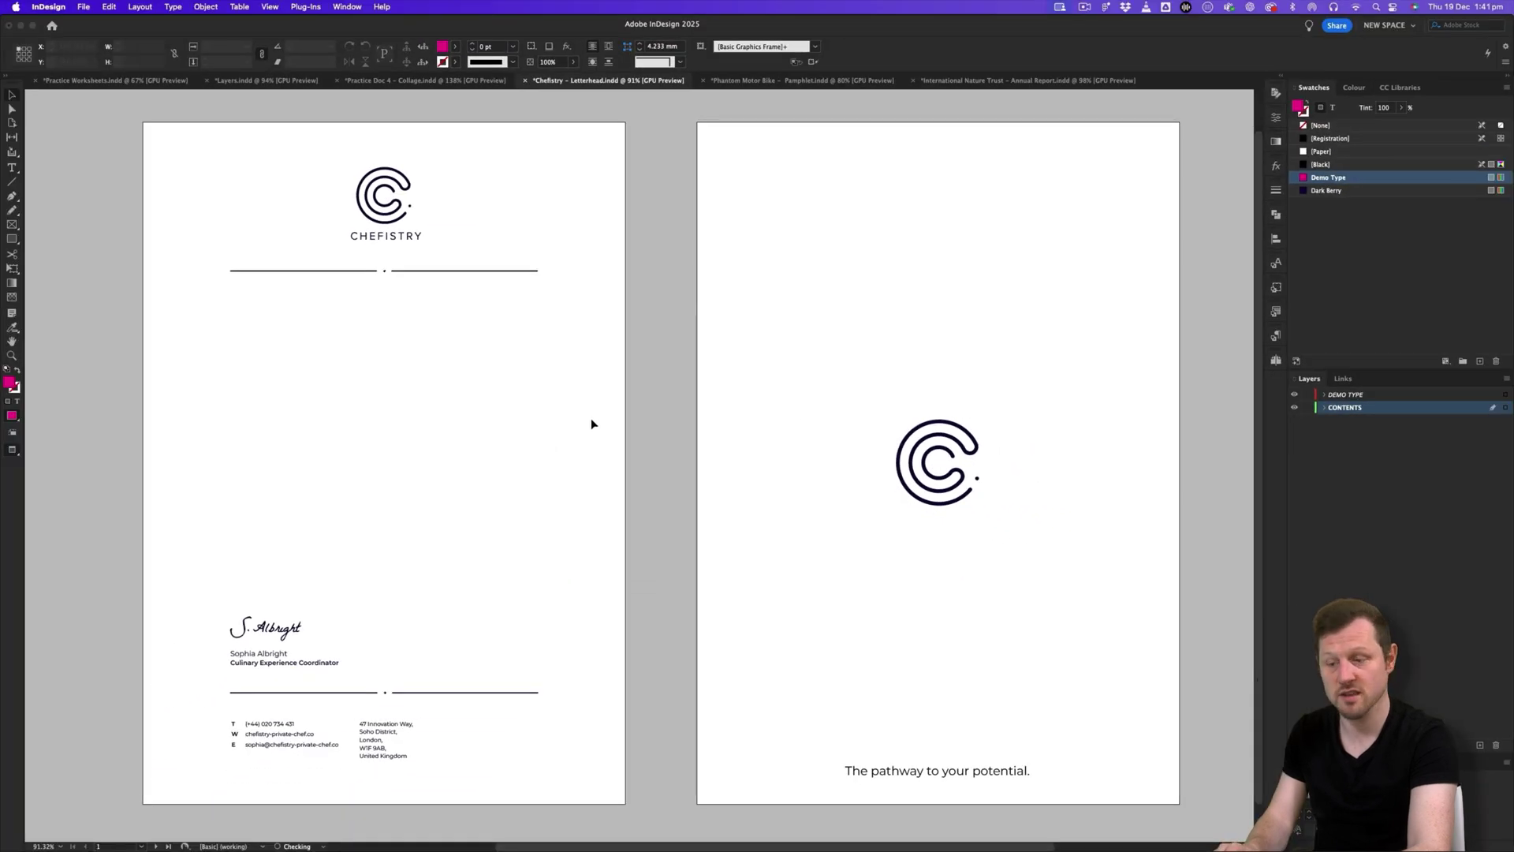
# - Toggle the letterhead repeatedly between Normal and Preview screen modes to compare how the demo type displays, ending in Preview
pyautogui.press('w')
pyautogui.press('w')
pyautogui.press('w')
pyautogui.press('w')
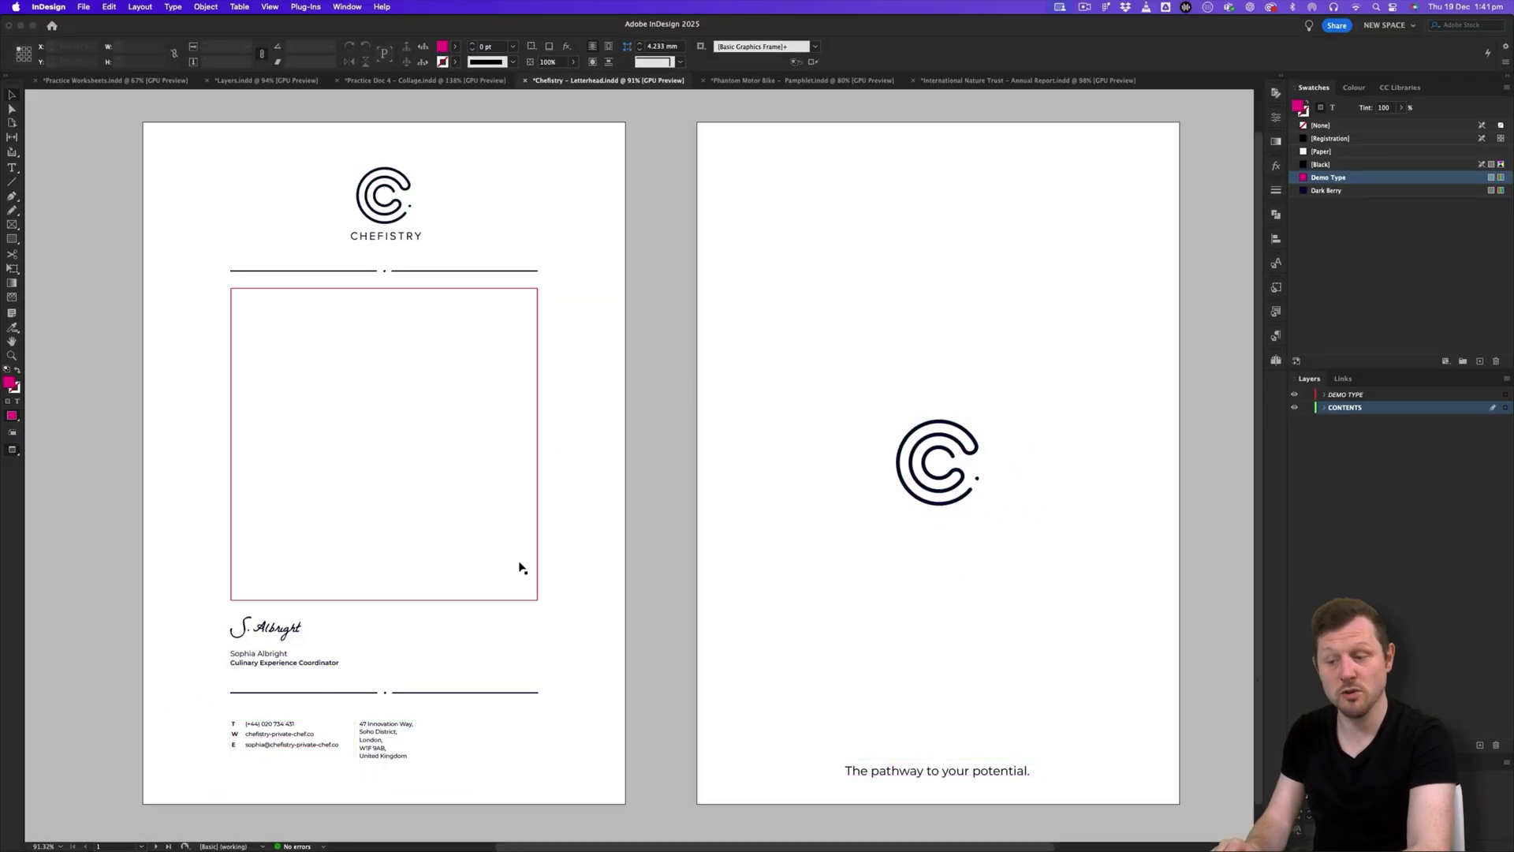
pyautogui.press('w')
pyautogui.press('w')
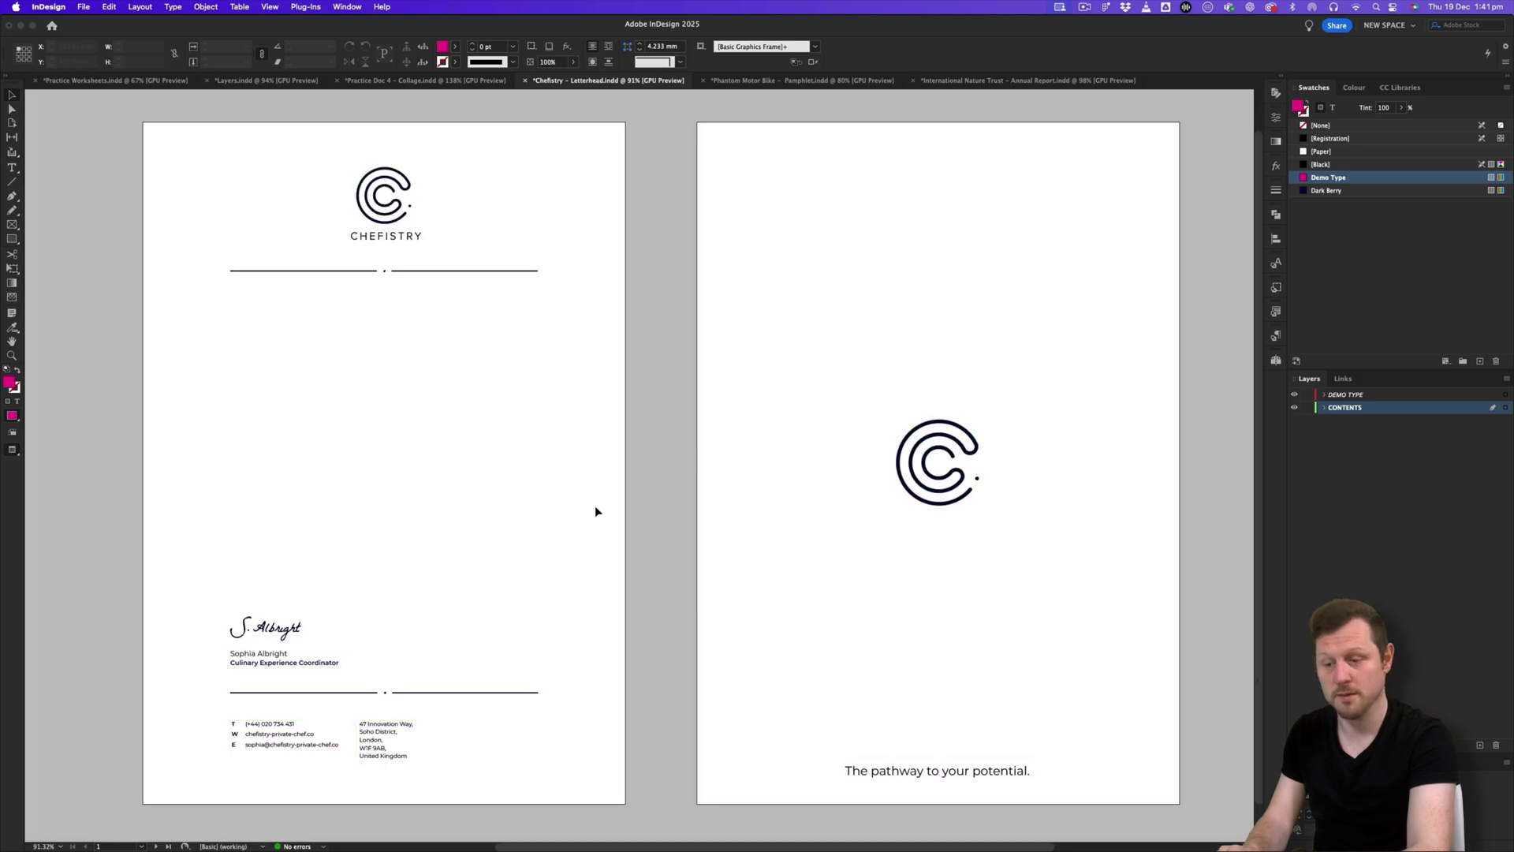